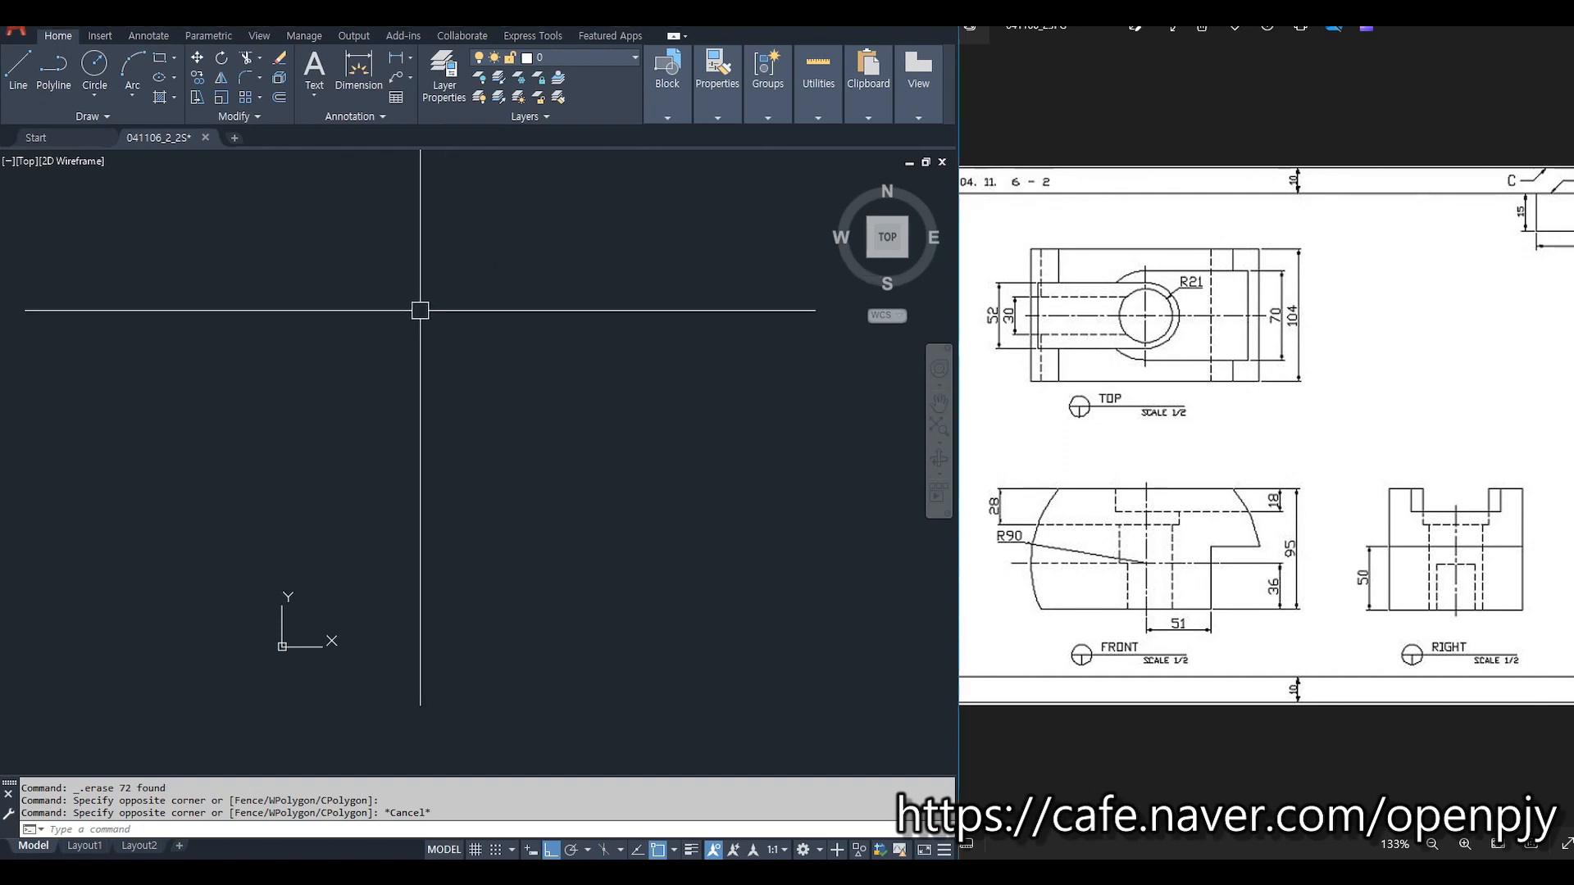
# Review the drawing's layers with their colors and linetypes.
pyautogui.write('a')
pyautogui.press('Return')
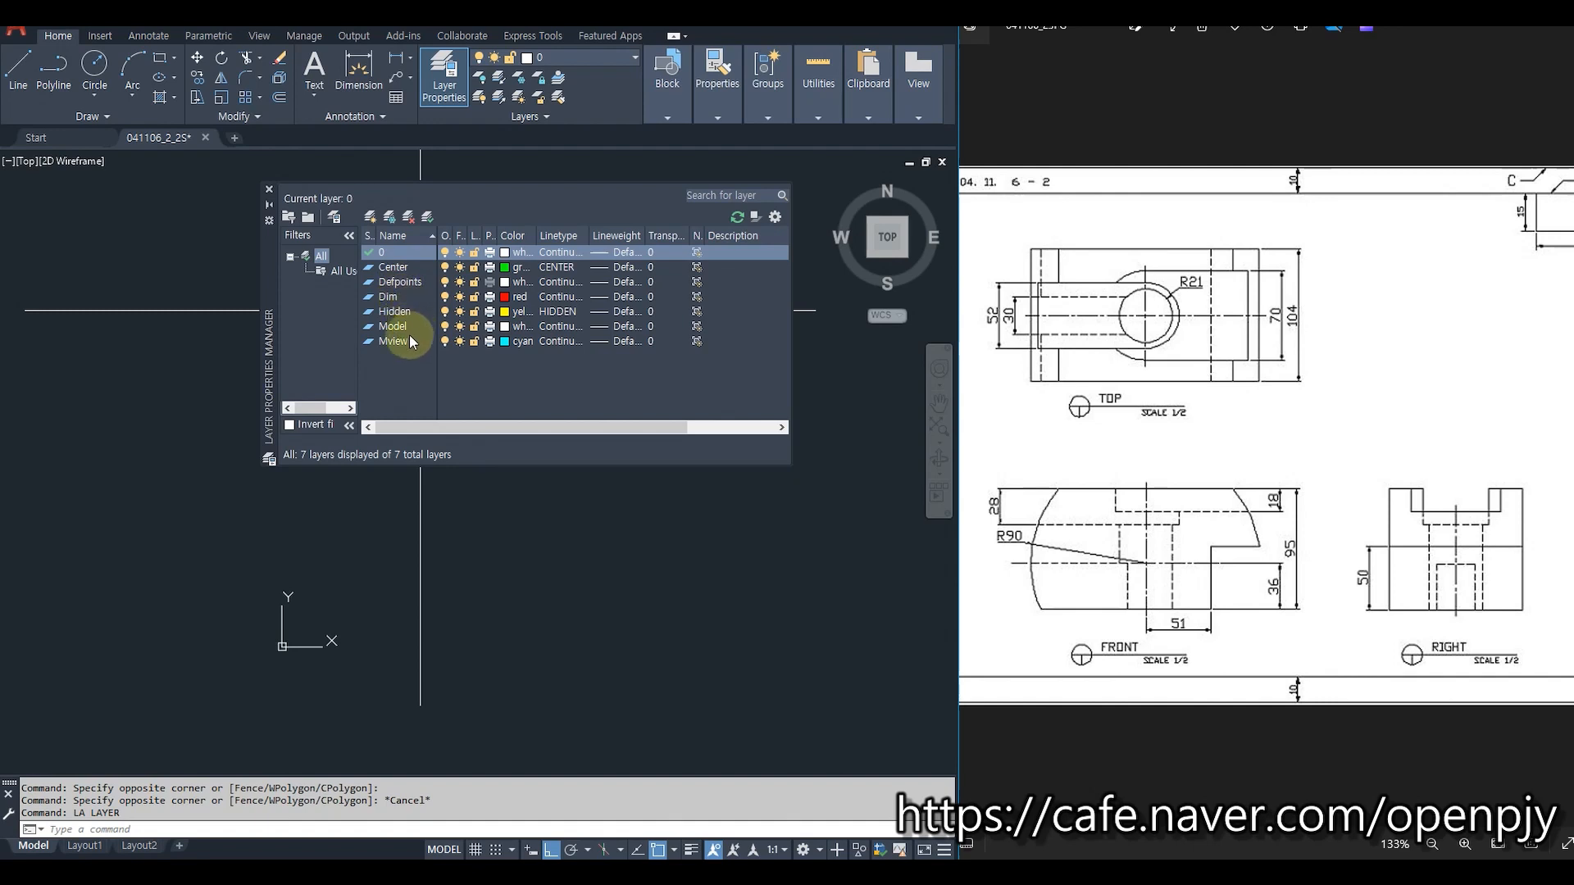
pyautogui.click(269, 192)
# Examine the ISO-25 dimension style's settings for lines, arrows, text, fit and primary units without changing them.
pyautogui.write('d')
pyautogui.press('Return')
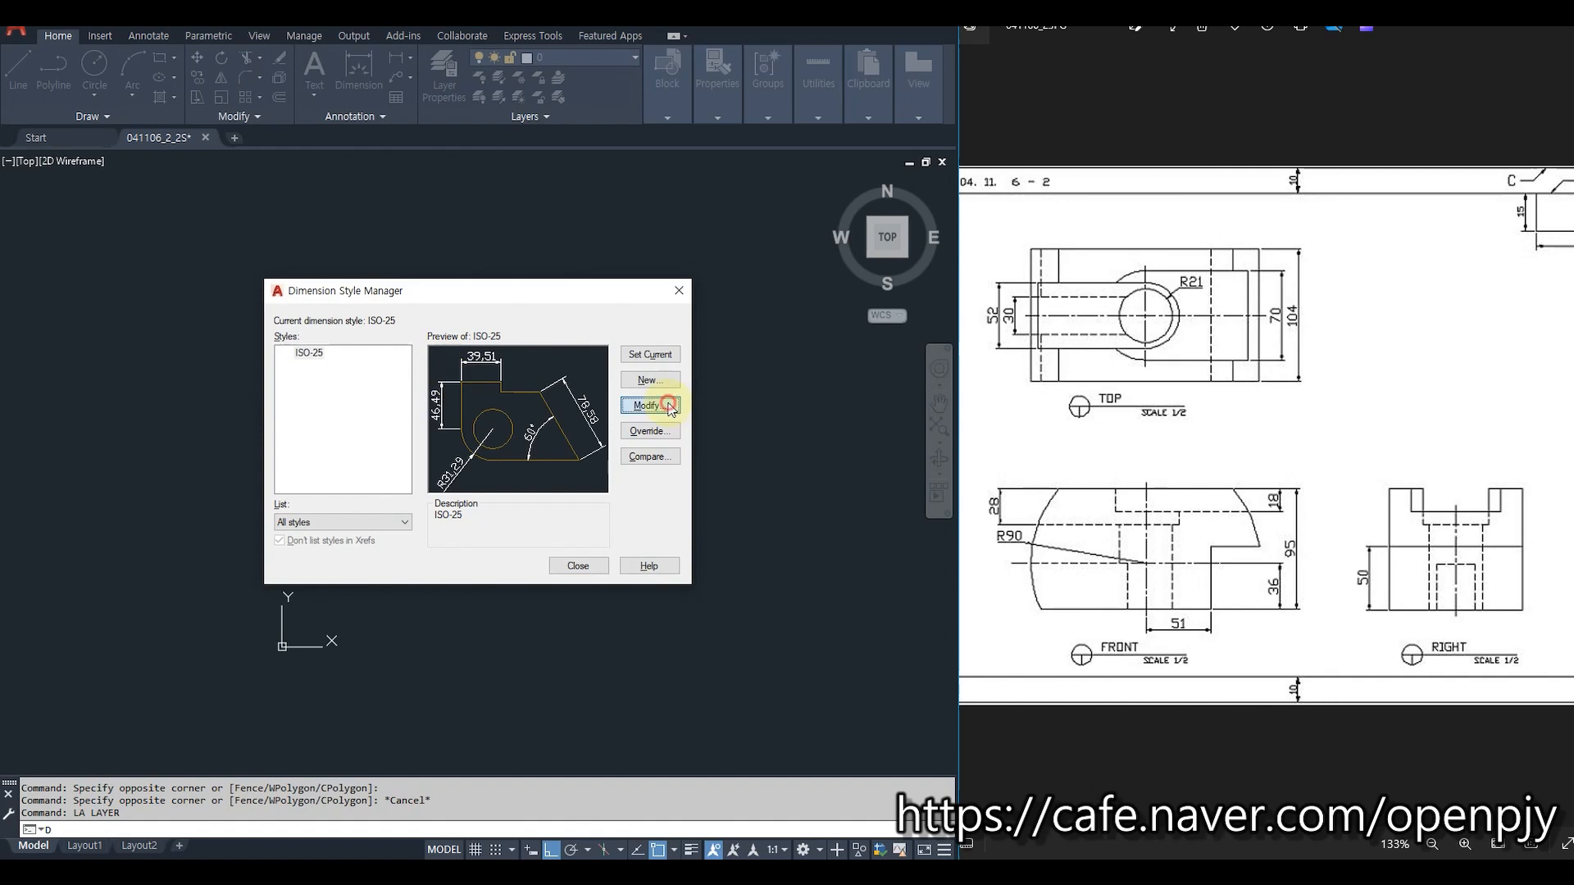
pyautogui.click(671, 409)
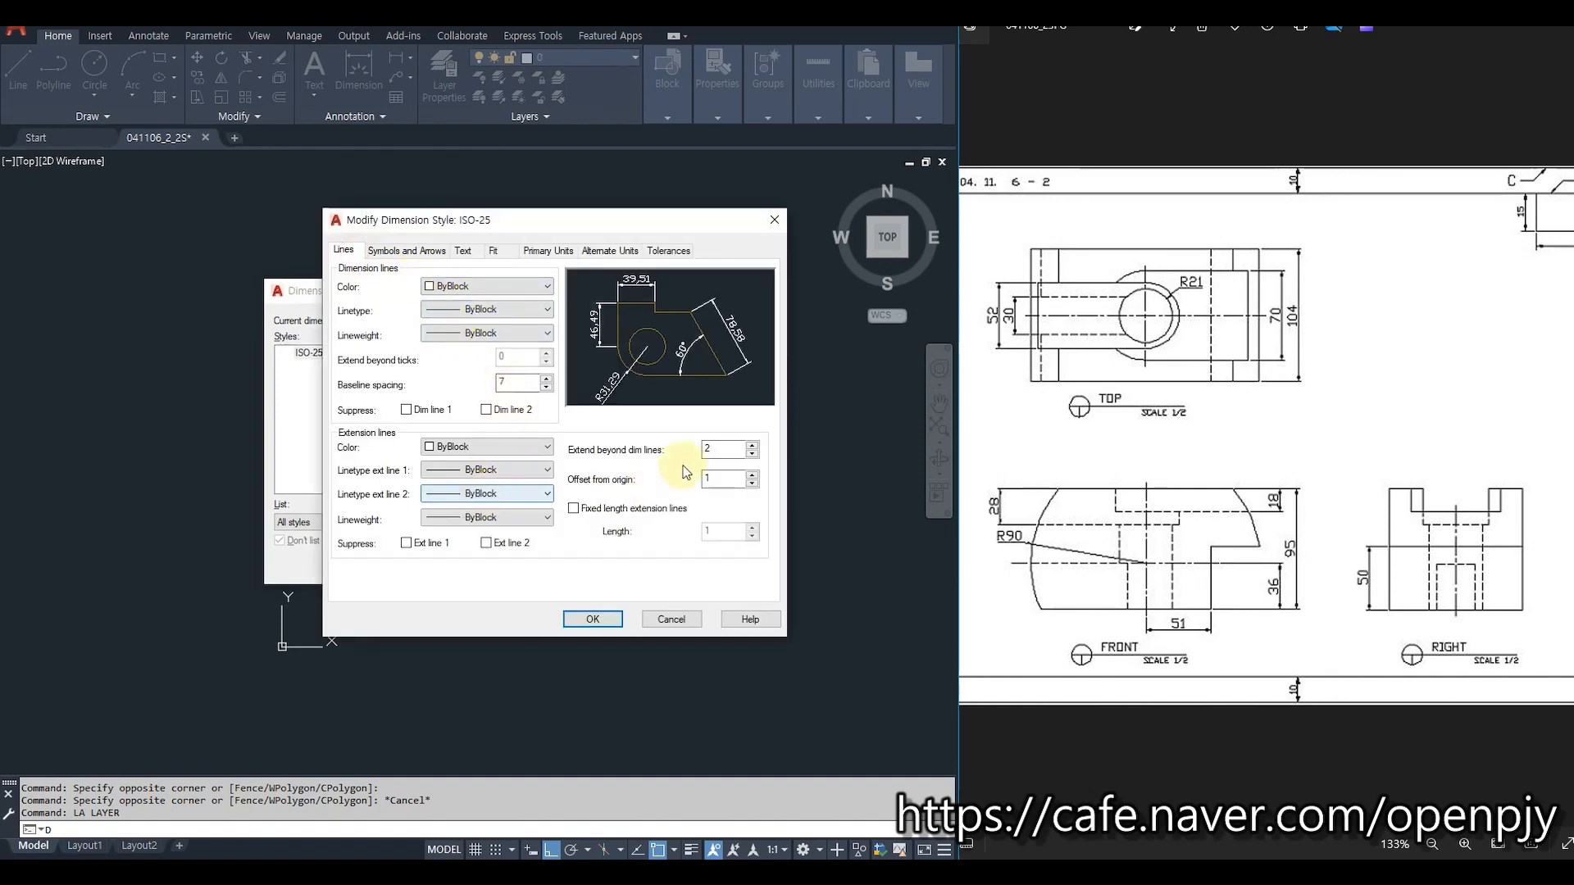
pyautogui.click(407, 251)
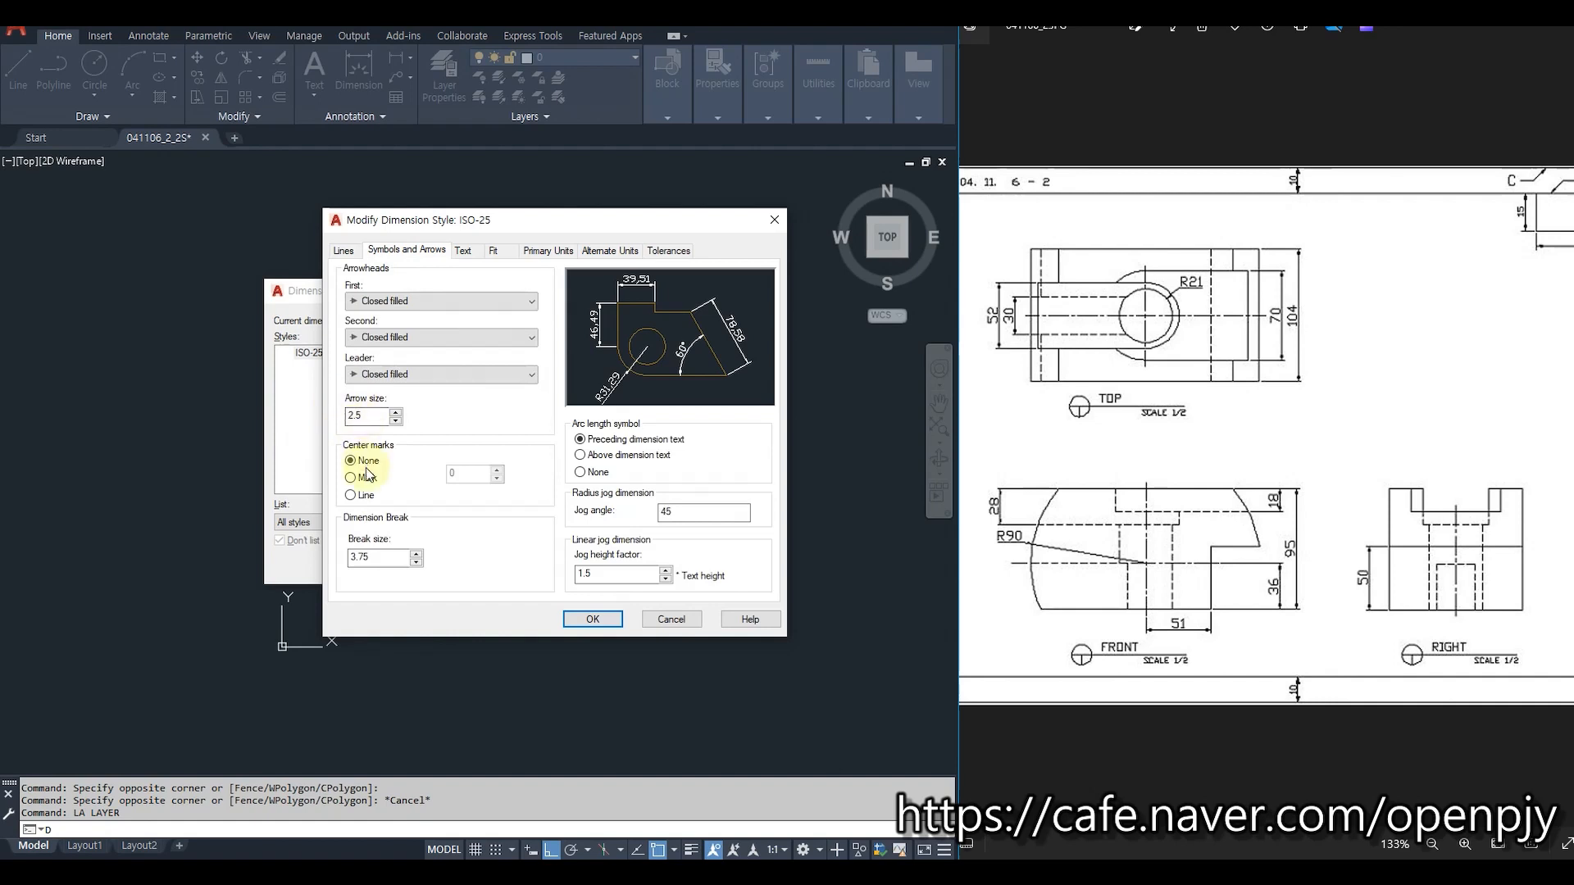
pyautogui.click(463, 251)
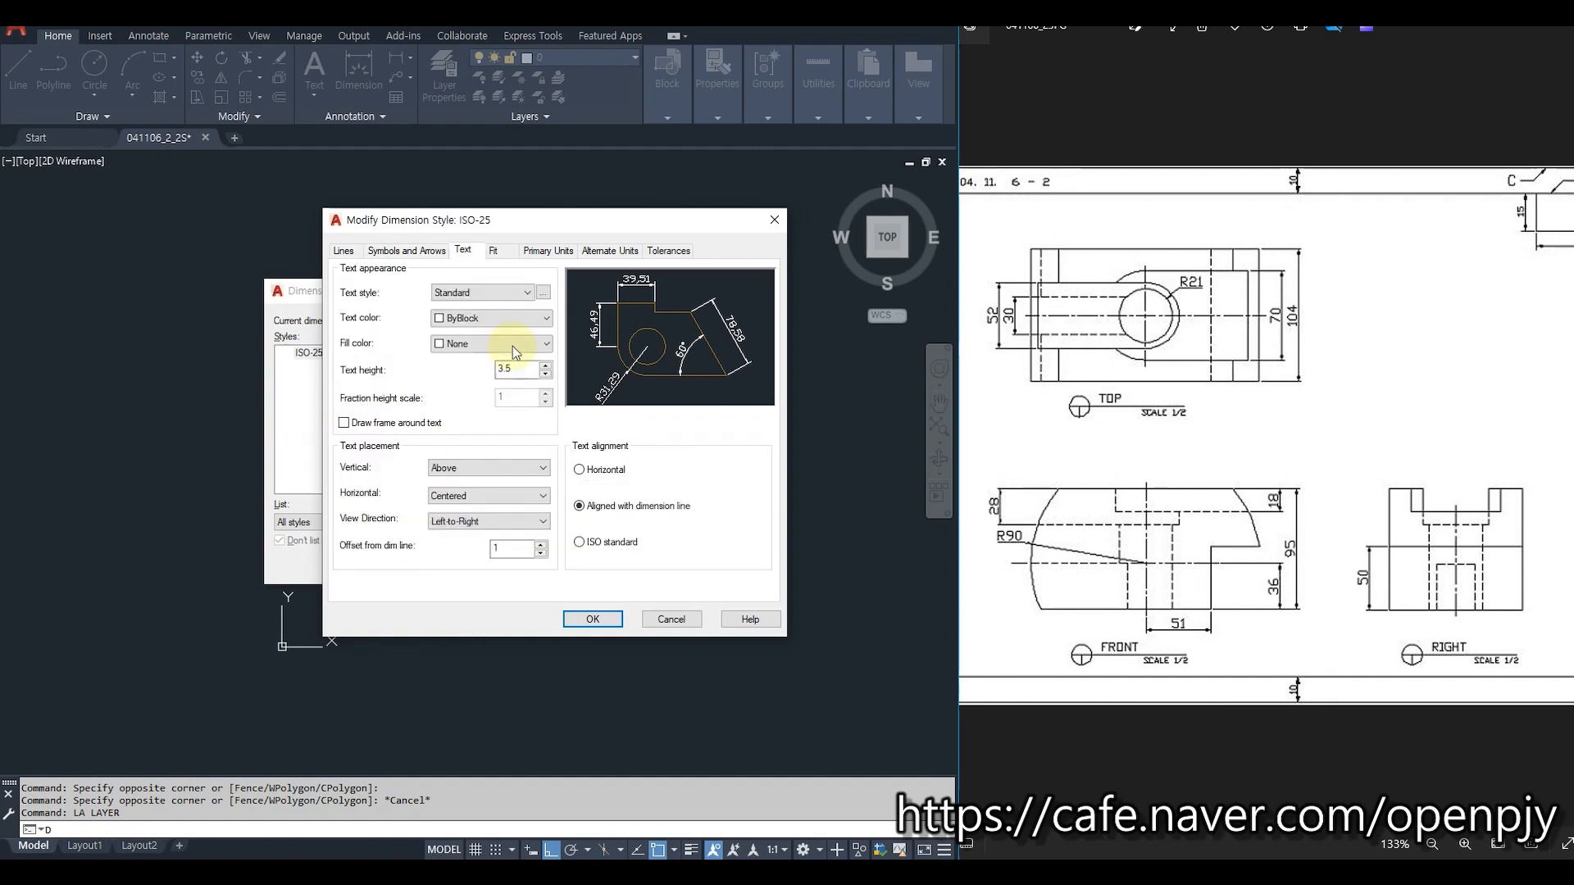
pyautogui.click(543, 293)
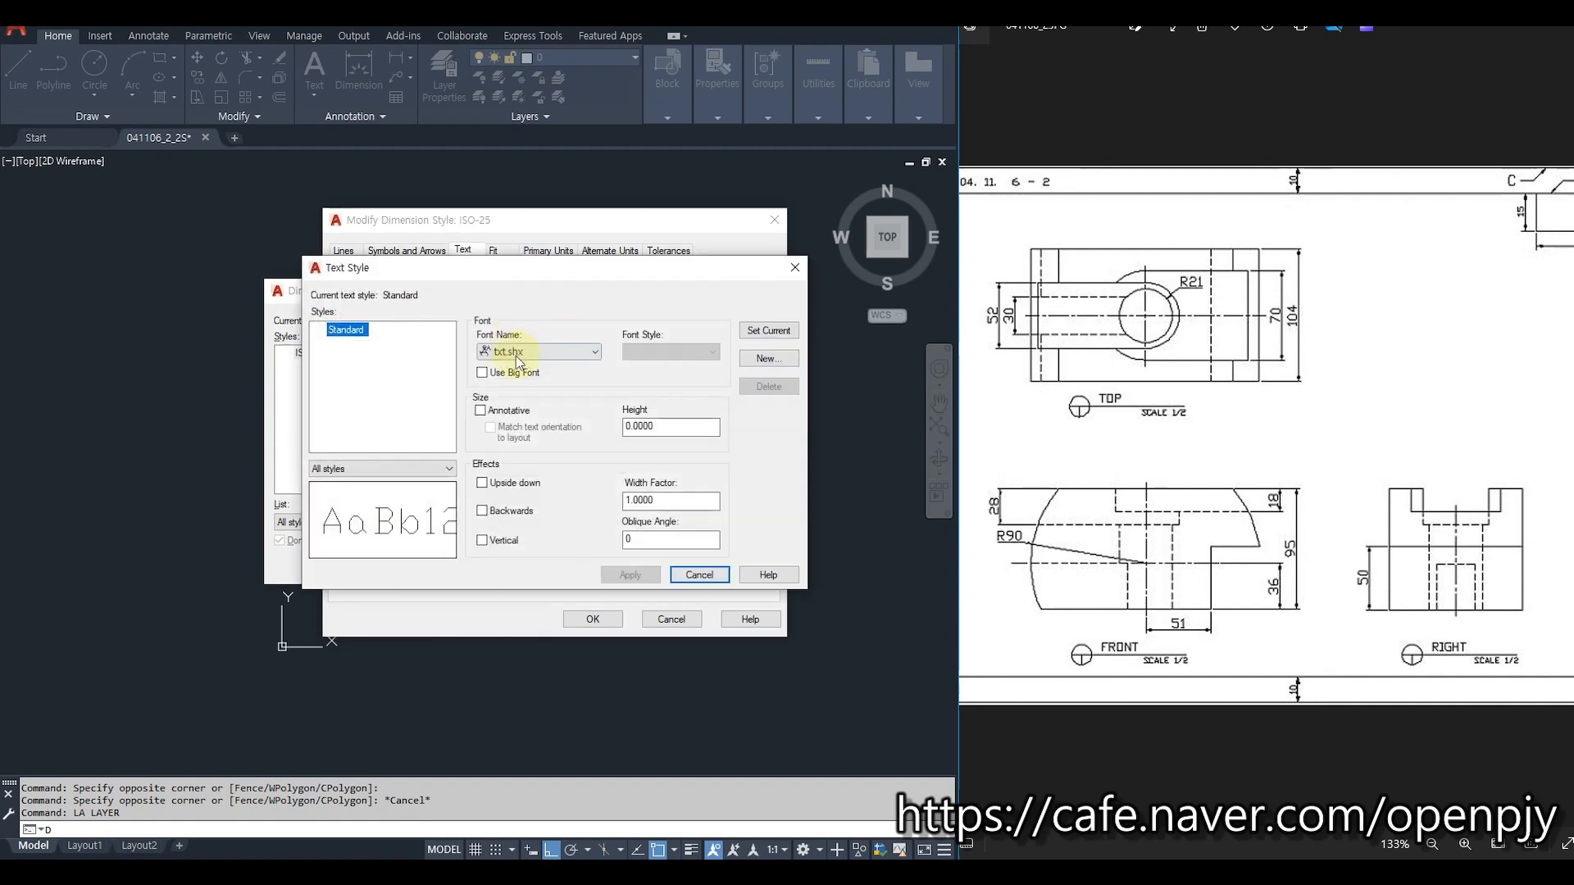
pyautogui.click(700, 575)
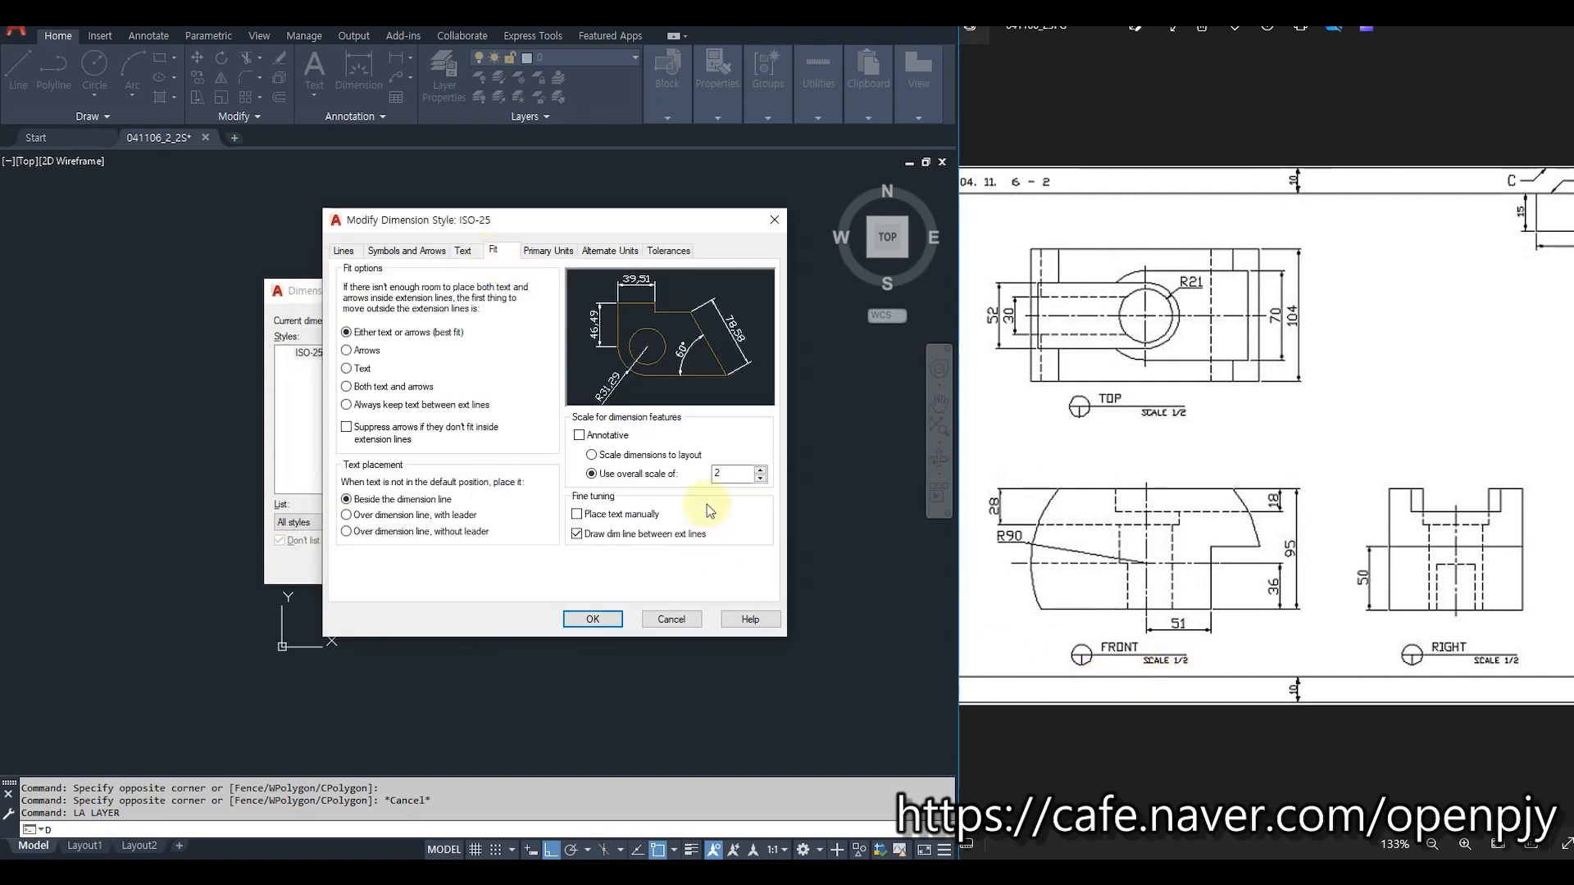
pyautogui.click(547, 250)
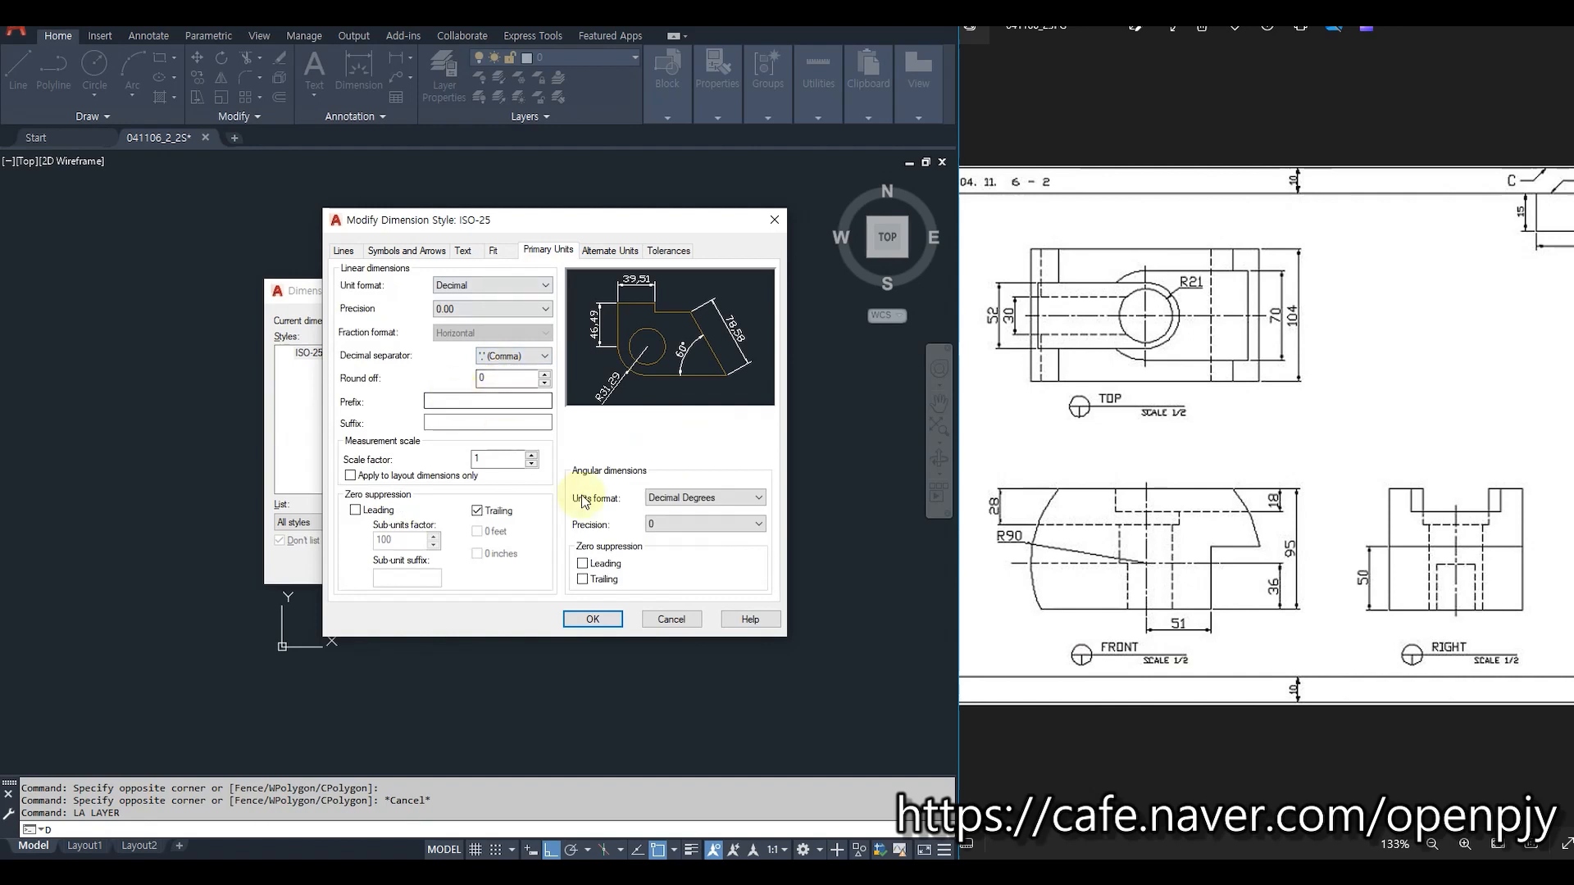
pyautogui.click(672, 620)
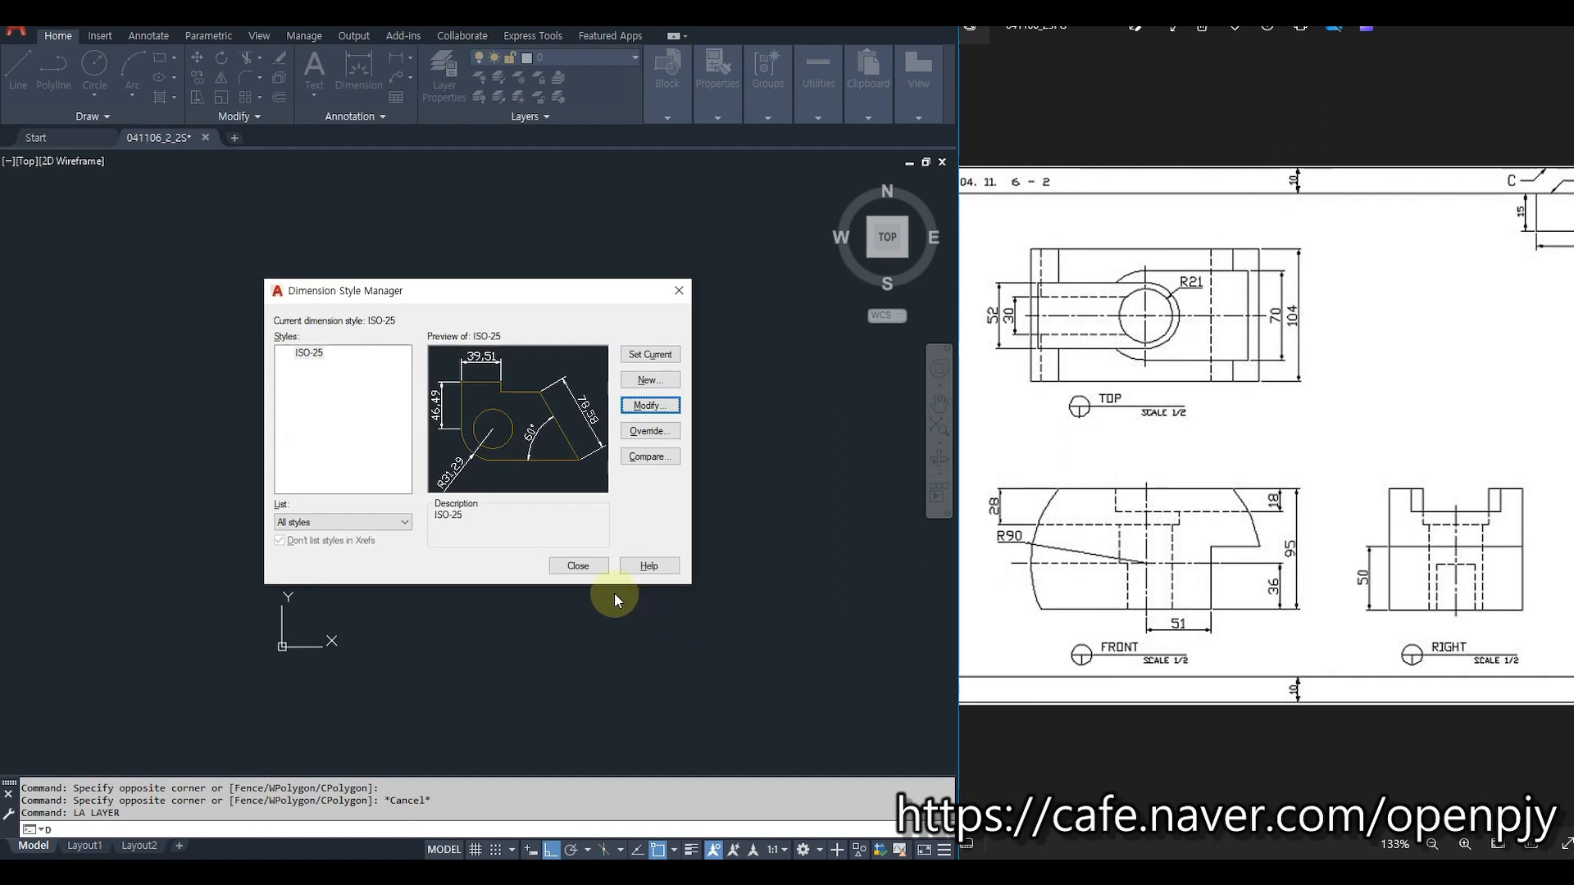
pyautogui.click(578, 562)
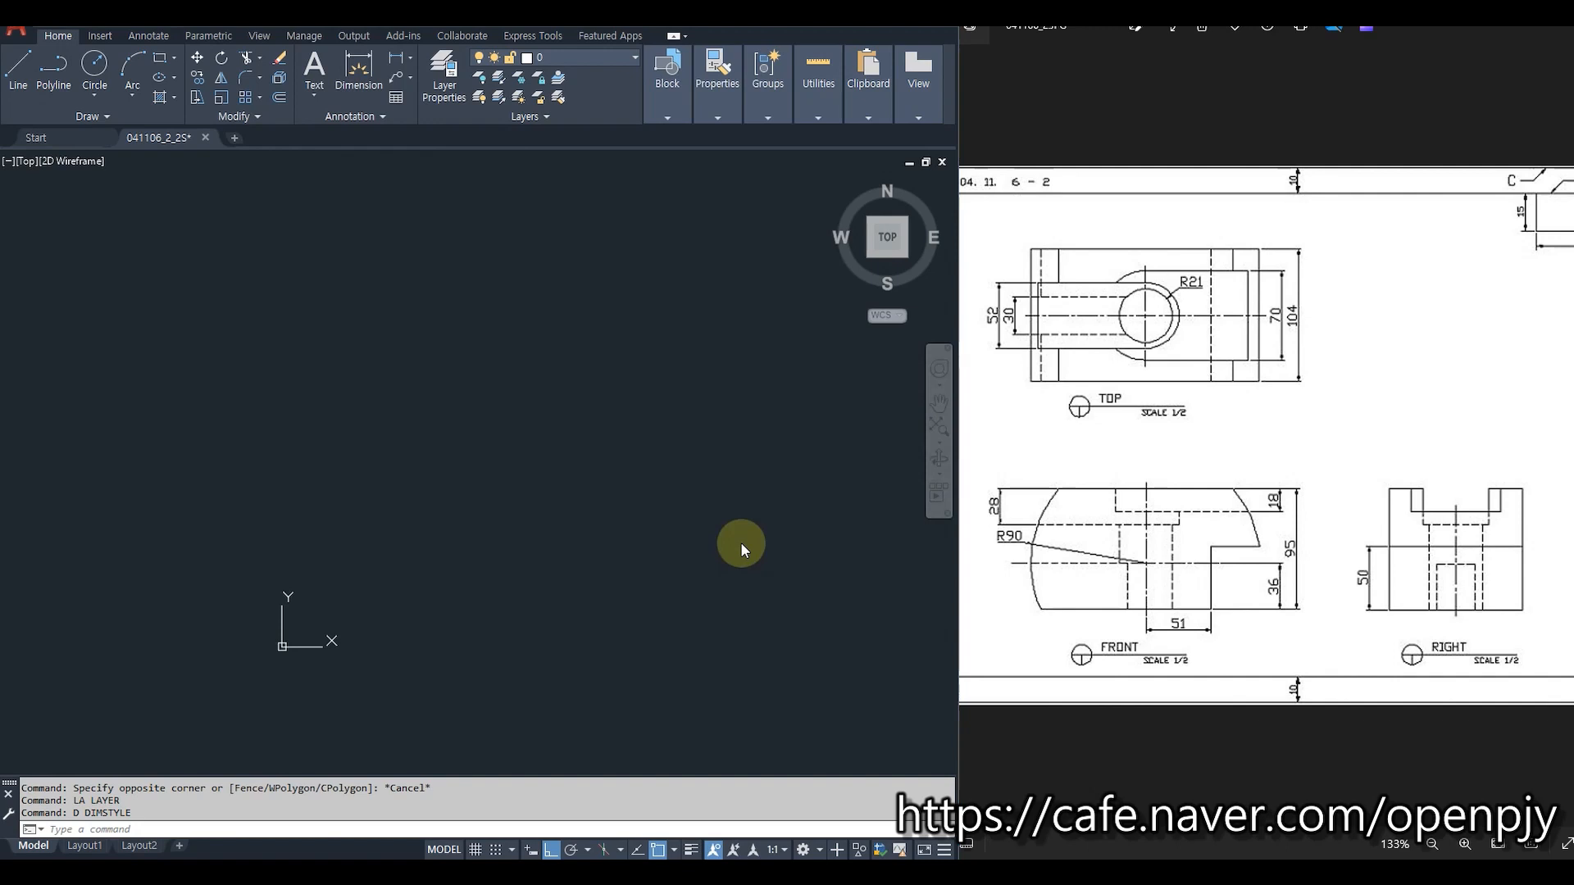
# Check the reference sheet and start MVSETUP without paper space, using metric units.
pyautogui.click(1053, 466)
pyautogui.moveTo(1051, 386); pyautogui.dragTo(1130, 408)
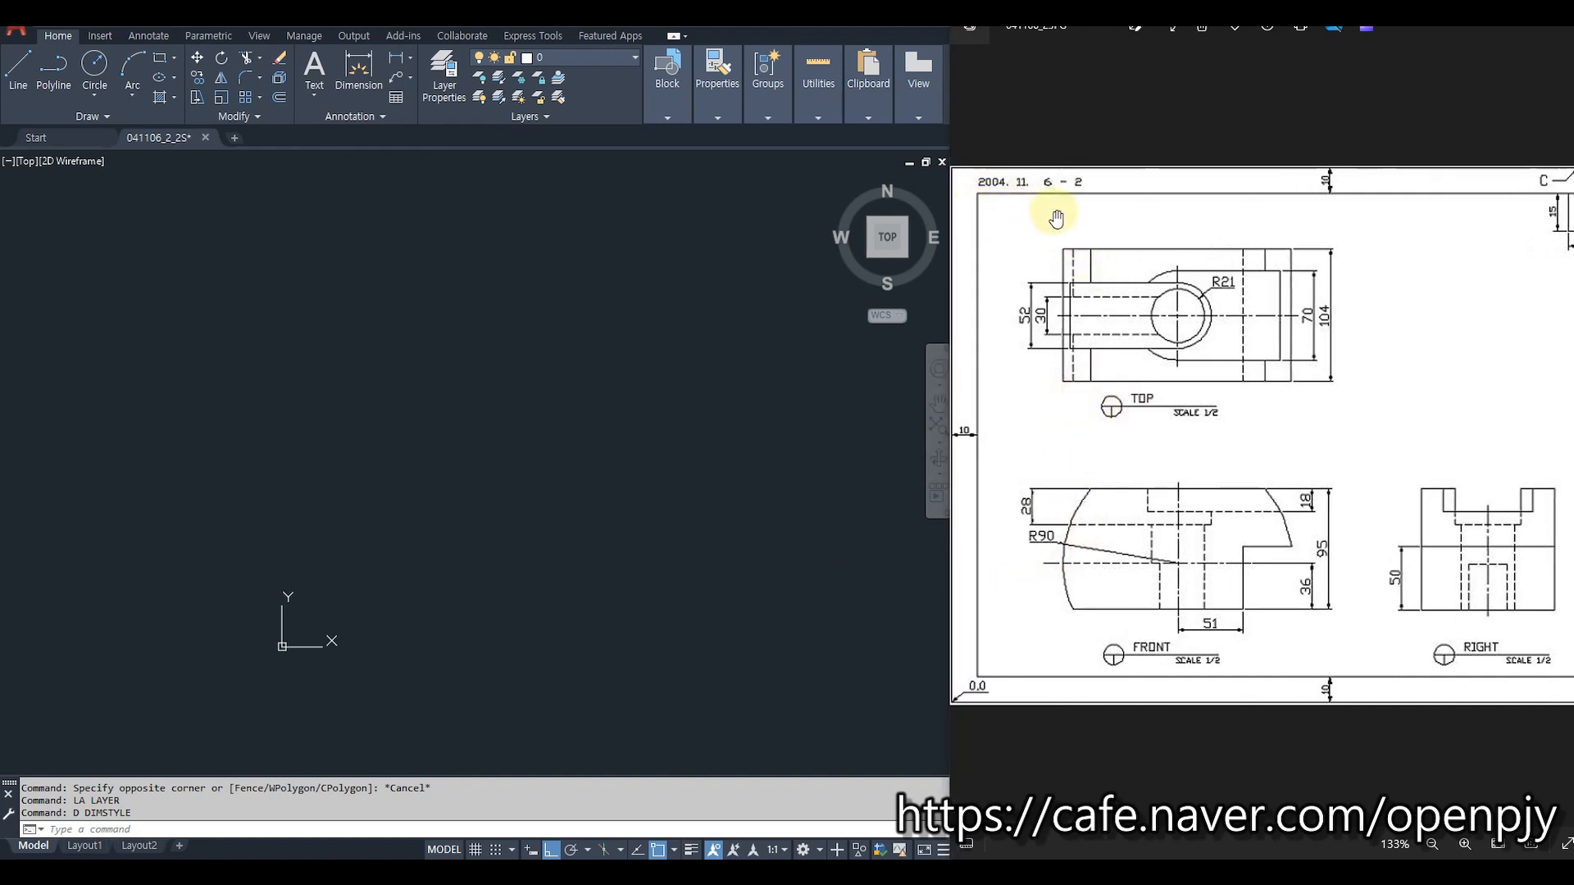
pyautogui.moveTo(1492, 395); pyautogui.dragTo(1287, 397)
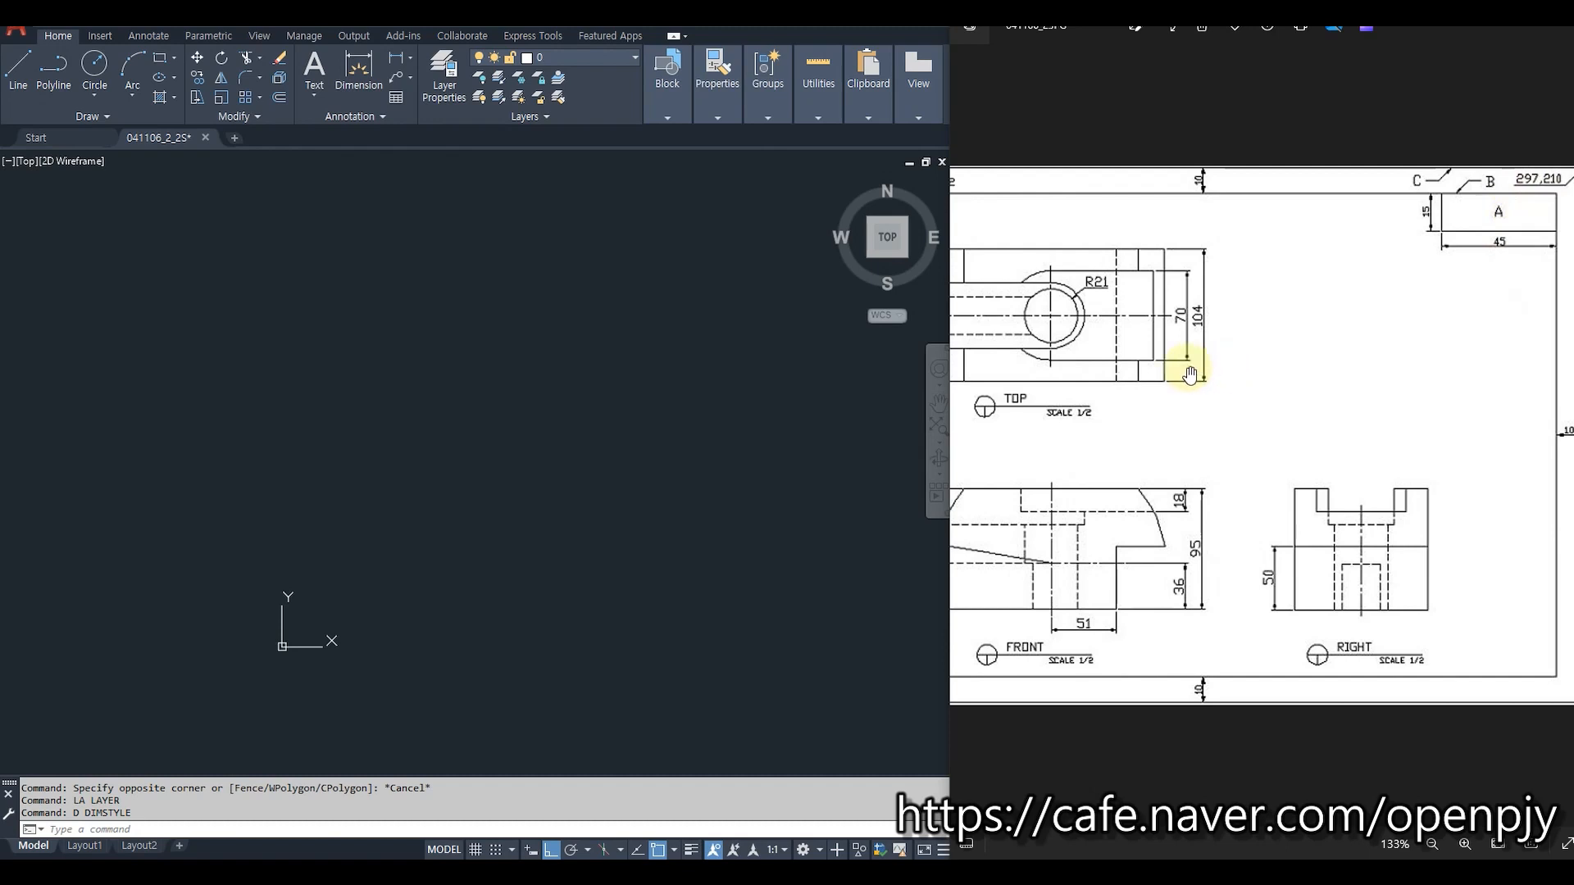
pyautogui.click(817, 452)
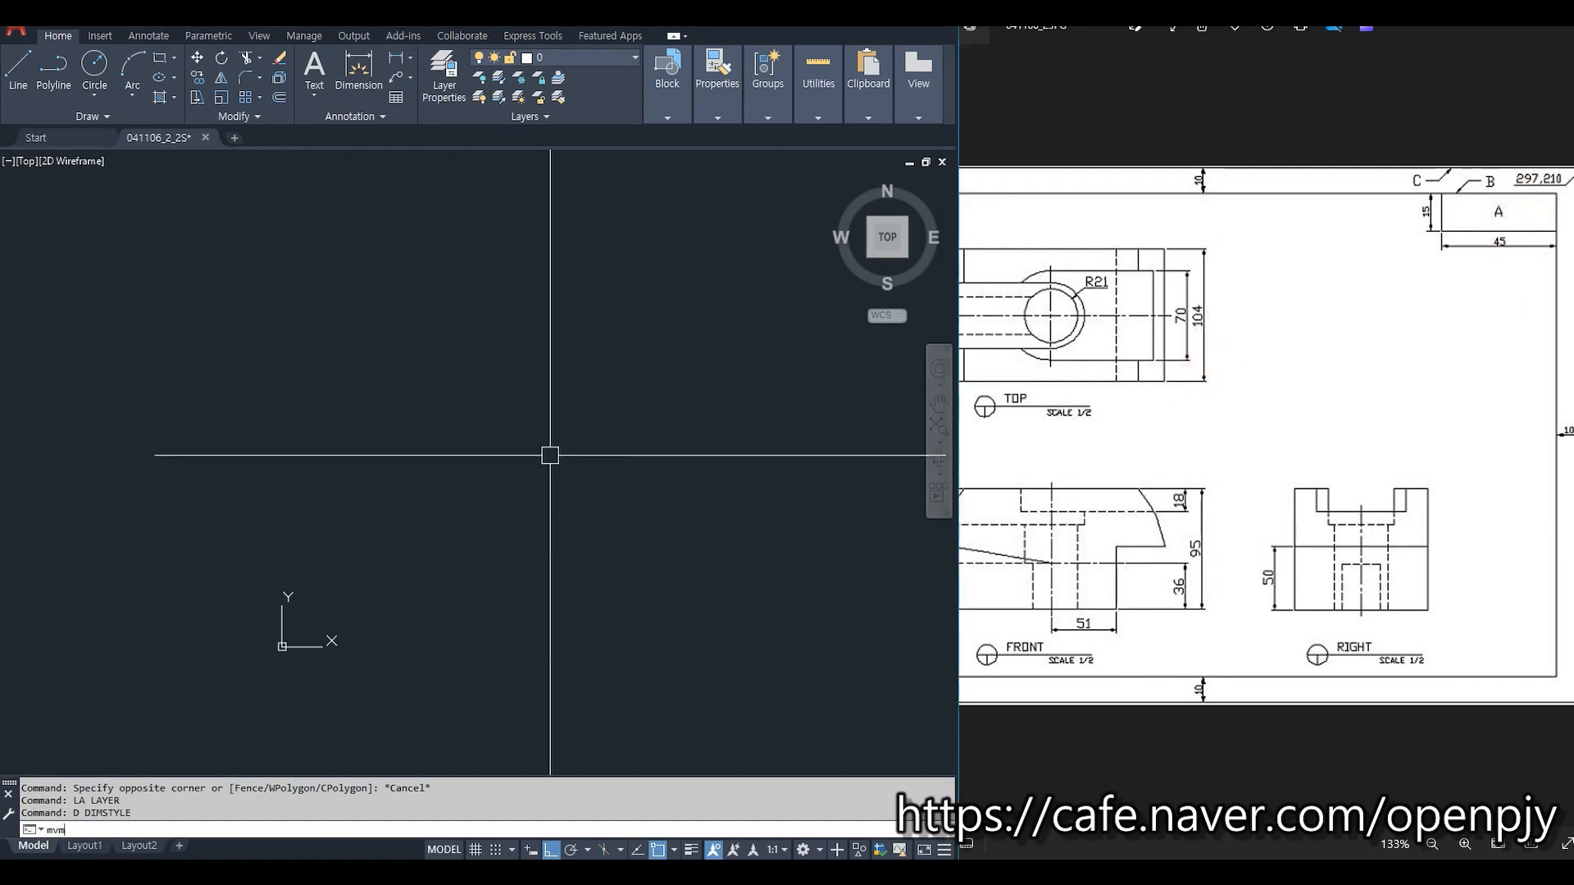
pyautogui.press('BackSpace')
pyautogui.press('BackSpace')
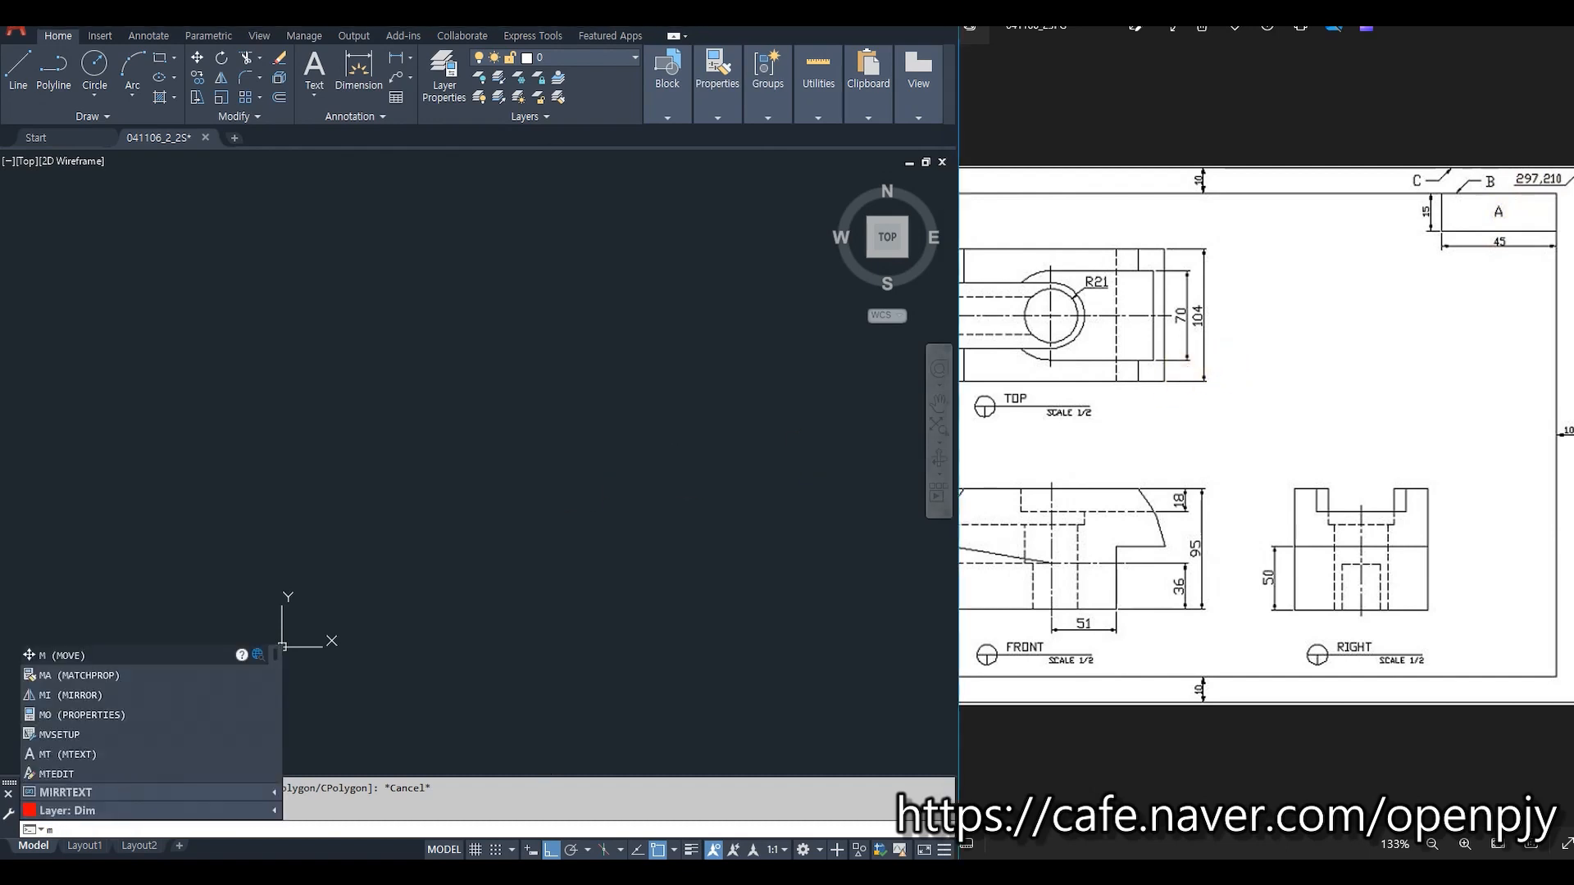
pyautogui.write('vset')
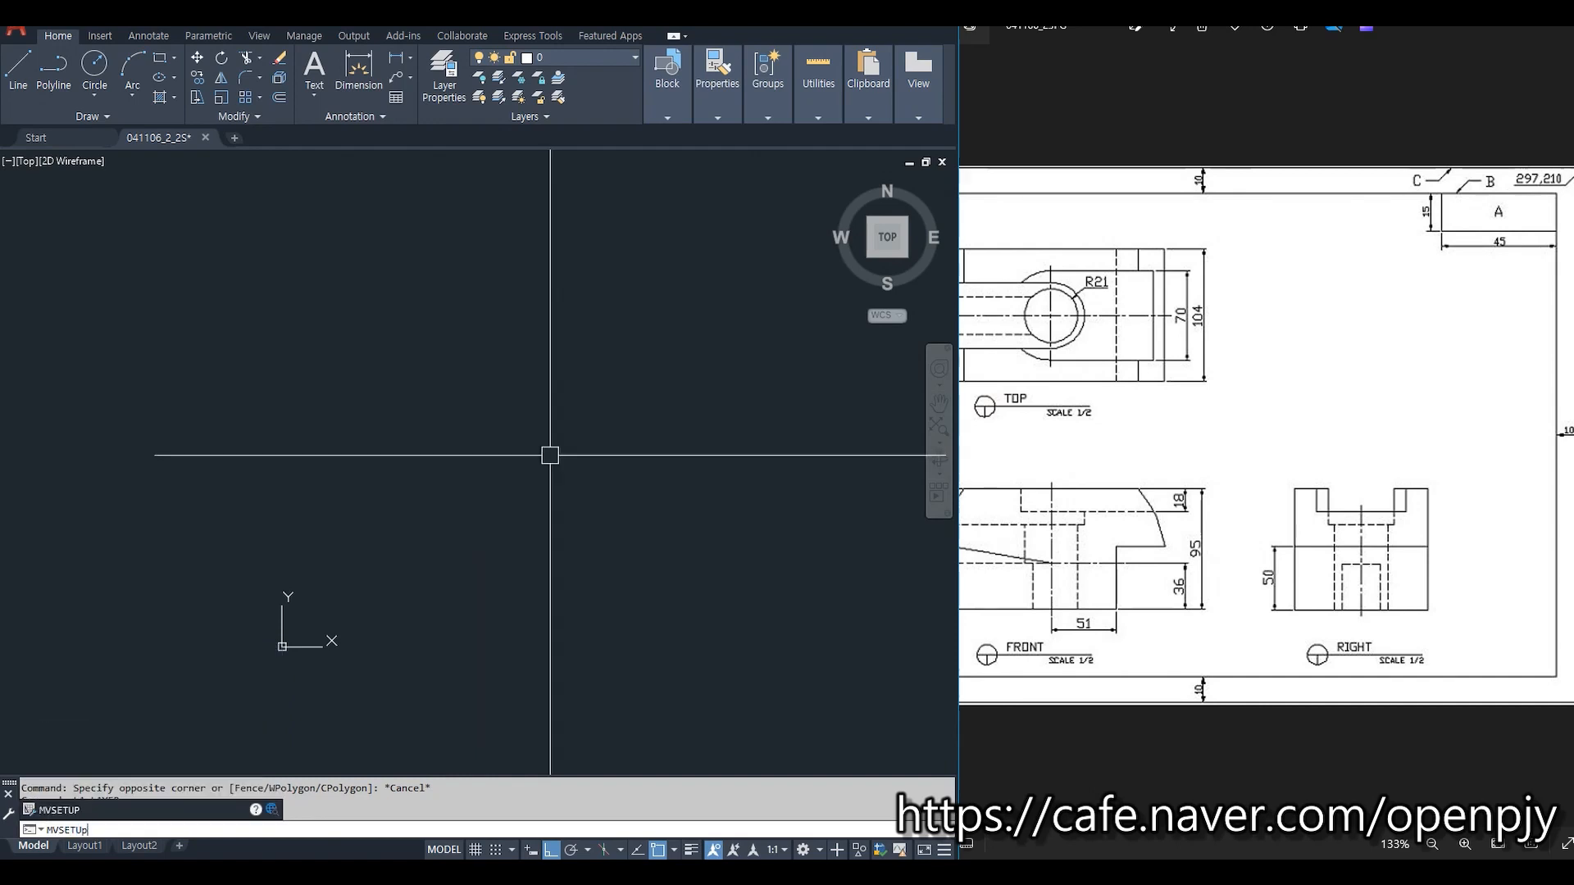
pyautogui.press('Return')
pyautogui.write('n')
pyautogui.press('Return')
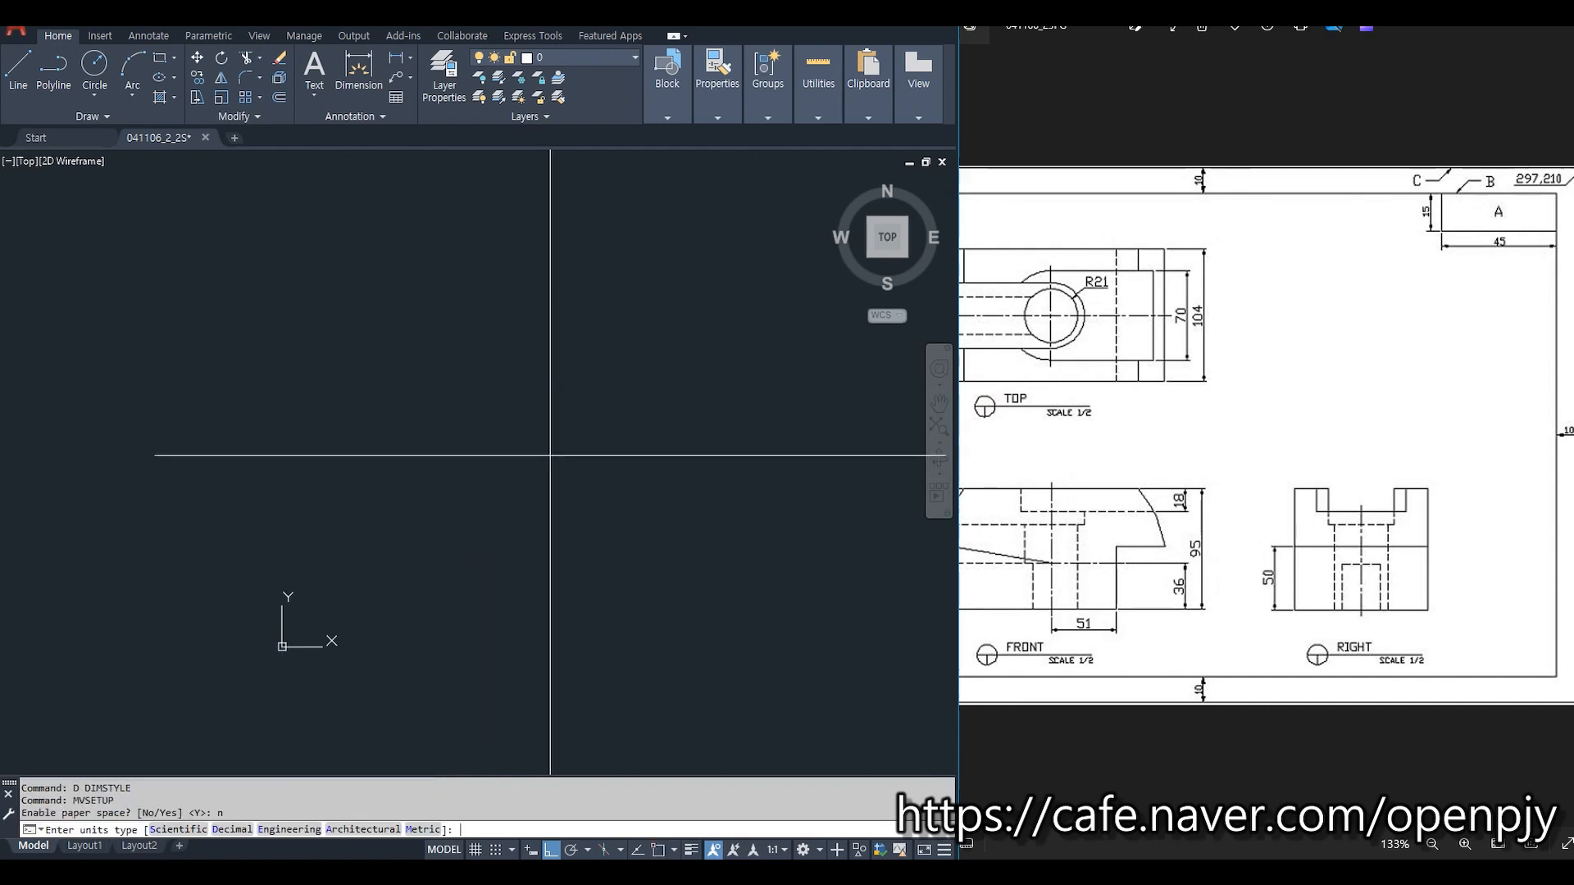
pyautogui.write('m')
pyautogui.press('Return')
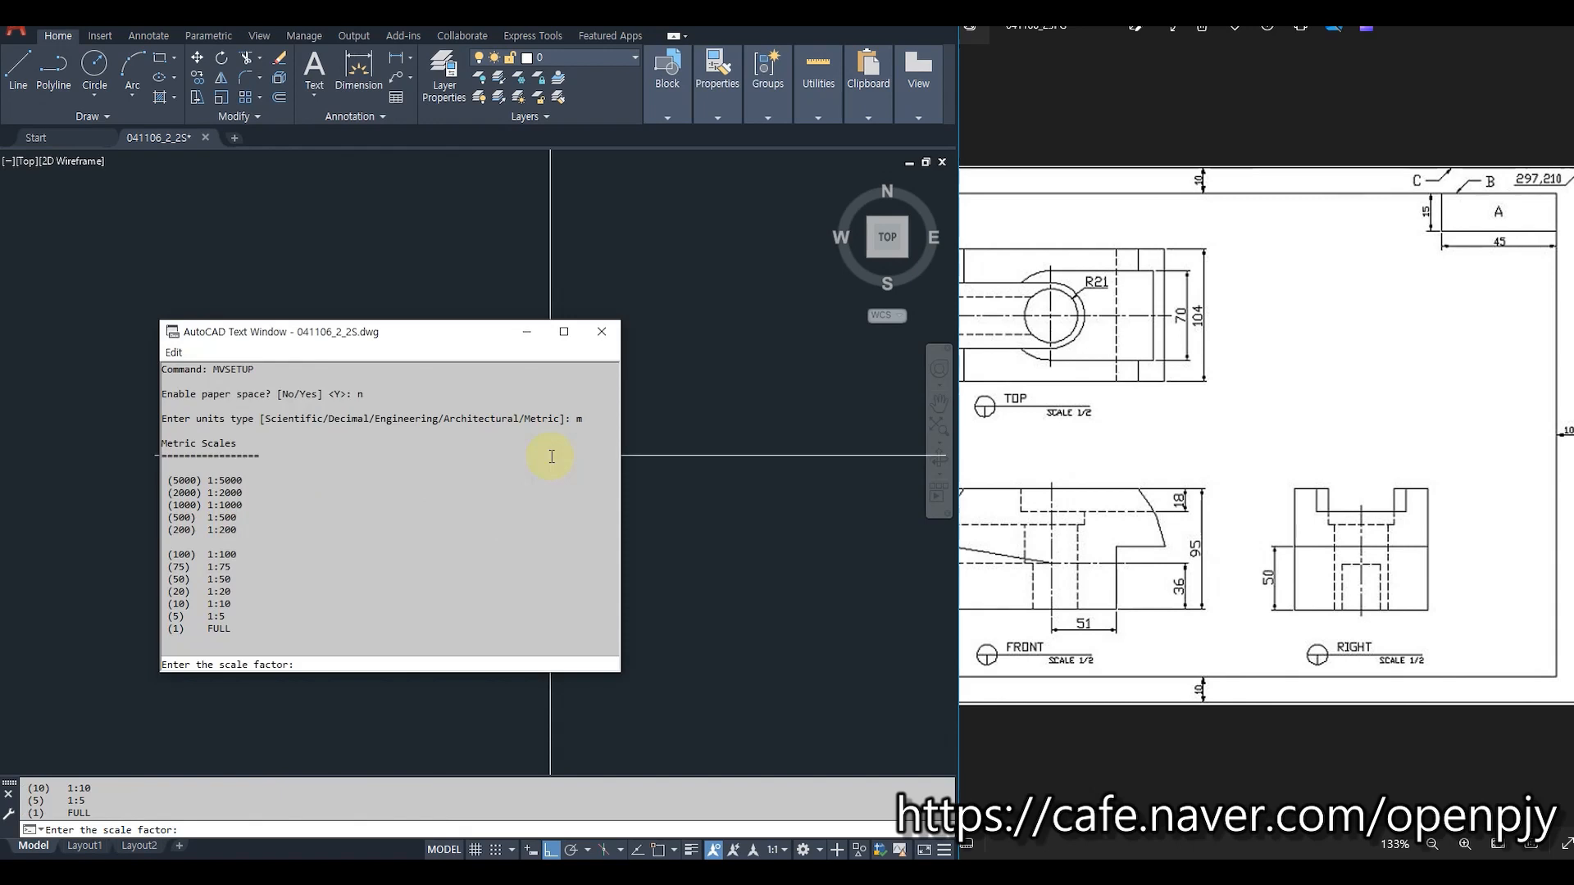
# Create the sheet border with scale factor 2, paper width 297 and height 210, and erase the check dimension above it.
pyautogui.write('2')
pyautogui.press('Return')
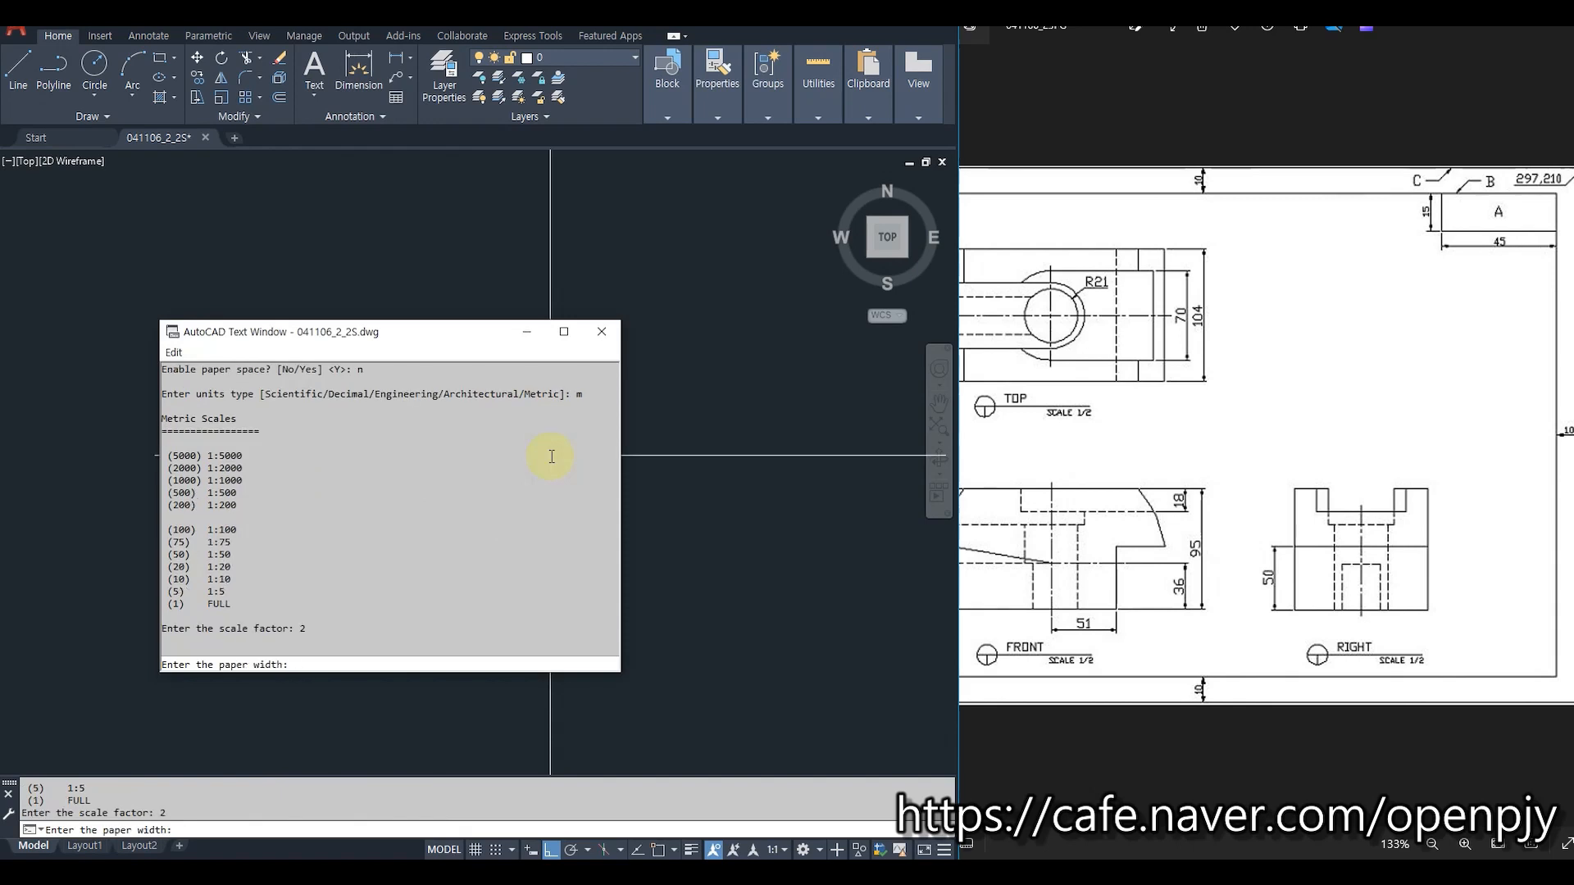
pyautogui.write('297')
pyautogui.press('Return')
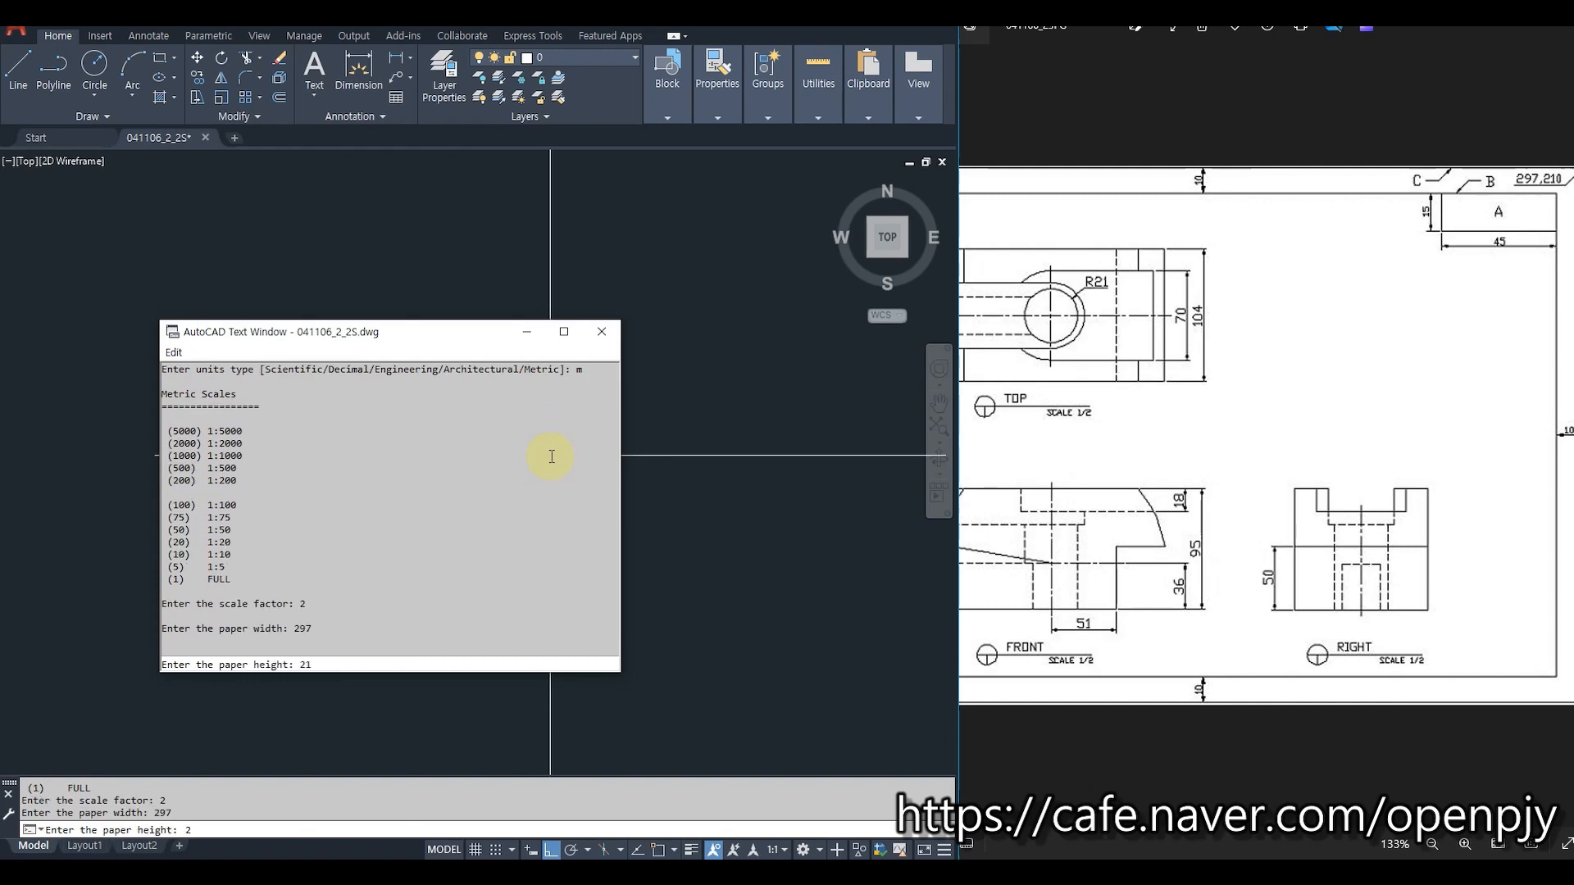
pyautogui.write('210')
pyautogui.press('Return')
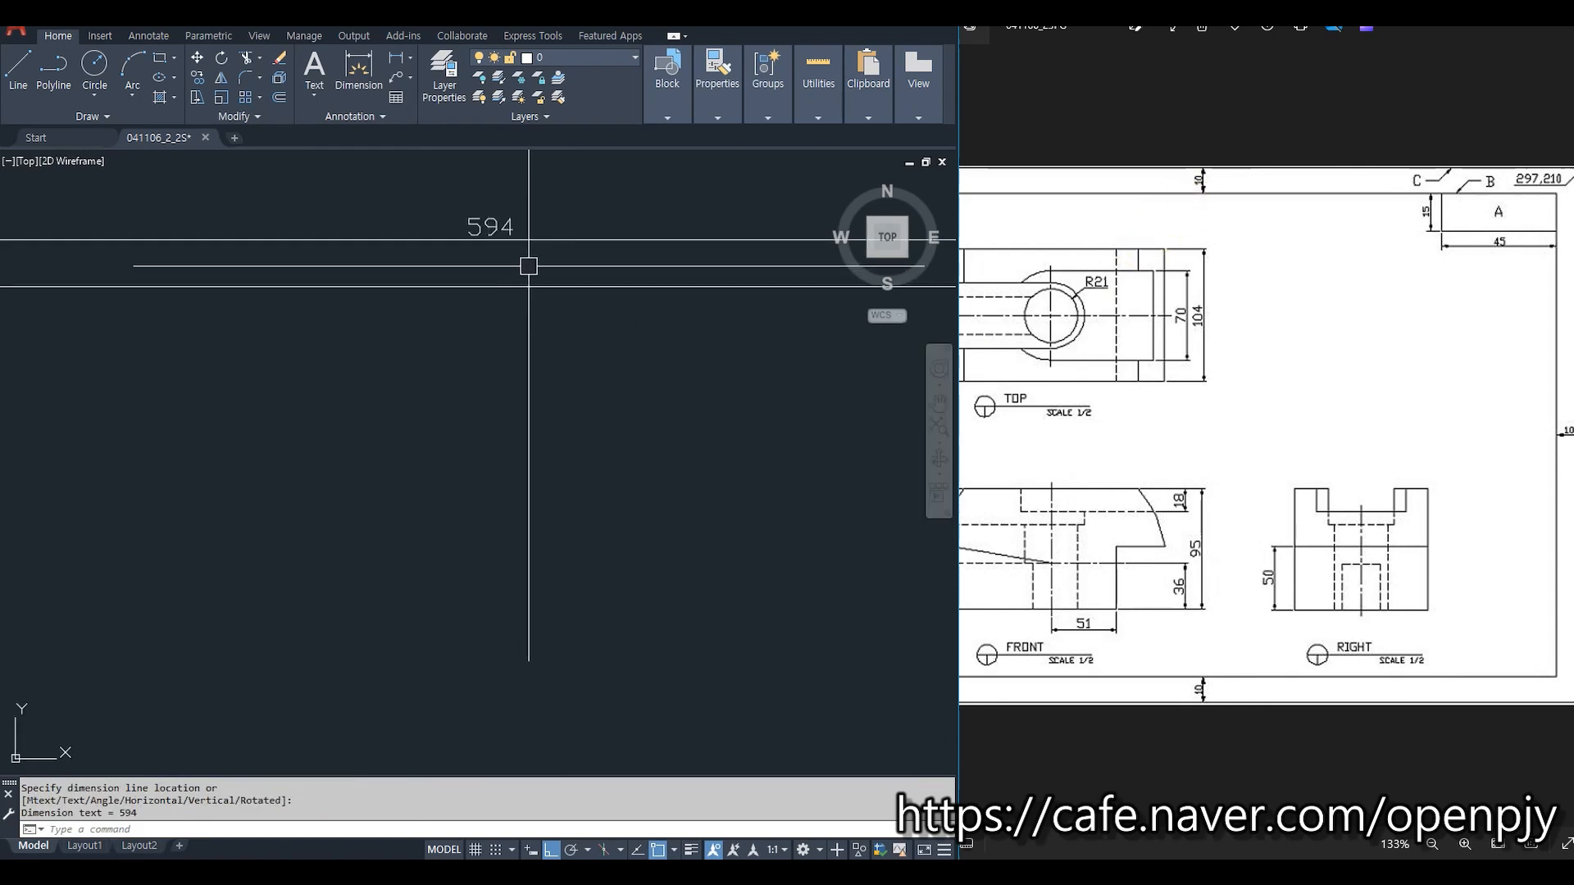
pyautogui.click(530, 260)
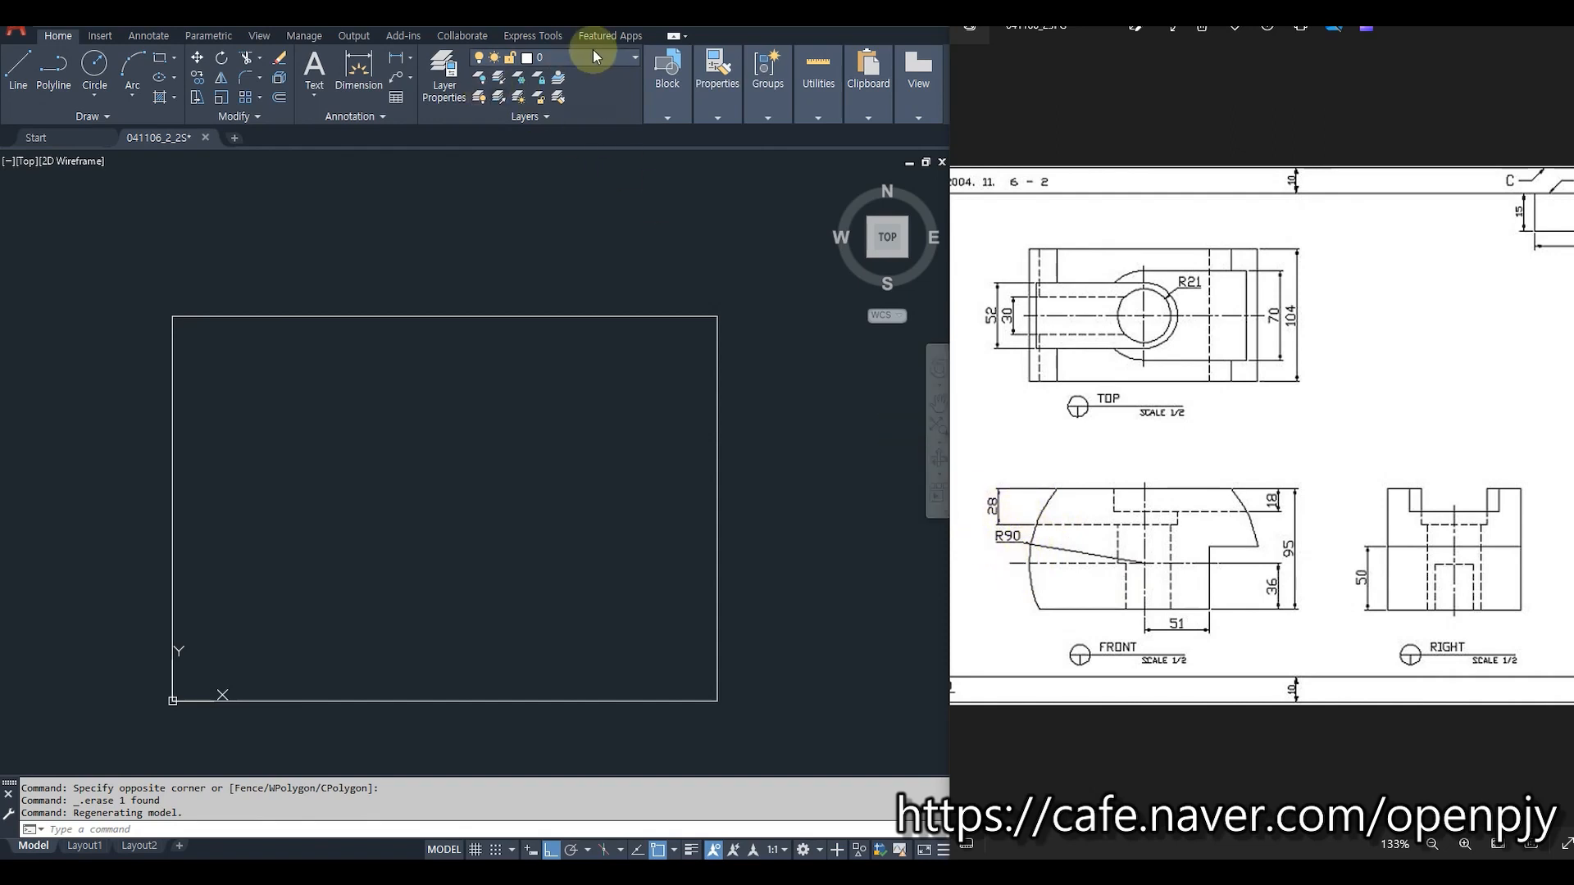
# Make the Model layer current and draw a circle of radius 90 in the sheet's lower-left area.
pyautogui.click(628, 61)
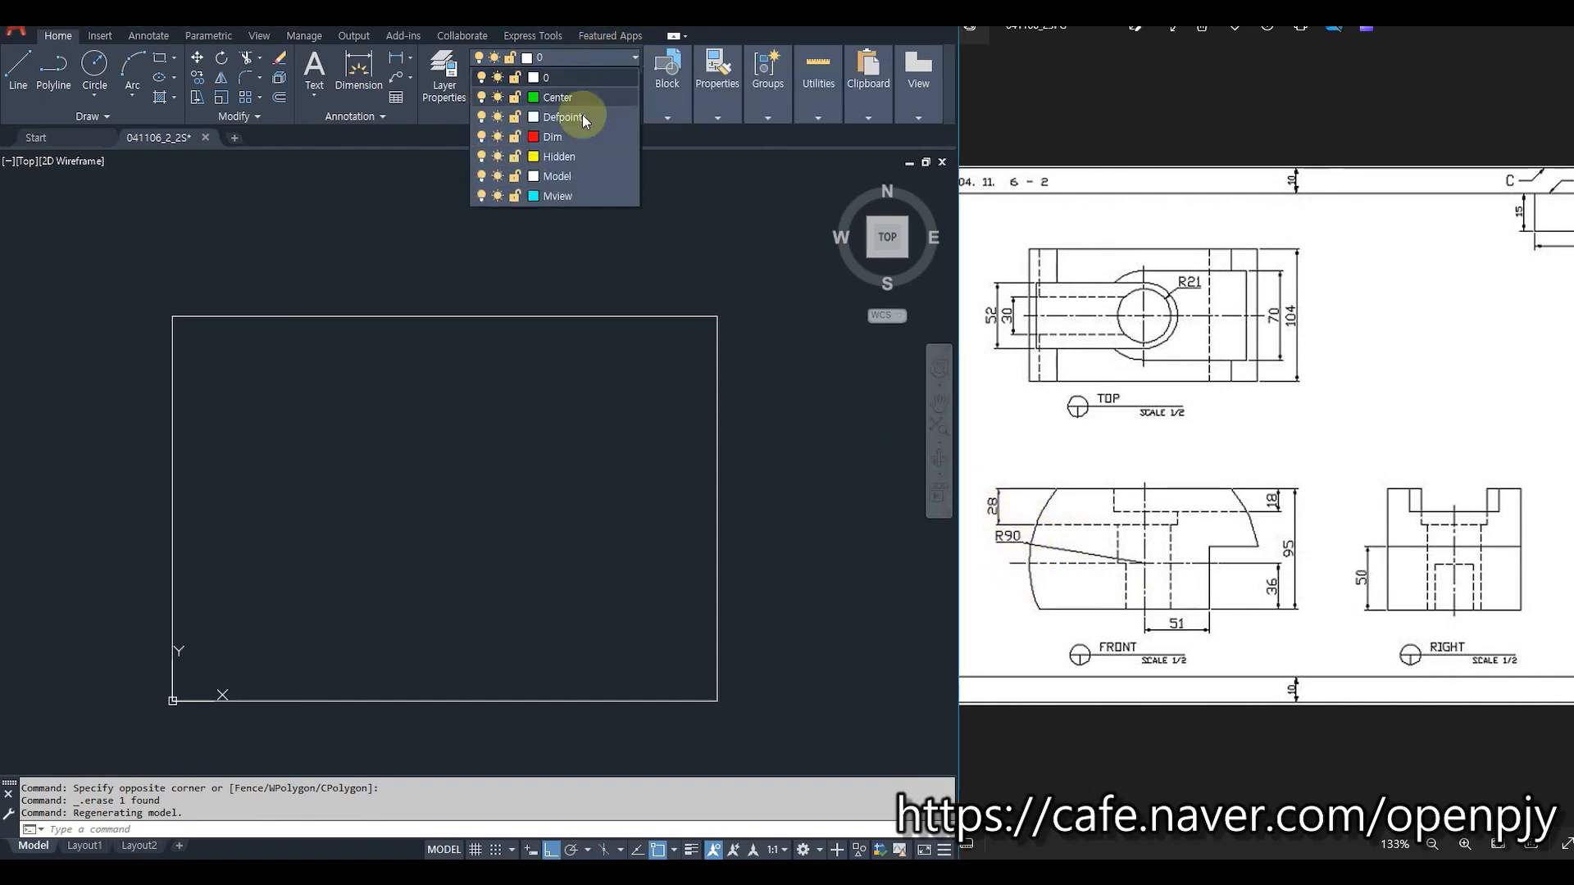
pyautogui.click(571, 183)
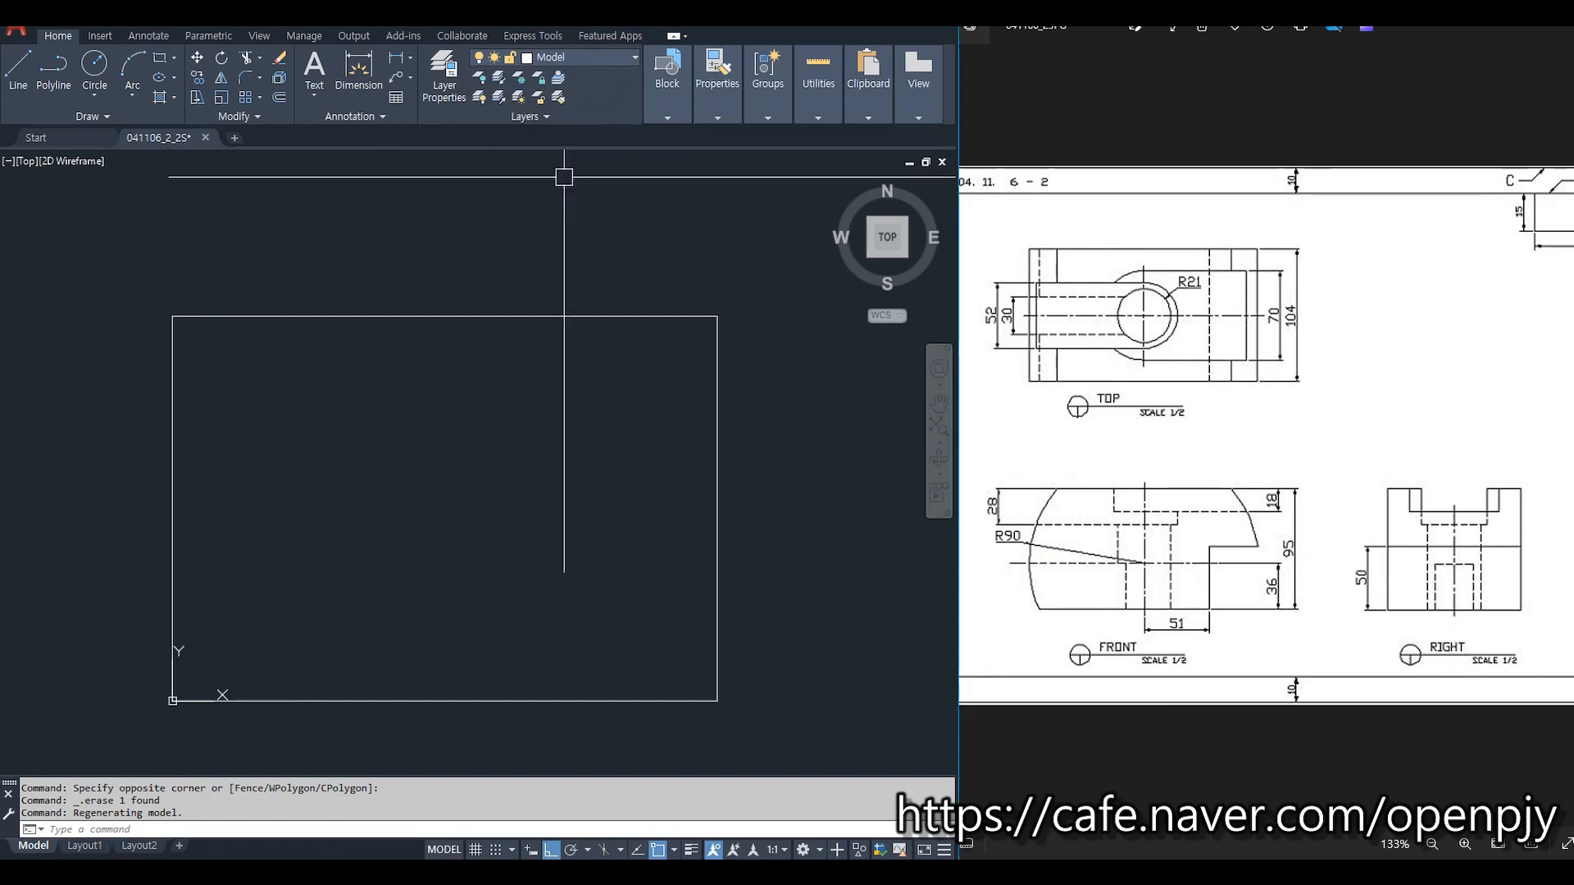
pyautogui.write('c')
pyautogui.press('Return')
pyautogui.click(279, 601)
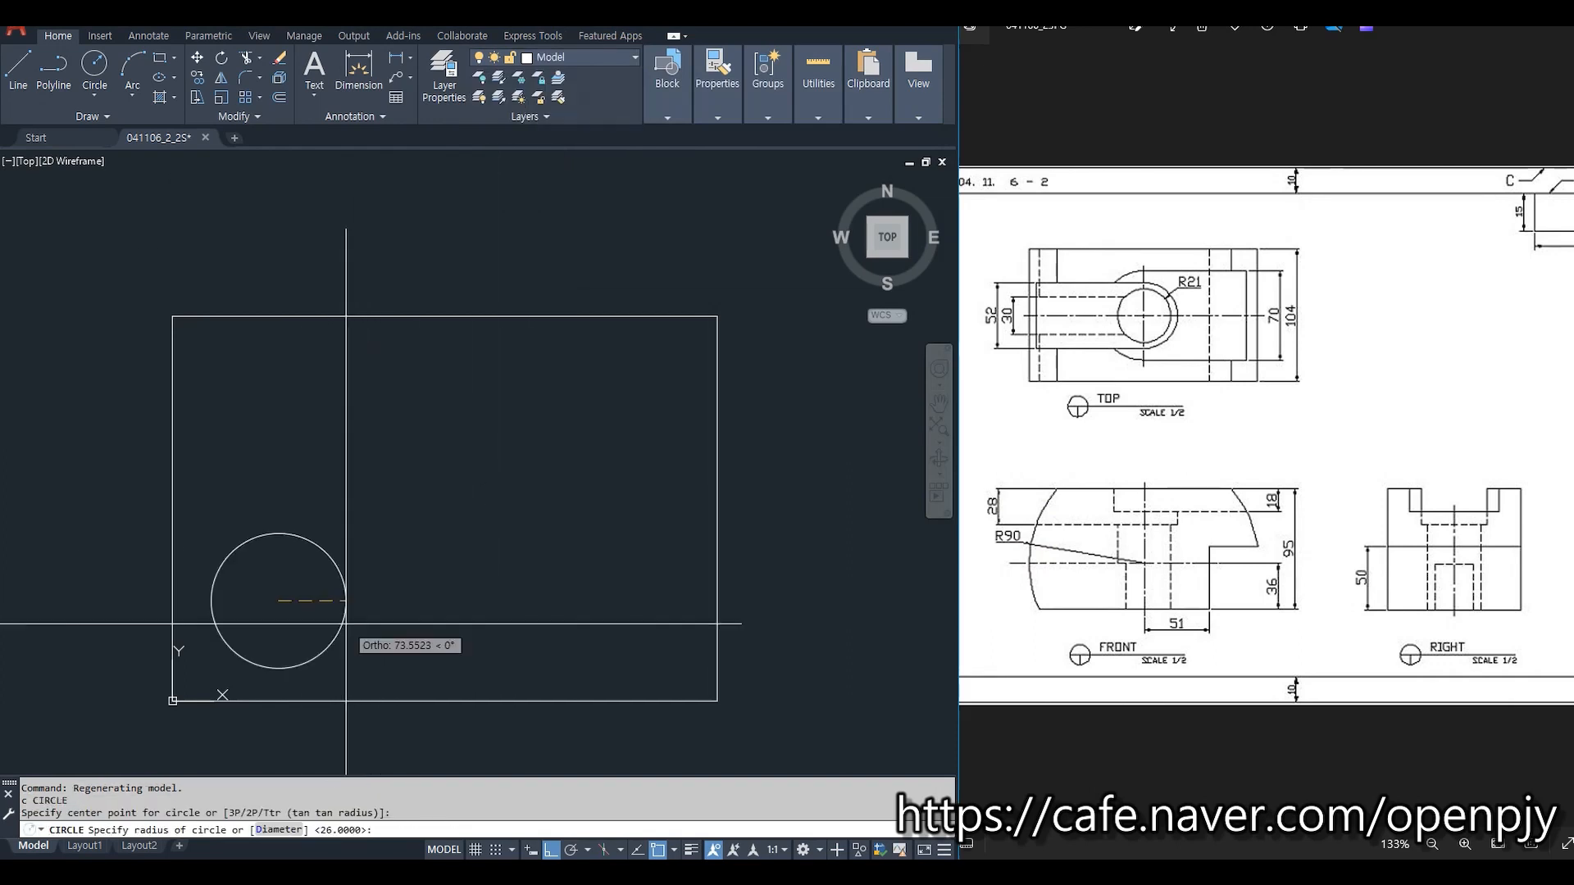
pyautogui.write('90')
pyautogui.press('Return')
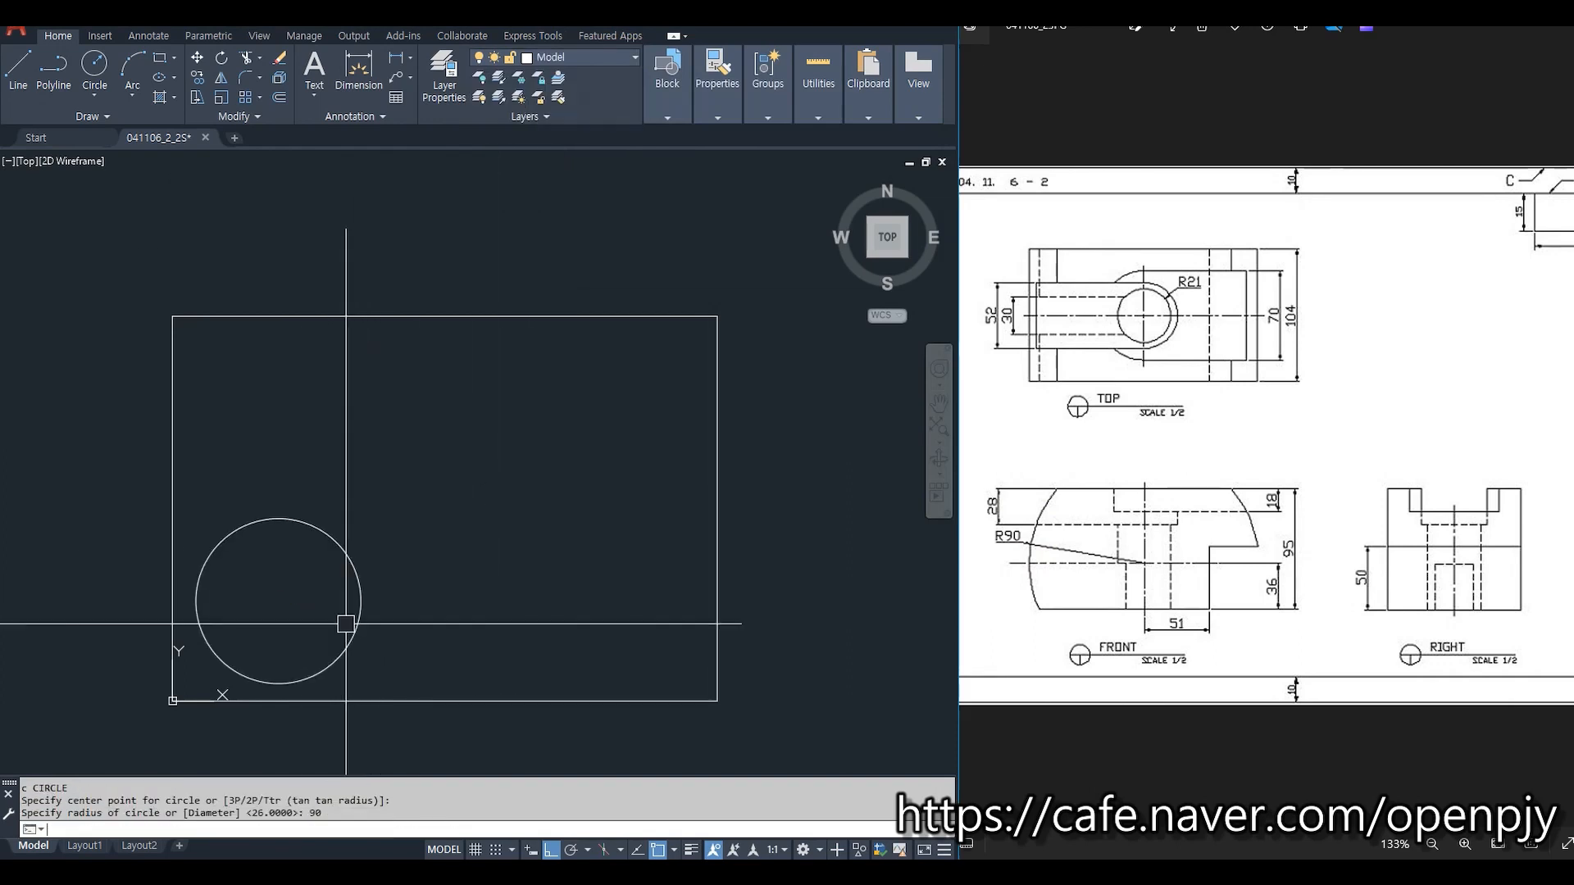
# Draw horizontal and vertical lines across the circle through its center, ending at its quadrants.
pyautogui.write('l')
pyautogui.press('Return')
pyautogui.click(279, 601)
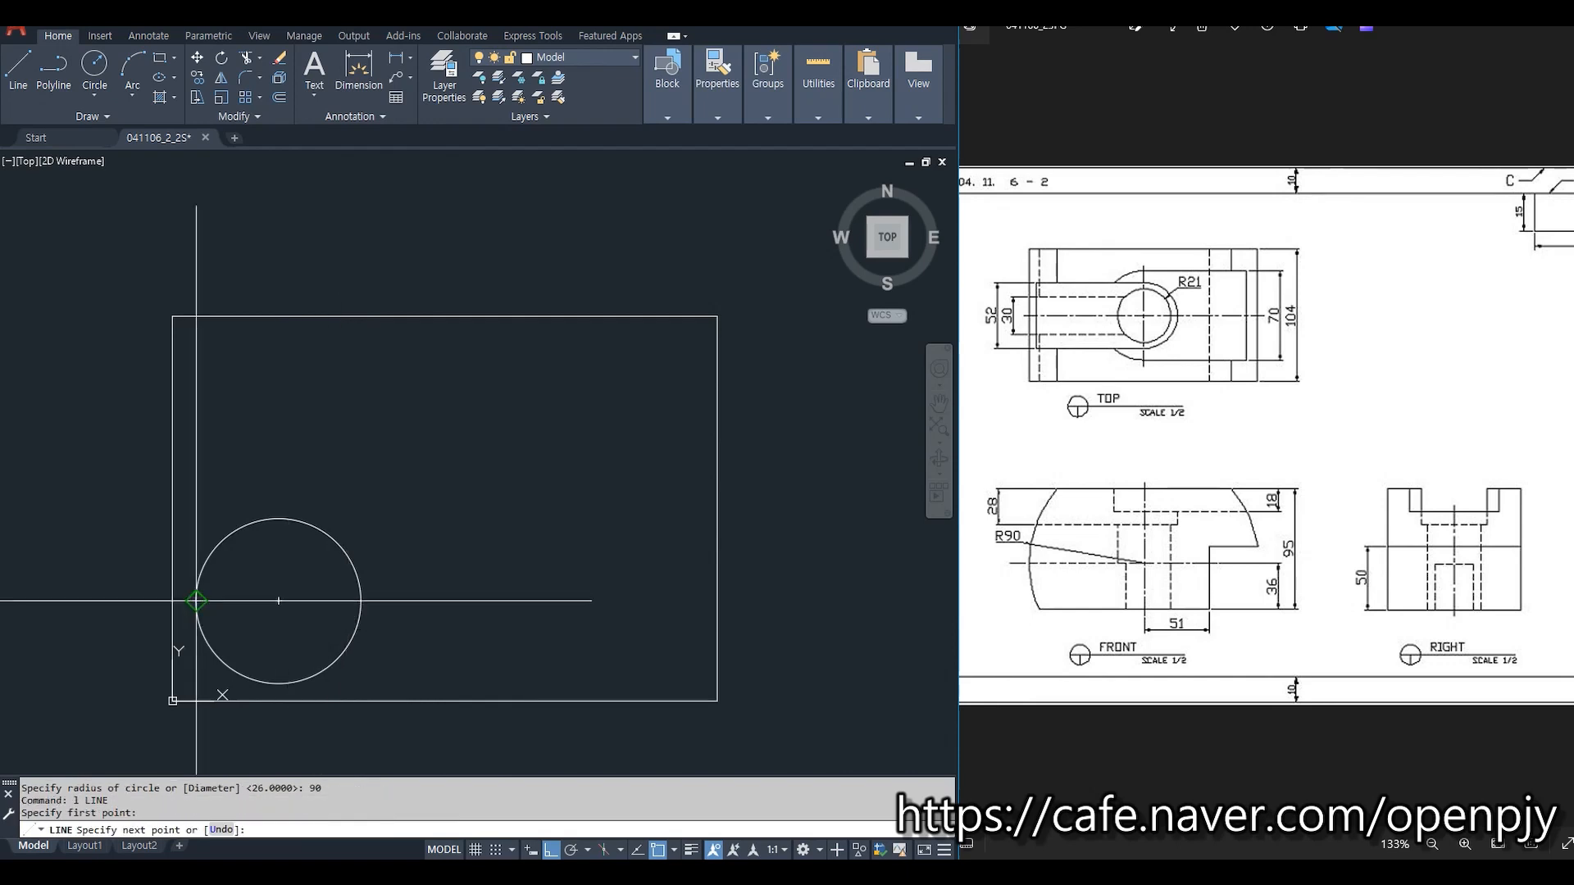
pyautogui.click(362, 601)
pyautogui.press('Return')
pyautogui.press('Return')
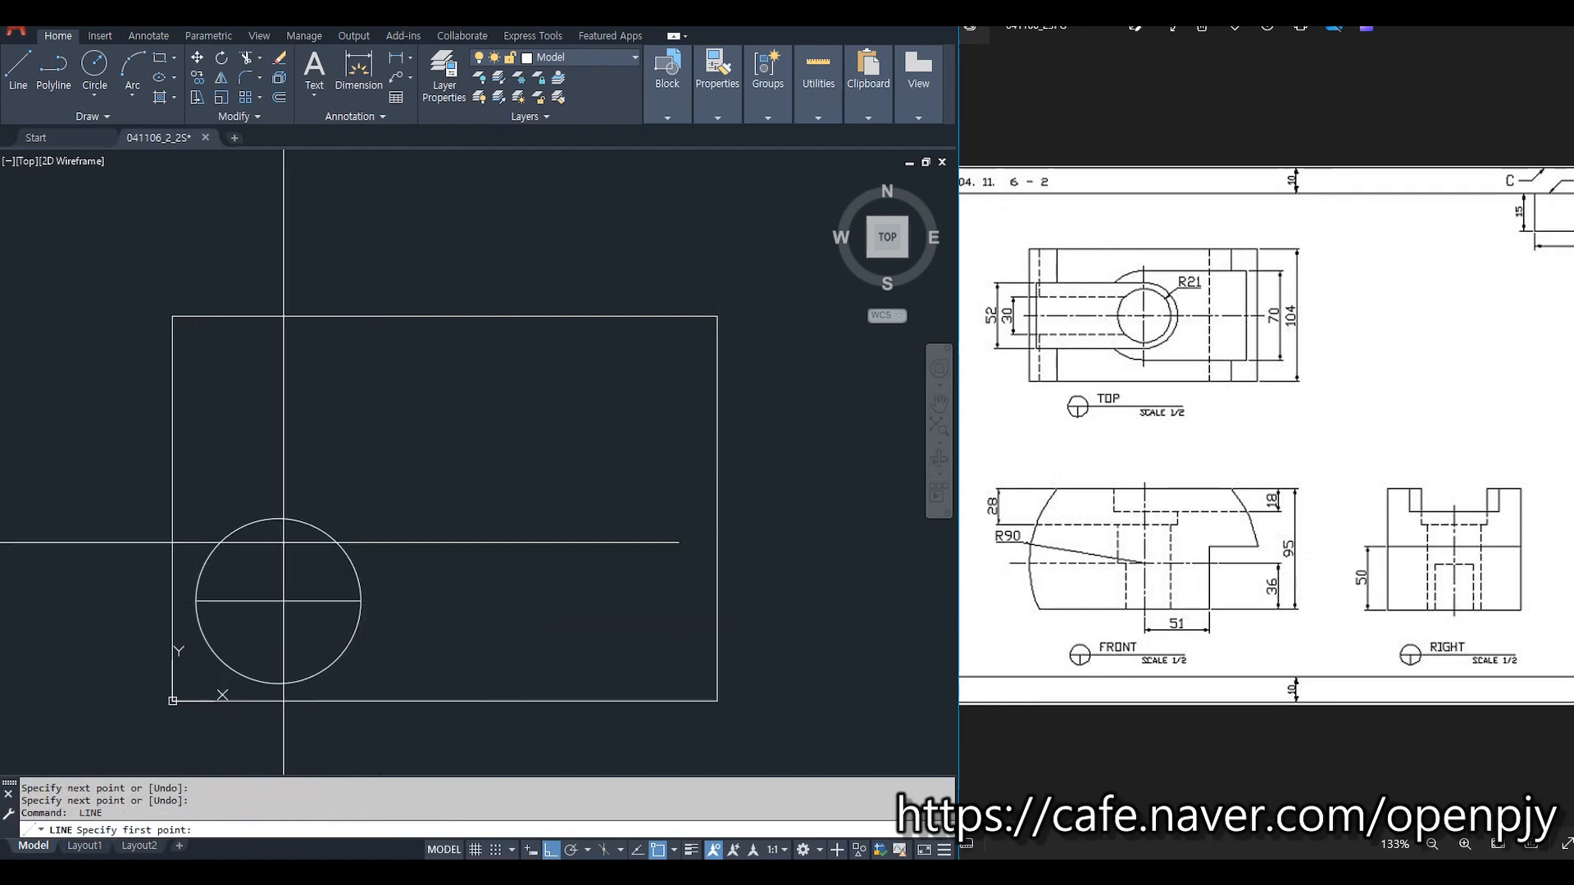
pyautogui.click(278, 519)
pyautogui.click(279, 684)
pyautogui.press('Return')
# Assign the circle's two crossing lines to the Center layer.
pyautogui.click(315, 629)
pyautogui.click(259, 581)
pyautogui.click(578, 58)
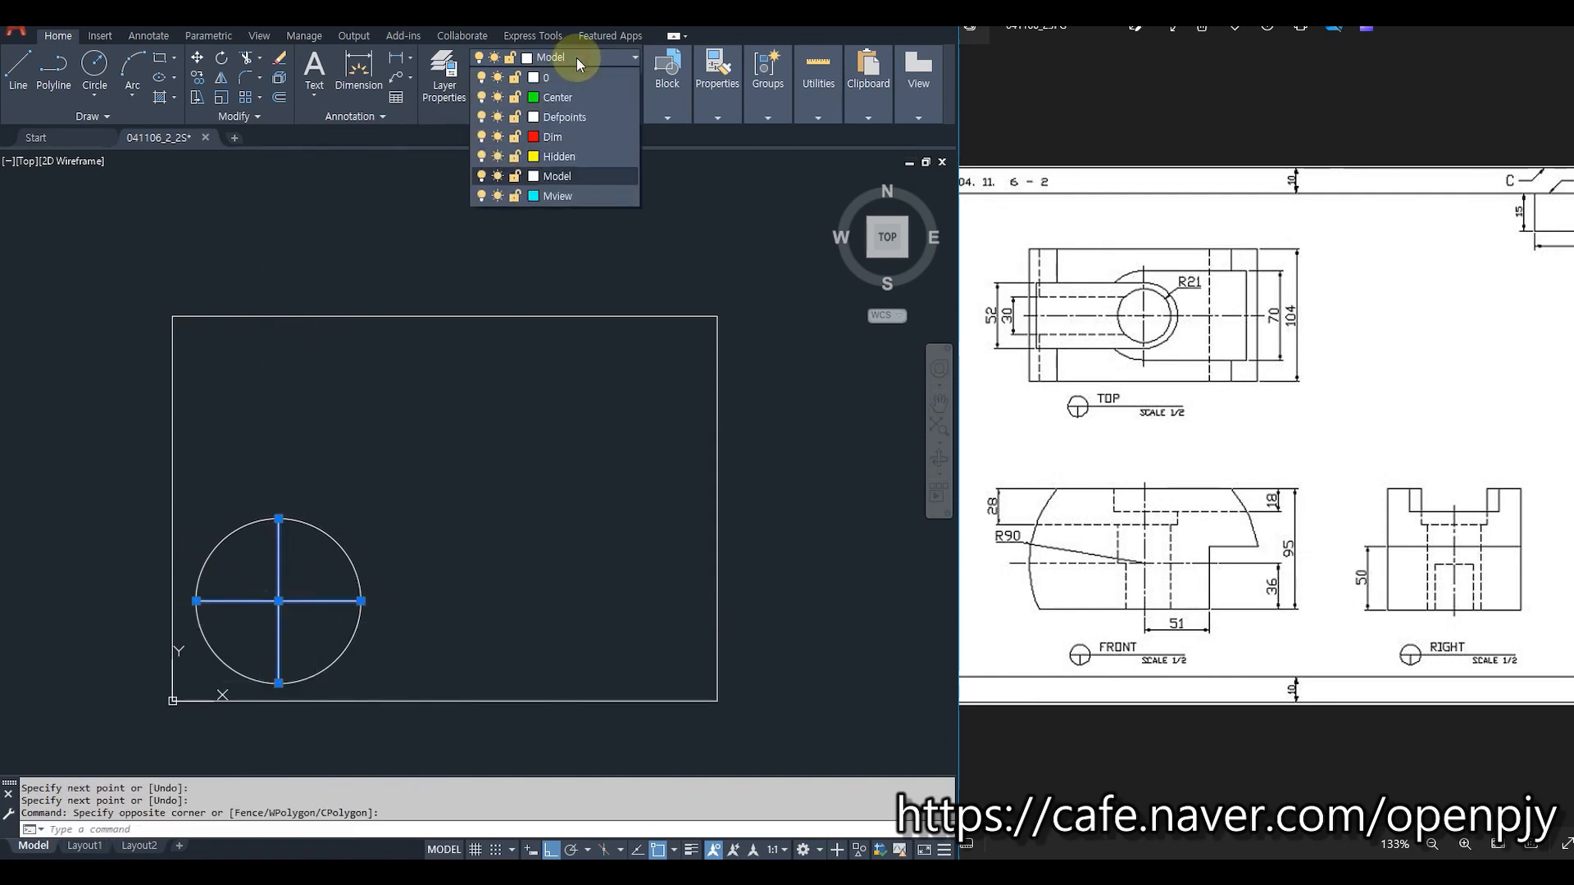
pyautogui.click(581, 99)
pyautogui.press('Escape')
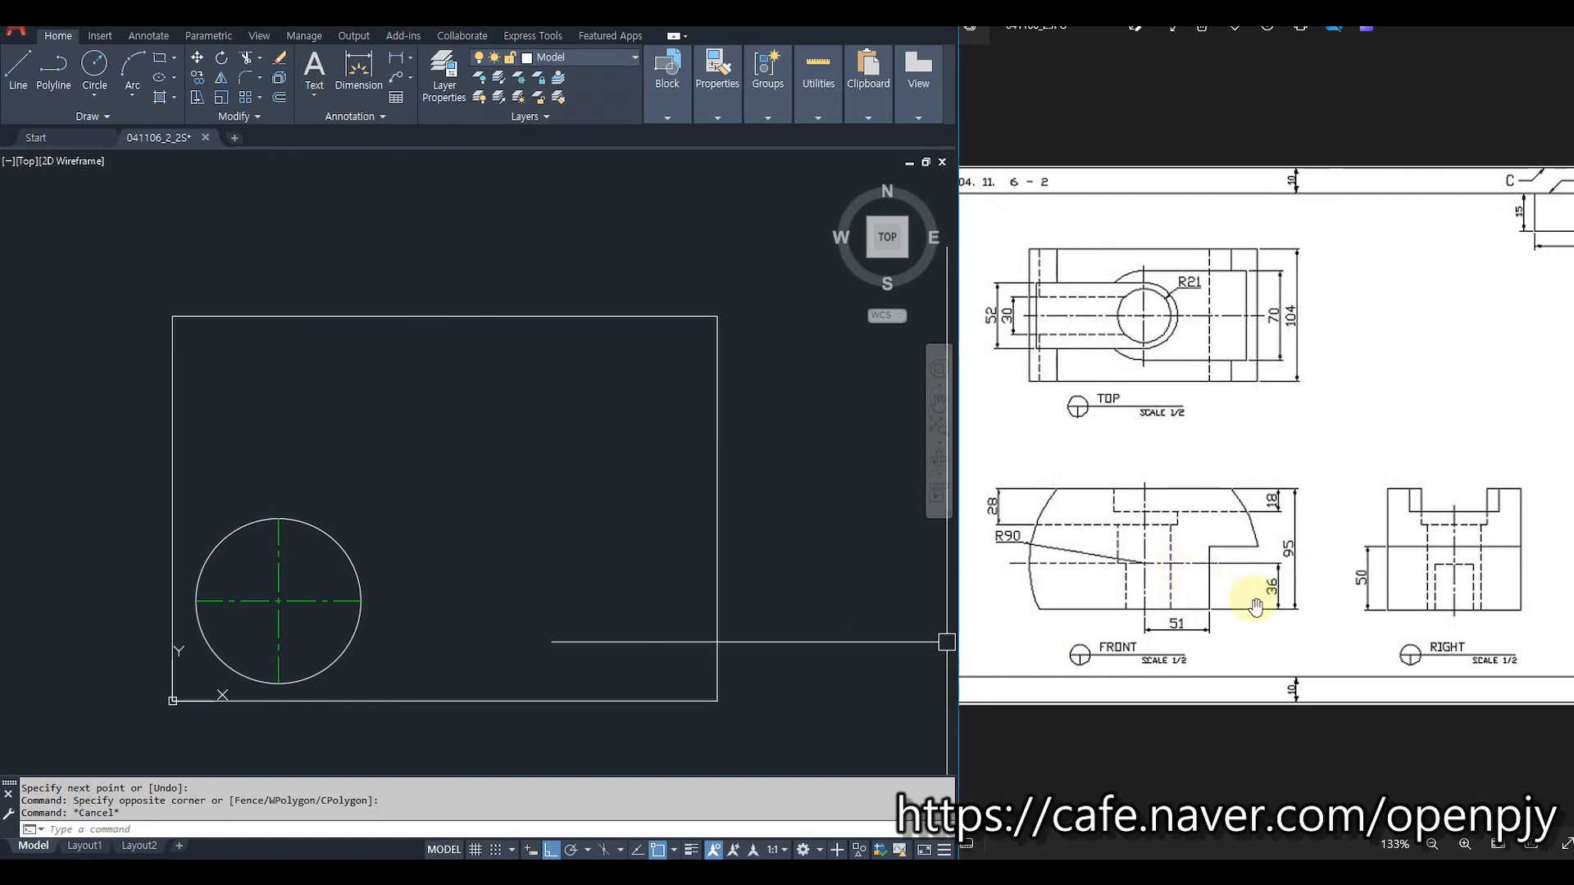
# Offset the horizontal center line 36 downward for the front view's bottom edge.
pyautogui.scroll(4, 270, 632)
pyautogui.write('o')
pyautogui.press('Return')
pyautogui.write('36')
pyautogui.press('Return')
pyautogui.click(412, 566)
pyautogui.click(415, 605)
pyautogui.press('Escape')
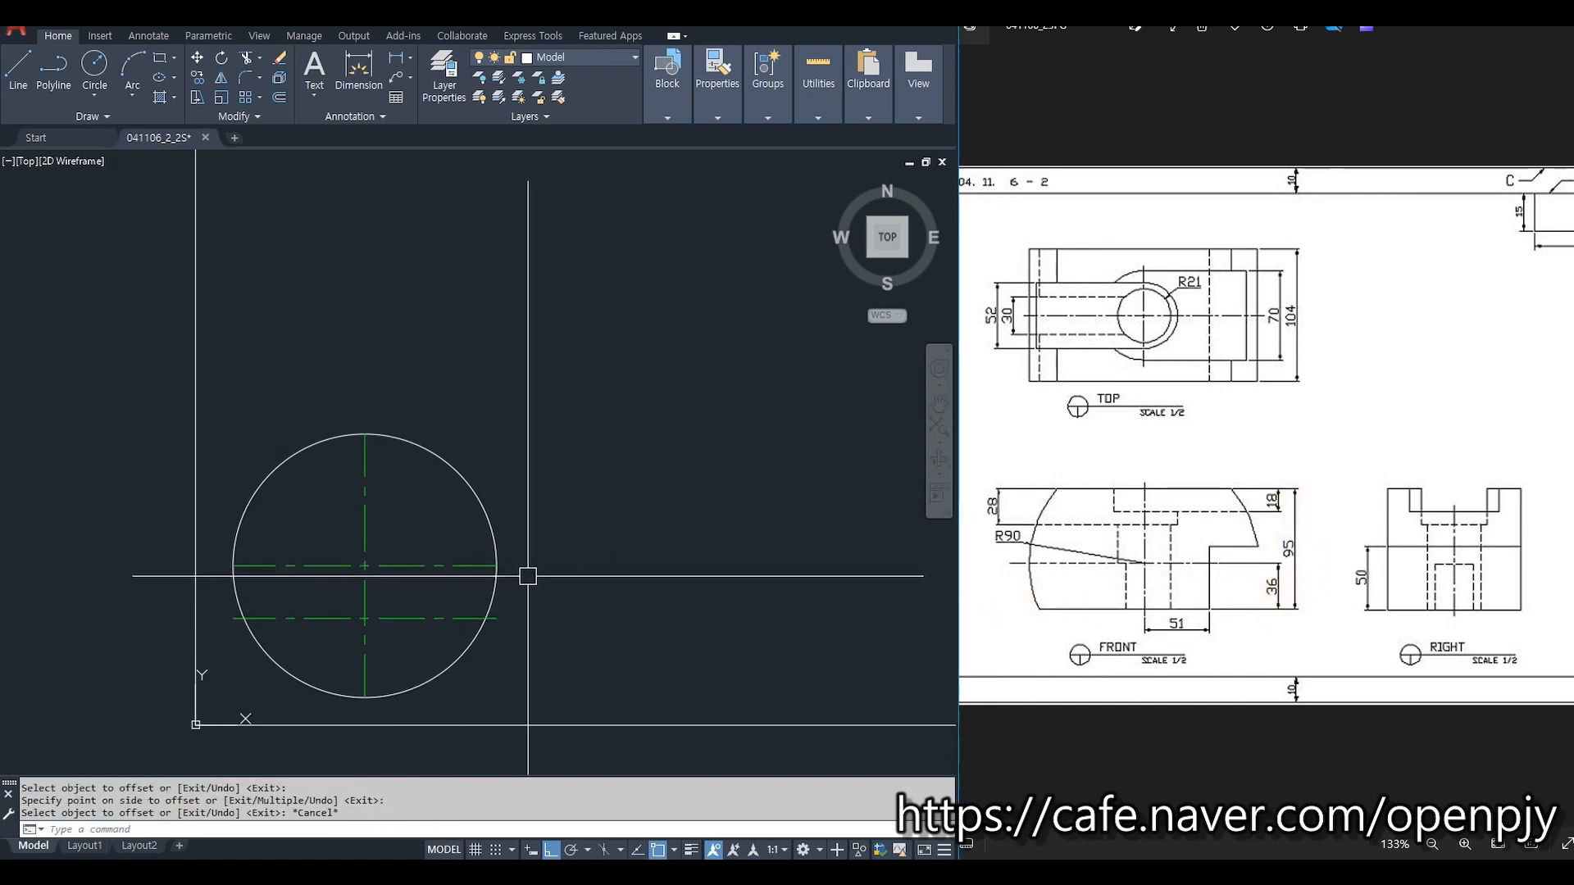
# Offset the front view's bottom line 95 upward for its top edge.
pyautogui.write('o')
pyautogui.press('Return')
pyautogui.press('Return')
pyautogui.click(410, 618)
pyautogui.click(456, 605)
pyautogui.press('Escape')
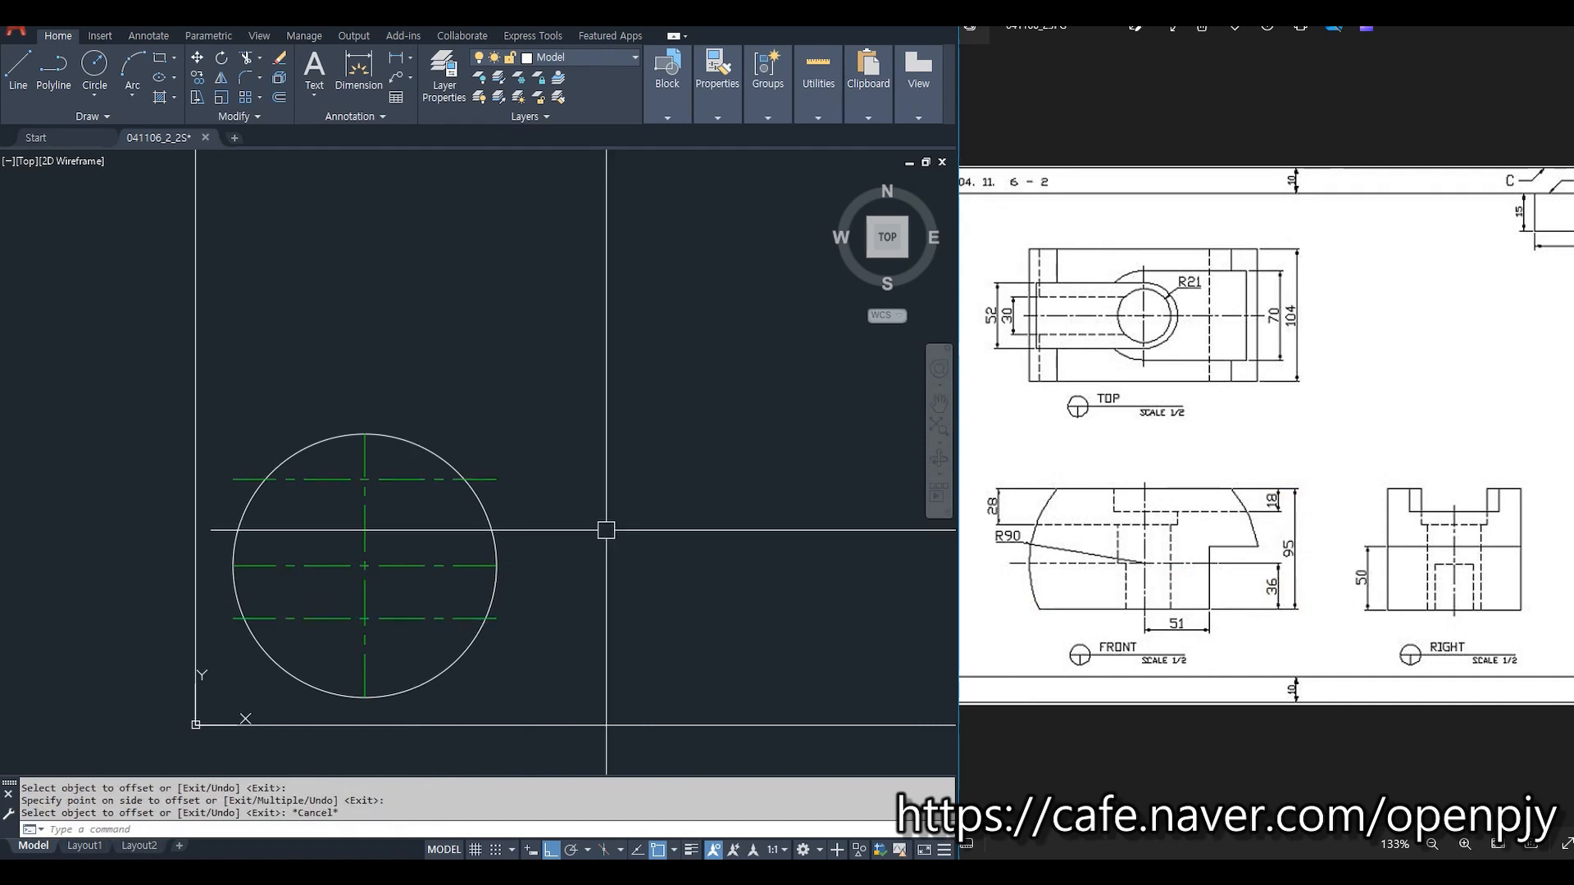
# Trim the circle and the vertical center line outside the front view's top and bottom lines.
pyautogui.write('tr')
pyautogui.press('Return')
pyautogui.click(407, 621)
pyautogui.click(420, 483)
pyautogui.press('Return')
pyautogui.click(368, 438)
pyautogui.click(491, 696)
pyautogui.click(268, 656)
pyautogui.press('Escape')
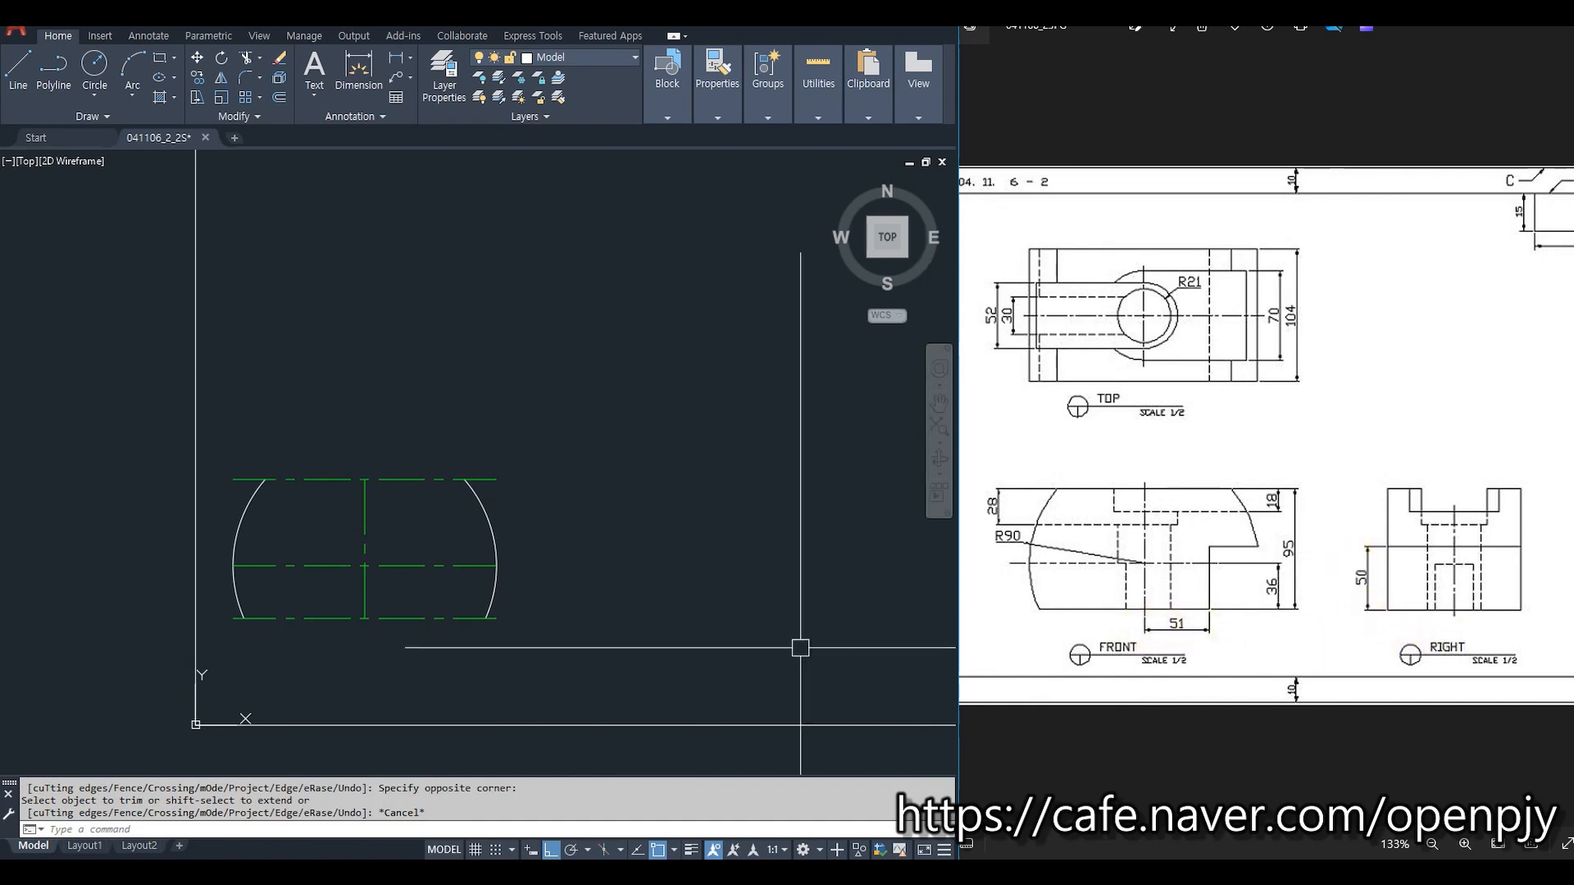
pyautogui.press('Escape')
# Offset the vertical center line 51 to the right for the step's vertical edge.
pyautogui.doubleClick(442, 691)
pyautogui.write('o')
pyautogui.press('space')
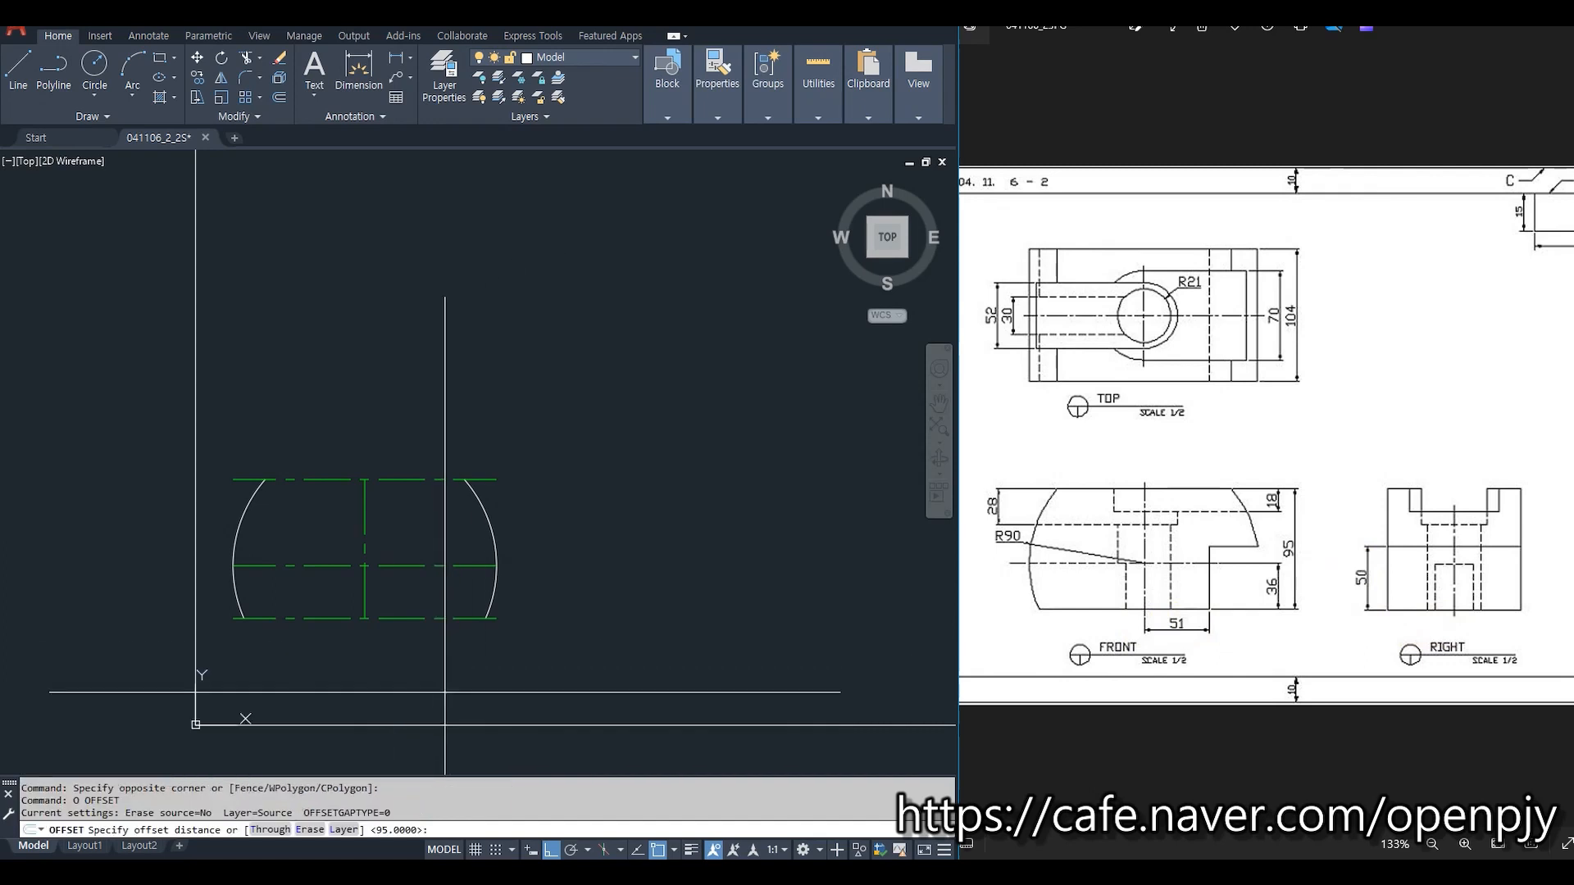
pyautogui.write('51')
pyautogui.press('space')
pyautogui.click(365, 587)
pyautogui.click(426, 588)
pyautogui.press('Escape')
# Offset the front view's bottom line 50 upward for the step's horizontal edge.
pyautogui.write('o')
pyautogui.press('space')
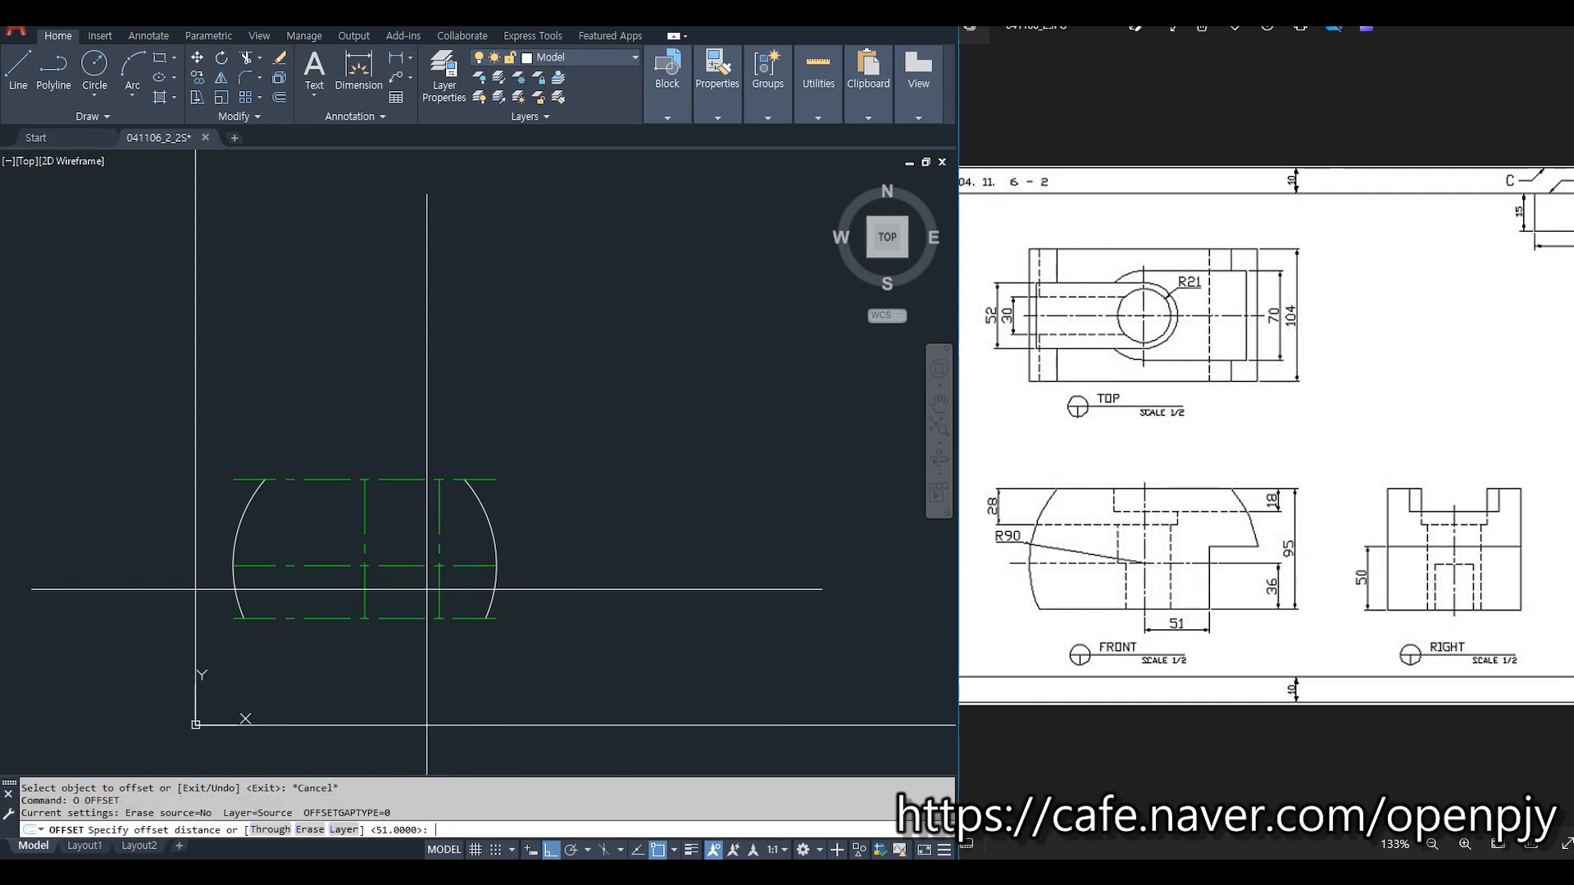
pyautogui.write('50')
pyautogui.press('space')
pyautogui.click(468, 616)
pyautogui.click(590, 534)
pyautogui.press('Escape')
pyautogui.scroll(4, 473, 570)
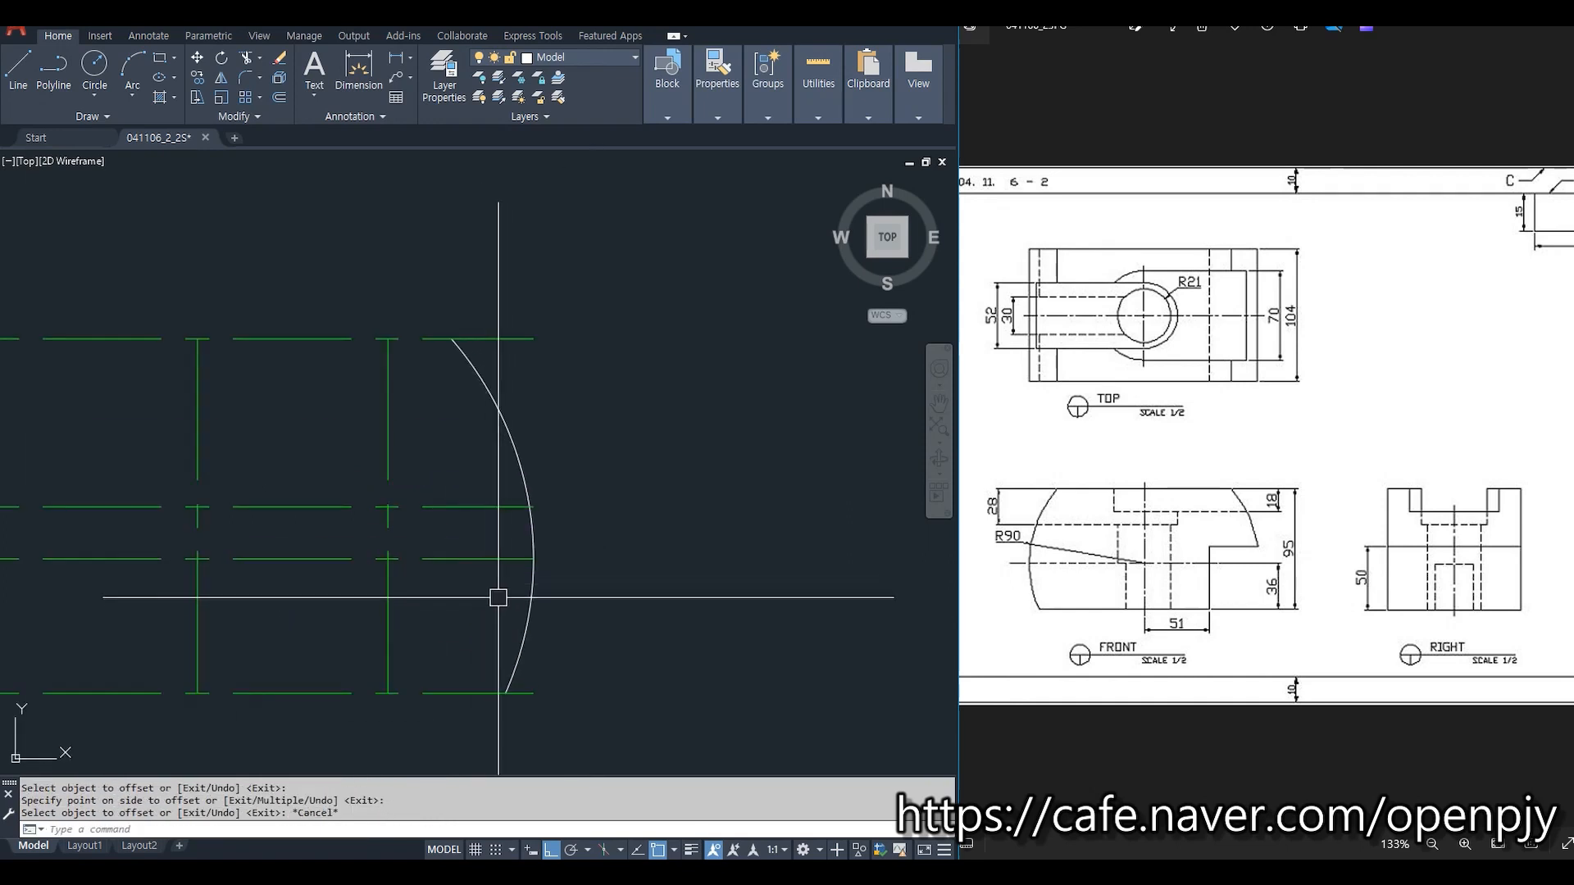
# Match the white arc's properties to the front view's top, bottom and step edge lines.
pyautogui.click(533, 469)
pyautogui.write('ma')
pyautogui.press('space')
pyautogui.click(449, 507)
pyautogui.click(388, 523)
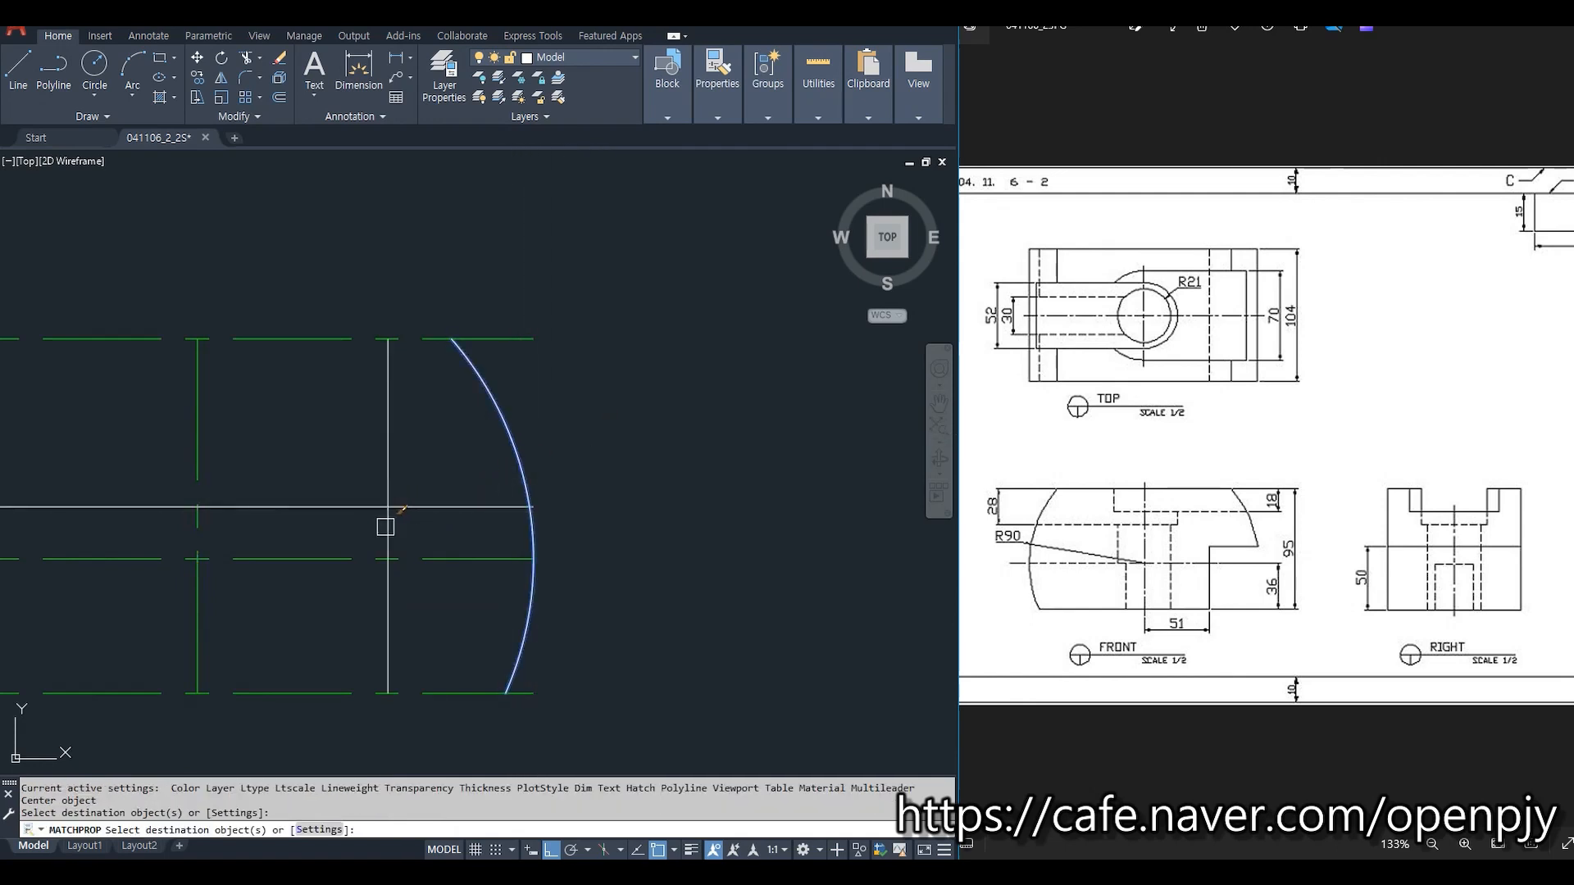
pyautogui.click(484, 338)
pyautogui.click(457, 694)
pyautogui.press('Escape')
# Fillet the step's inner corner with zero radius and join its horizontal edge to the right arc.
pyautogui.moveTo(535, 626); pyautogui.dragTo(724, 601, button='middle')
pyautogui.write('f')
pyautogui.press('space')
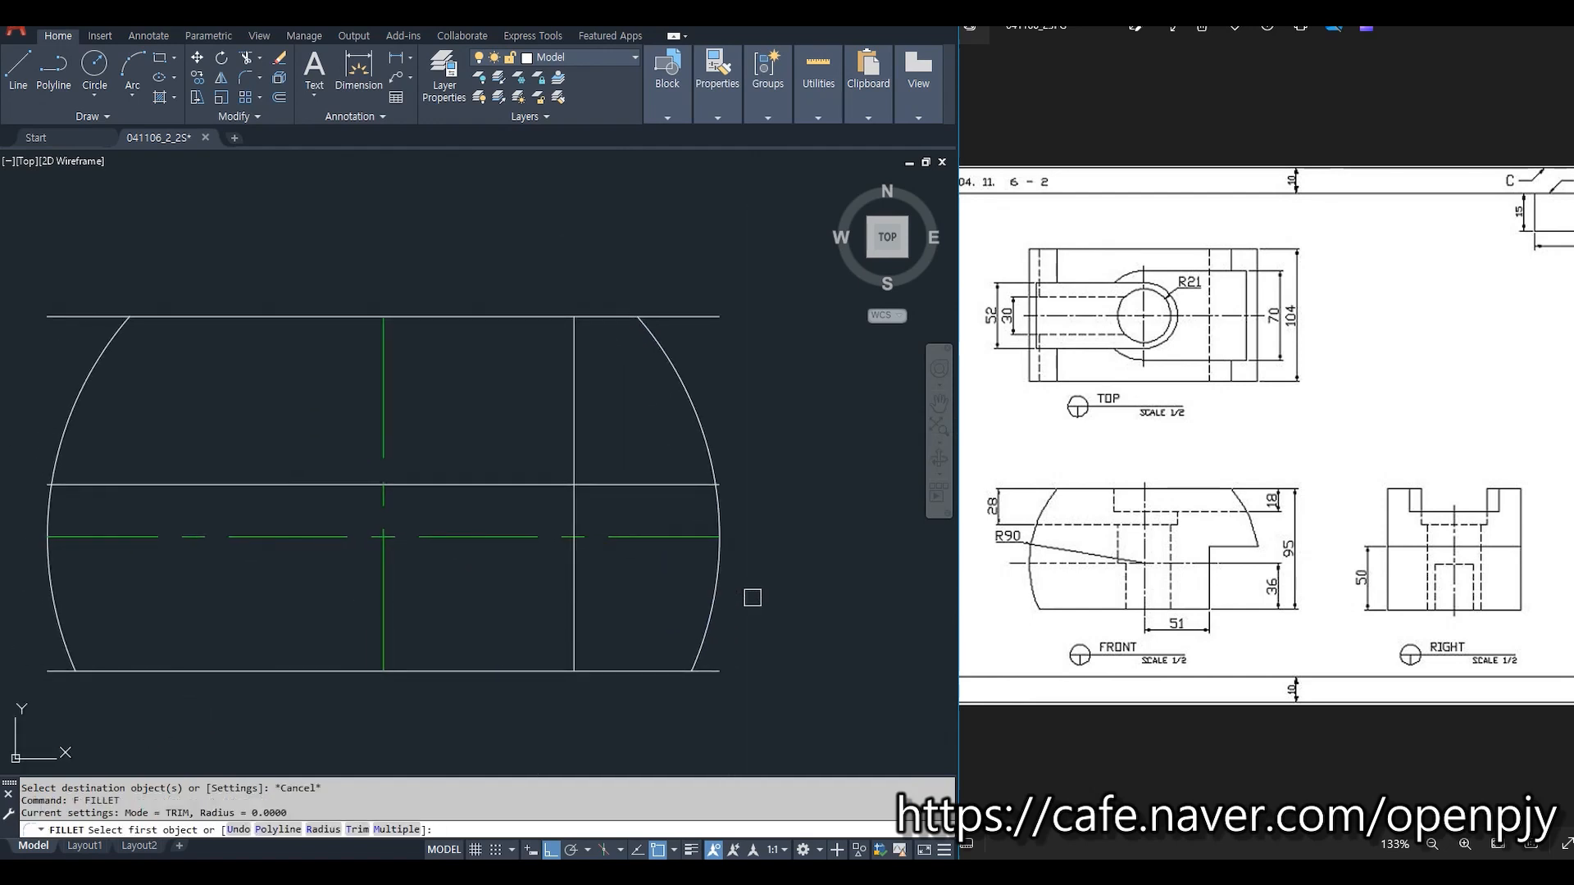
pyautogui.press('space')
pyautogui.click(576, 565)
pyautogui.click(628, 485)
pyautogui.click(710, 447)
pyautogui.click(681, 483)
# Join the front view's top edge to both arcs, and its bottom edge to the left arc and step edge, using zero-radius fillets.
pyautogui.click(640, 322)
pyautogui.click(270, 317)
pyautogui.click(174, 317)
pyautogui.click(114, 341)
pyautogui.click(54, 604)
pyautogui.click(130, 670)
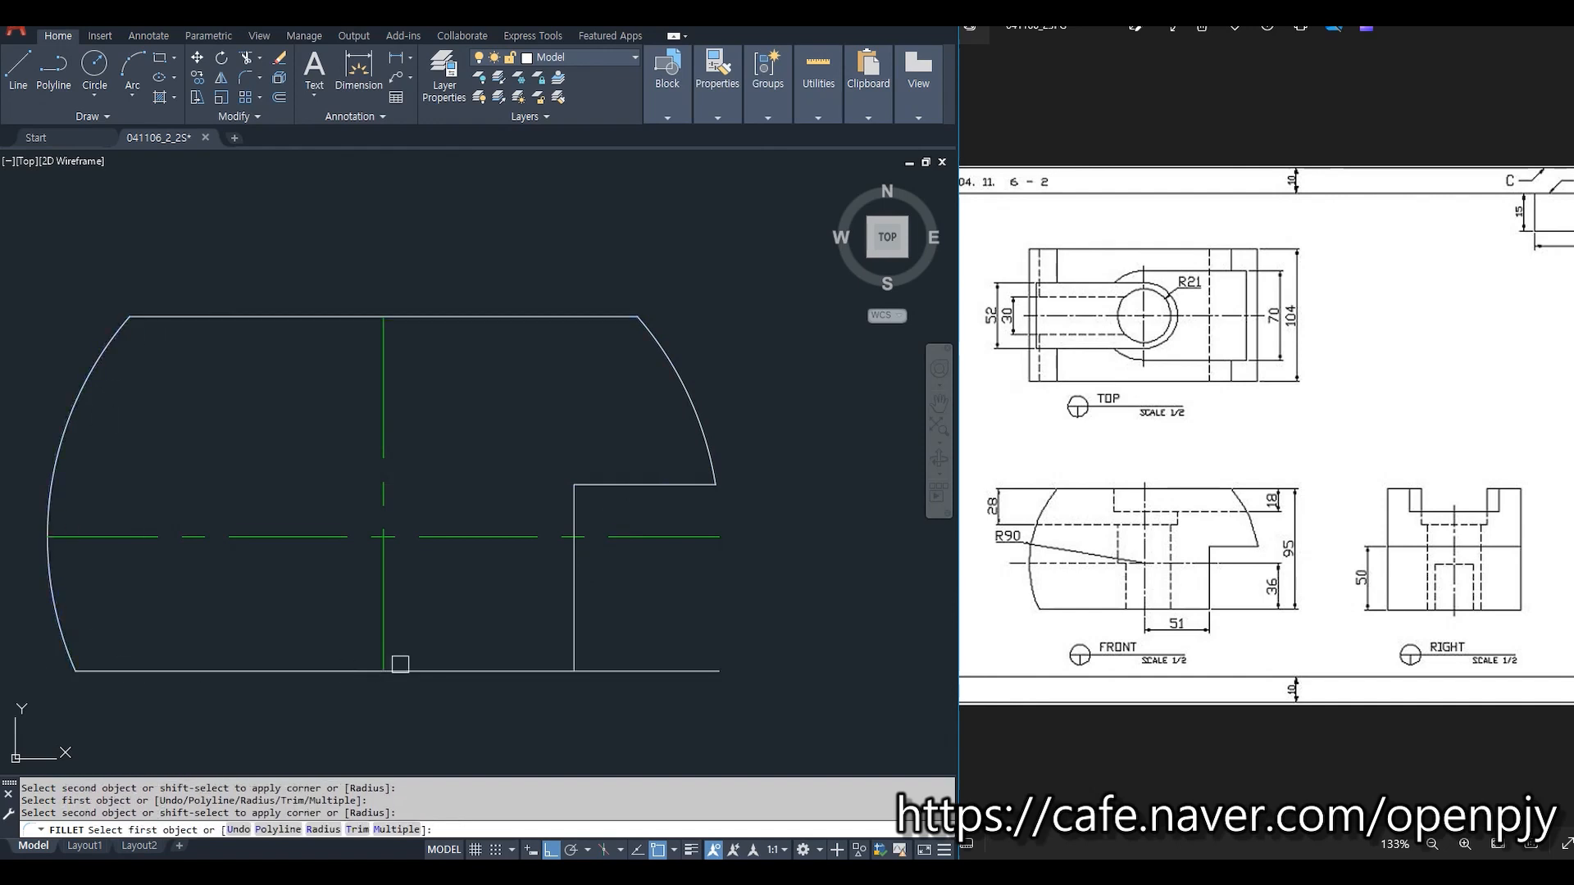
pyautogui.click(468, 669)
pyautogui.click(573, 627)
pyautogui.press('Escape')
# Trim the horizontal center line where it extends beyond the step's vertical edge.
pyautogui.write('tr')
pyautogui.press('space')
pyautogui.click(639, 615)
pyautogui.click(519, 580)
pyautogui.press('space')
pyautogui.click(637, 538)
pyautogui.press('Escape')
# Move the whole front view horizontally to the right within the sheet border.
pyautogui.scroll(-4, 684, 594)
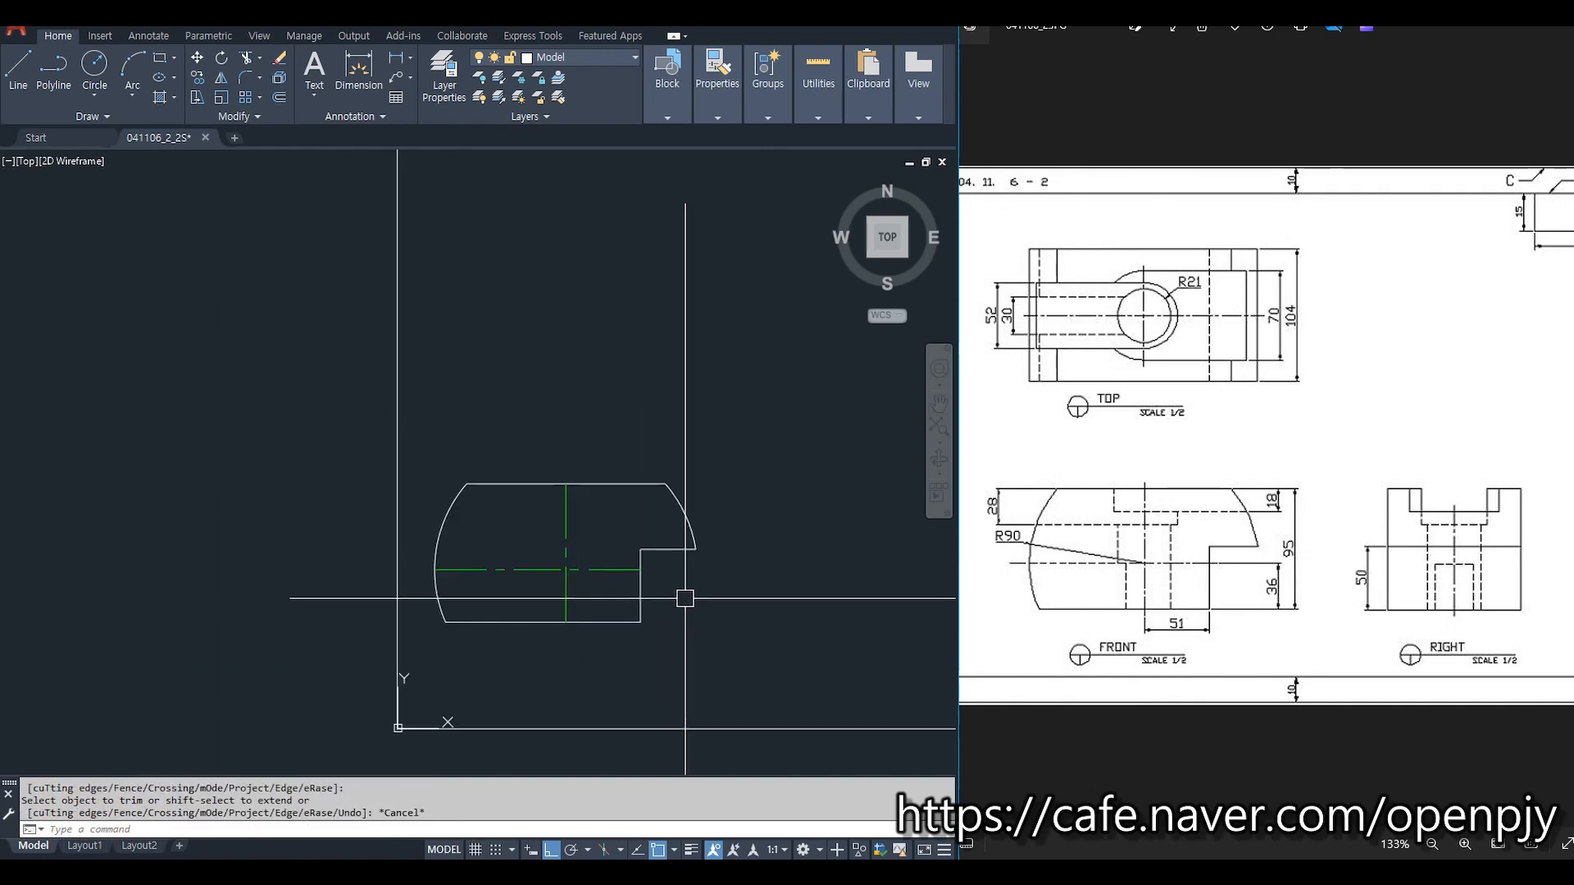
pyautogui.write('m')
pyautogui.press('space')
pyautogui.click(715, 639)
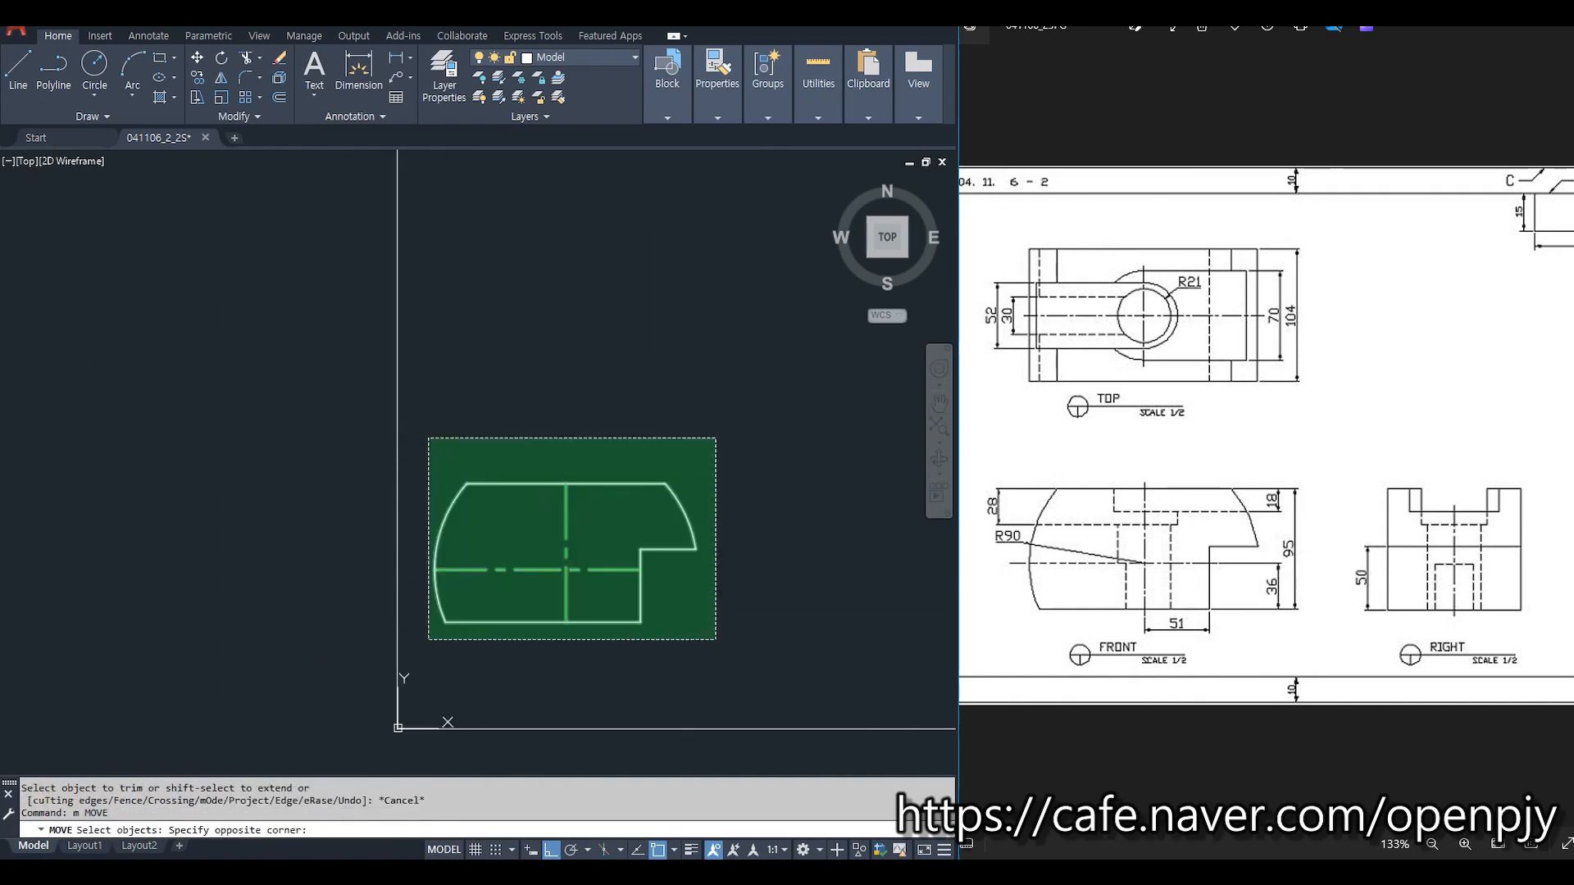
pyautogui.click(428, 437)
pyautogui.press('space')
pyautogui.click(537, 440)
pyautogui.click(626, 440)
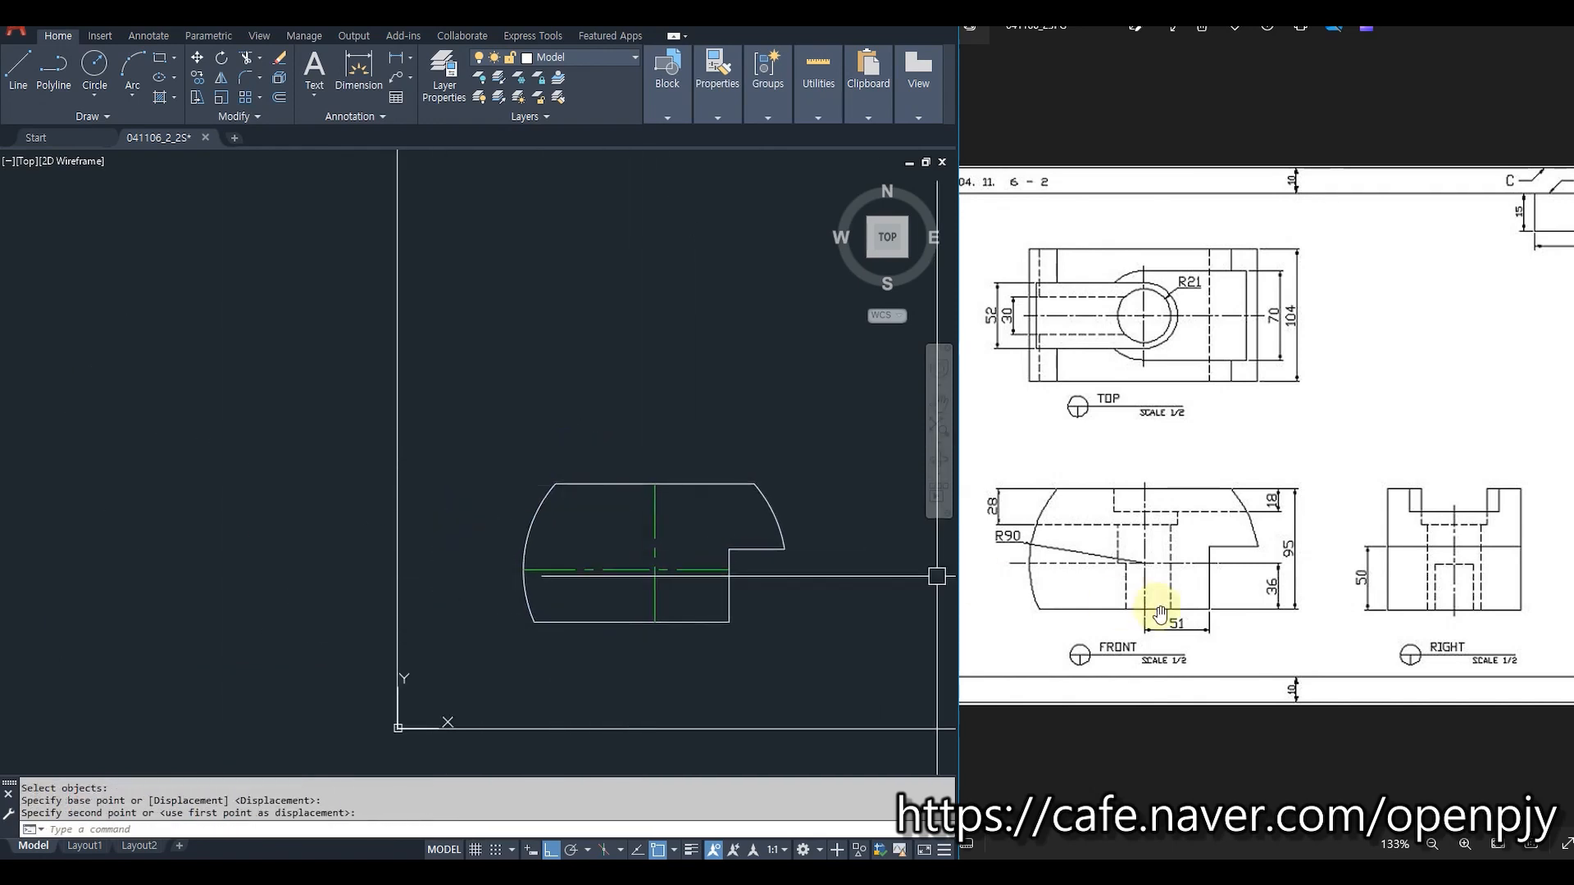
# Project vertical rays upward from the front view's leftmost arc point, both ends of its top edge and the right step tip.
pyautogui.scroll(-2, 739, 667)
pyautogui.moveTo(740, 668); pyautogui.dragTo(596, 652, button='middle')
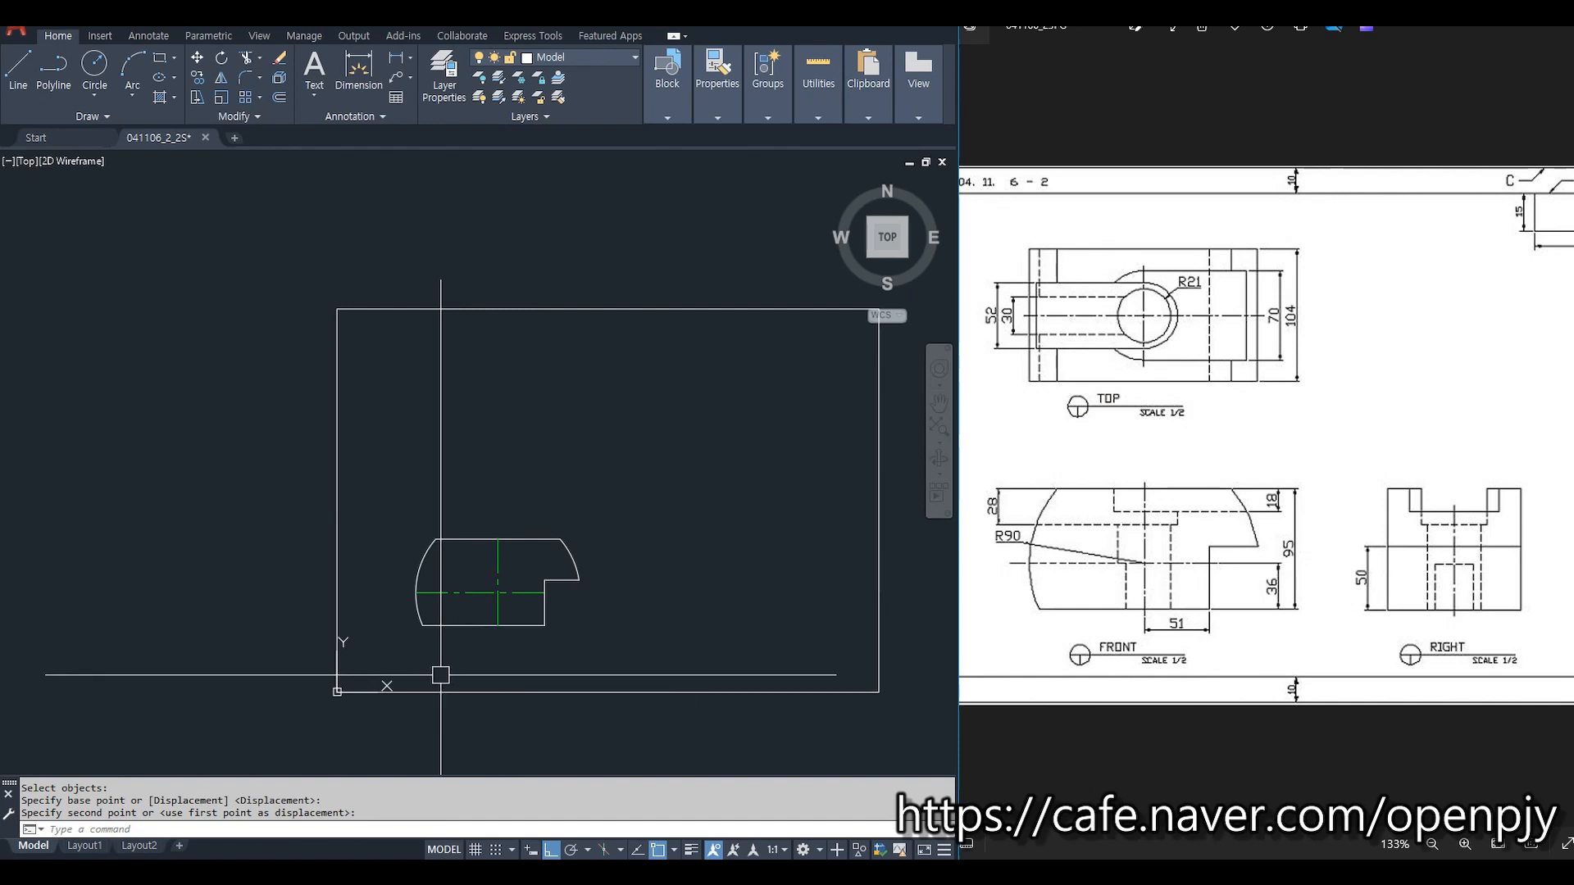
pyautogui.press('Return')
pyautogui.click(416, 592)
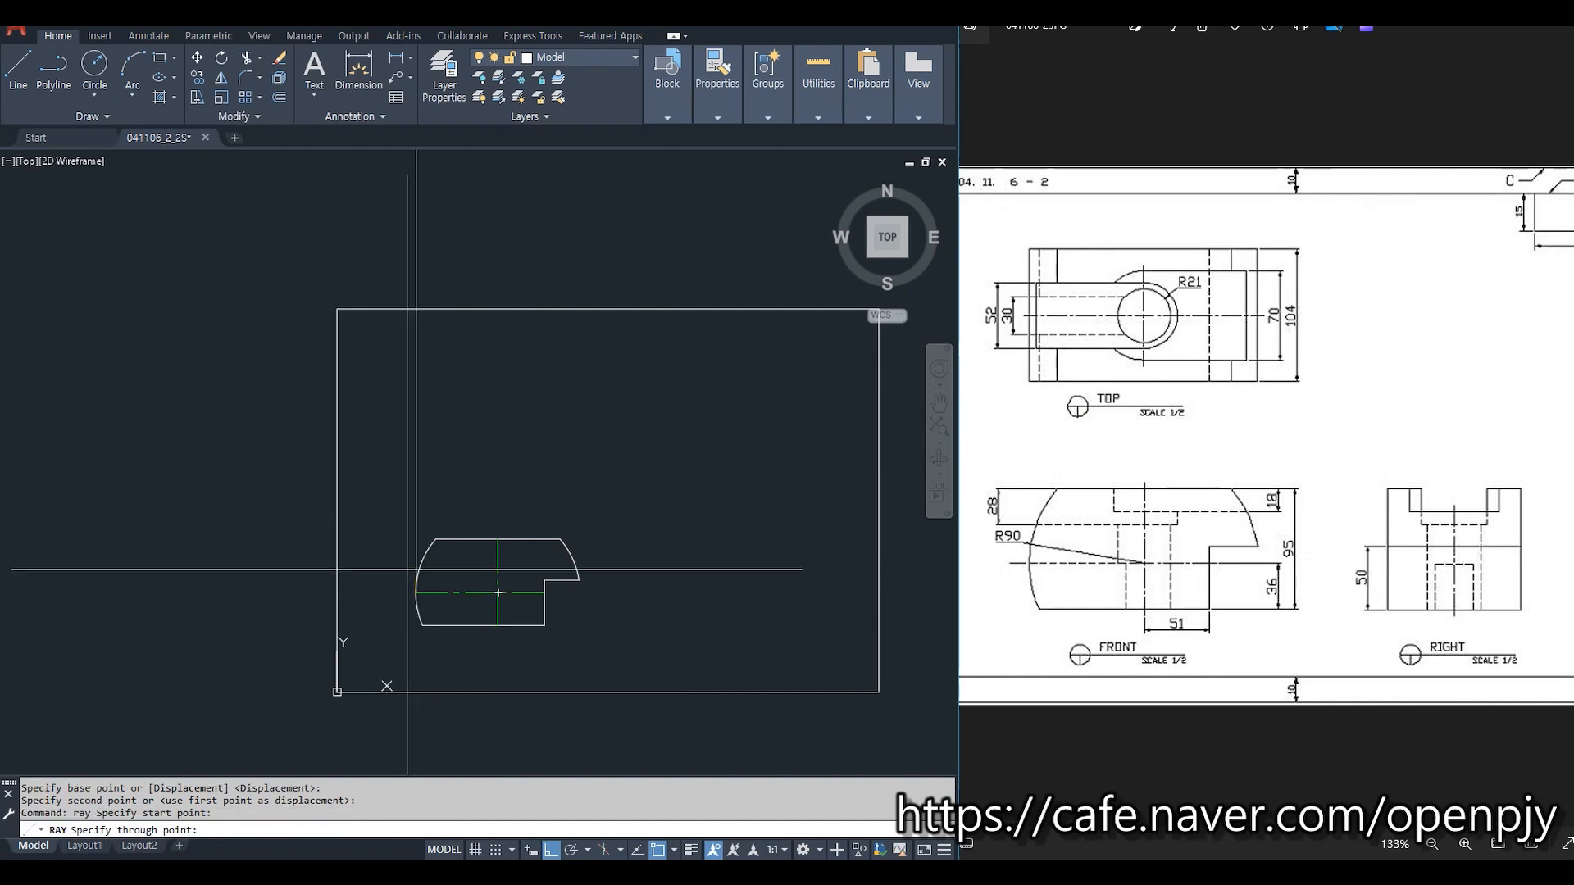
pyautogui.click(400, 447)
pyautogui.press('Return')
pyautogui.press('Return')
pyautogui.click(436, 539)
pyautogui.click(436, 453)
pyautogui.press('Return')
pyautogui.press('Return')
pyautogui.click(579, 578)
pyautogui.click(602, 505)
pyautogui.press('Return')
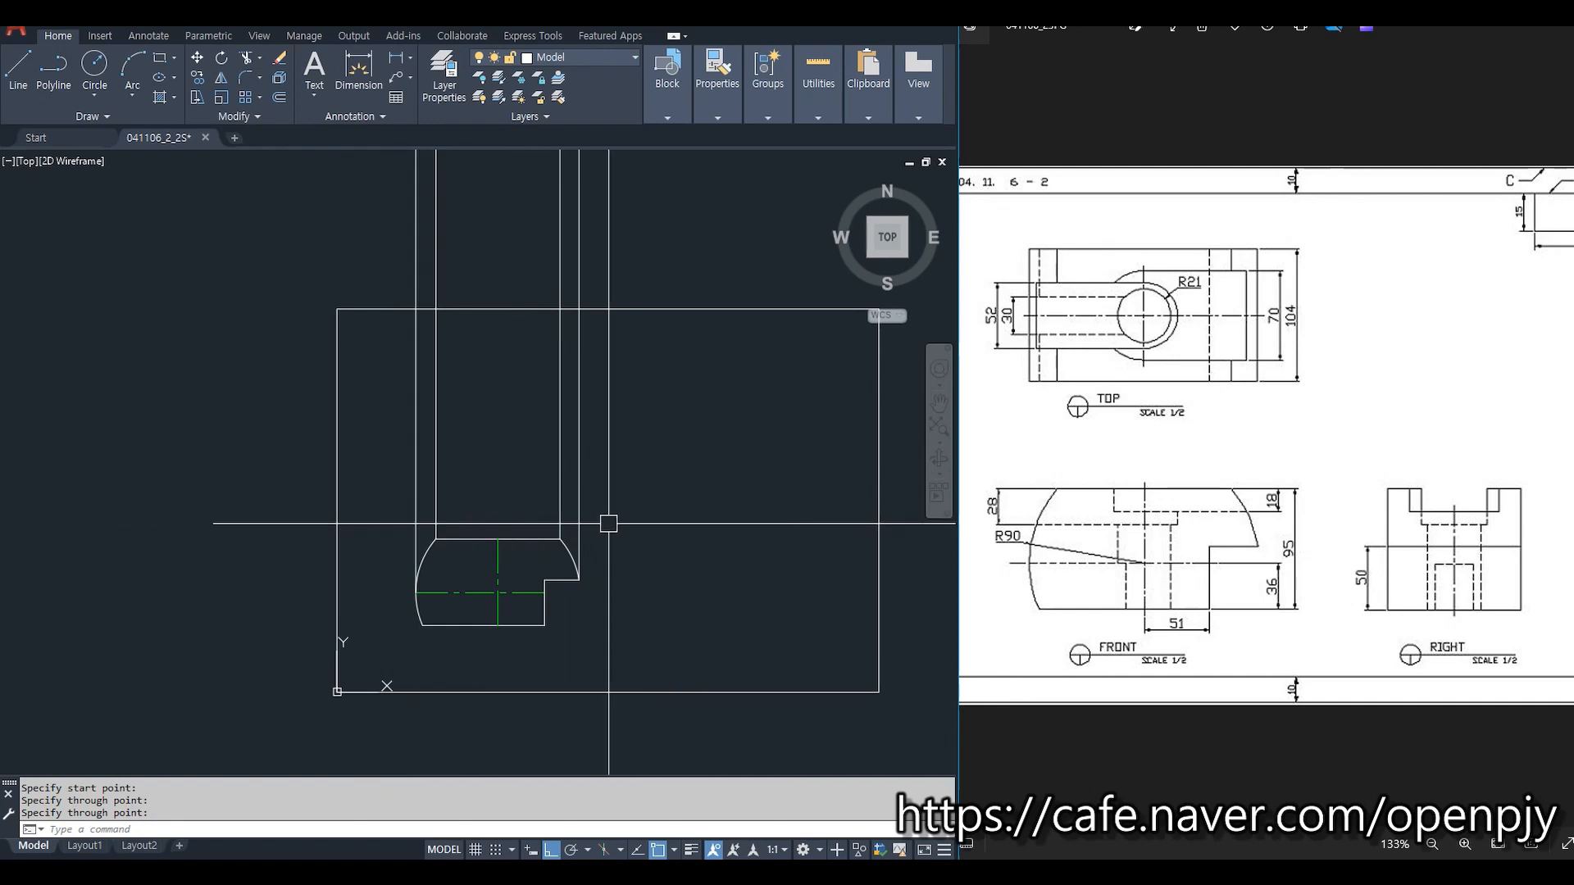
# Project the vertical center line upward with a ray and match the ray to the center line's properties.
pyautogui.write('ray')
pyautogui.press('Return')
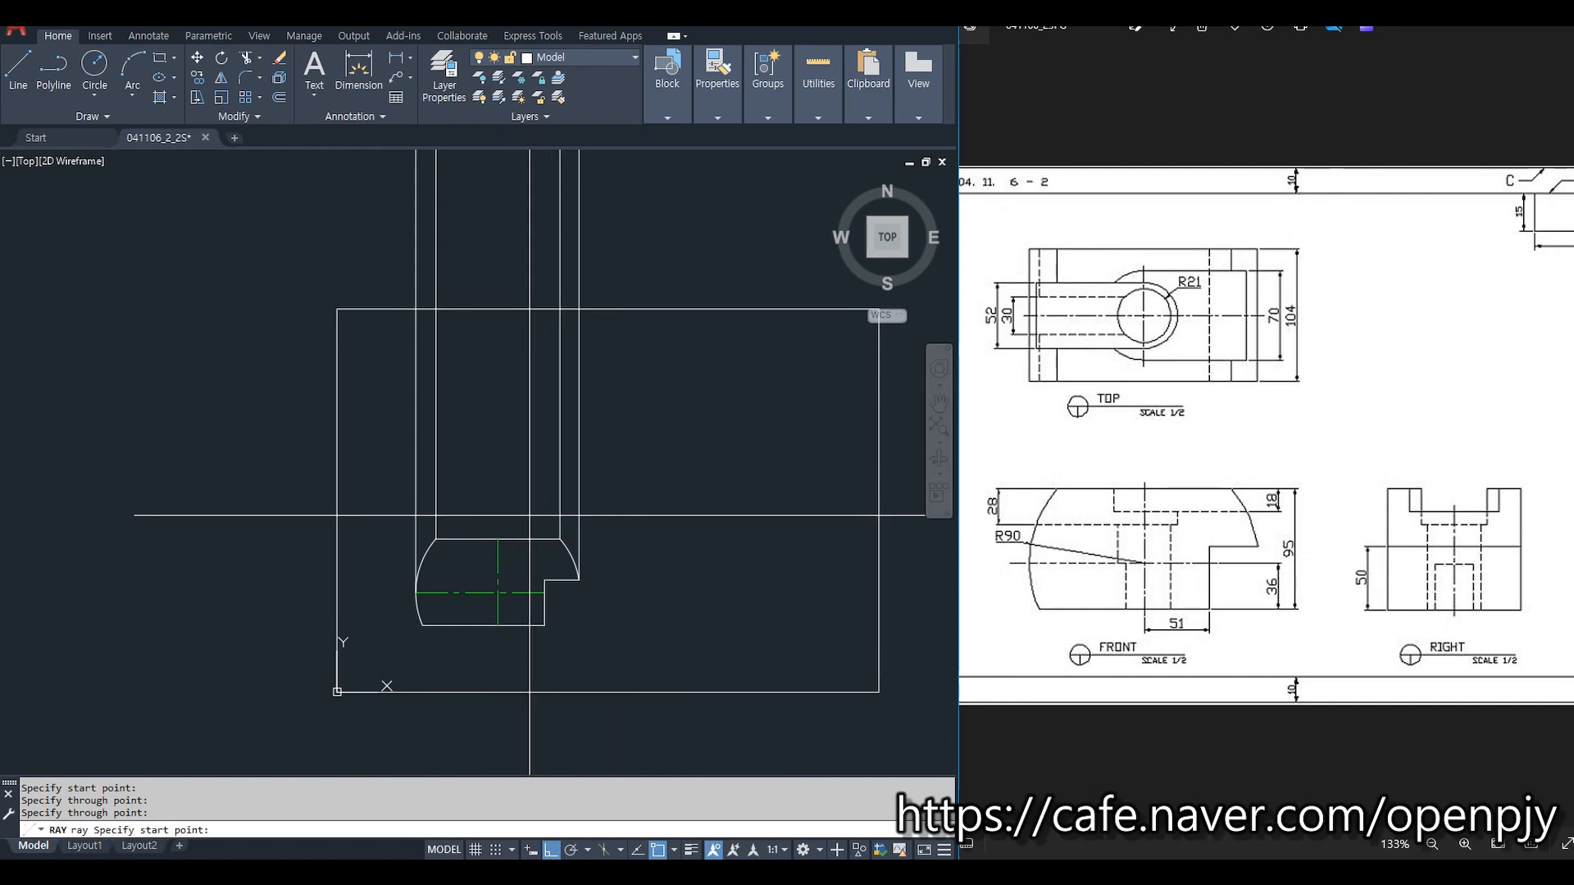
pyautogui.click(498, 539)
pyautogui.click(503, 470)
pyautogui.press('Return')
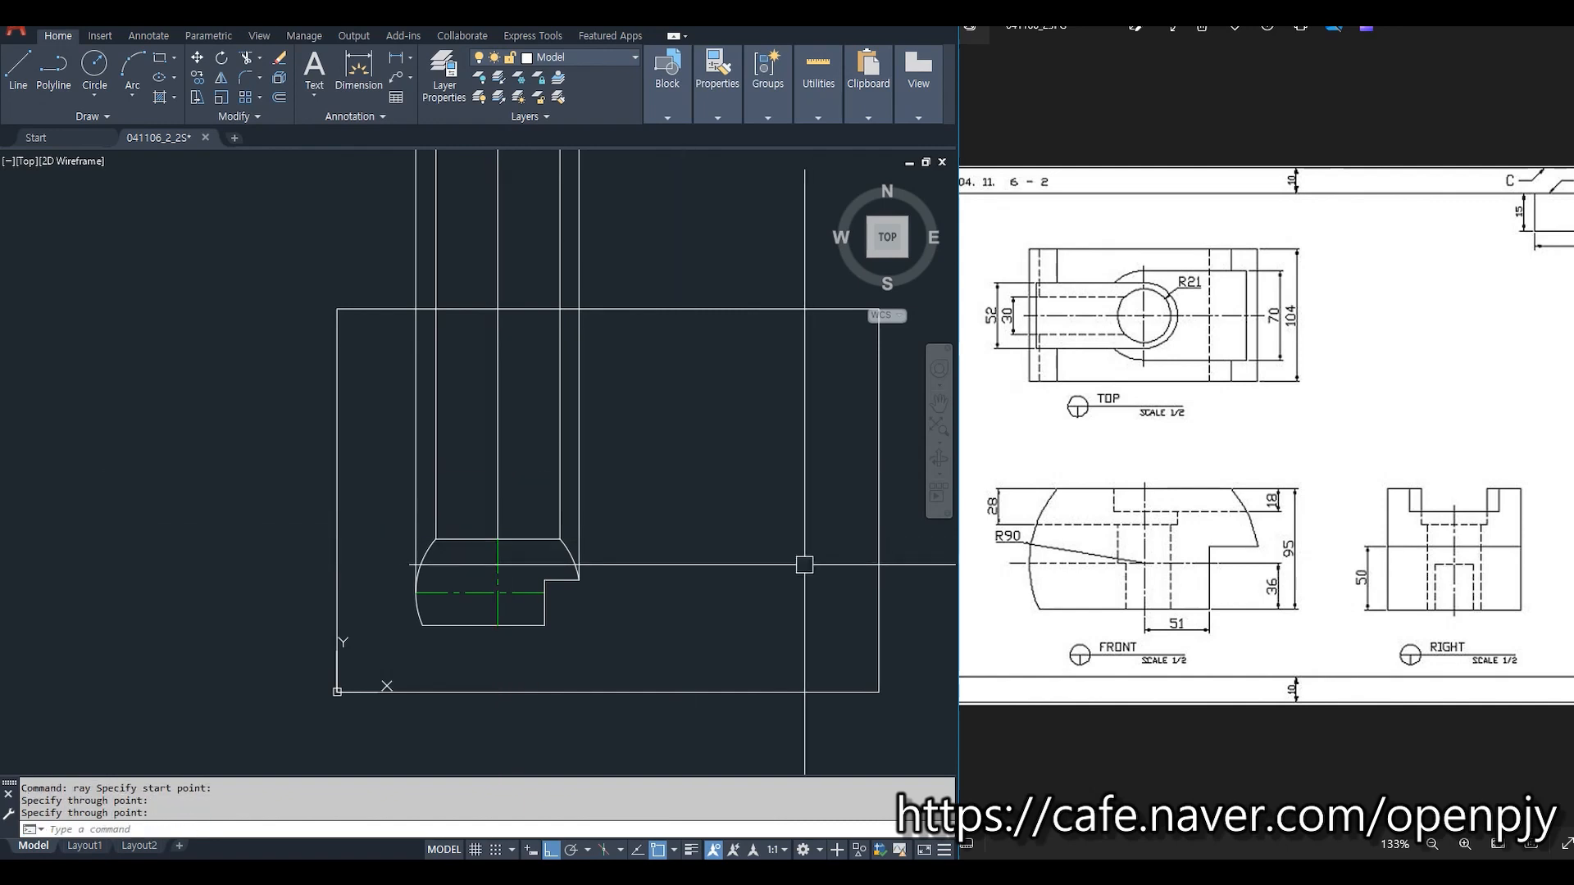
pyautogui.click(492, 566)
pyautogui.write('ma')
pyautogui.press('Return')
pyautogui.press('Escape')
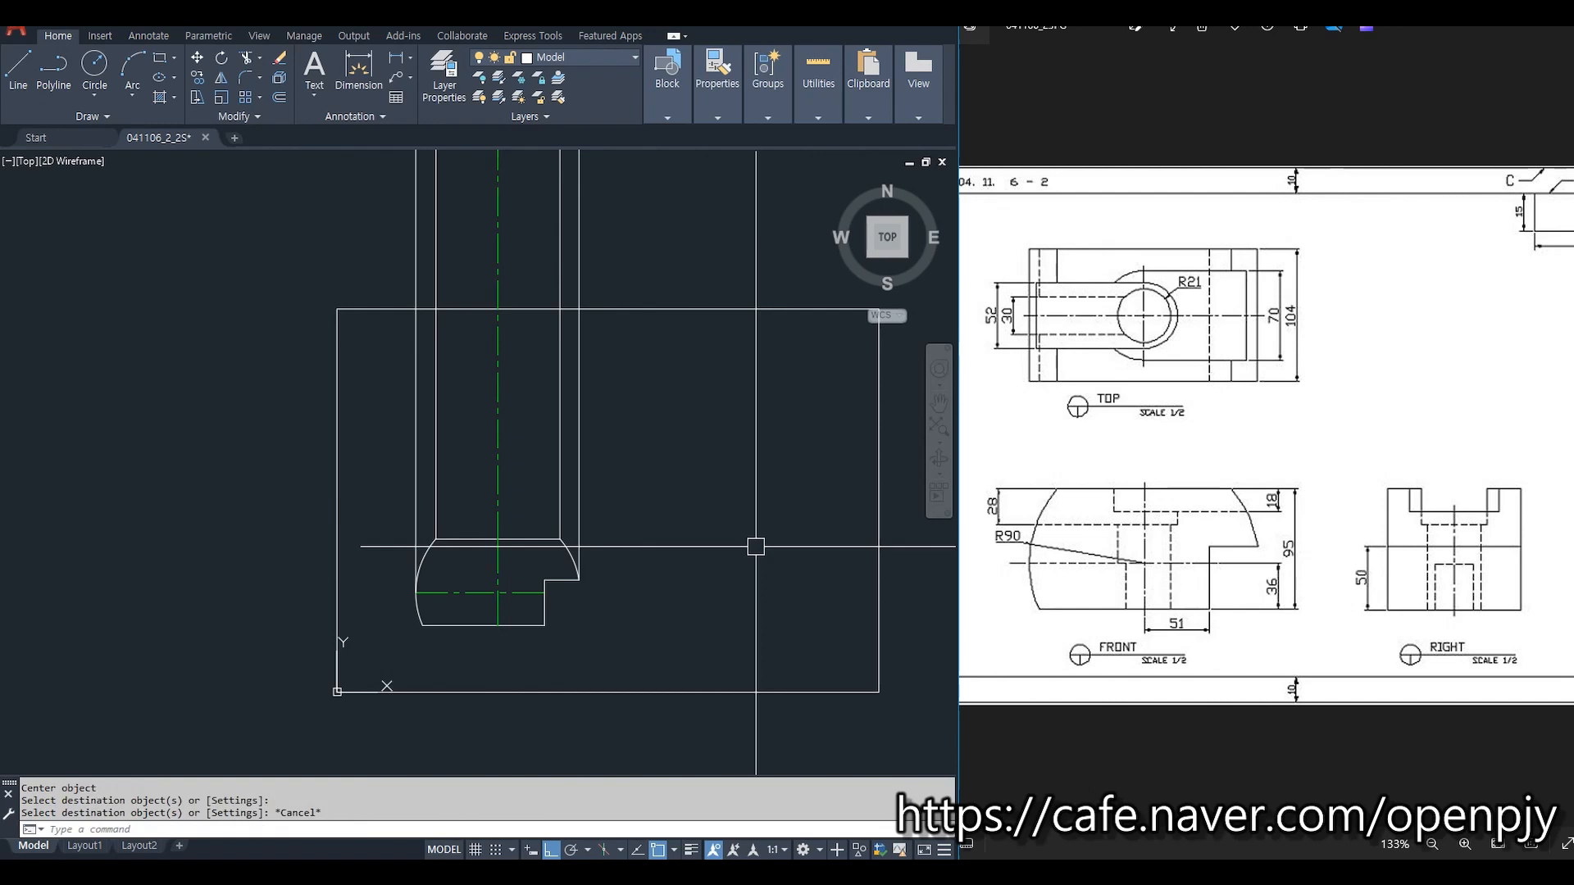
# Draw a horizontal line across the projection rays as the top view's upper edge and trim the rays above it.
pyautogui.write('l')
pyautogui.press('Return')
pyautogui.click(396, 356)
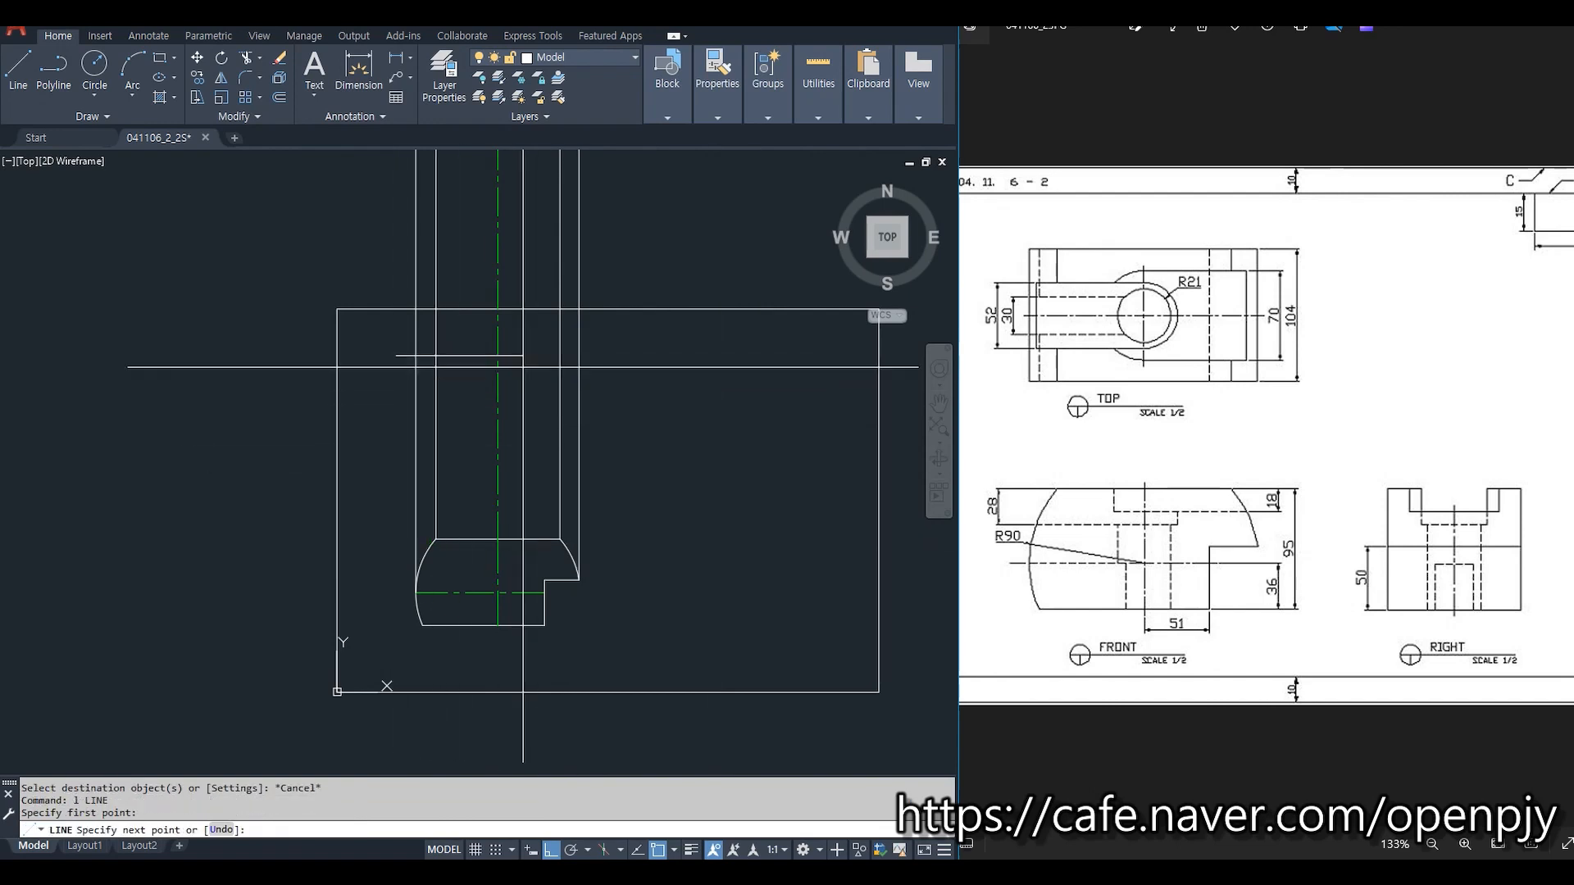
pyautogui.write('tr')
pyautogui.press('Return')
pyautogui.click(601, 359)
pyautogui.press('Return')
pyautogui.click(579, 267)
pyautogui.click(572, 256)
pyautogui.click(398, 220)
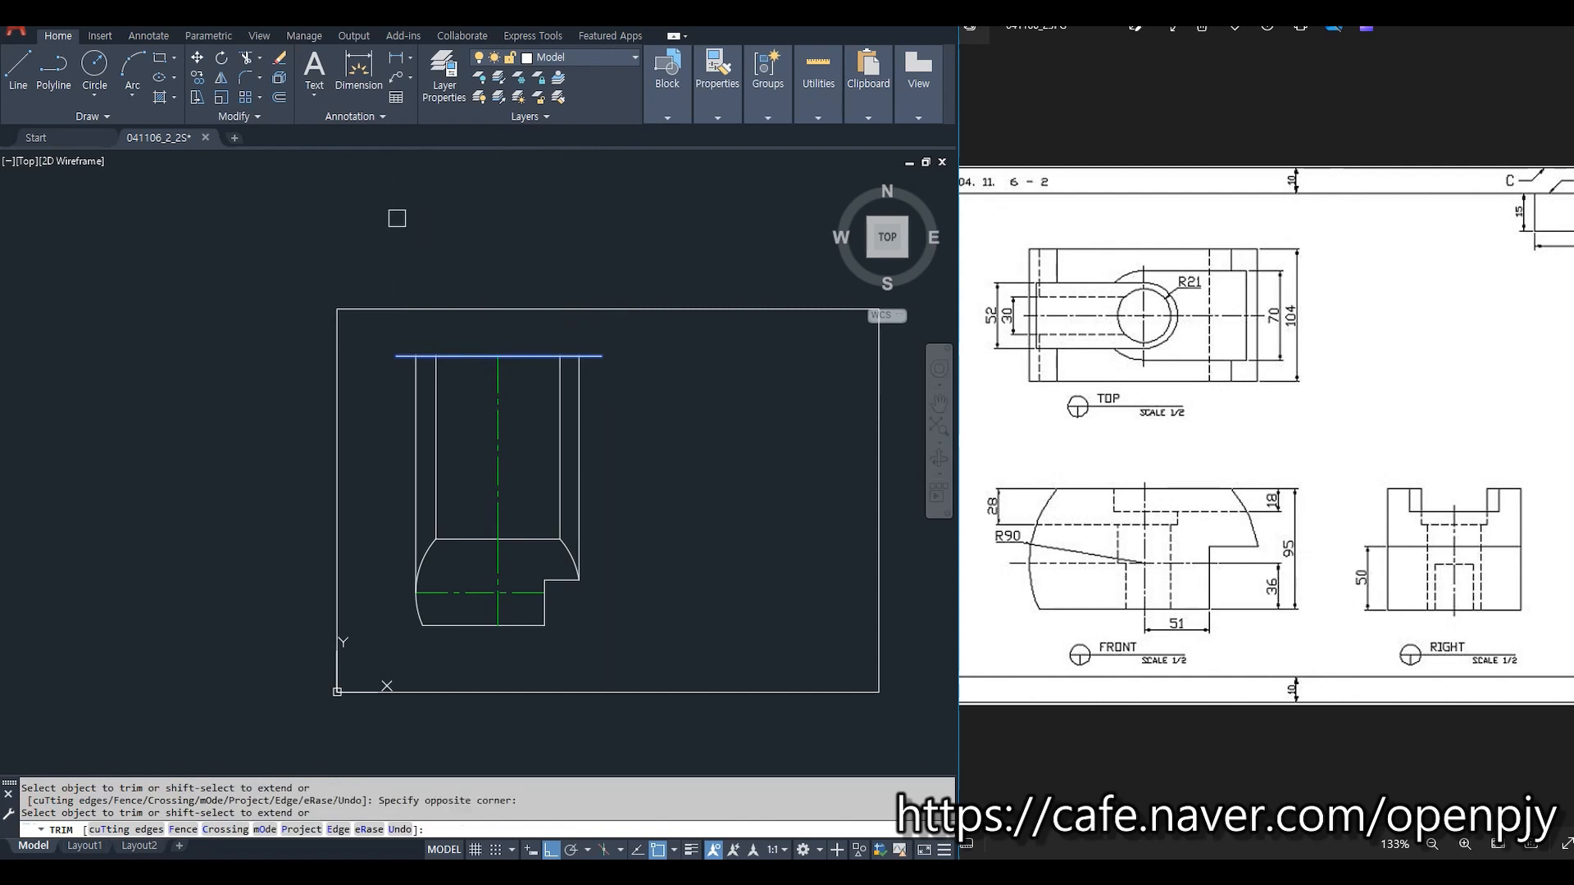
pyautogui.press('Escape')
# Trim the ends of the top view's upper edge outside the two outer projection rays.
pyautogui.scroll(2, 481, 400)
pyautogui.write('tr')
pyautogui.press('Return')
pyautogui.press('Return')
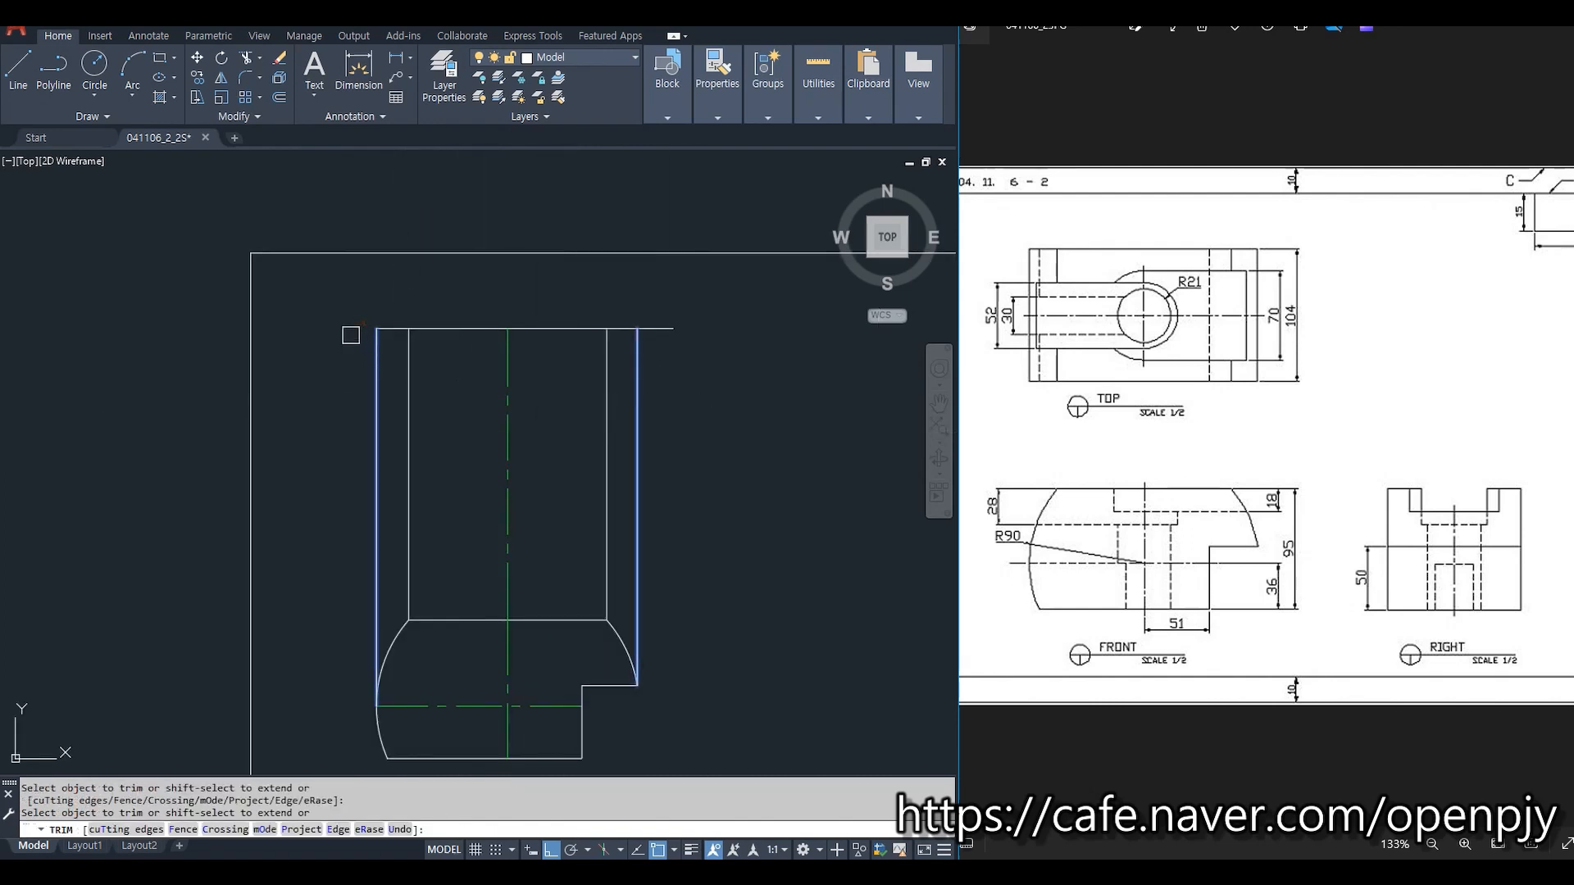
pyautogui.press('Escape')
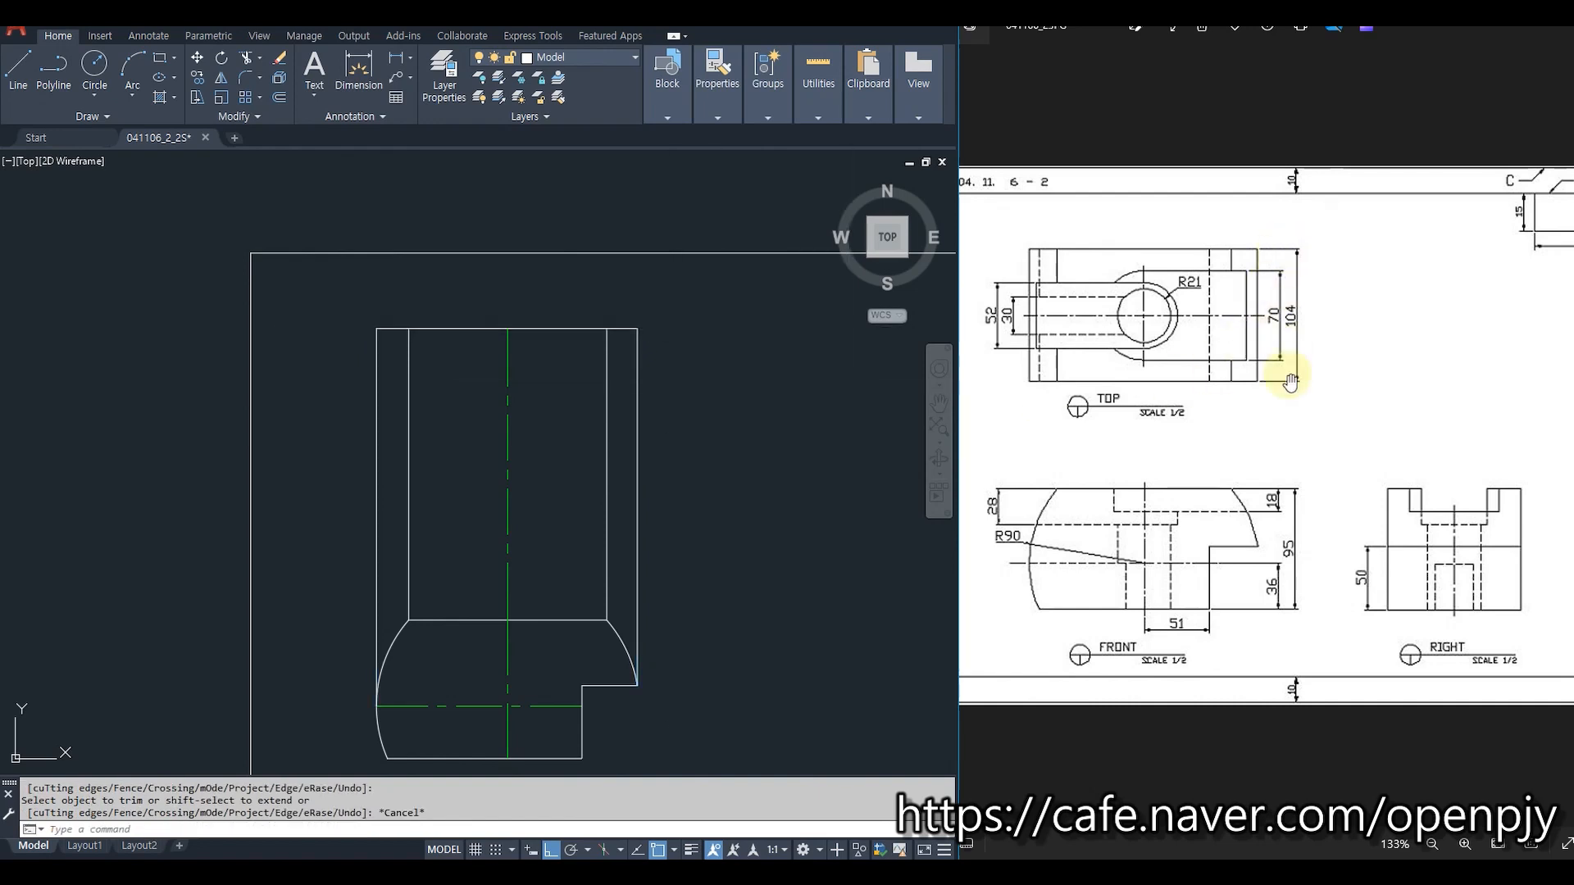
# Offset the top view's upper edge 104 downward for its lower edge.
pyautogui.write('o')
pyautogui.press('Return')
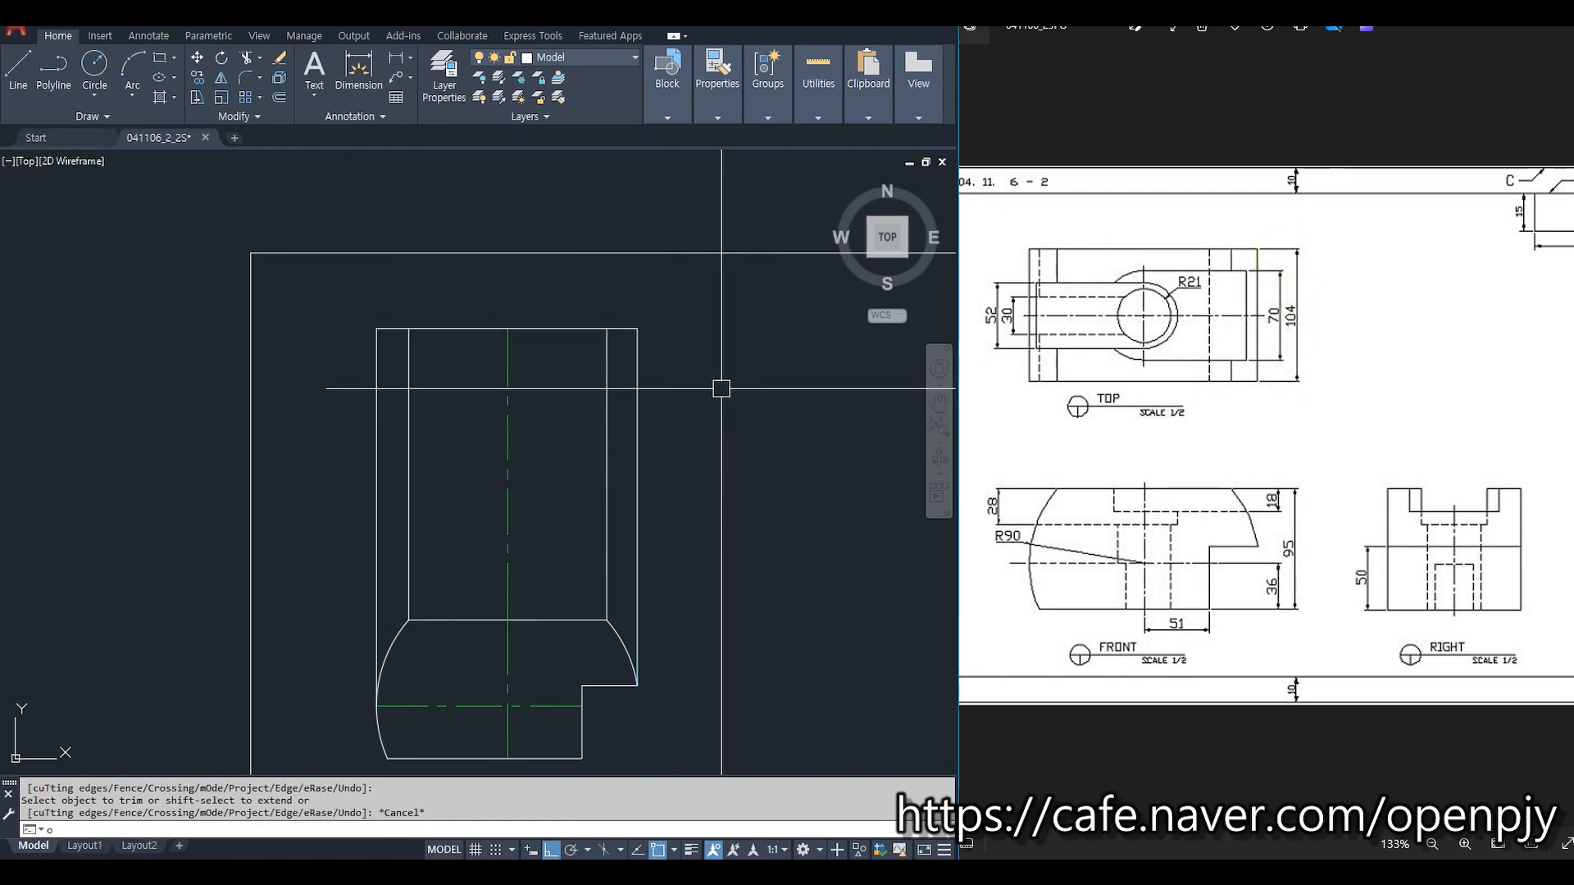
pyautogui.write('104')
pyautogui.press('Return')
pyautogui.click(579, 328)
pyautogui.click(564, 367)
pyautogui.press('Escape')
# Trim the vertical projection rays between the top view's lower edge and the front view.
pyautogui.press('Return')
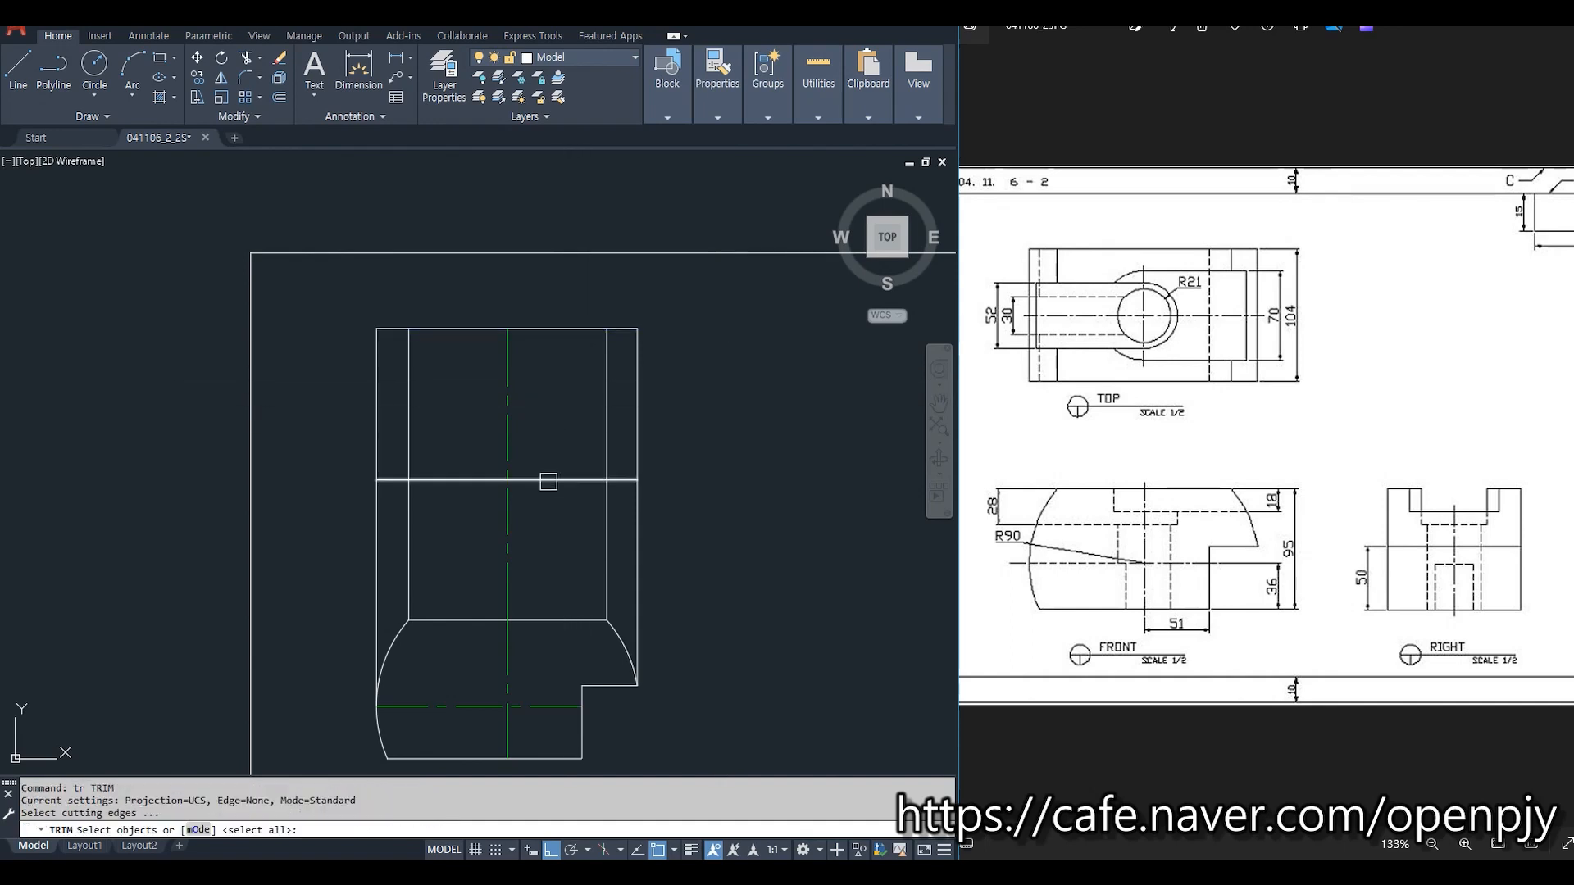
pyautogui.click(548, 481)
pyautogui.press('Return')
pyautogui.click(738, 582)
pyautogui.click(342, 542)
pyautogui.press('Escape')
# Move the front view straight down by about 19 units, away from the top view.
pyautogui.scroll(-2, 624, 567)
pyautogui.moveTo(624, 567); pyautogui.dragTo(581, 478, button='middle')
pyautogui.write('m')
pyautogui.press('Return')
pyautogui.click(647, 595)
pyautogui.click(405, 477)
pyautogui.click(426, 574)
pyautogui.press('Return')
pyautogui.click(703, 535)
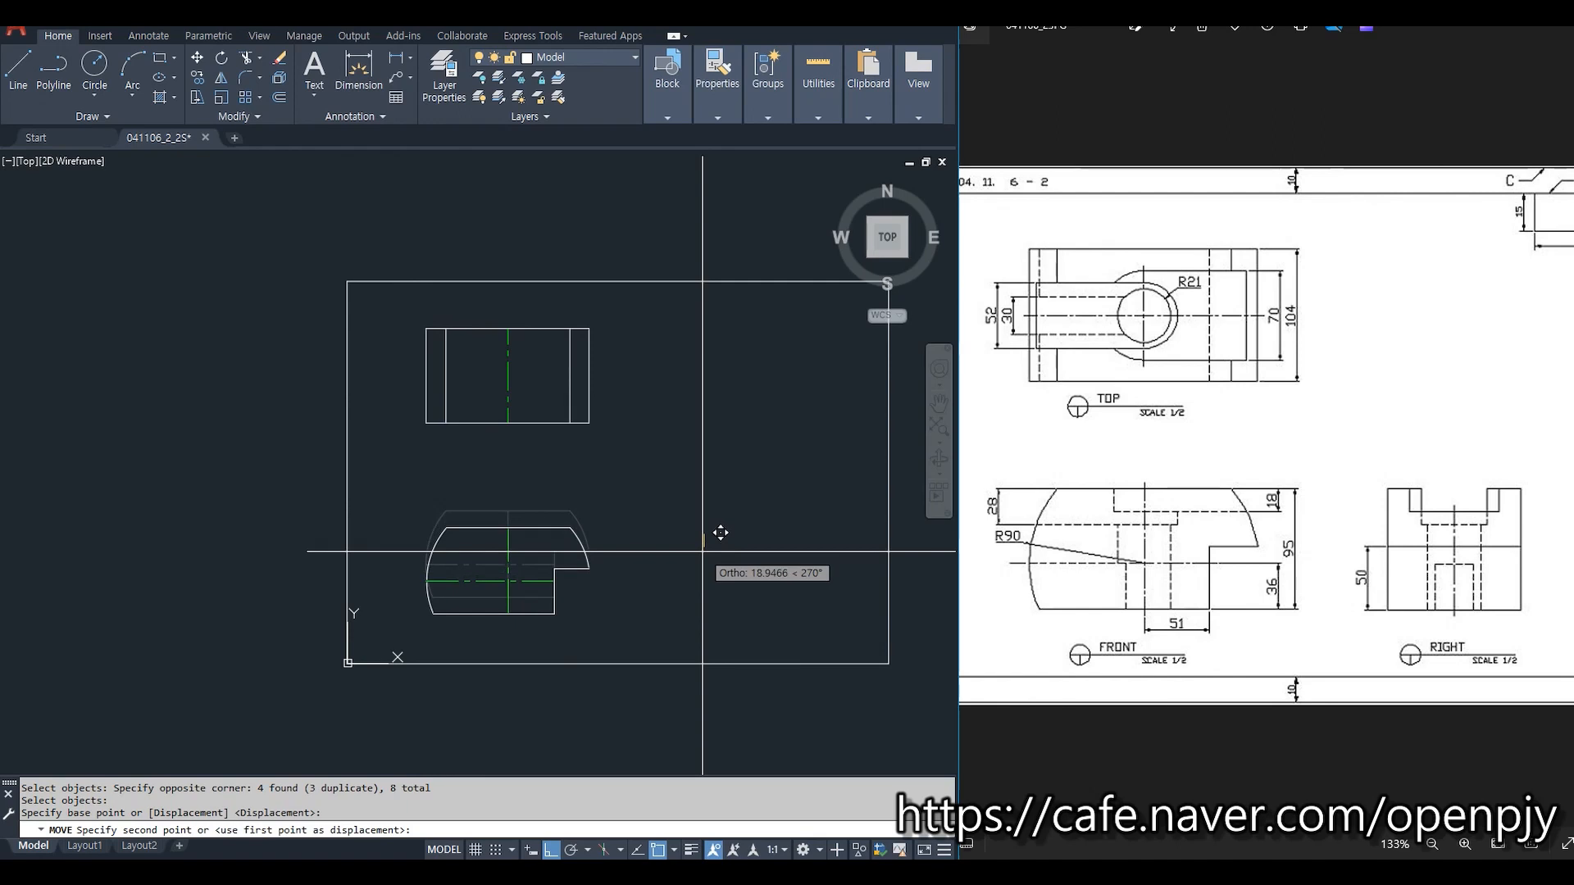
pyautogui.press('Escape')
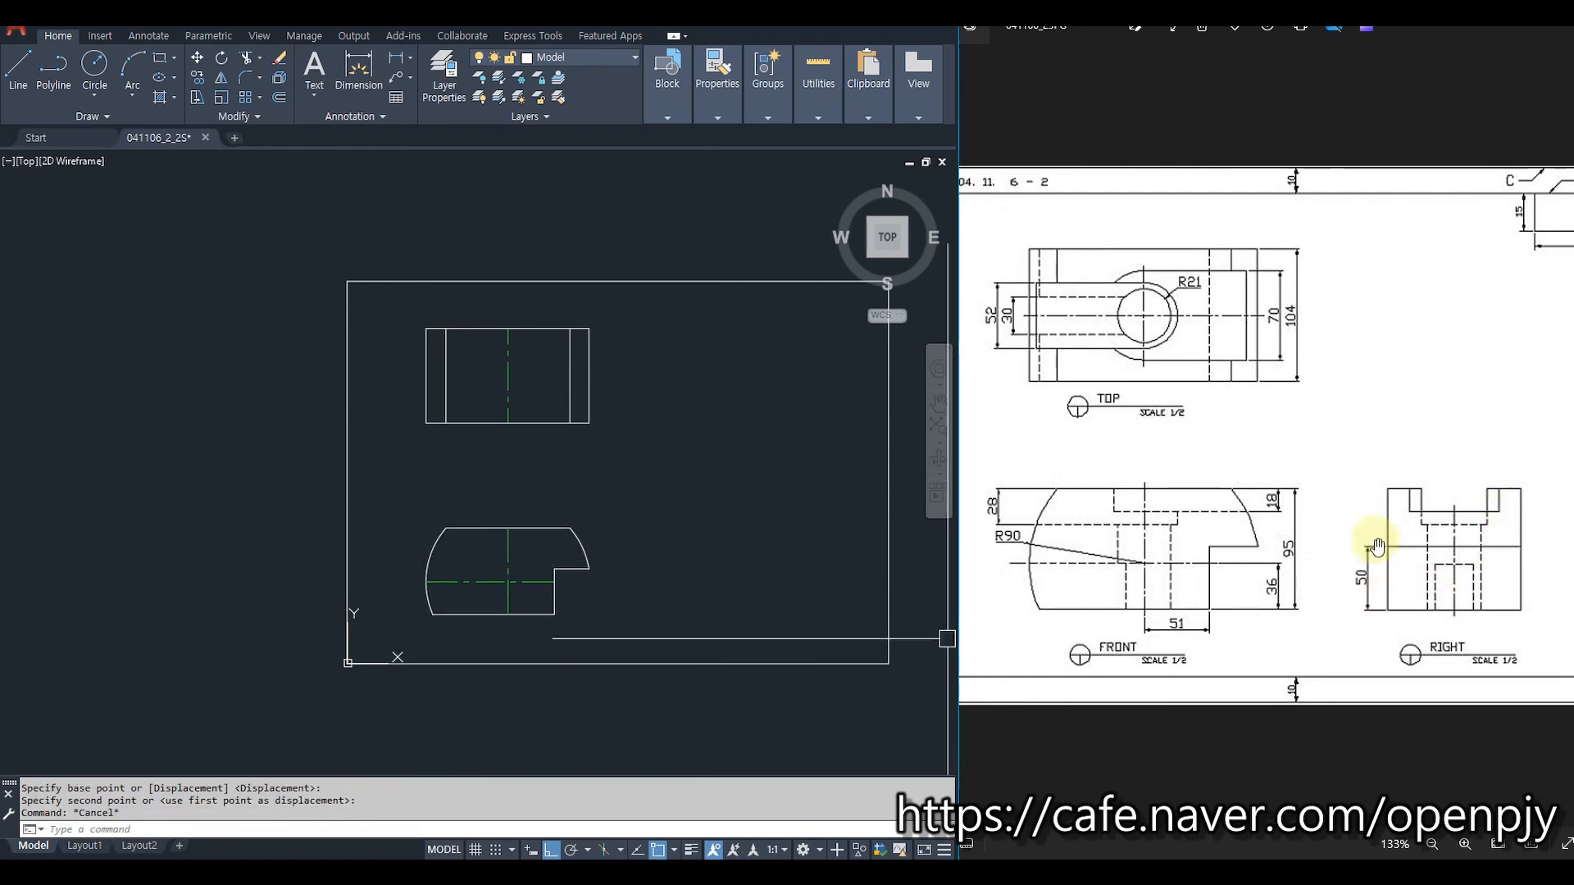
# Project horizontal rays to the right from the front view's top edge, step tip and bottom edge.
pyautogui.write('ray')
pyautogui.press('Return')
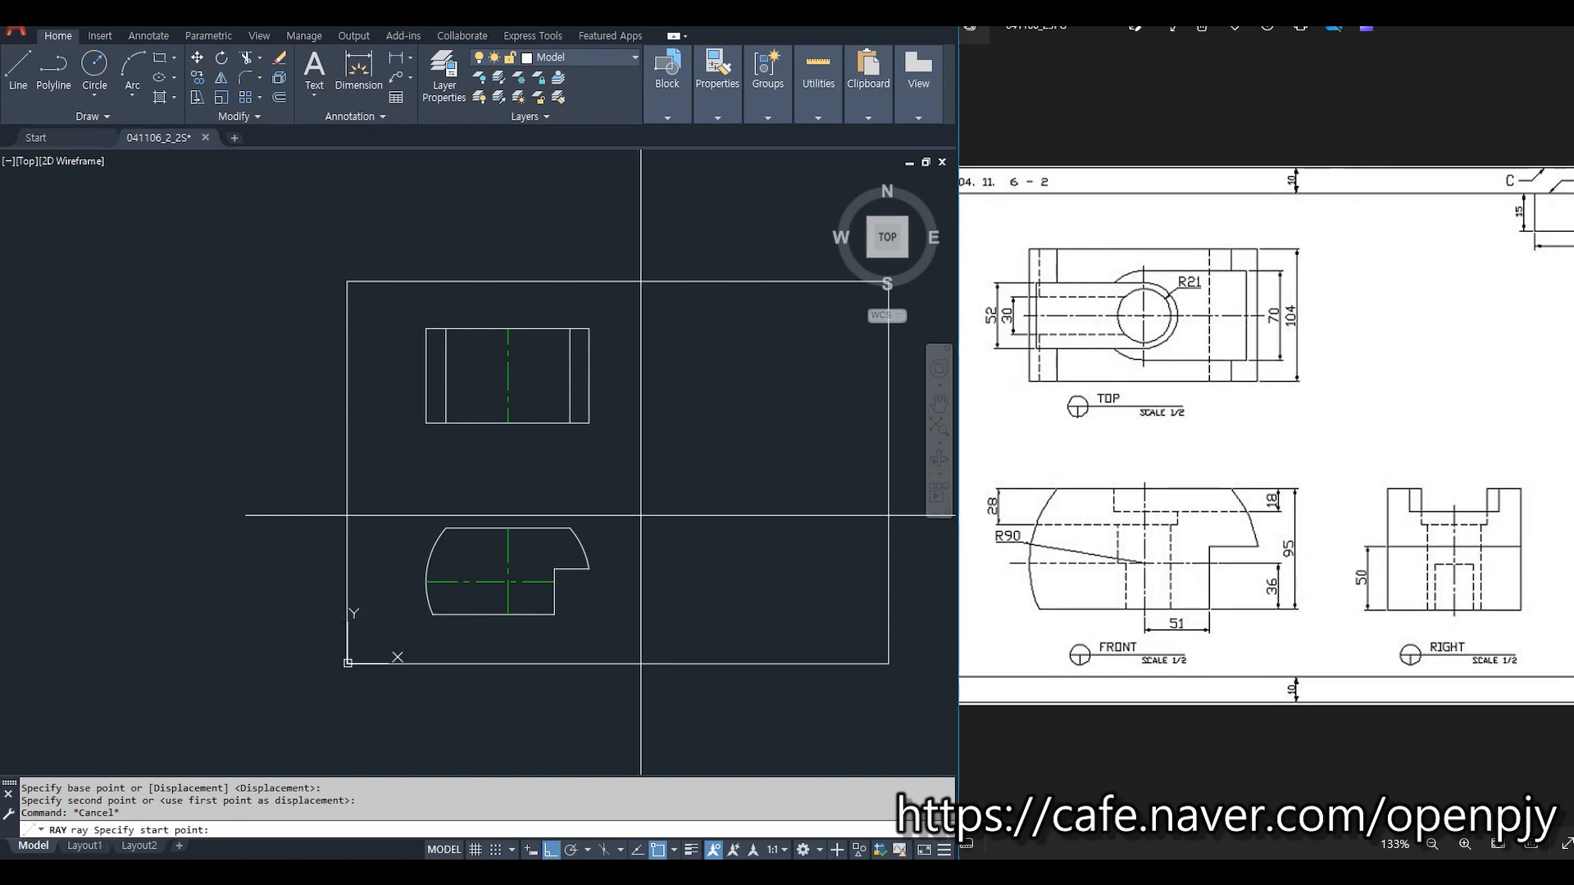
pyautogui.click(570, 528)
pyautogui.click(649, 526)
pyautogui.press('Return')
pyautogui.press('Return')
pyautogui.click(589, 569)
pyautogui.click(688, 594)
pyautogui.press('Return')
pyautogui.click(555, 615)
pyautogui.click(633, 621)
pyautogui.press('Return')
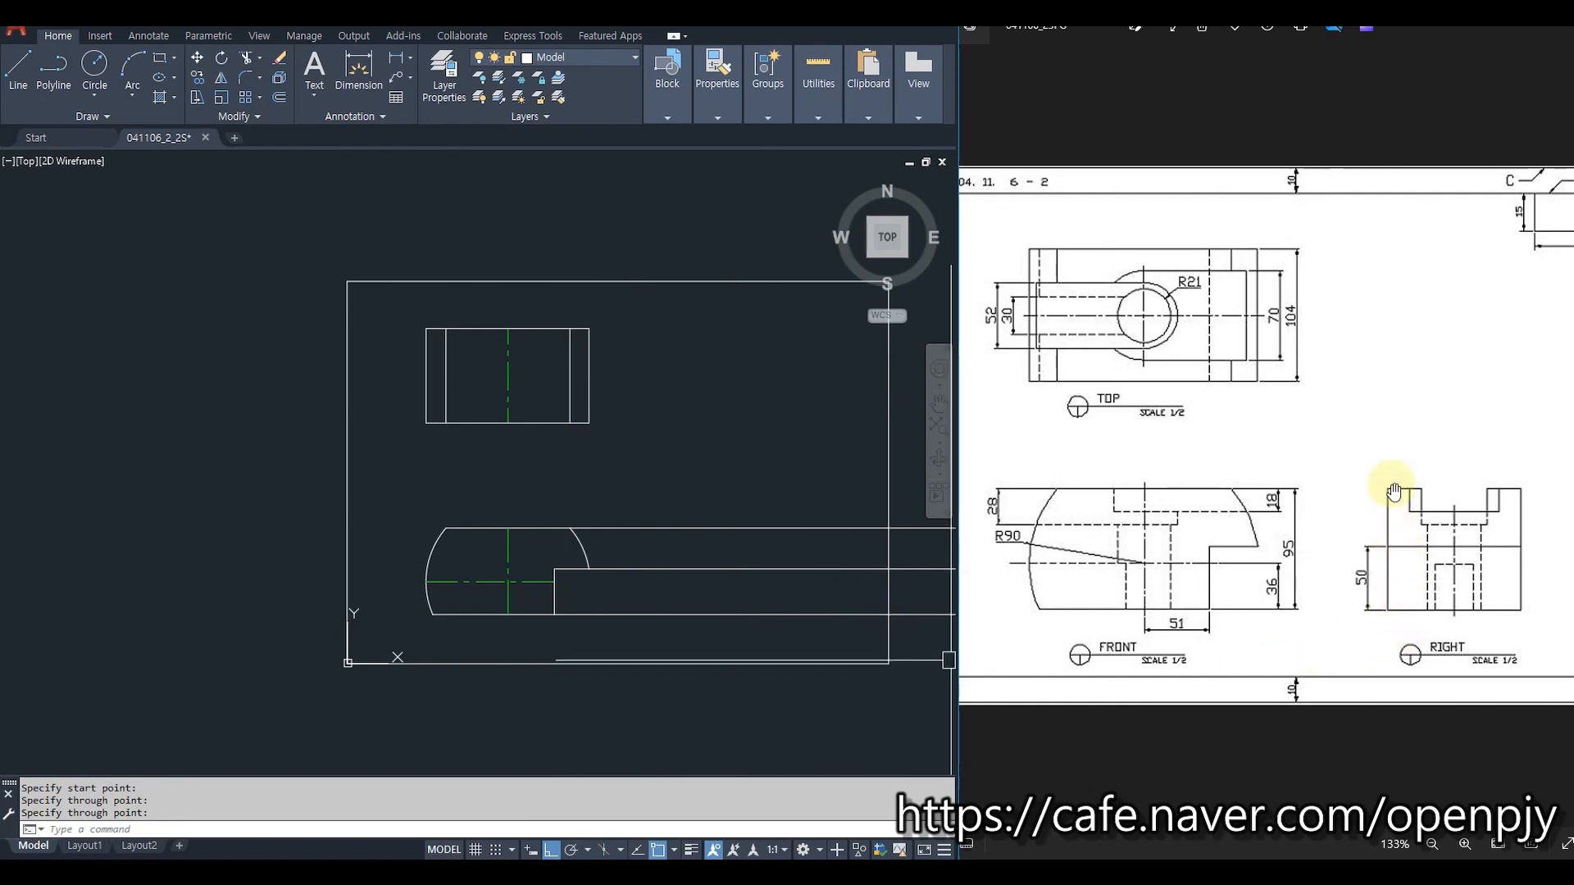
# Draw an upward vertical ray near the sheet's right border for the right view's outer edge.
pyautogui.moveTo(776, 498); pyautogui.dragTo(703, 482, button='middle')
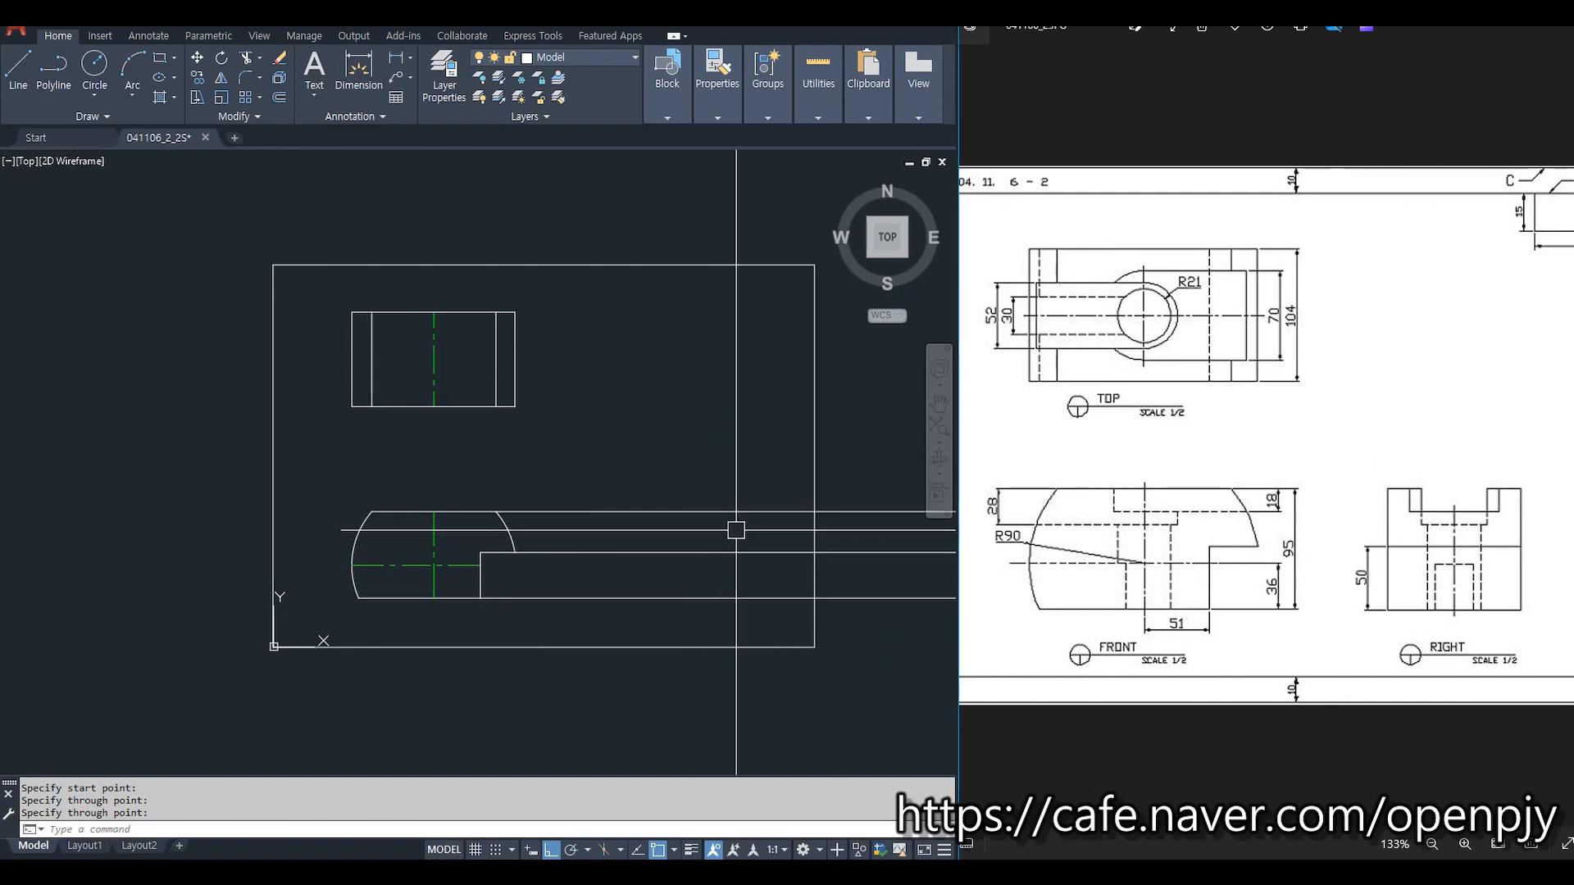
pyautogui.write('ray')
pyautogui.press('Return')
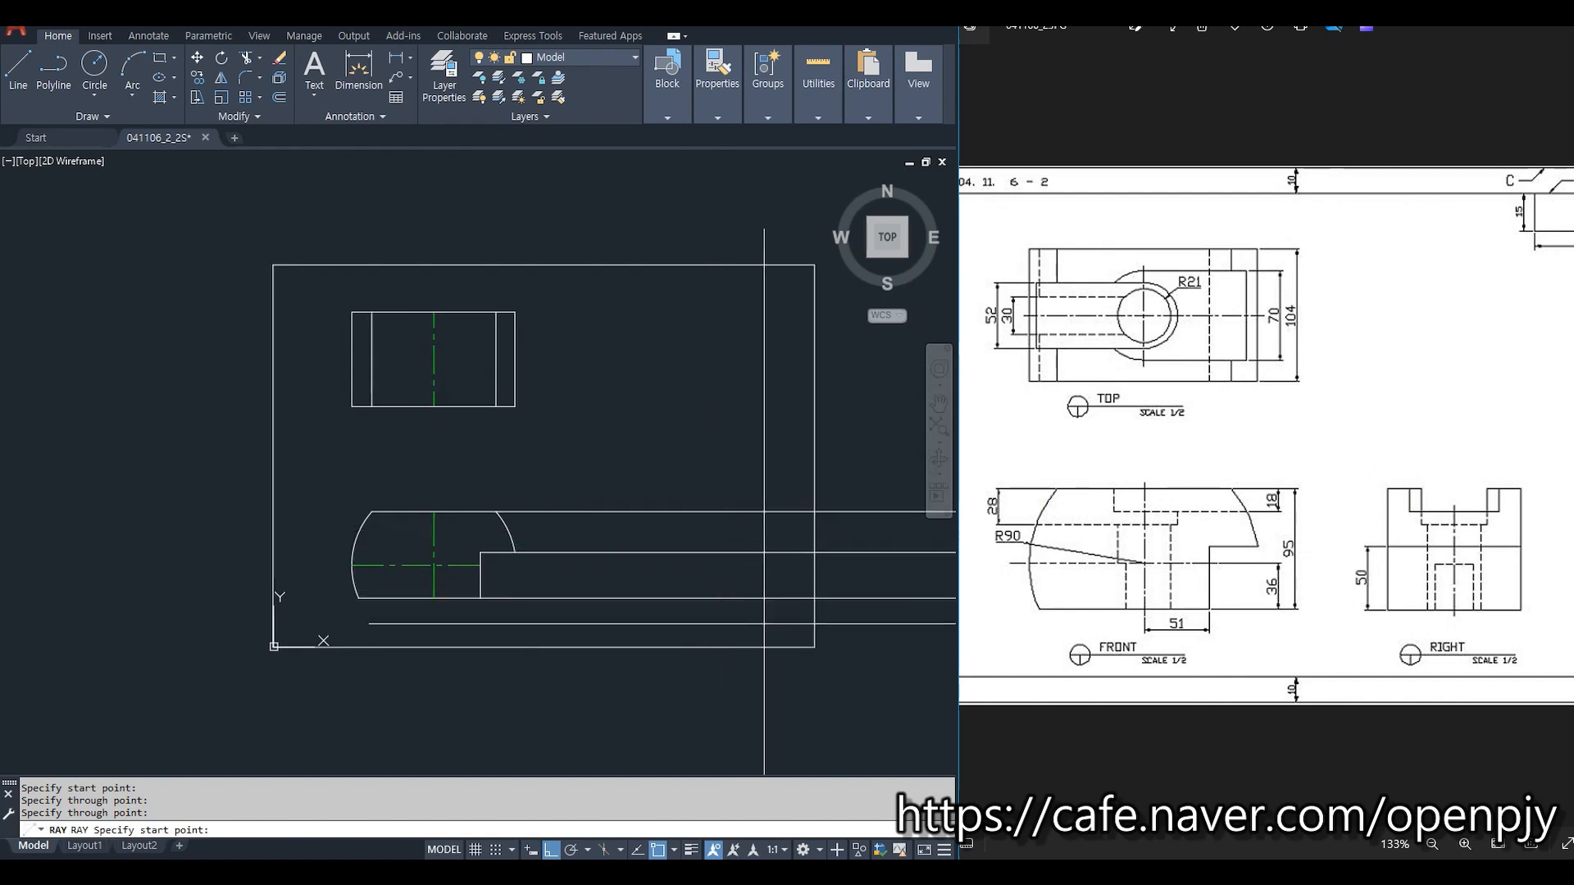
pyautogui.click(765, 623)
pyautogui.click(759, 460)
pyautogui.press('Return')
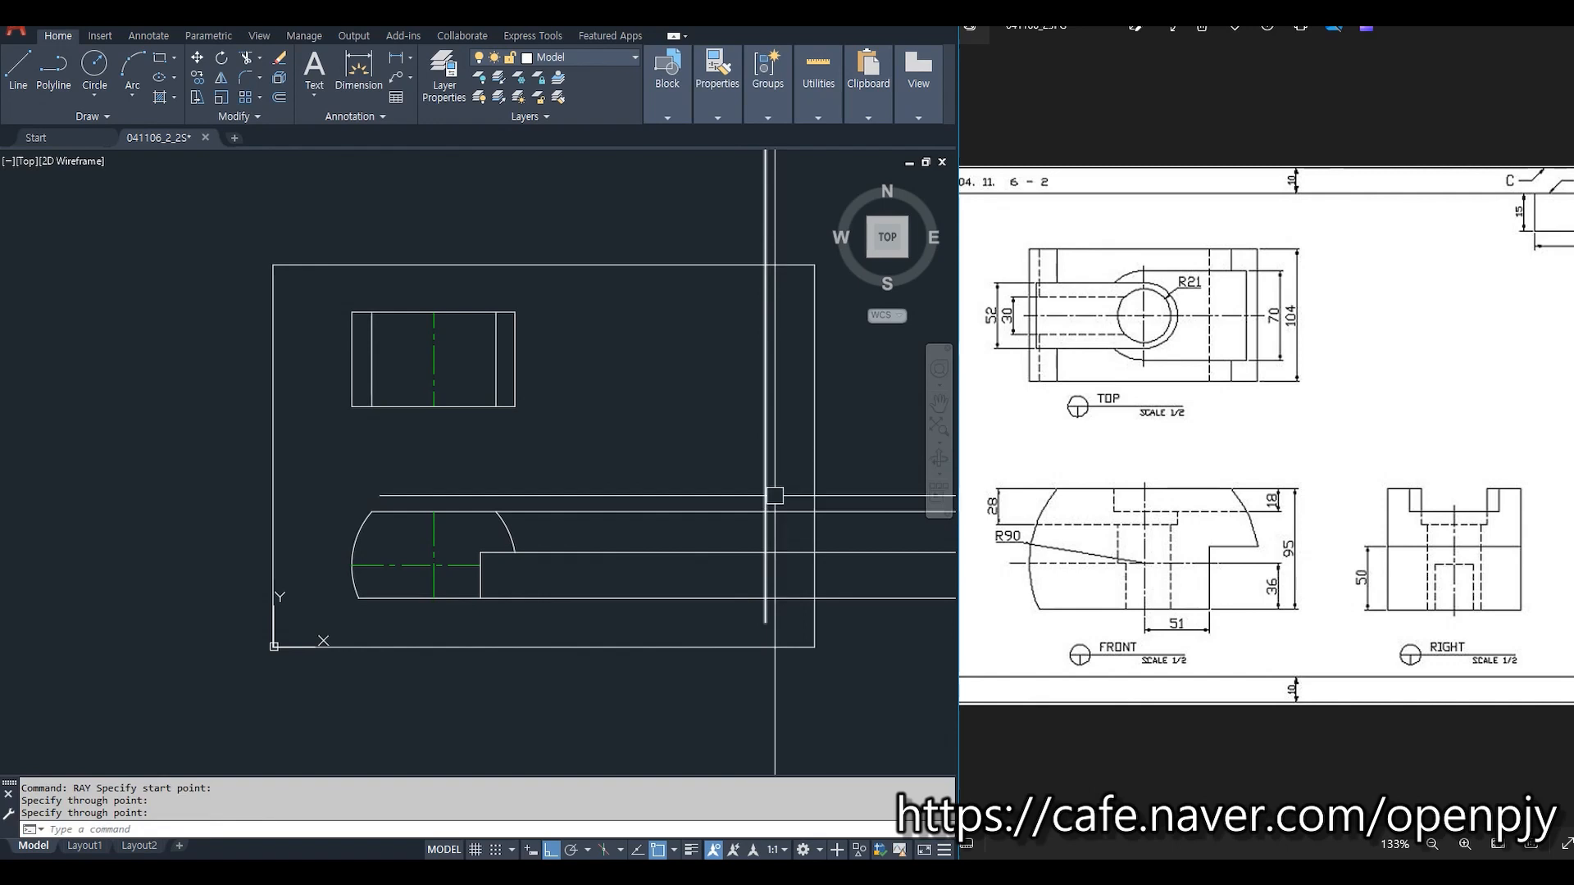
# Project a horizontal ray to the right from the top view's upper-right corner.
pyautogui.write('ray')
pyautogui.press('Return')
pyautogui.click(515, 312)
pyautogui.click(621, 345)
pyautogui.press('Return')
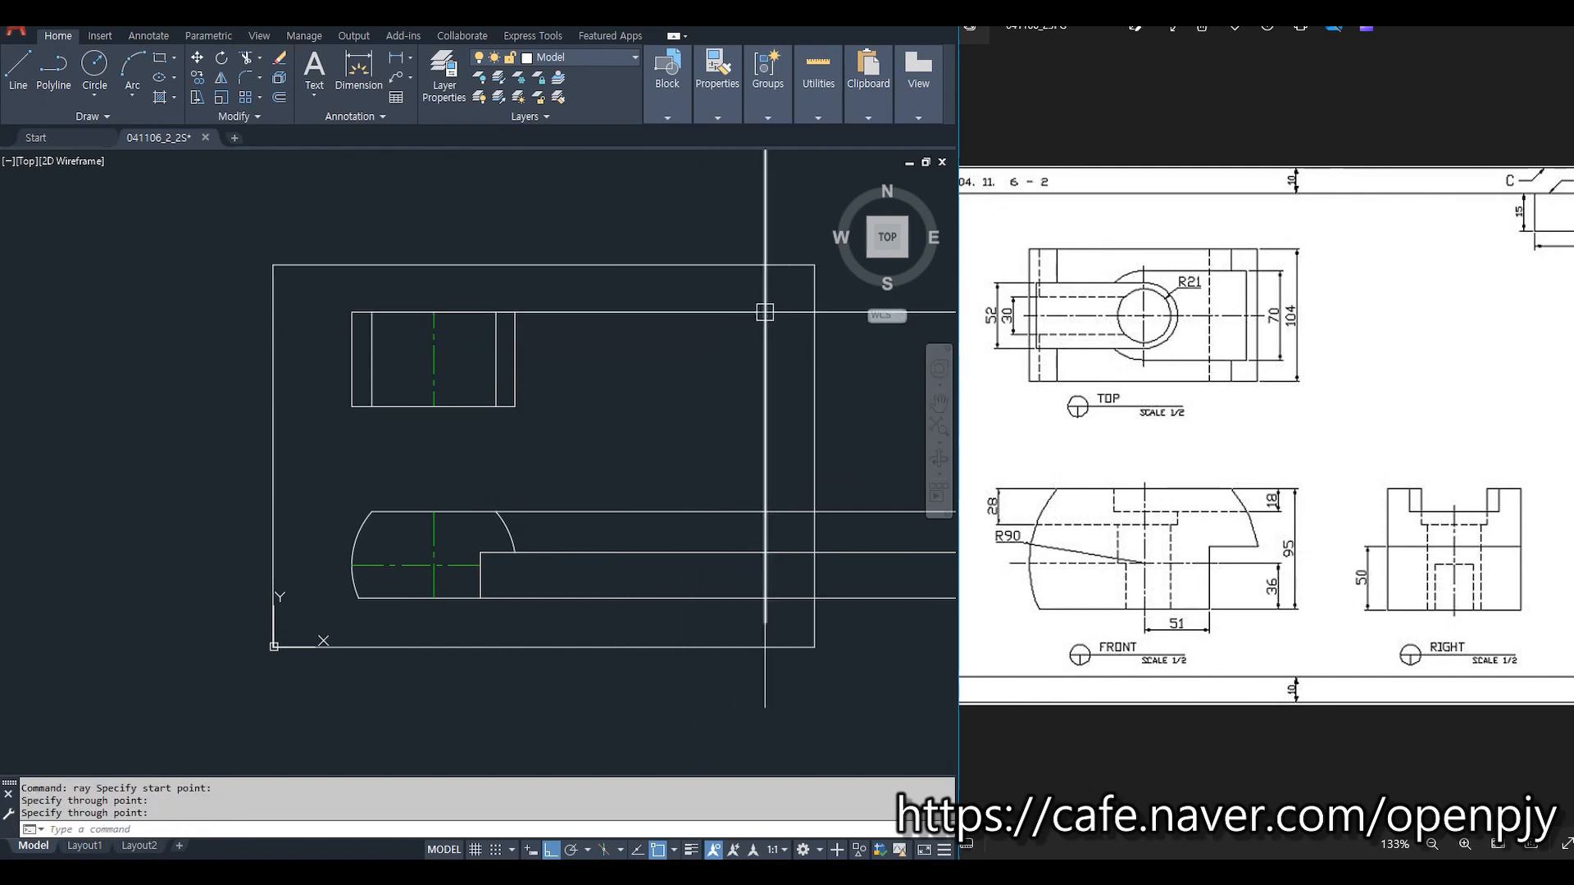
# Draw a 45-degree construction line through the intersection of the top view's upper ray and the vertical ray.
pyautogui.write('xl')
pyautogui.press('Return')
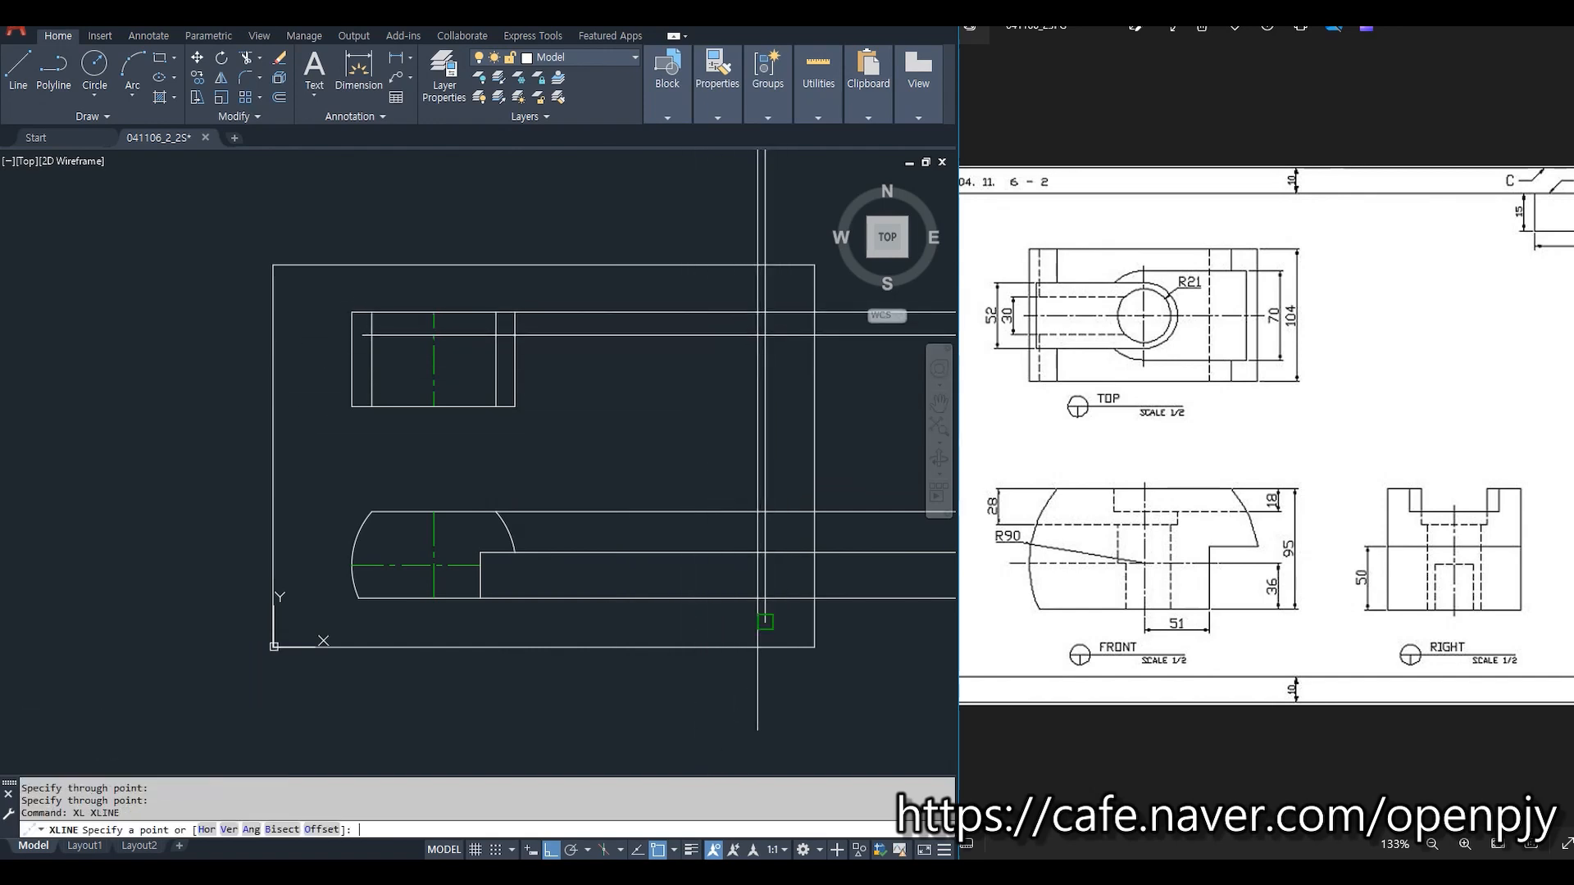
pyautogui.press('Return')
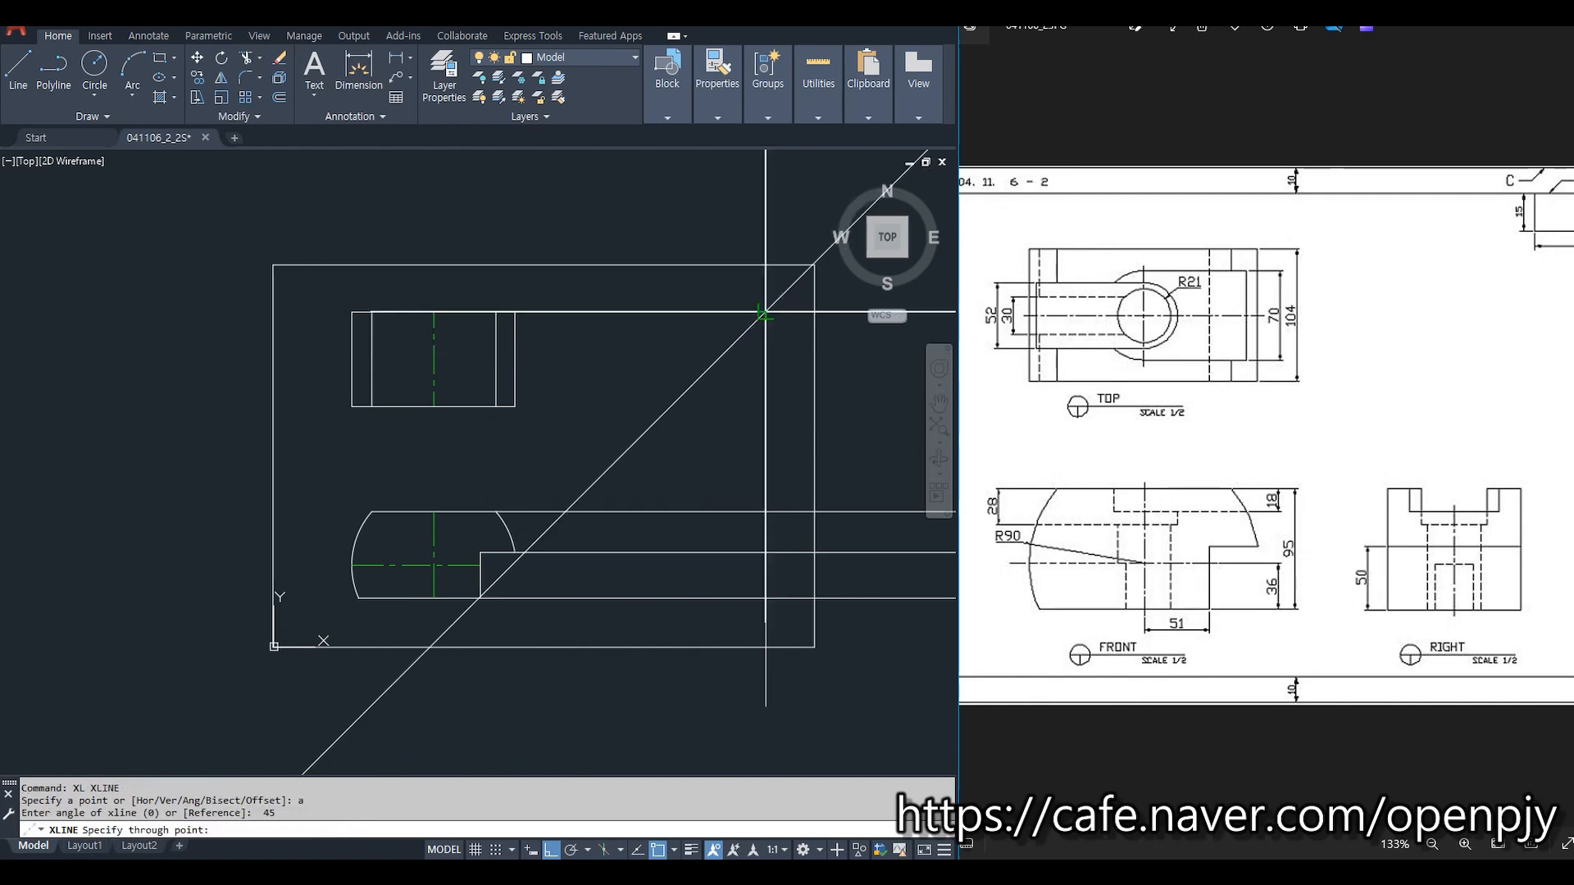
pyautogui.click(765, 312)
pyautogui.press('Escape')
# Project the top view's lower-right corner to the 45-degree line and drop a vertical ray from there for the right view's left edge.
pyautogui.moveTo(872, 727); pyautogui.dragTo(777, 711, button='middle')
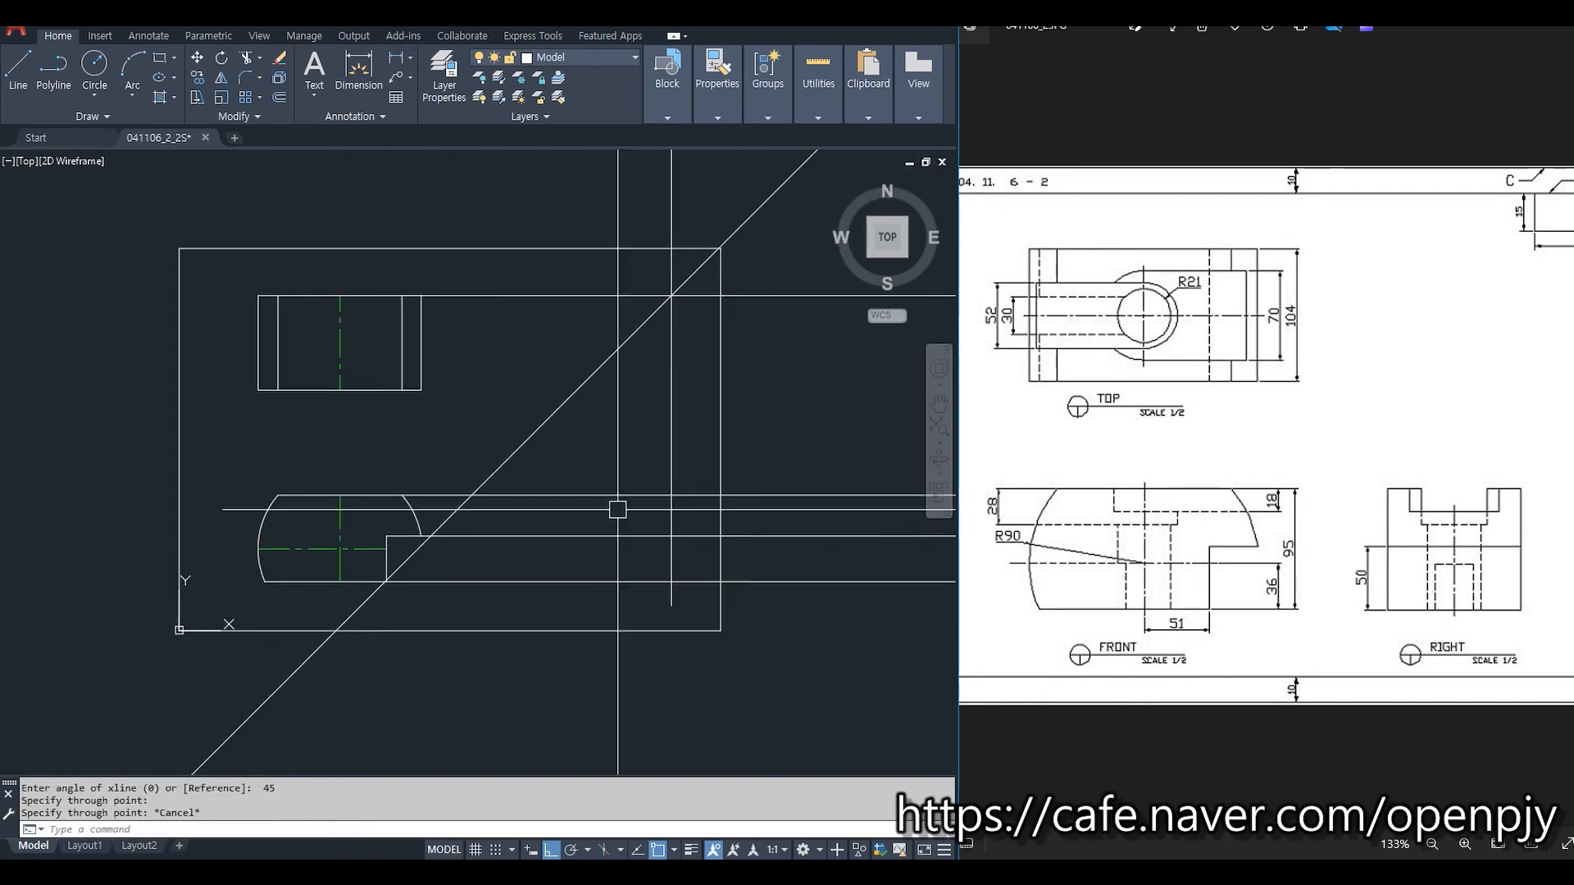
pyautogui.write('ray')
pyautogui.press('Return')
pyautogui.click(422, 390)
pyautogui.click(507, 410)
pyautogui.press('Return')
pyautogui.press('Return')
pyautogui.click(577, 390)
pyautogui.click(620, 574)
pyautogui.press('Return')
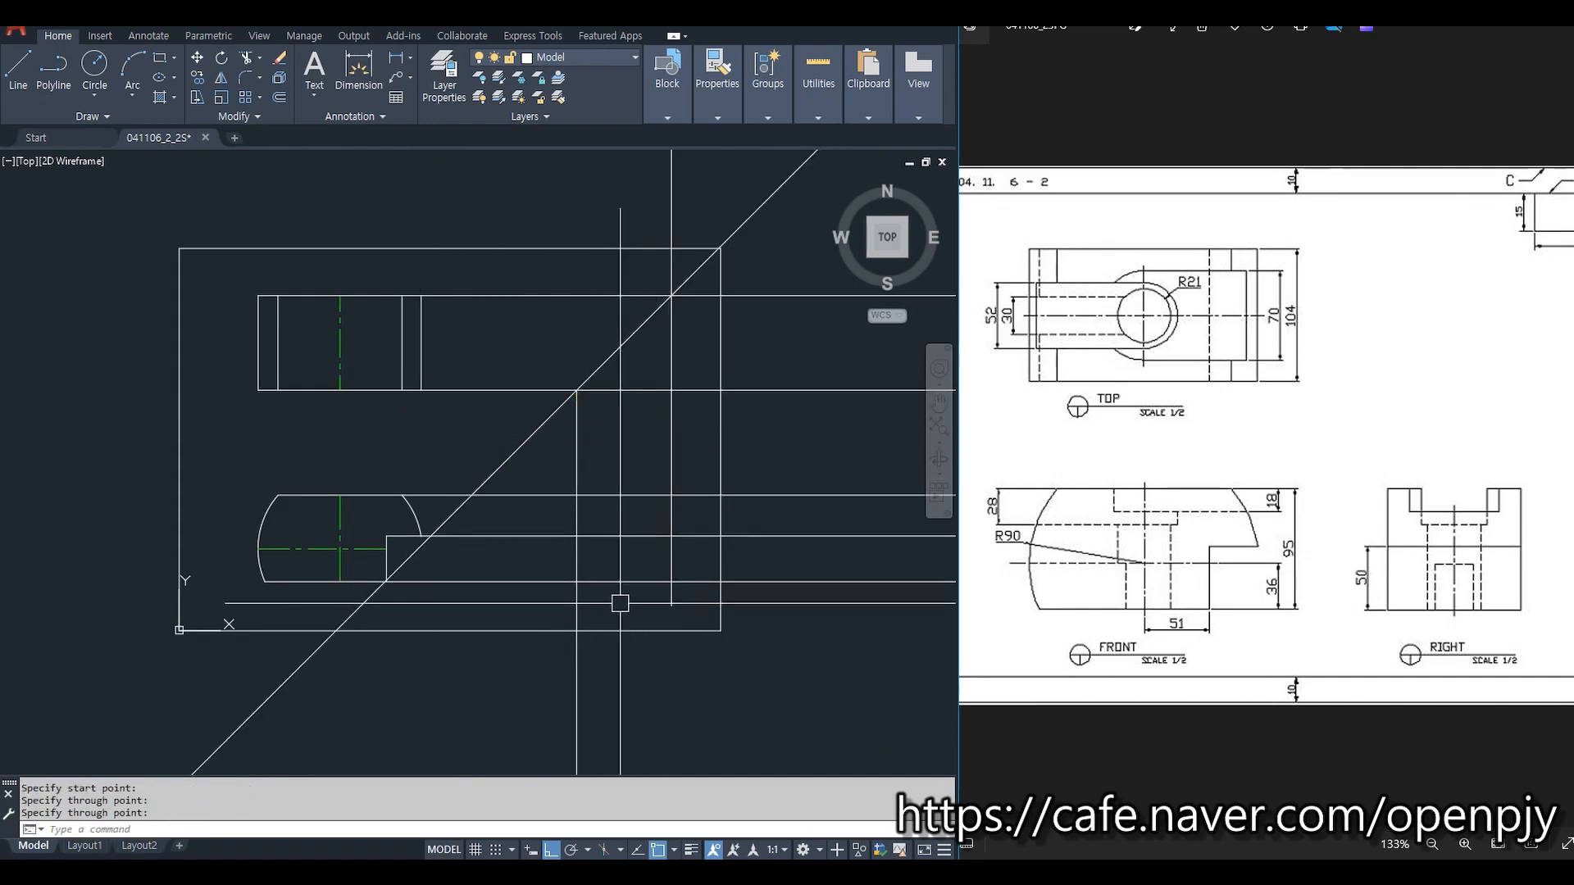
# Trim the front view's horizontal rays outside the right view's two vertical edges.
pyautogui.write('tr')
pyautogui.press('Return')
pyautogui.click(665, 566)
pyautogui.press('Return')
pyautogui.click(554, 597)
pyautogui.click(536, 477)
pyautogui.click(812, 622)
pyautogui.click(782, 479)
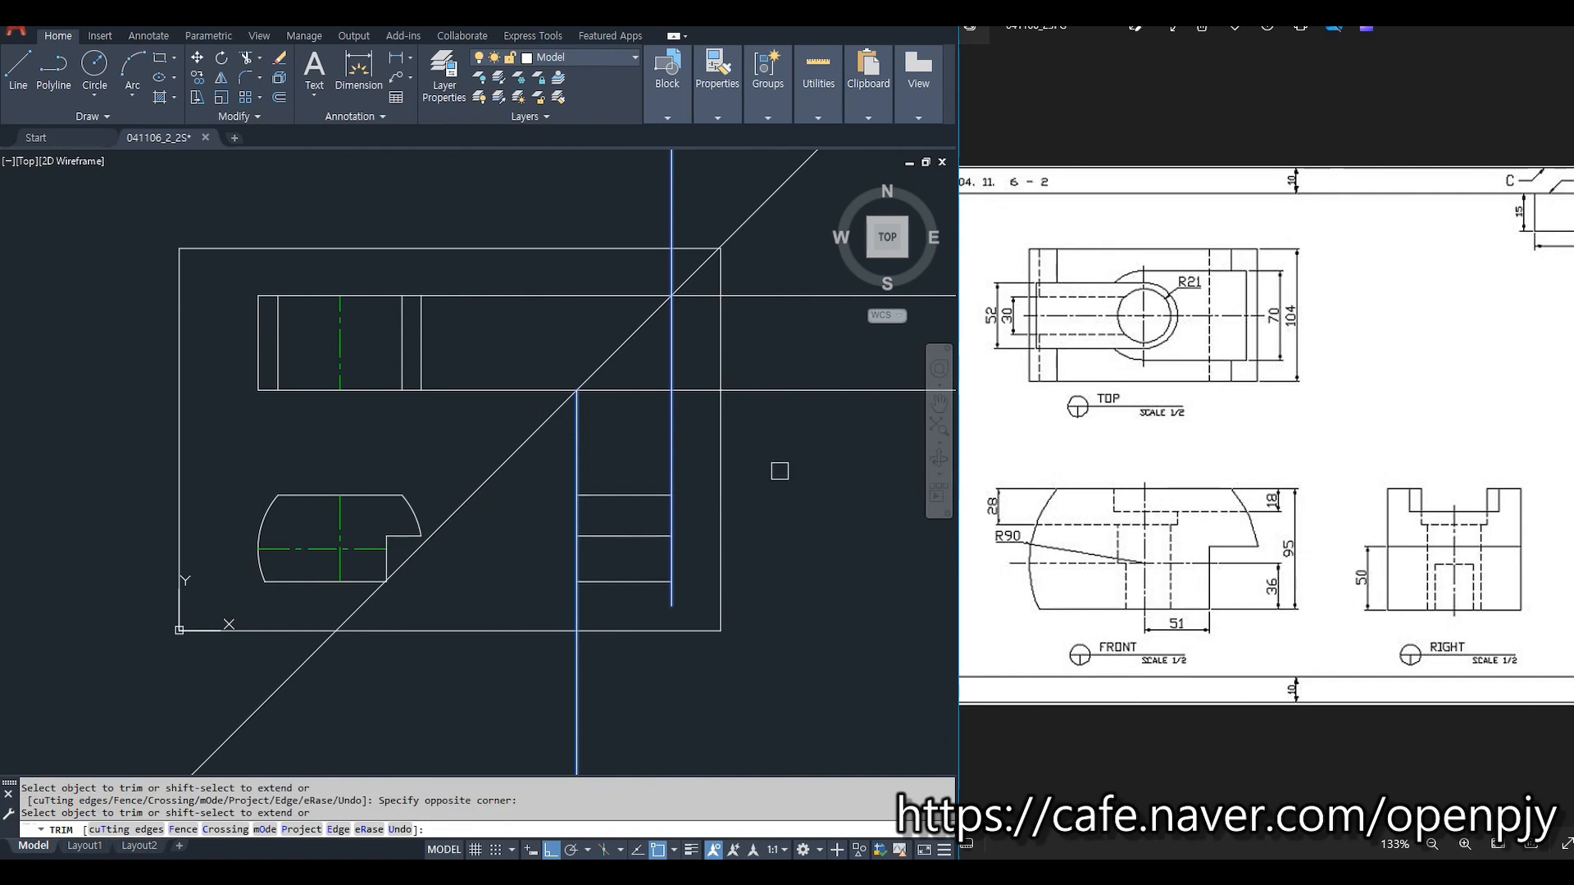
pyautogui.press('Escape')
# Trim the right view's vertical rays above its top edge and below its bottom edge.
pyautogui.write('tr')
pyautogui.press('Return')
pyautogui.click(619, 482)
pyautogui.click(615, 509)
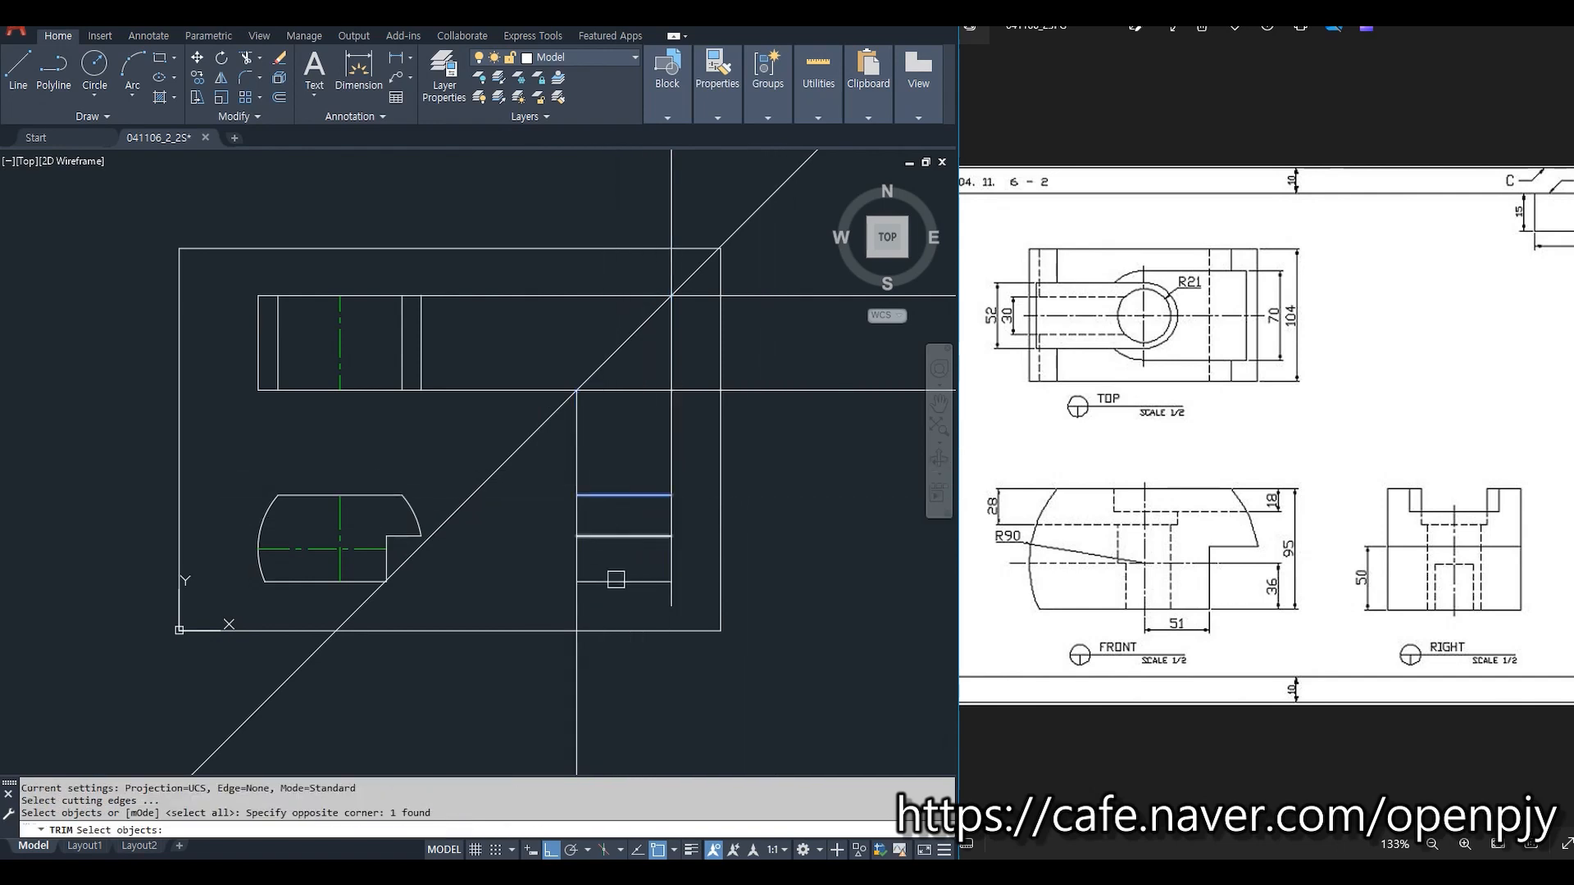
pyautogui.press('Return')
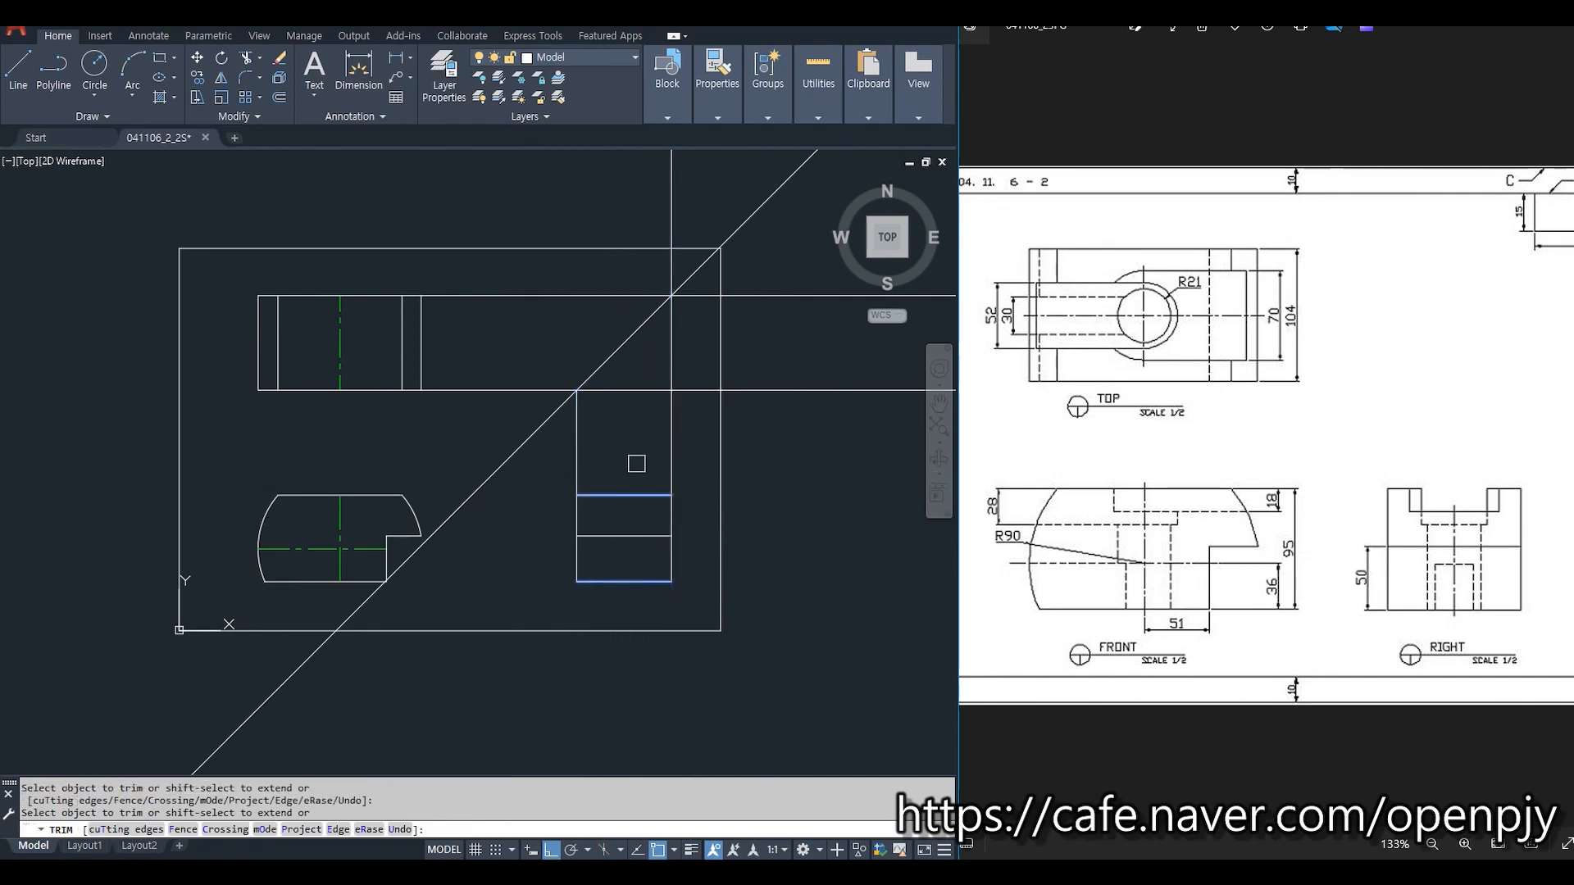
pyautogui.press('Escape')
# Erase the two horizontal projection rays running to the right from the top view.
pyautogui.click(492, 402)
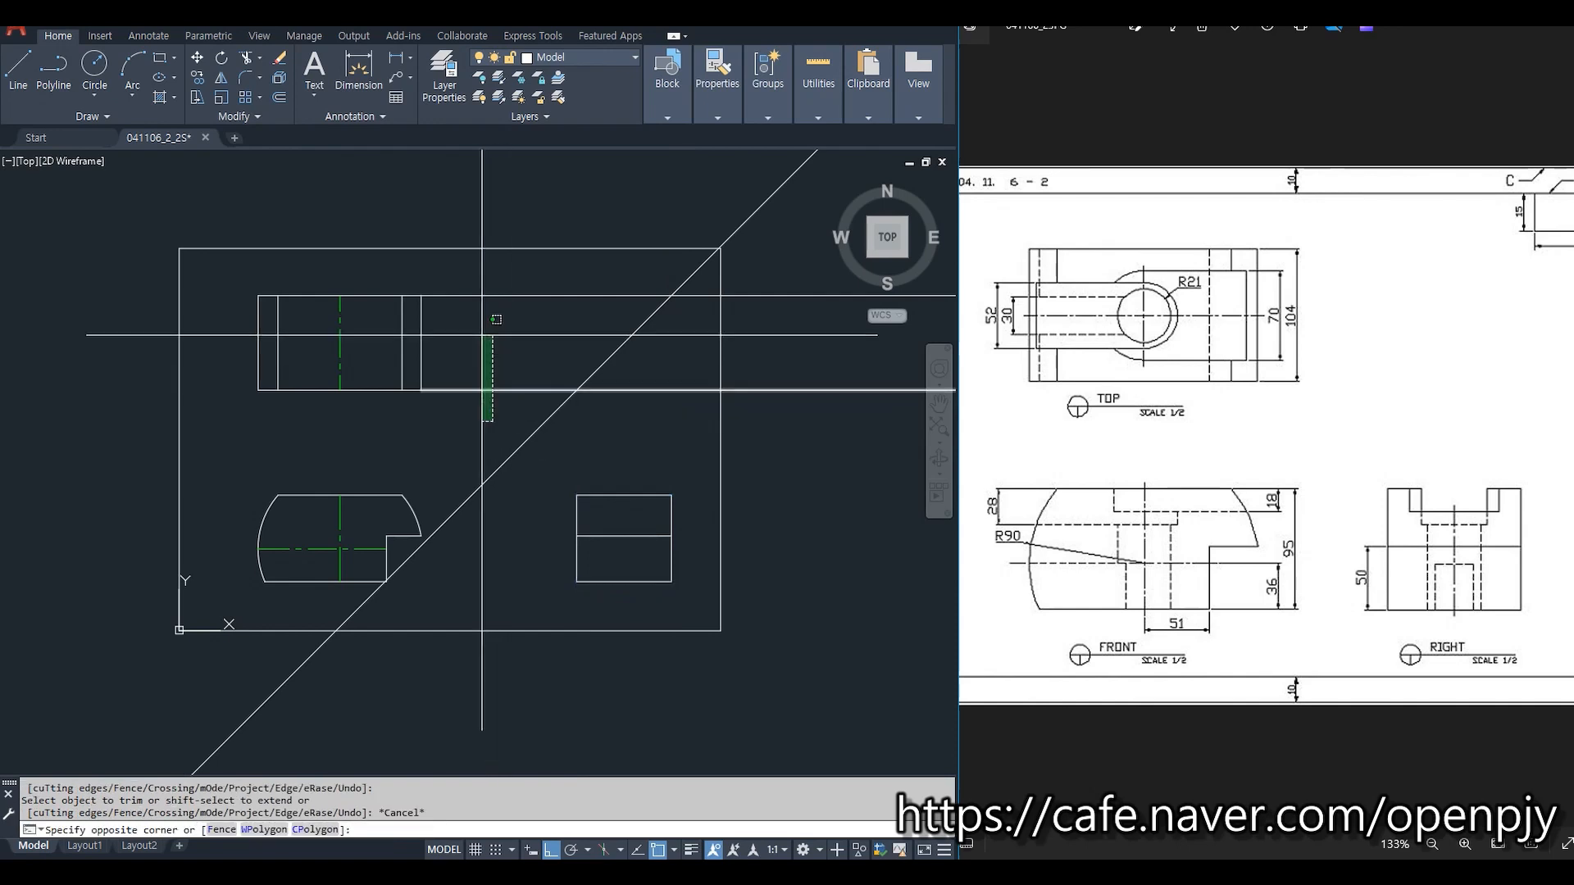
pyautogui.click(476, 287)
pyautogui.press('Delete')
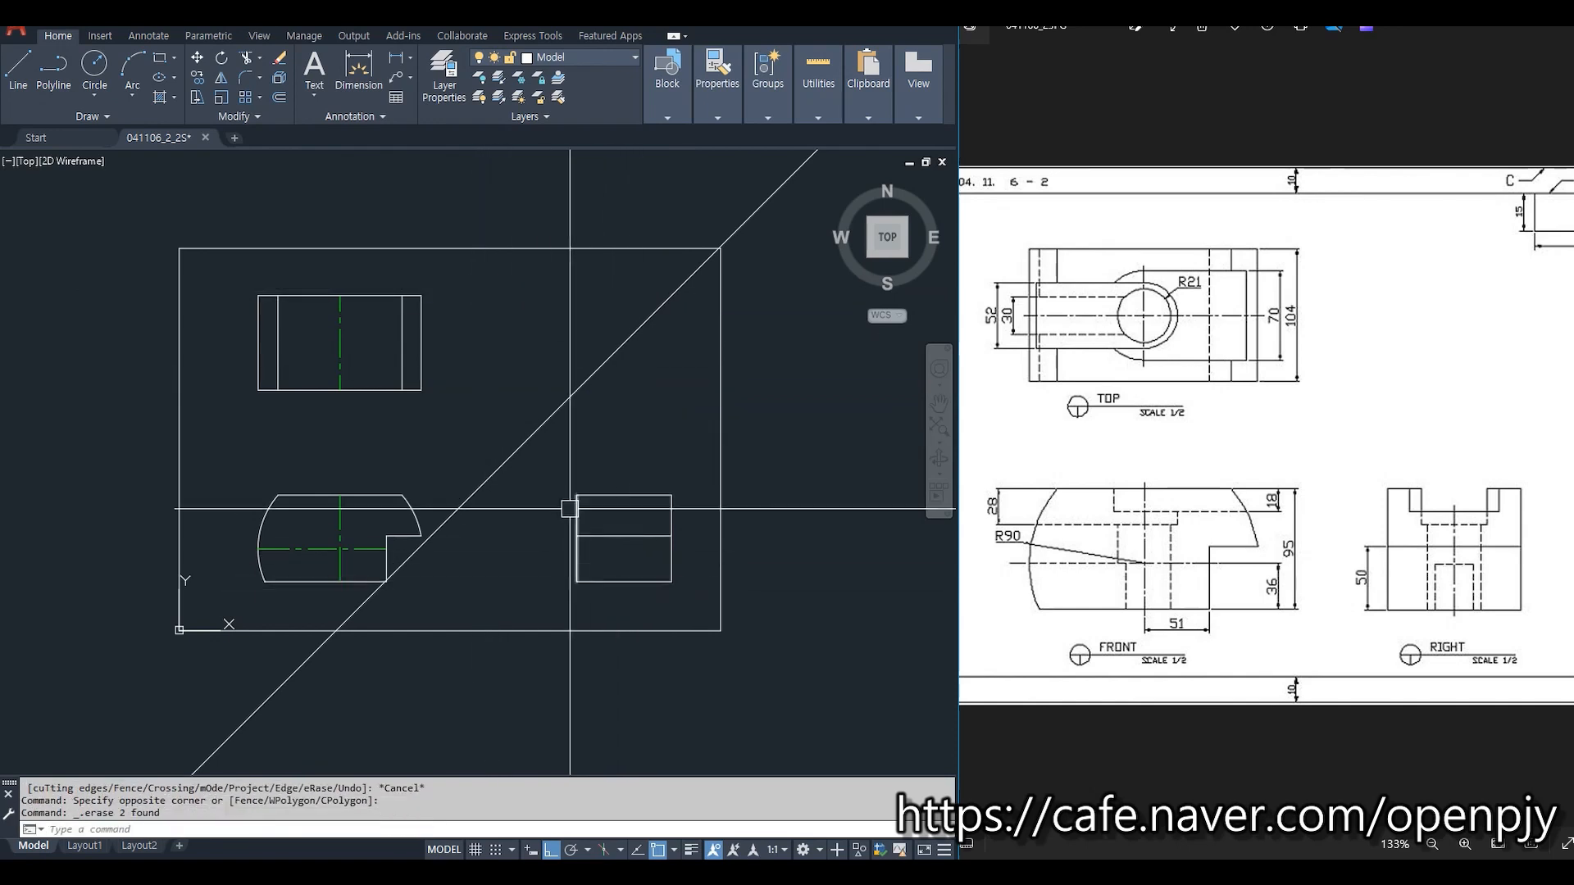
# Draw a vertical line through the middle of the right view from its top edge to its bottom edge.
pyautogui.write('l')
pyautogui.press('space')
pyautogui.click(624, 496)
pyautogui.click(624, 582)
pyautogui.press('space')
# Match the right view's middle vertical line to the properties of the front view's vertical centreline.
pyautogui.click(342, 535)
pyautogui.write('ma')
pyautogui.press('space')
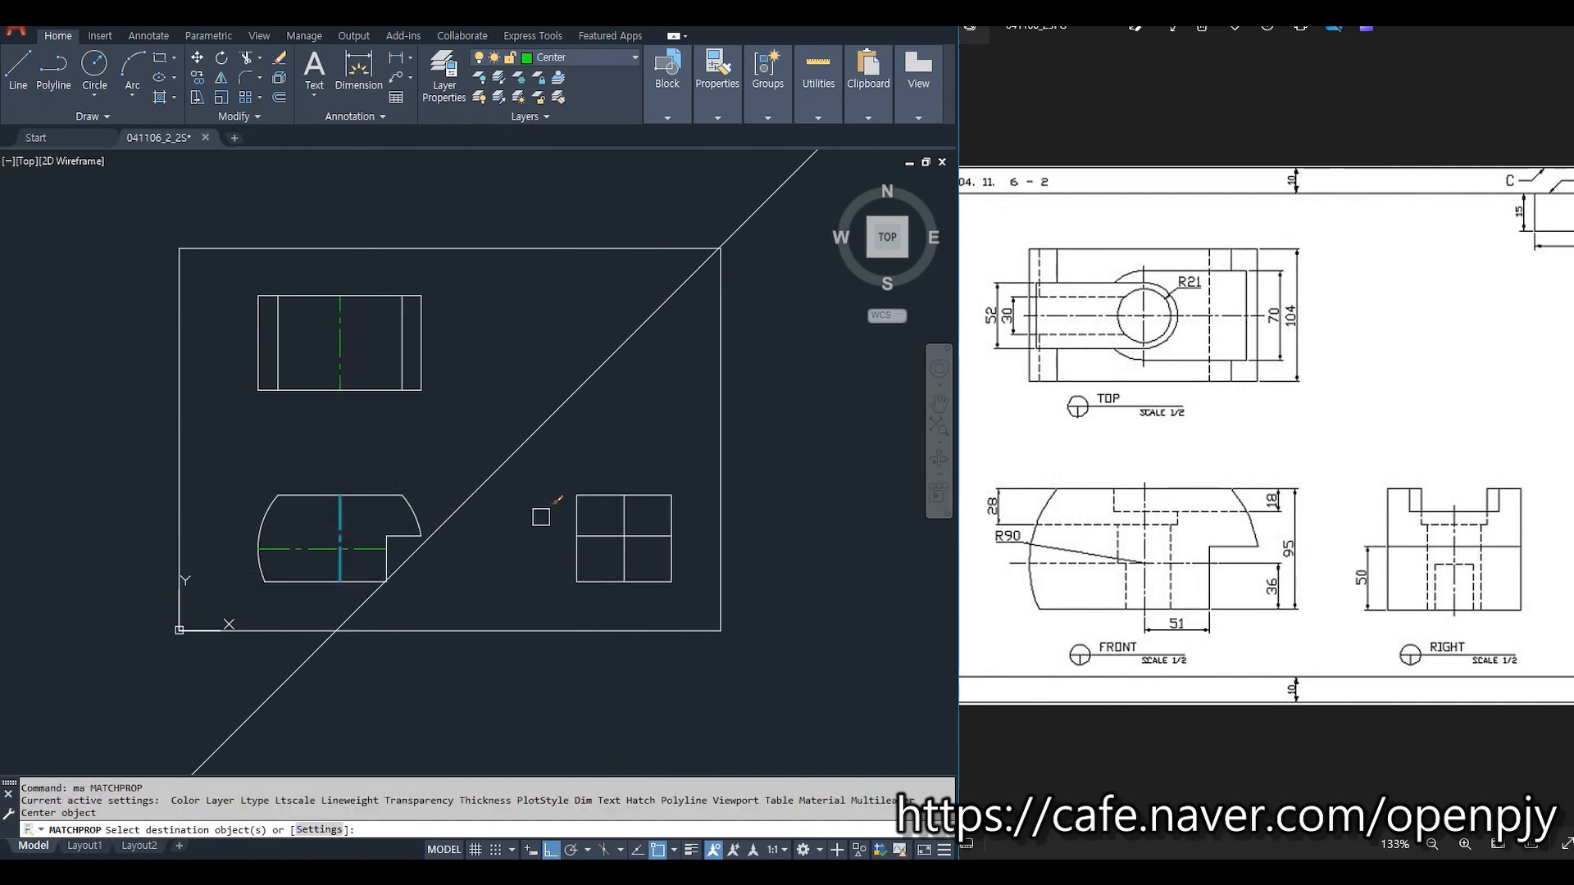
pyautogui.click(631, 512)
pyautogui.press('Escape')
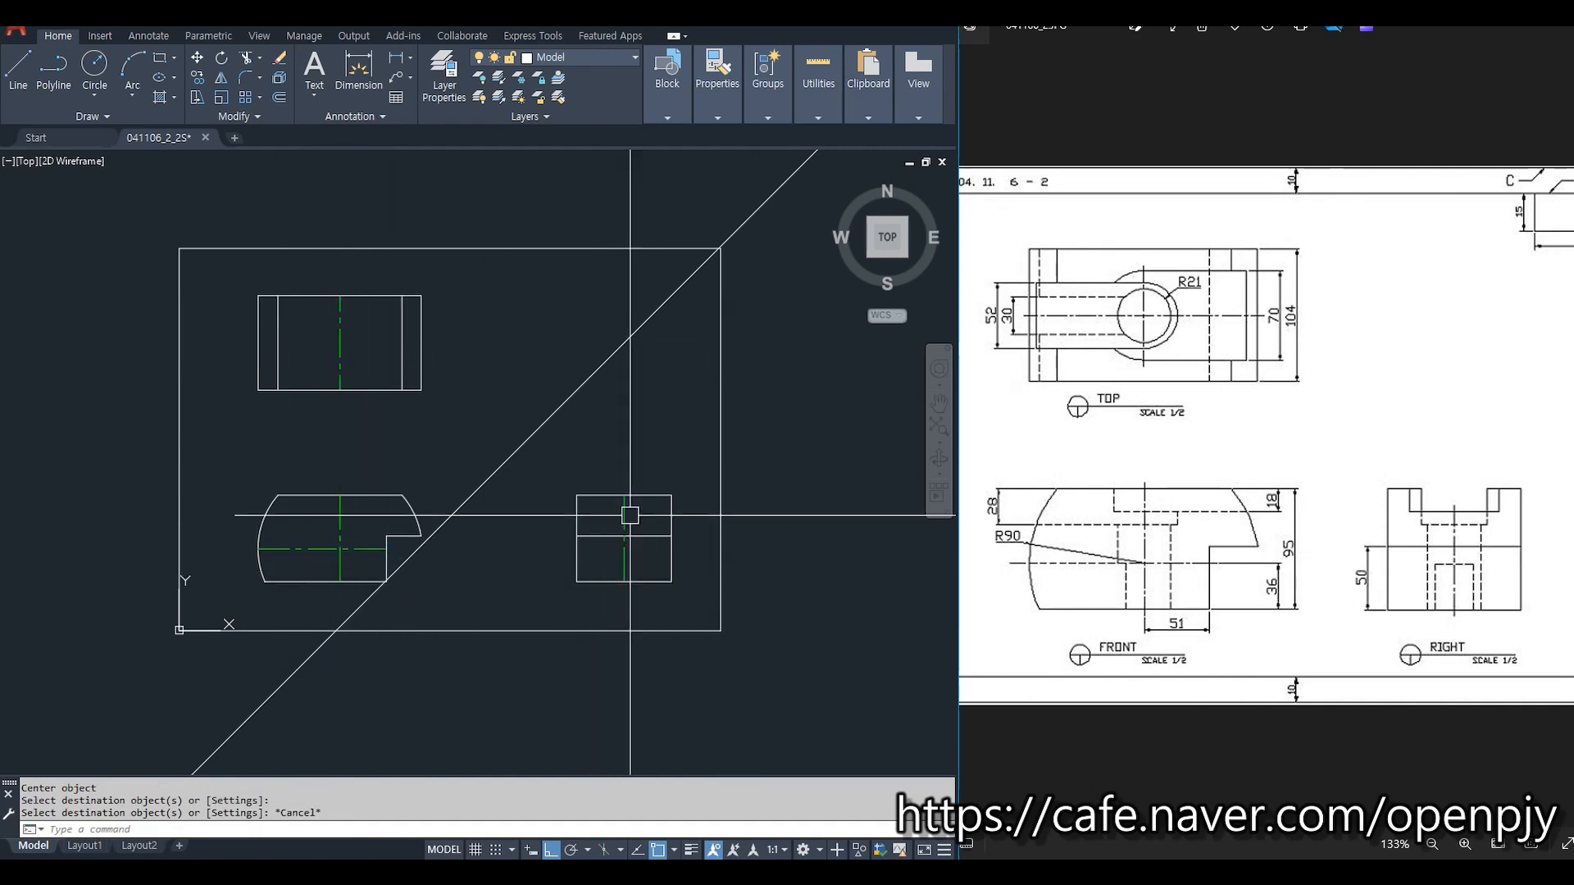
# Draw a horizontal line across the top view between the midpoints of its left and right edges.
pyautogui.moveTo(369, 448); pyautogui.dragTo(451, 476, button='middle')
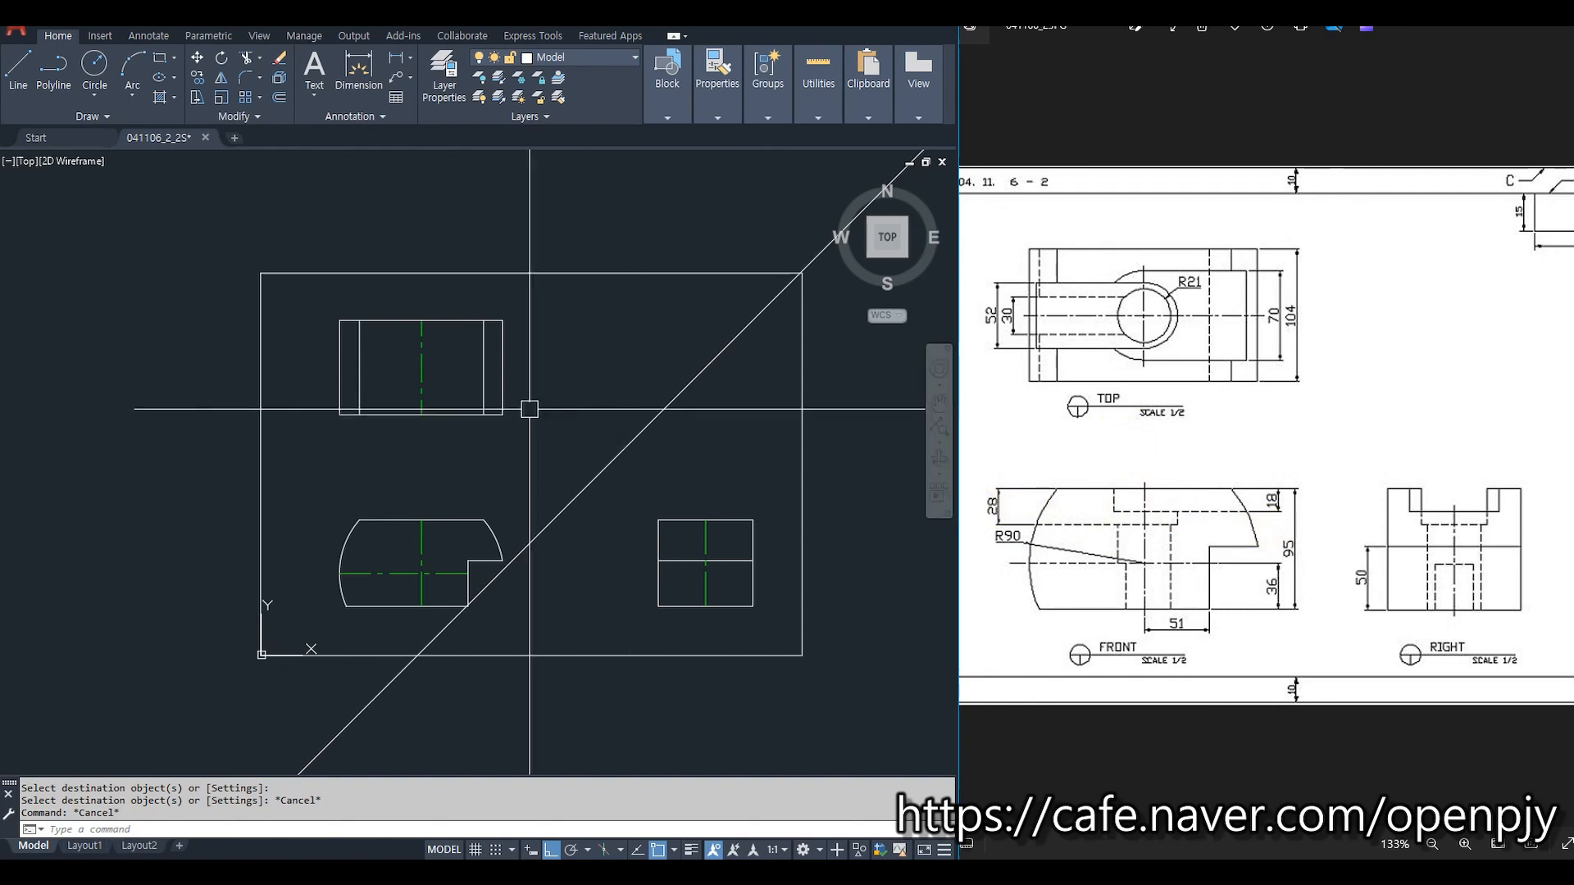
pyautogui.scroll(4, 422, 373)
pyautogui.write('1')
pyautogui.press('Return')
pyautogui.click(225, 360)
pyautogui.click(641, 360)
pyautogui.press('Return')
# Match the top view's middle horizontal line to the properties of the green centreline.
pyautogui.write('ma')
pyautogui.press('Return')
pyautogui.click(471, 363)
pyautogui.press('Escape')
# Draw a circle of diameter 52 at the intersection of the top view's centrelines.
pyautogui.write('c')
pyautogui.press('Return')
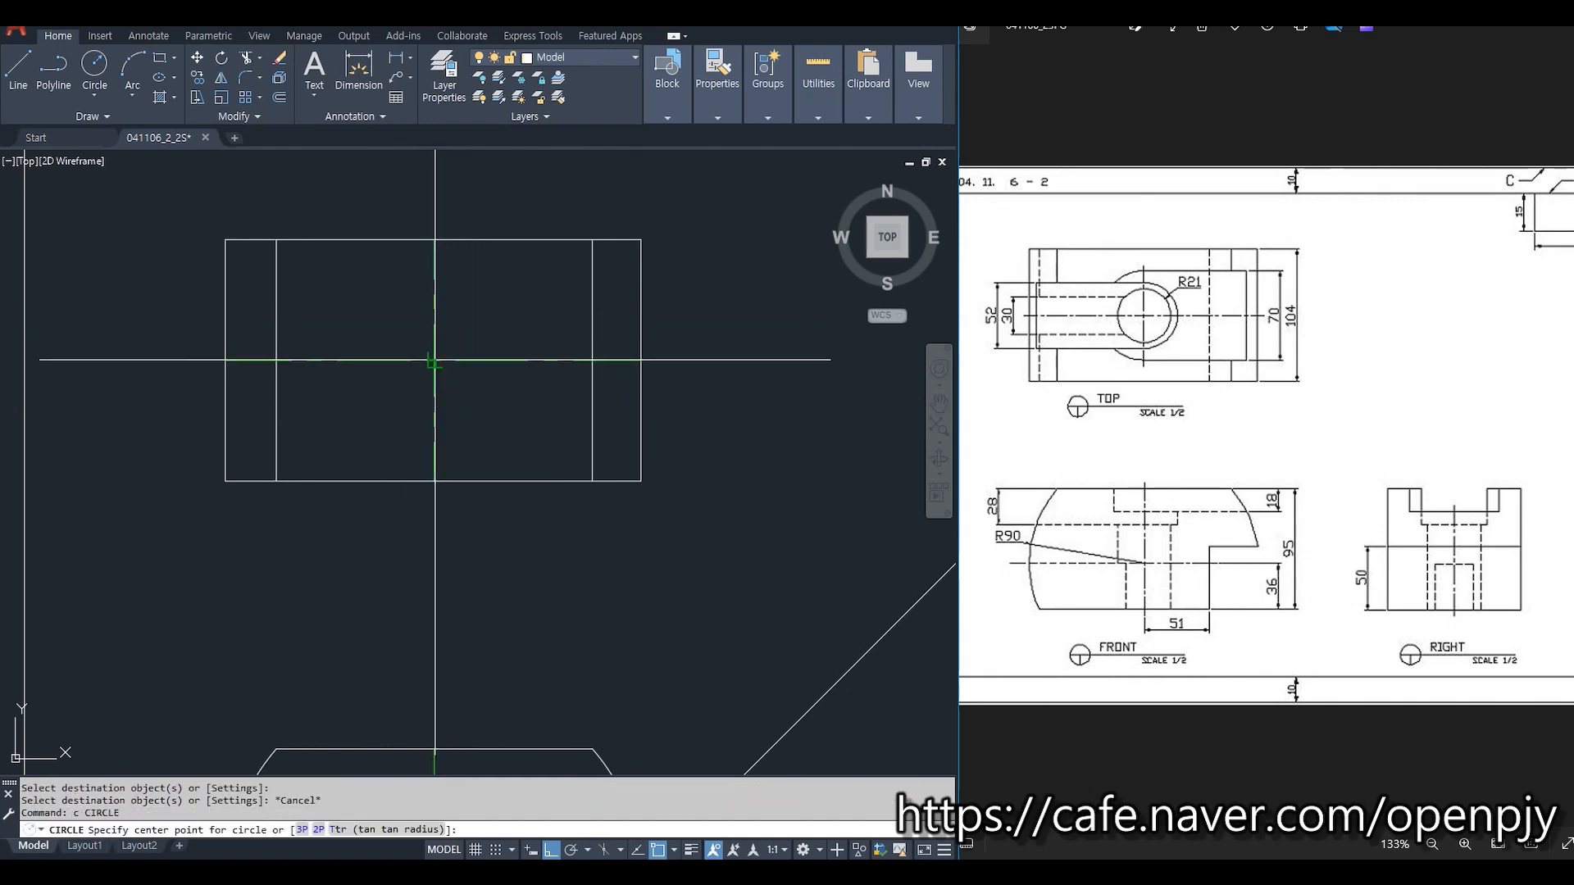
pyautogui.click(434, 360)
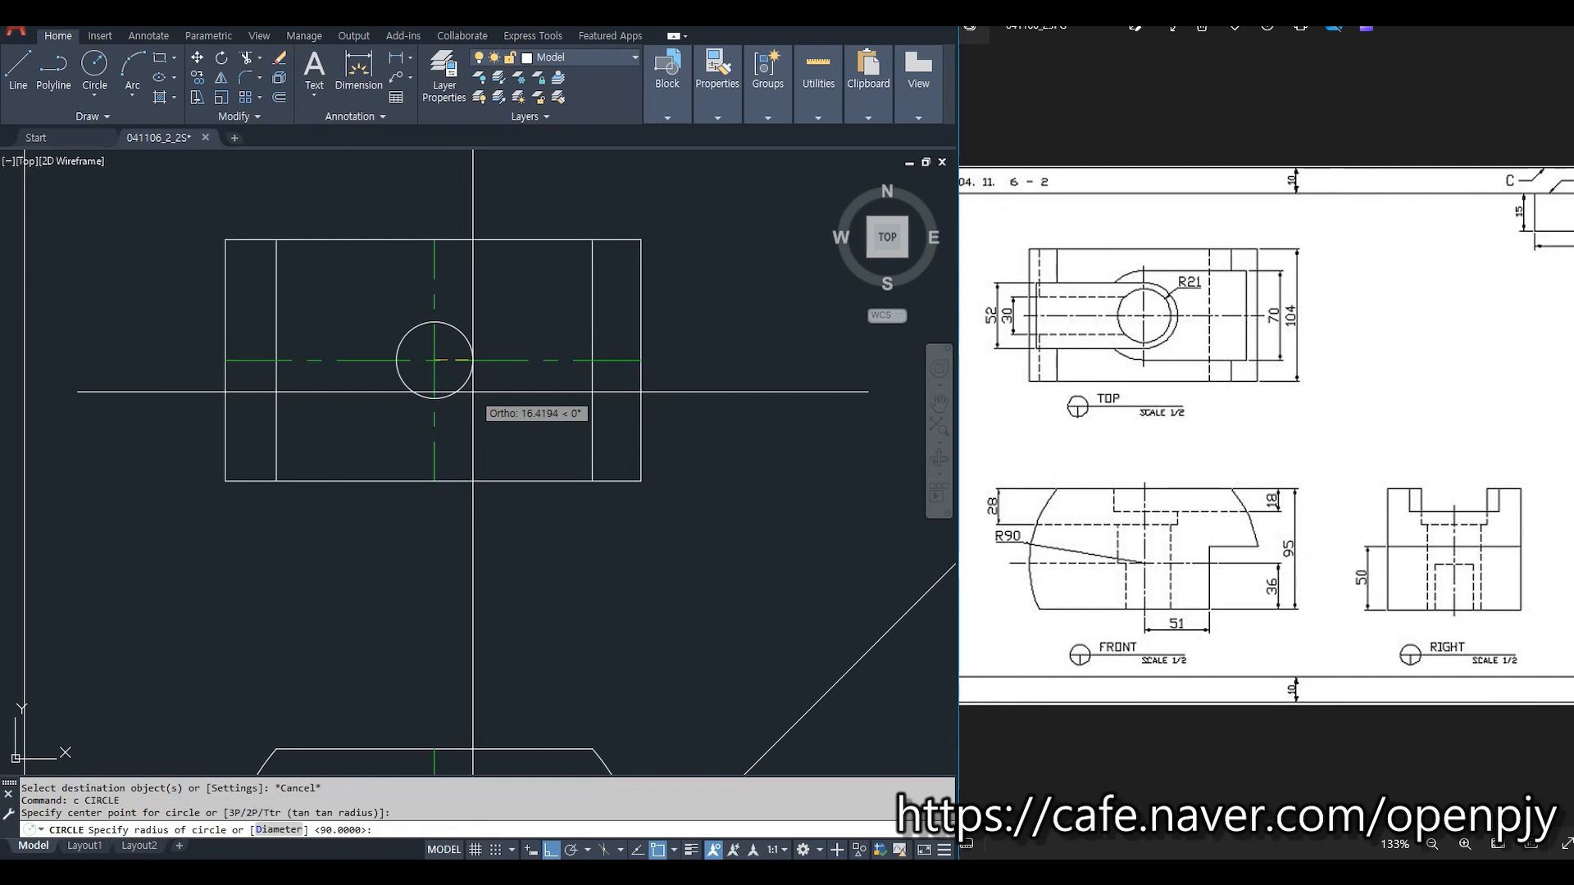
pyautogui.write('d')
pyautogui.press('Return')
pyautogui.write('52')
pyautogui.press('Return')
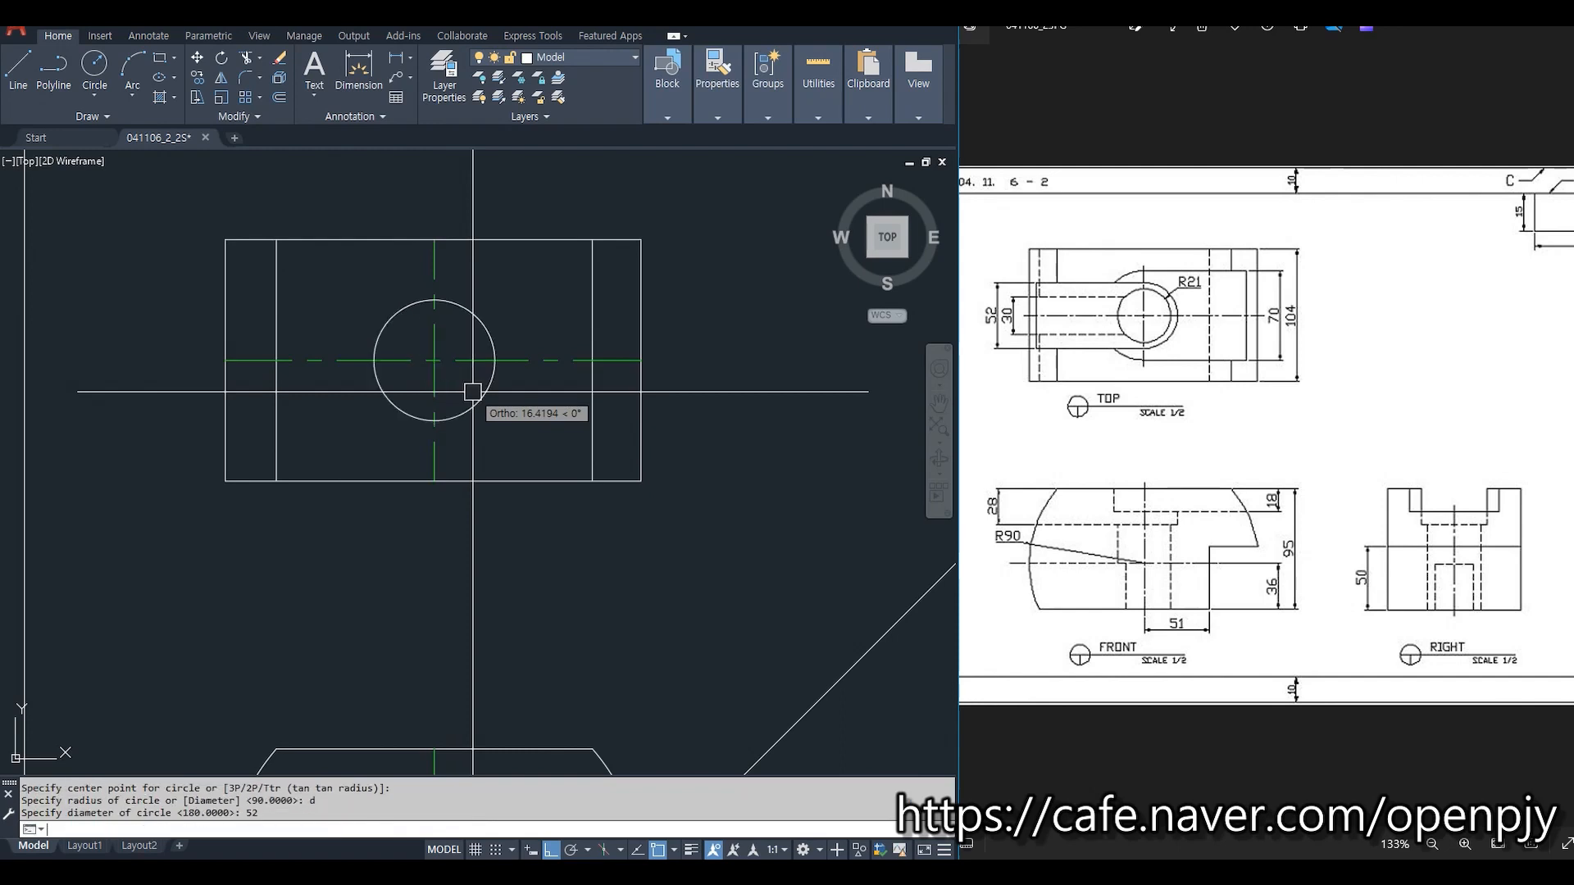
# Project a vertical ray from the 52 circle's right quadrant down through the front view.
pyautogui.write('ray')
pyautogui.press('Return')
pyautogui.click(495, 360)
pyautogui.click(497, 443)
pyautogui.press('Return')
pyautogui.moveTo(519, 764); pyautogui.dragTo(587, 615, button='middle')
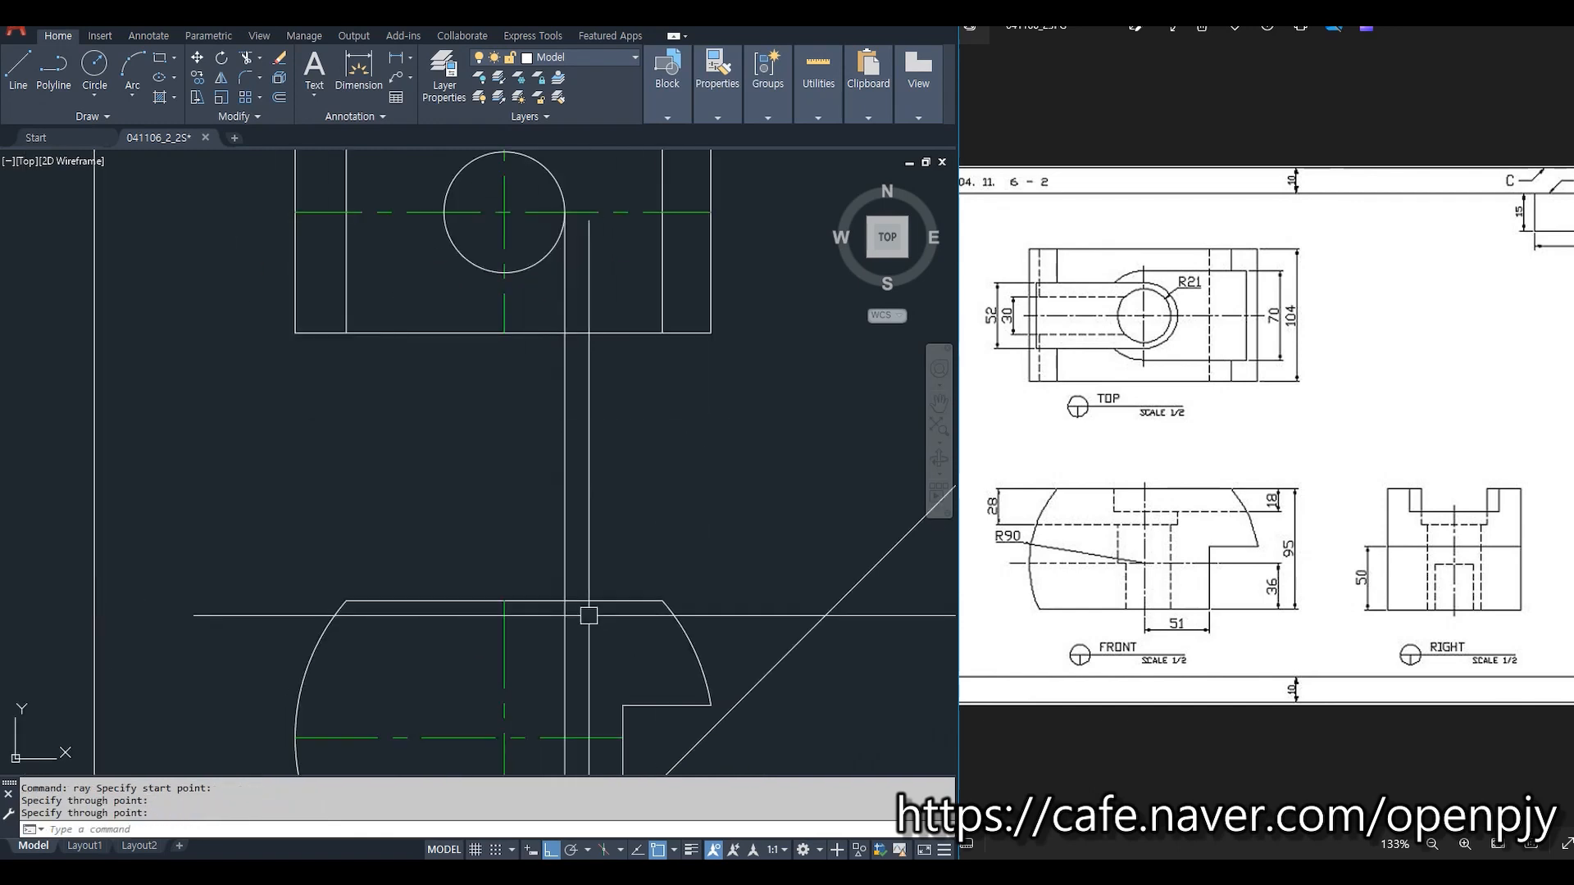
# Draw horizontal rays running left from the 52 circle's bottom and top quadrants.
pyautogui.moveTo(572, 340); pyautogui.dragTo(622, 489, button='middle')
pyautogui.press('Return')
pyautogui.click(552, 420)
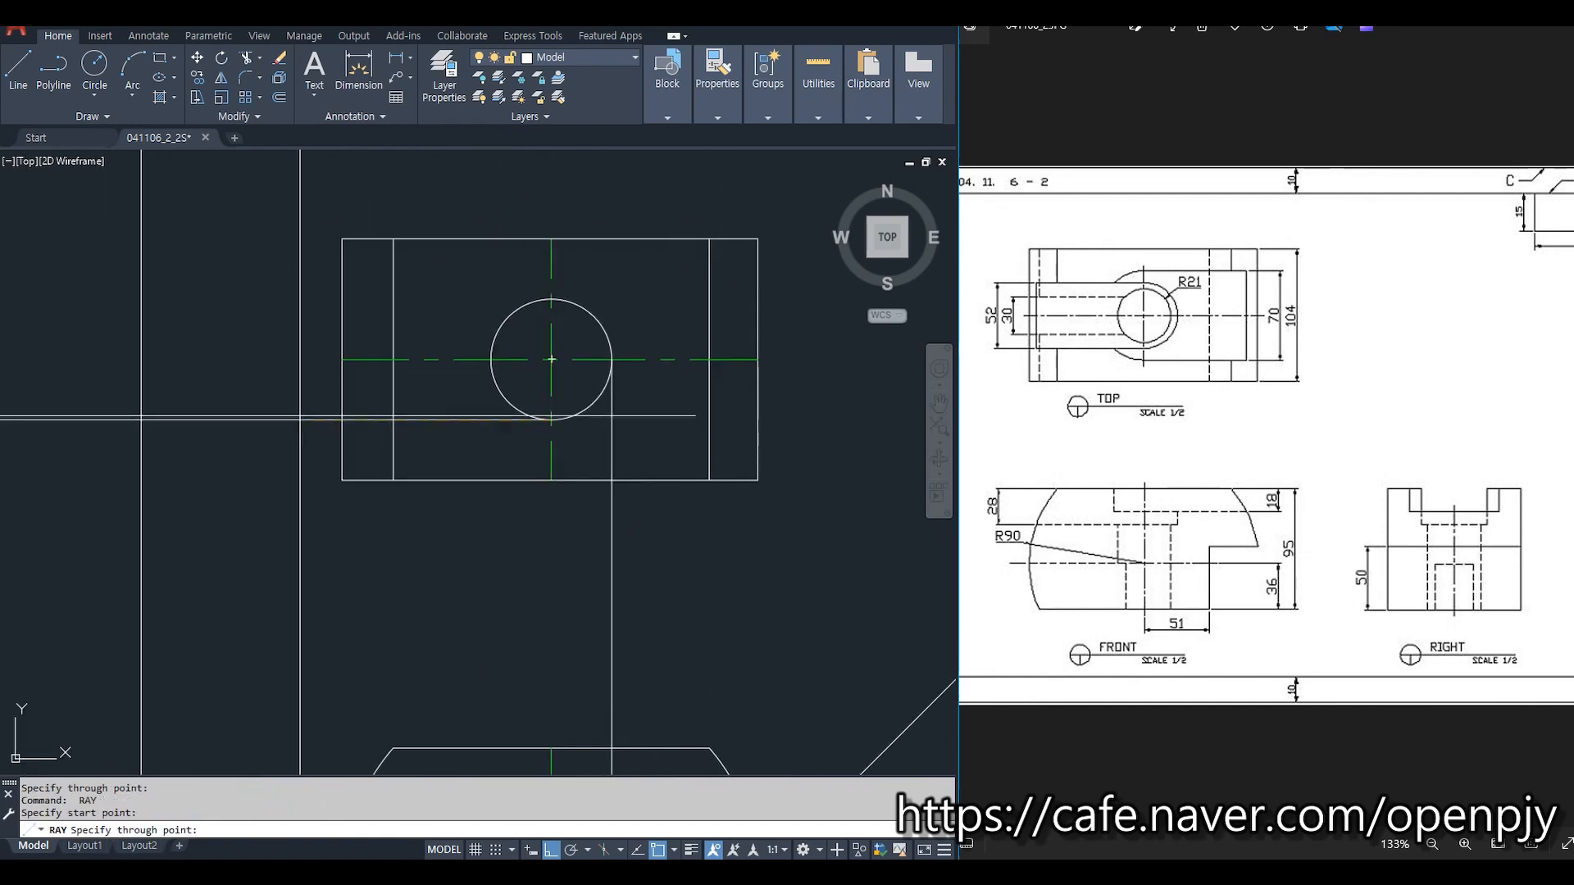
pyautogui.click(275, 311)
pyautogui.press('Return')
# Trim the 52 circle's left half and the left inner vertical line between the two horizontal rays.
pyautogui.write('tr')
pyautogui.press('Return')
pyautogui.click(435, 420)
pyautogui.click(463, 302)
pyautogui.press('Return')
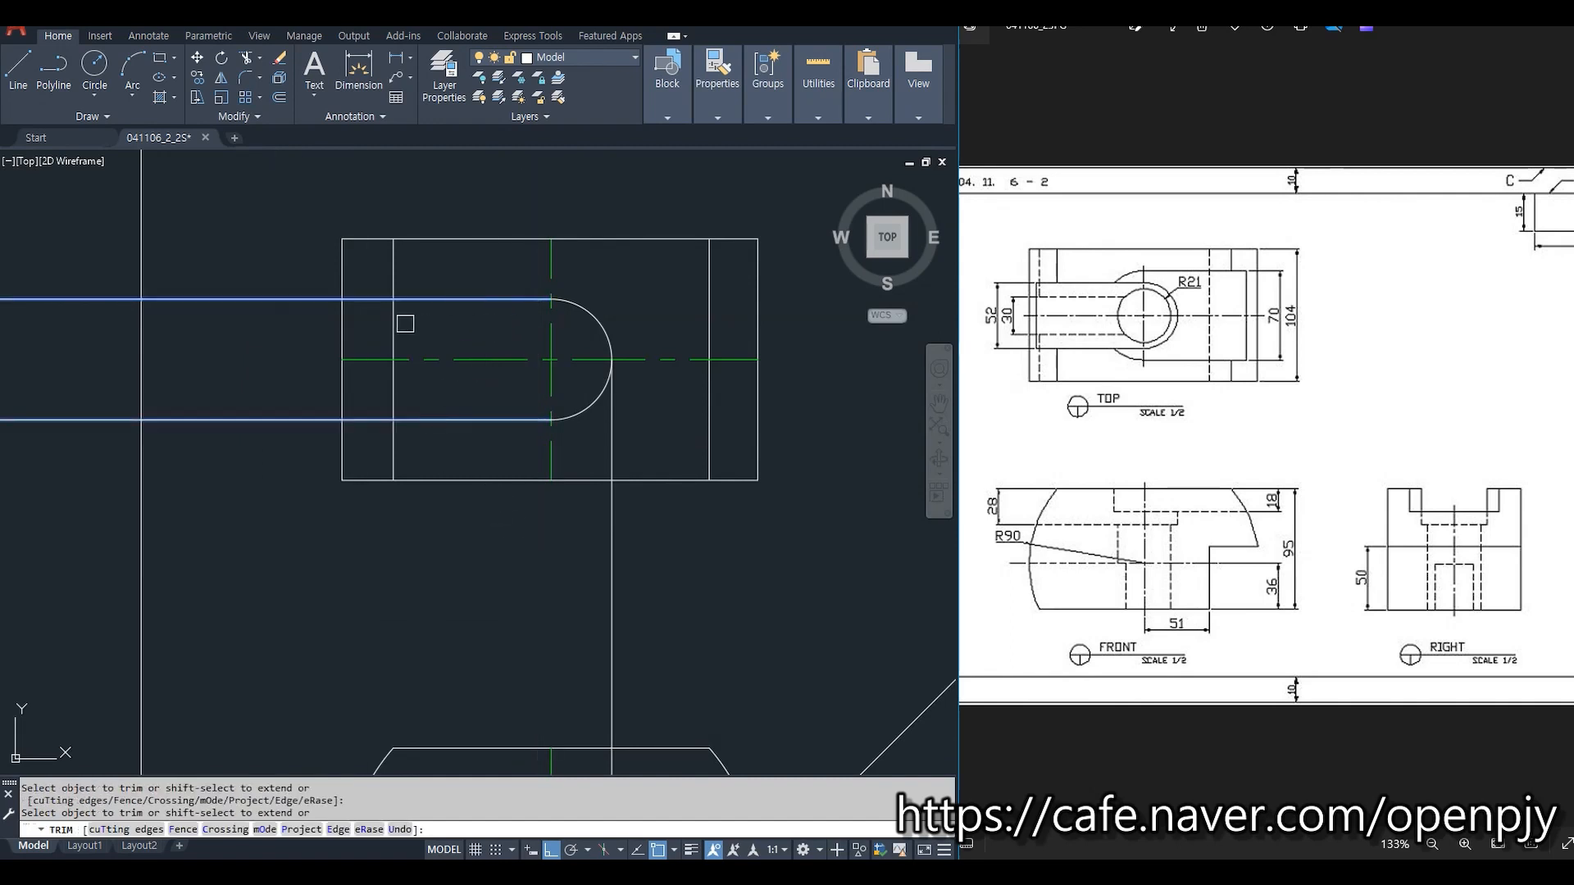
pyautogui.press('Escape')
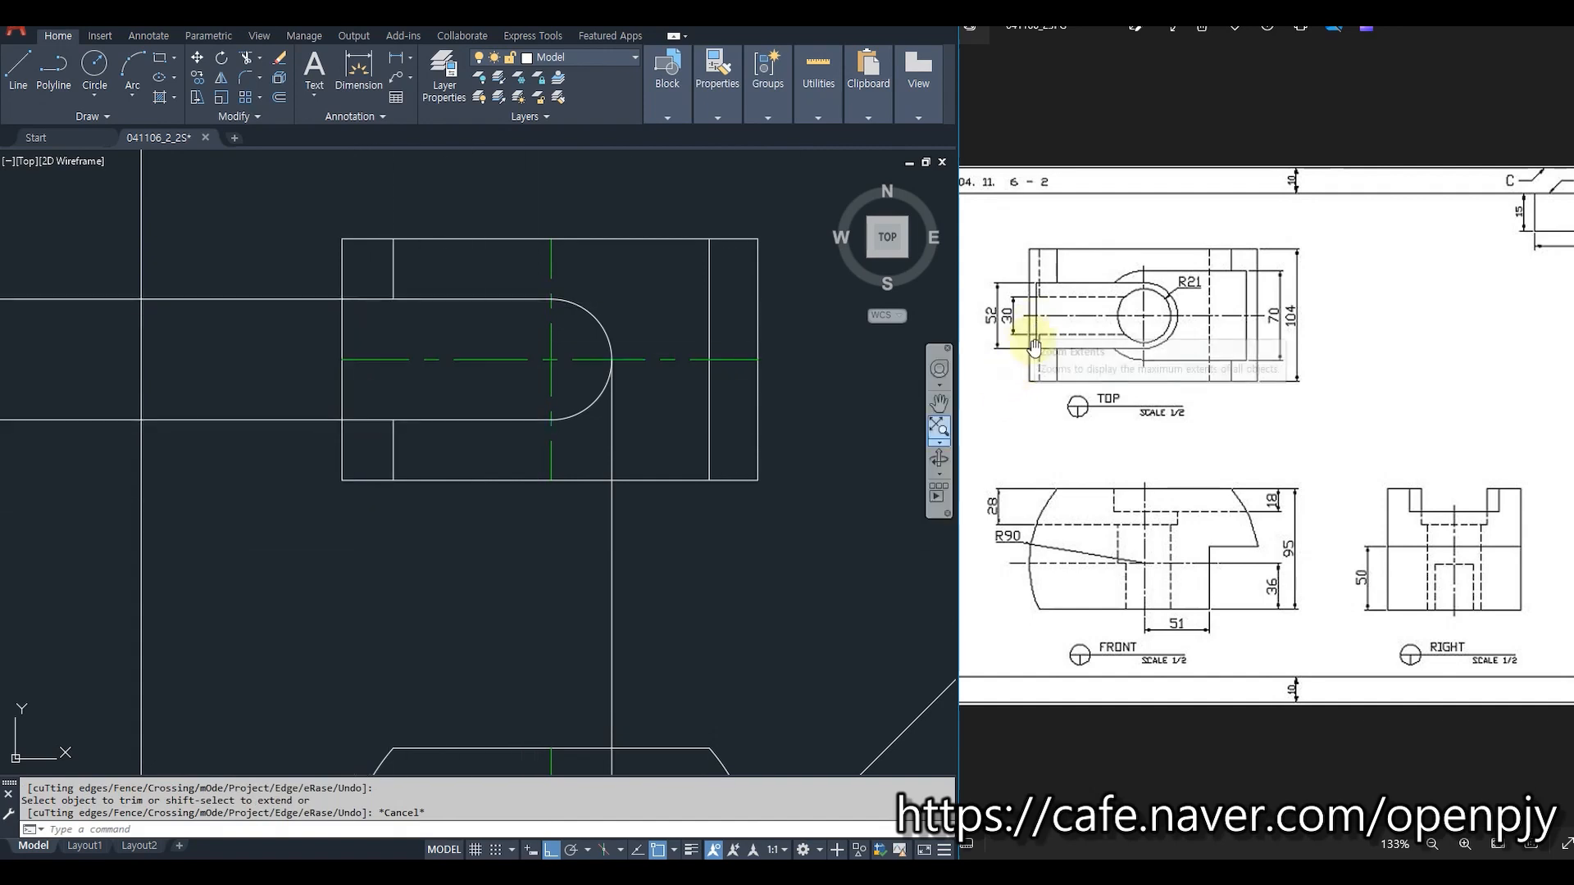
# Offset the front view's top edge 28 downward.
pyautogui.scroll(-4, 564, 561)
pyautogui.scroll(4, 602, 541)
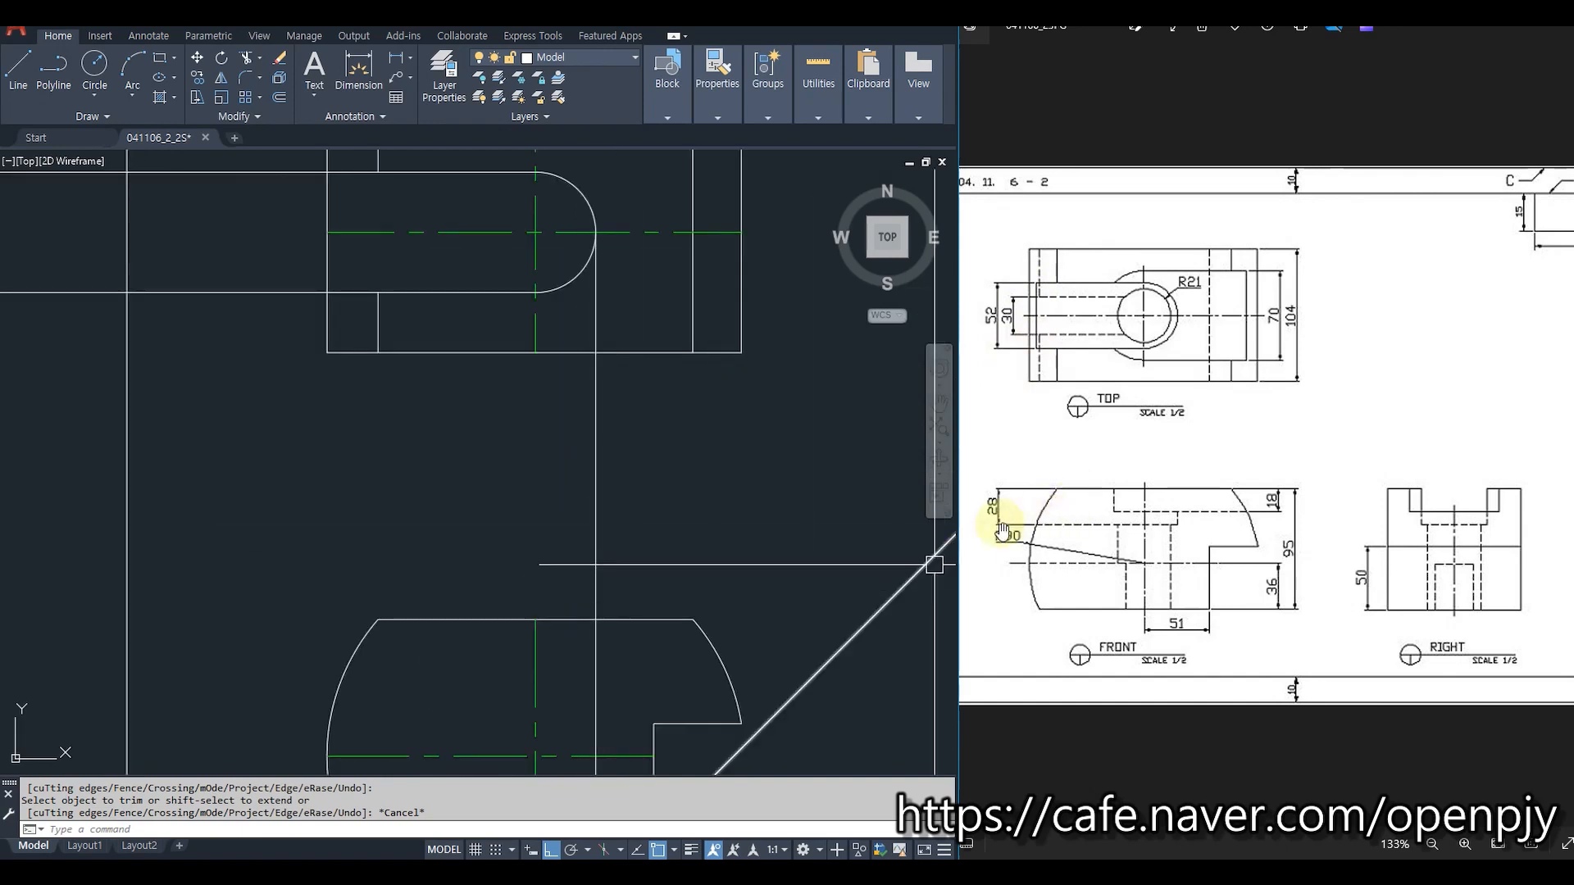
pyautogui.press('Return')
pyautogui.write('28')
pyautogui.press('Return')
pyautogui.click(509, 620)
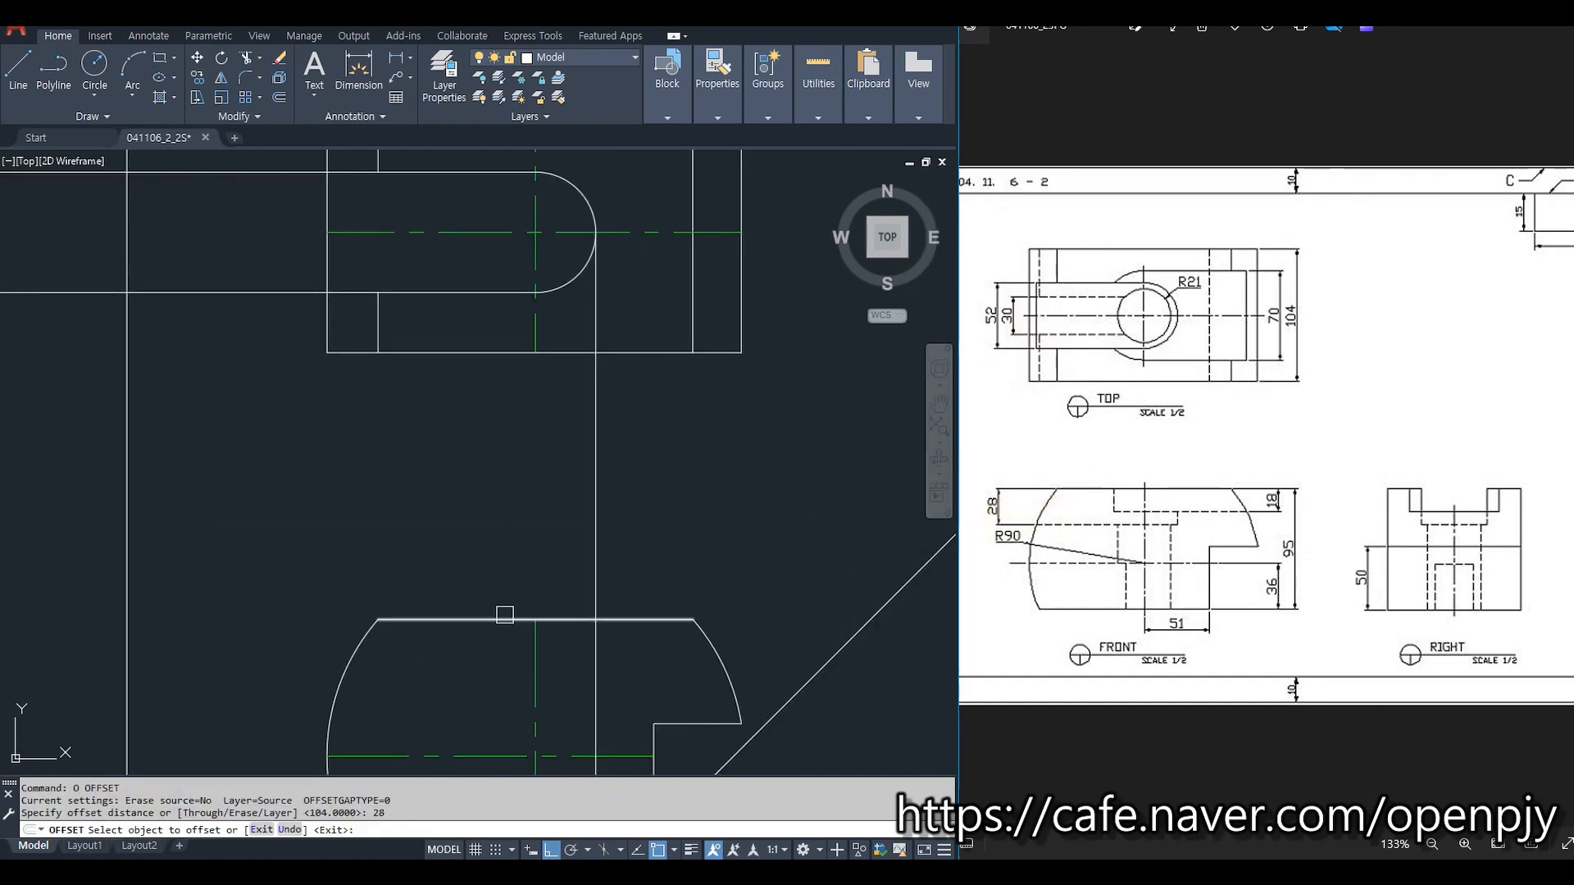
pyautogui.click(470, 649)
pyautogui.press('Escape')
# Join the offset line and the projected vertical ray into a sharp corner with a zero-radius Fillet.
pyautogui.moveTo(478, 681); pyautogui.dragTo(514, 567, button='middle')
pyautogui.write('f')
pyautogui.press('Return')
pyautogui.click(622, 573)
pyautogui.click(635, 539)
pyautogui.press('Escape')
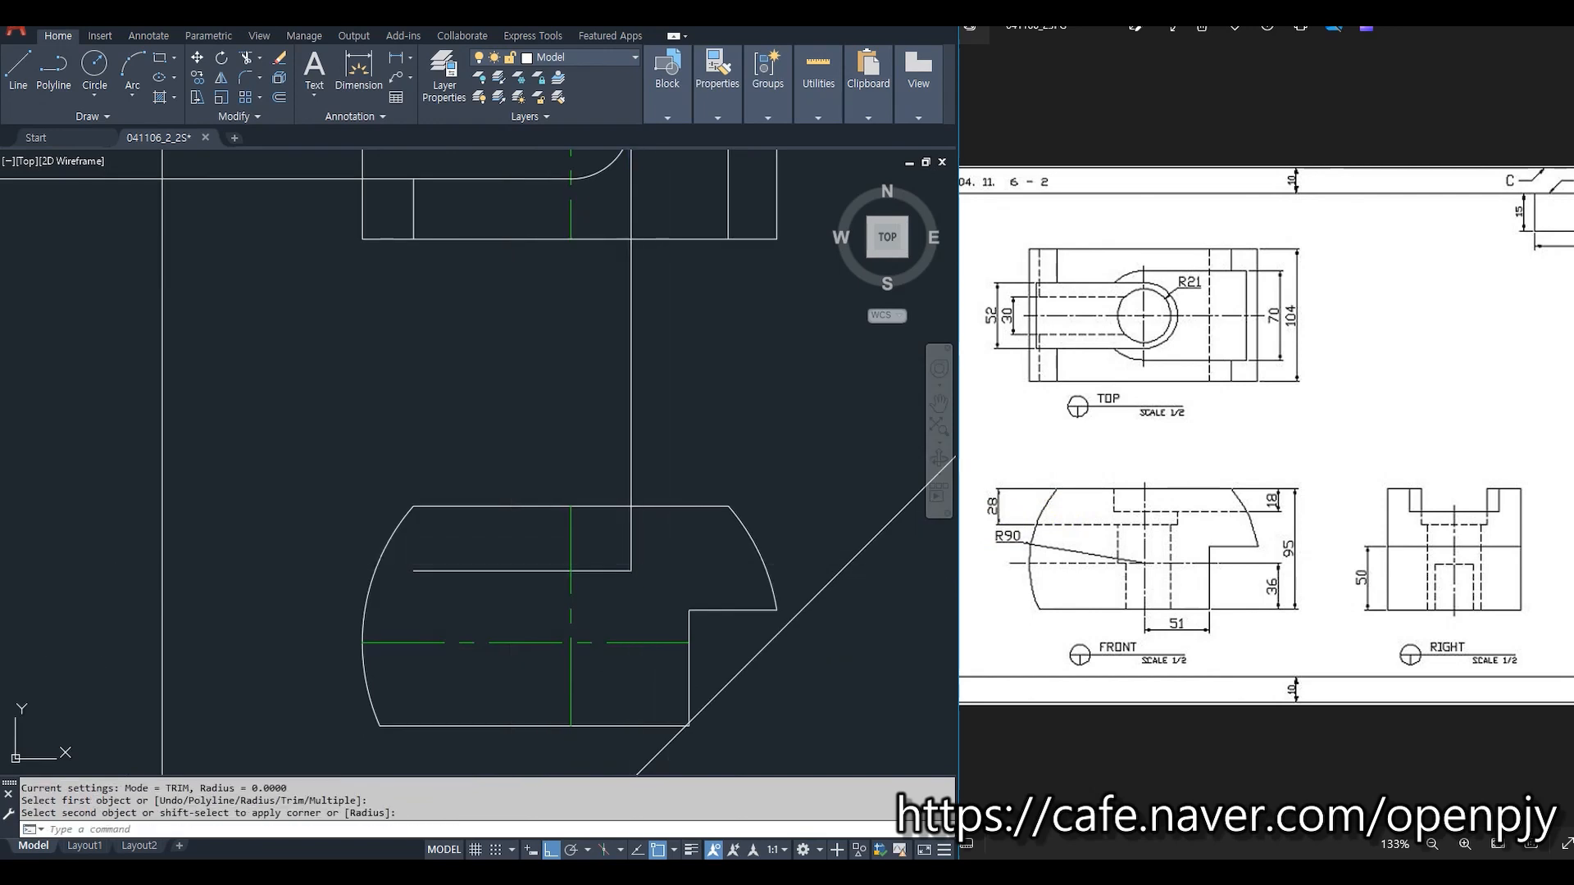
# Trim the projected vertical line above the front view's top edge.
pyautogui.write('tr')
pyautogui.press('Return')
pyautogui.click(667, 507)
pyautogui.press('Return')
pyautogui.click(629, 467)
pyautogui.press('Escape')
# Extend the slot's bottom line in the front view to the left arc.
pyautogui.write('ex')
pyautogui.press('Return')
pyautogui.click(386, 581)
pyautogui.click(324, 561)
pyautogui.press('Return')
pyautogui.click(419, 569)
pyautogui.press('Escape')
# Put the front view's slot bottom line and its vertical end line on the Hidden layer.
pyautogui.click(640, 592)
pyautogui.click(611, 545)
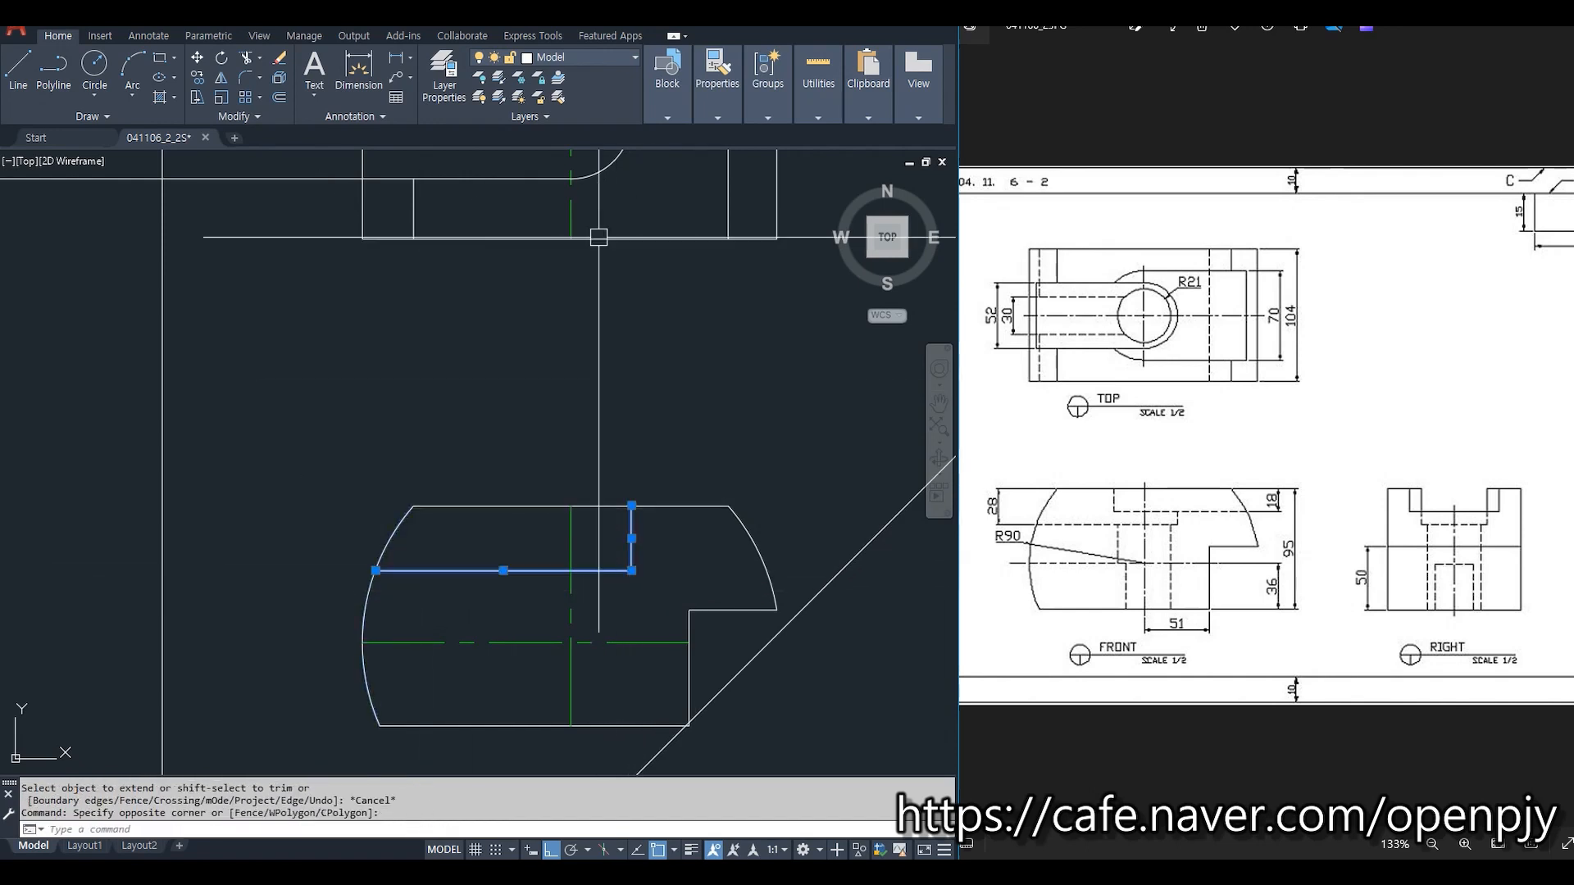
pyautogui.click(600, 52)
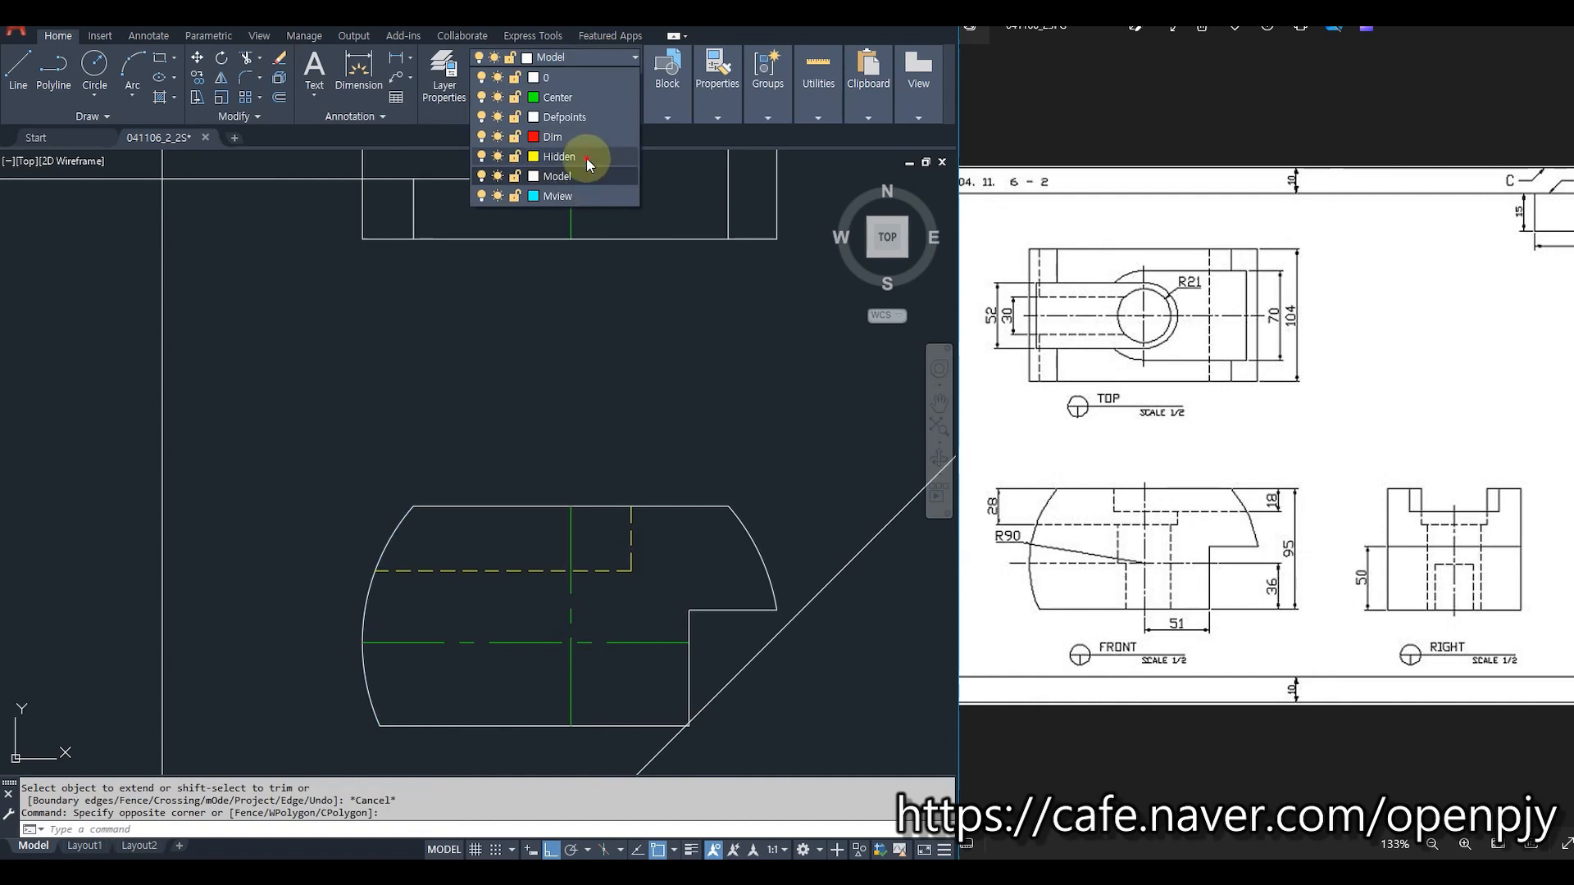
pyautogui.click(587, 157)
pyautogui.press('Escape')
pyautogui.press('Escape')
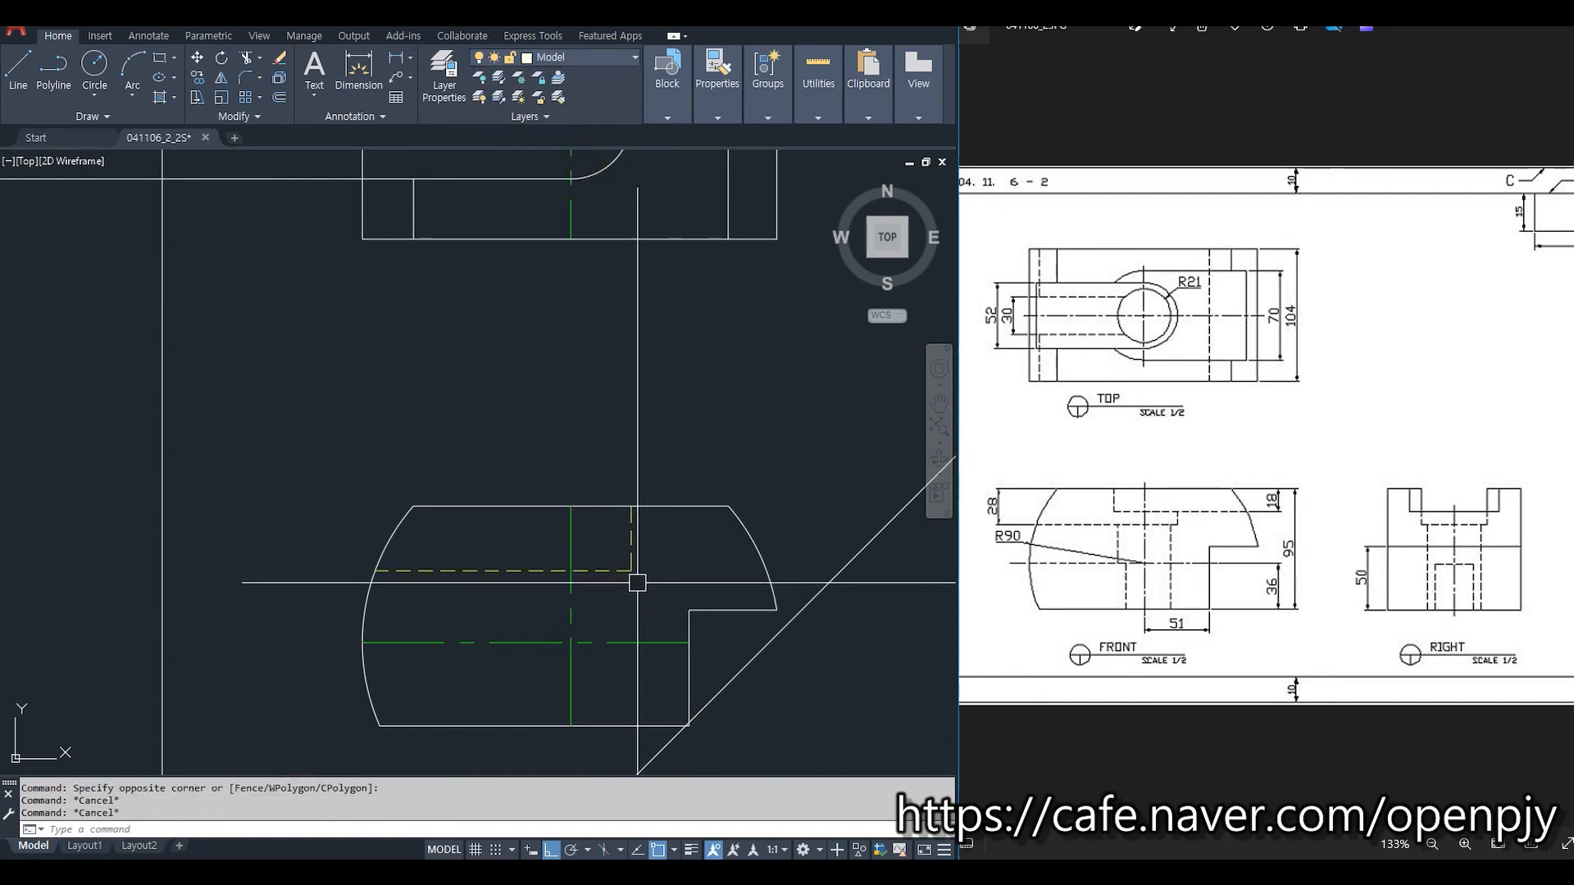
# Project a vertical ray up through the top view from the left end of the front view's hidden slot line.
pyautogui.write('ray')
pyautogui.press('Return')
pyautogui.click(375, 571)
pyautogui.click(375, 393)
pyautogui.press('Return')
pyautogui.moveTo(470, 371); pyautogui.dragTo(491, 651, button='middle')
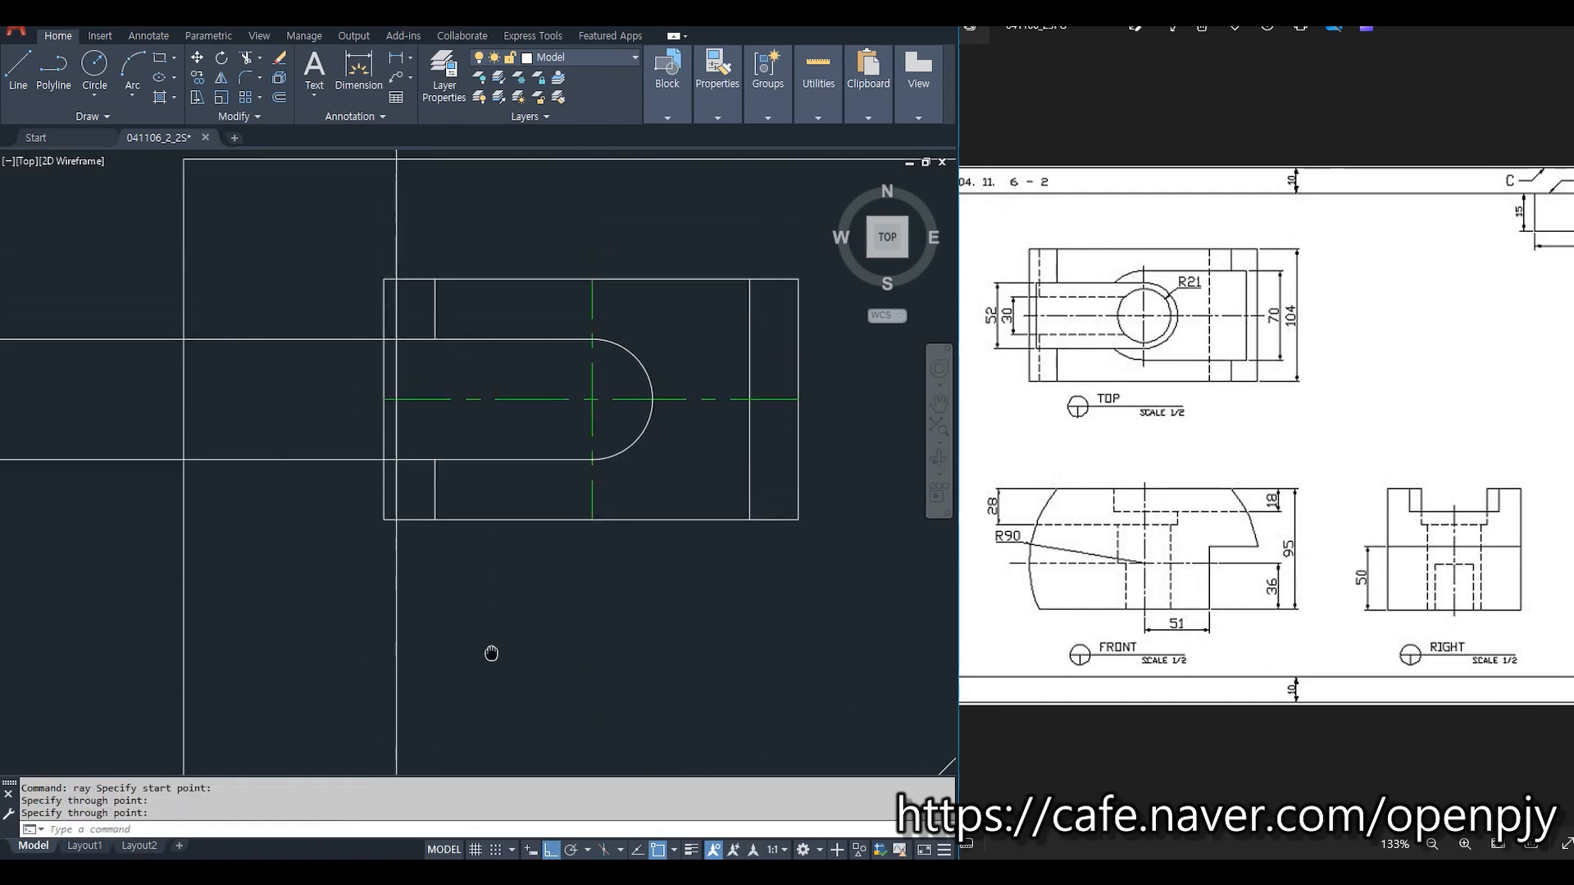
# Close the top view slot's left end by filleting both horizontal rays to the projected vertical ray with sharp corners.
pyautogui.write('f')
pyautogui.press('Return')
pyautogui.click(411, 452)
pyautogui.click(402, 439)
pyautogui.press('Return')
pyautogui.click(402, 363)
pyautogui.click(408, 341)
pyautogui.press('Escape')
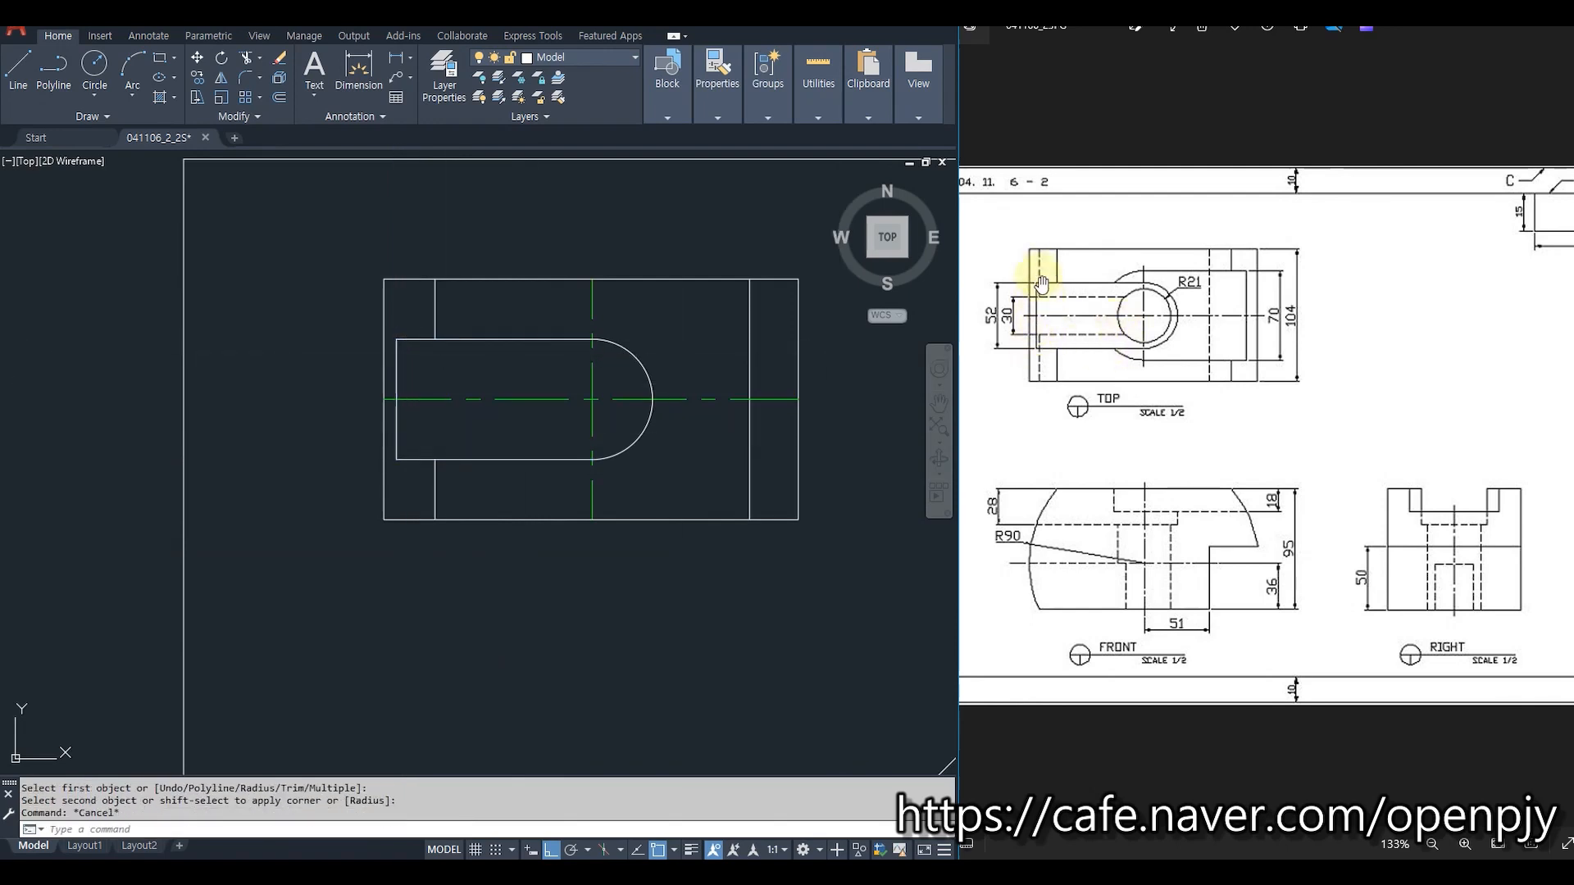
# Draw a circle of diameter 70 at the intersection of the top view's centrelines.
pyautogui.scroll(-2, 547, 163)
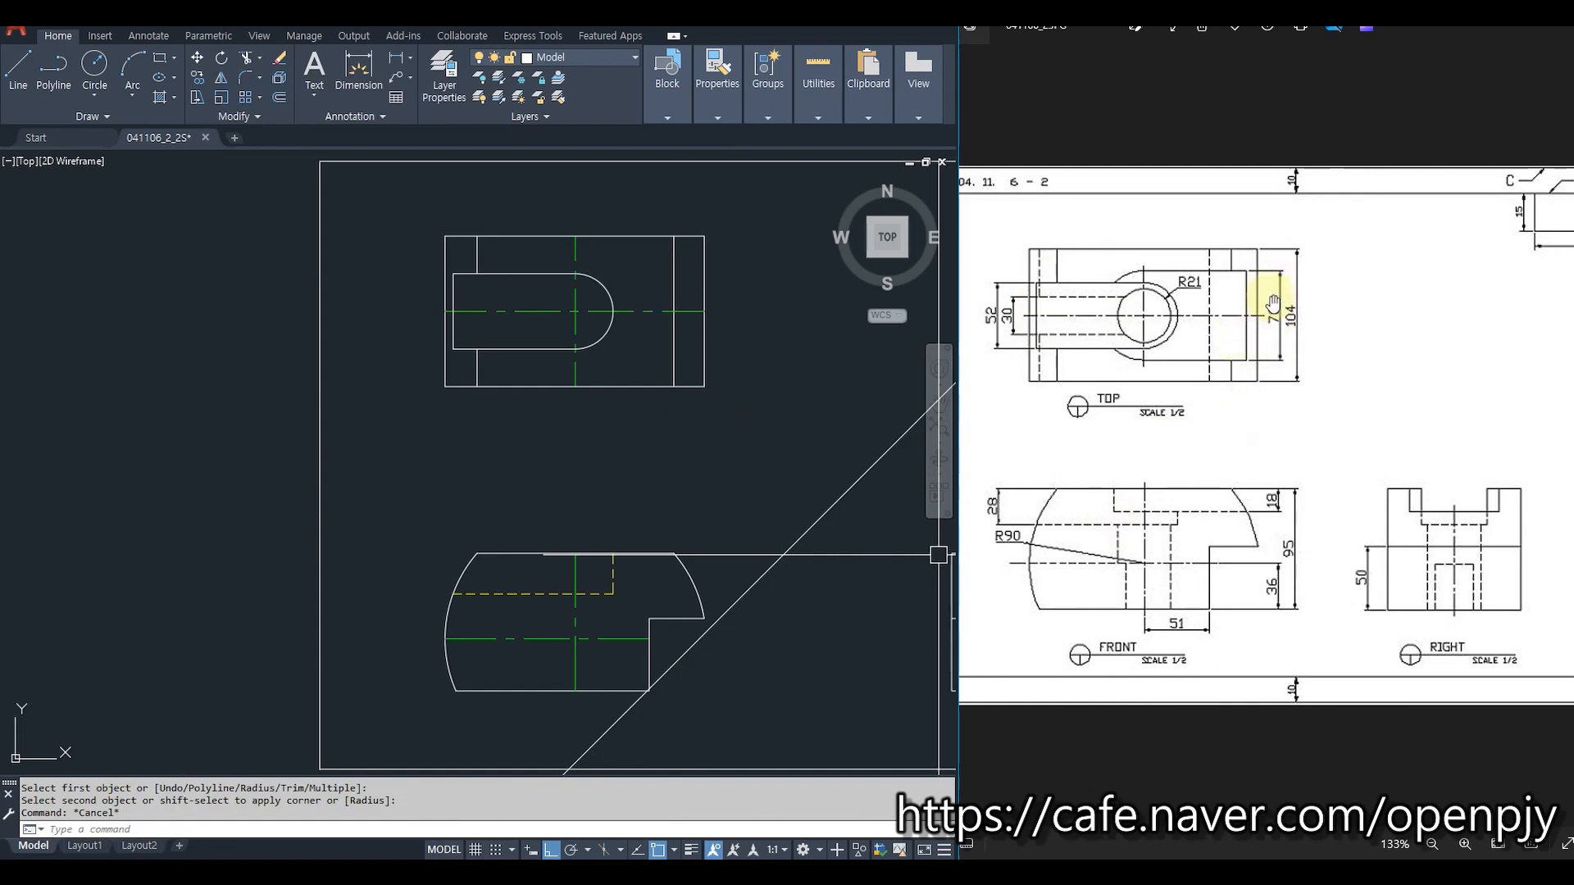
pyautogui.scroll(2, 584, 317)
pyautogui.write('c')
pyautogui.press('Return')
pyautogui.click(572, 309)
pyautogui.scroll(5, 573, 309)
pyautogui.write('d')
pyautogui.press('Return')
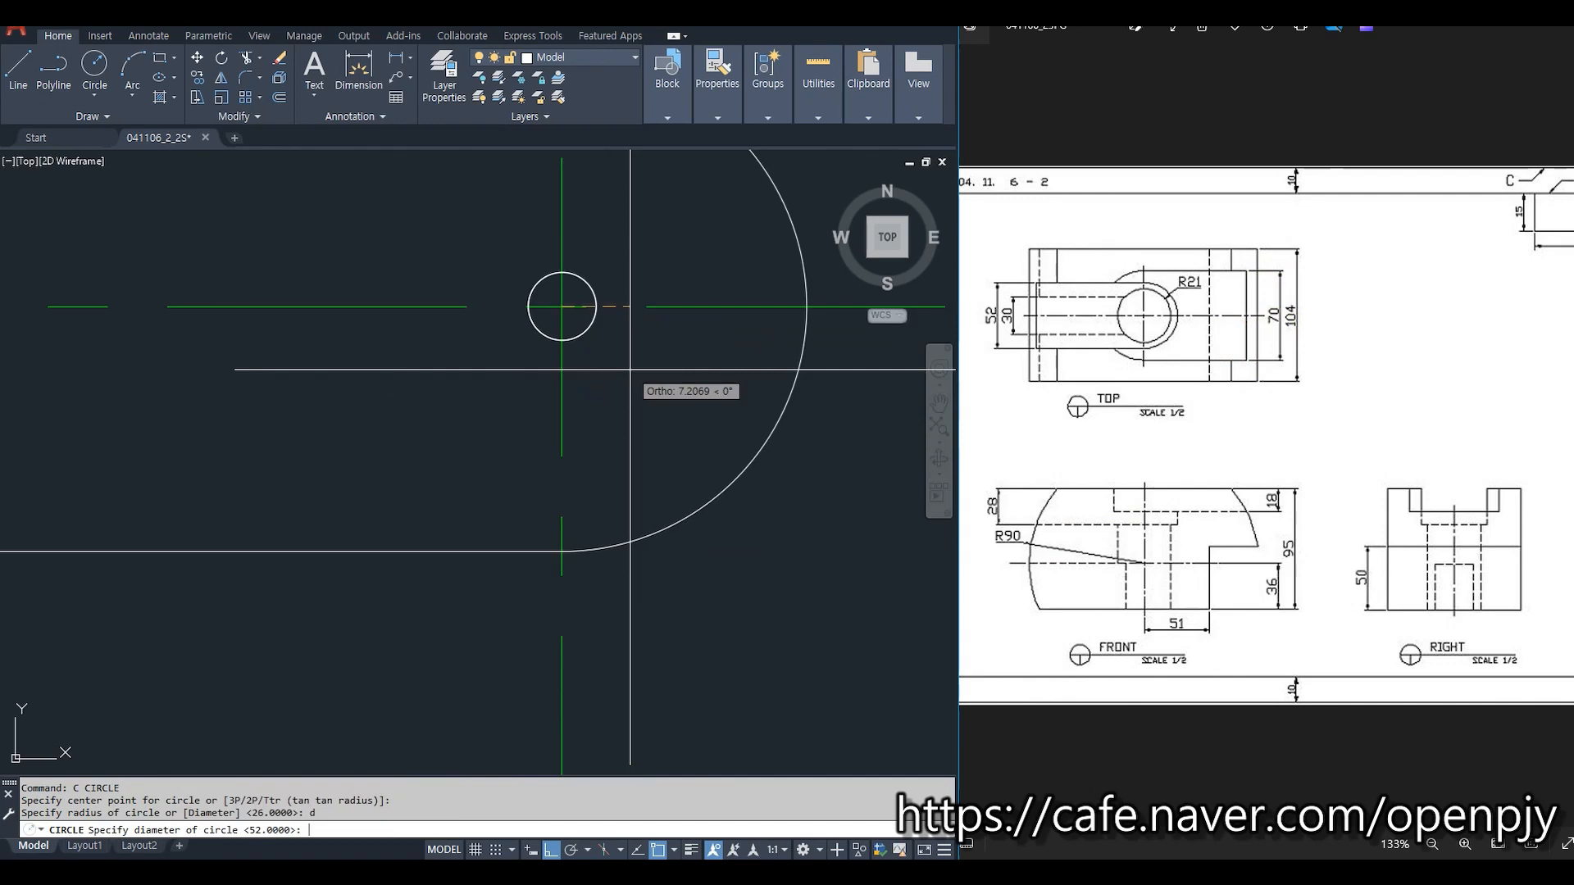
pyautogui.write('70')
pyautogui.press('Return')
# Draw horizontal lines from the 70 circle's bottom and top quadrants rightward past the top view's right edge.
pyautogui.scroll(-5, 608, 366)
pyautogui.moveTo(721, 450); pyautogui.dragTo(698, 483, button='middle')
pyautogui.write('l')
pyautogui.press('Return')
pyautogui.click(502, 435)
pyautogui.click(804, 439)
pyautogui.press('Return')
pyautogui.press('Return')
pyautogui.click(503, 275)
pyautogui.click(748, 274)
pyautogui.press('Return')
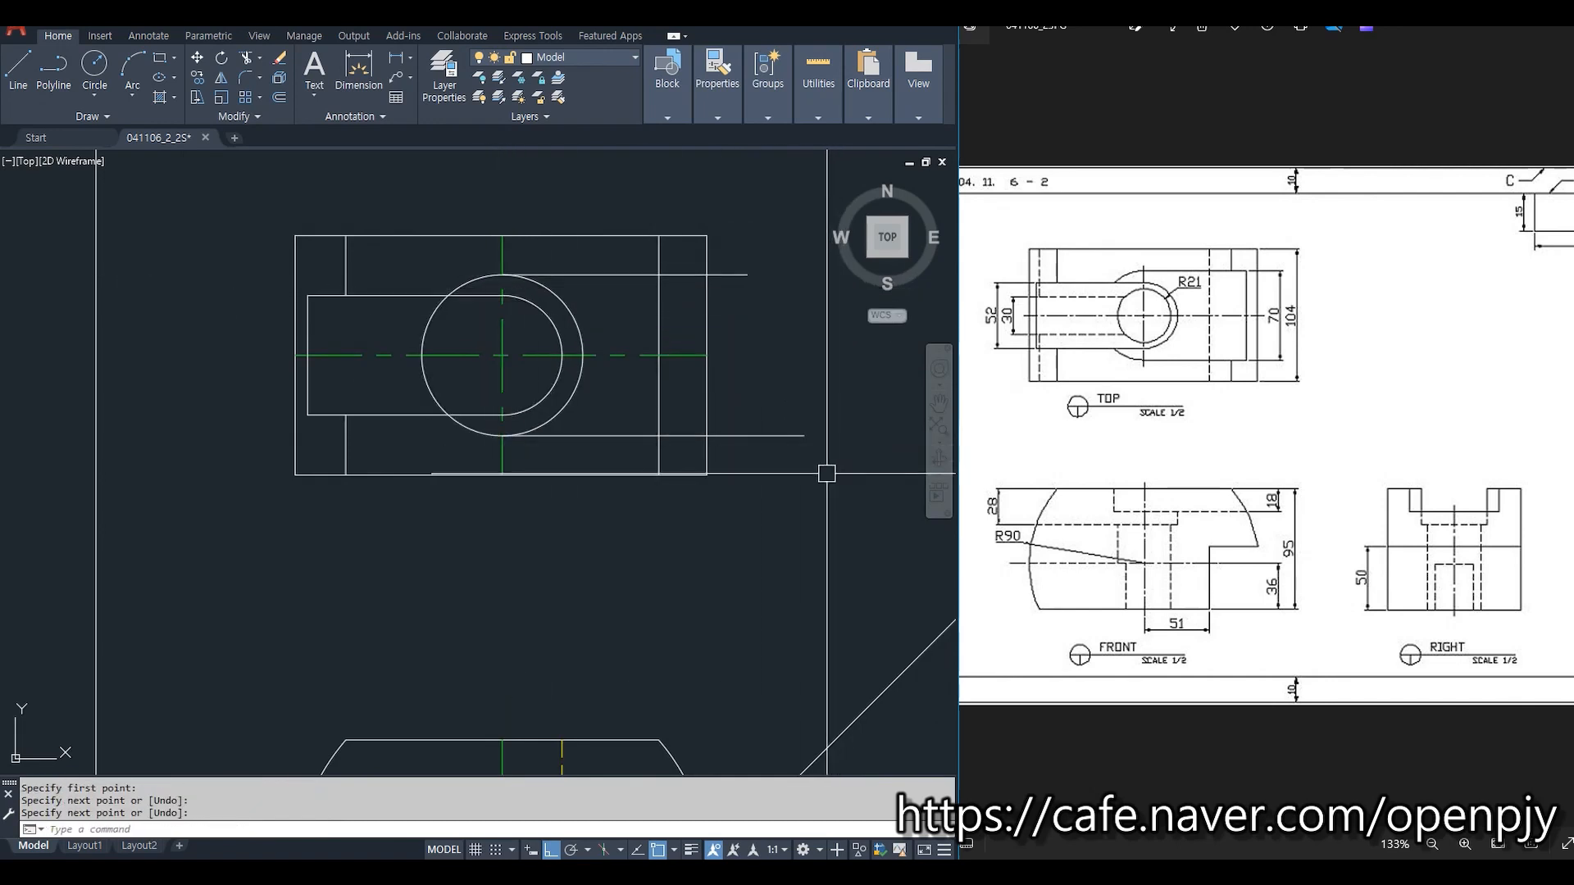
# Trim the right half of the 70 circle between the two horizontal lines.
pyautogui.write('tr')
pyautogui.press('Return')
pyautogui.click(587, 434)
pyautogui.click(604, 275)
pyautogui.press('Return')
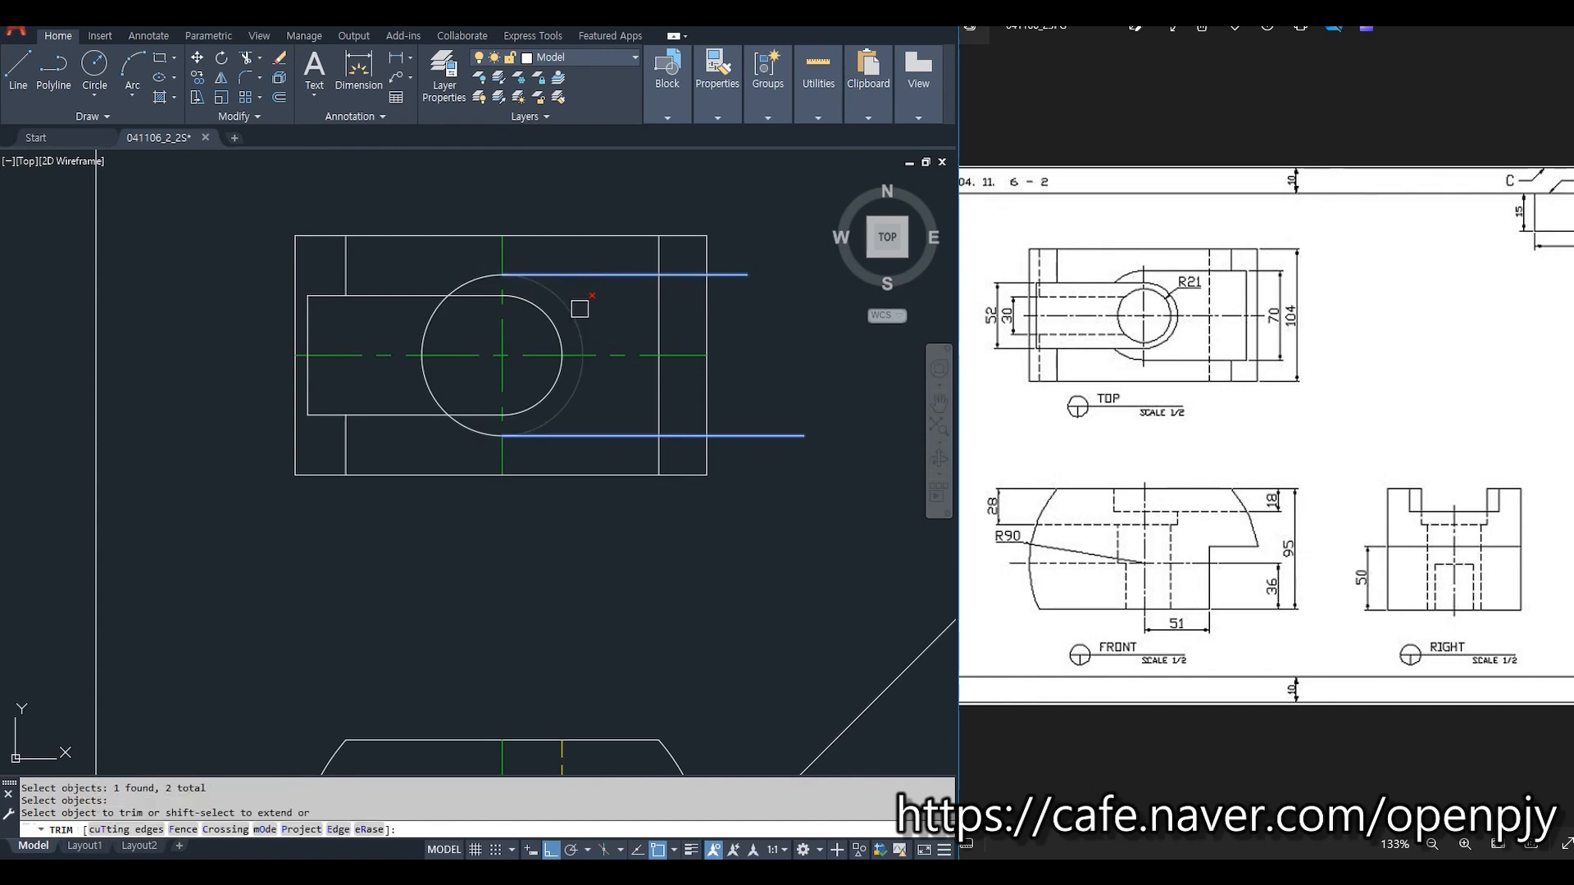
pyautogui.press('Escape')
# Trim the 70 circle's remaining arc between the slot's two horizontal edges.
pyautogui.write('tr')
pyautogui.press('Return')
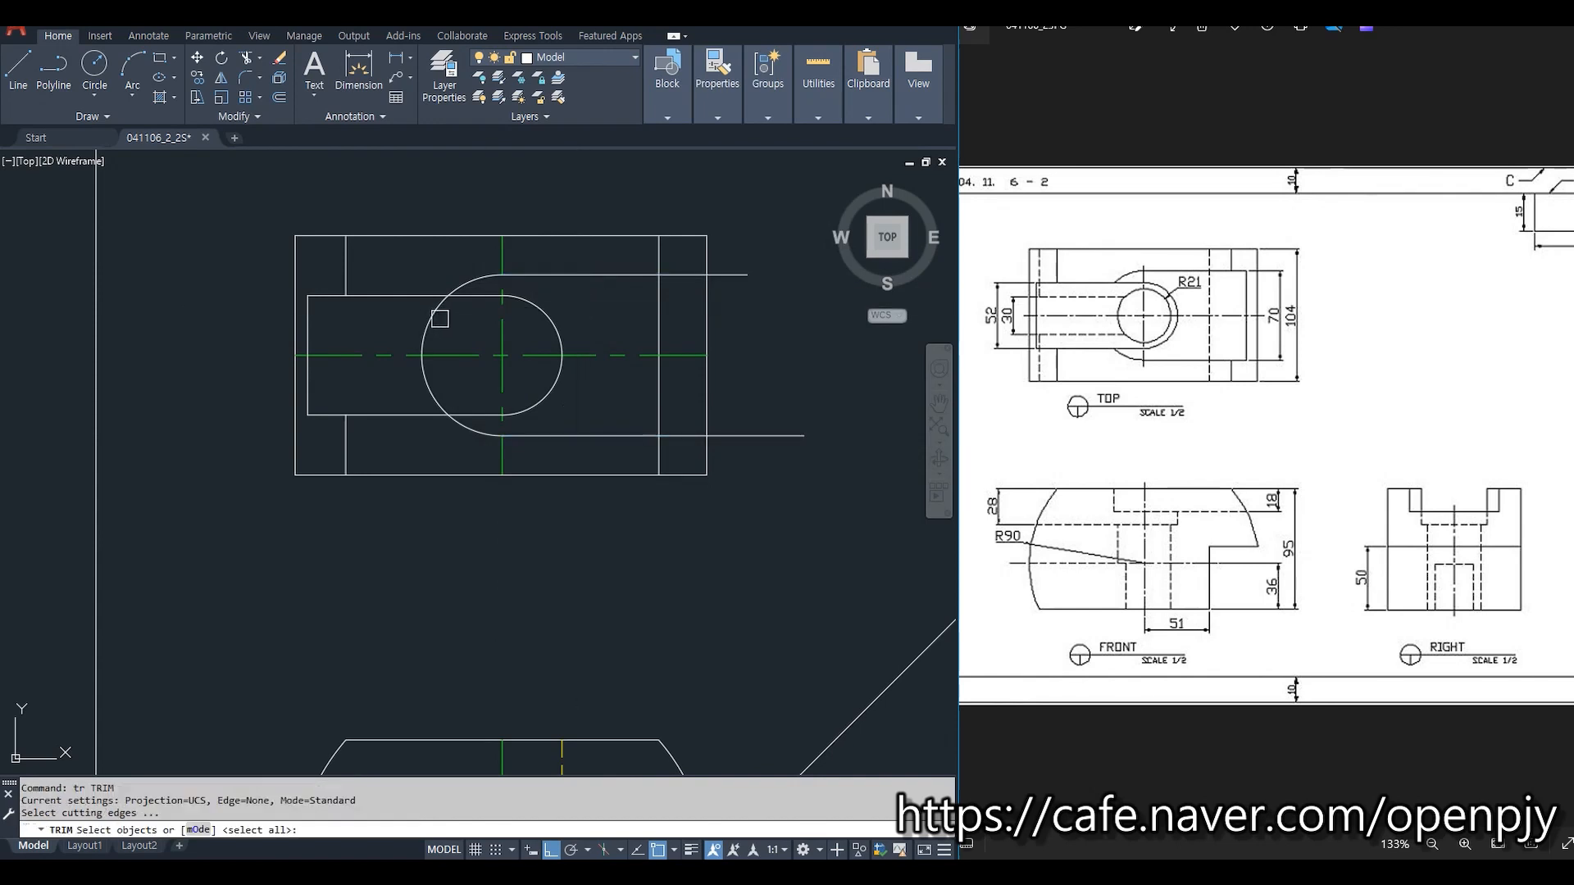
pyautogui.click(410, 414)
pyautogui.press('Return')
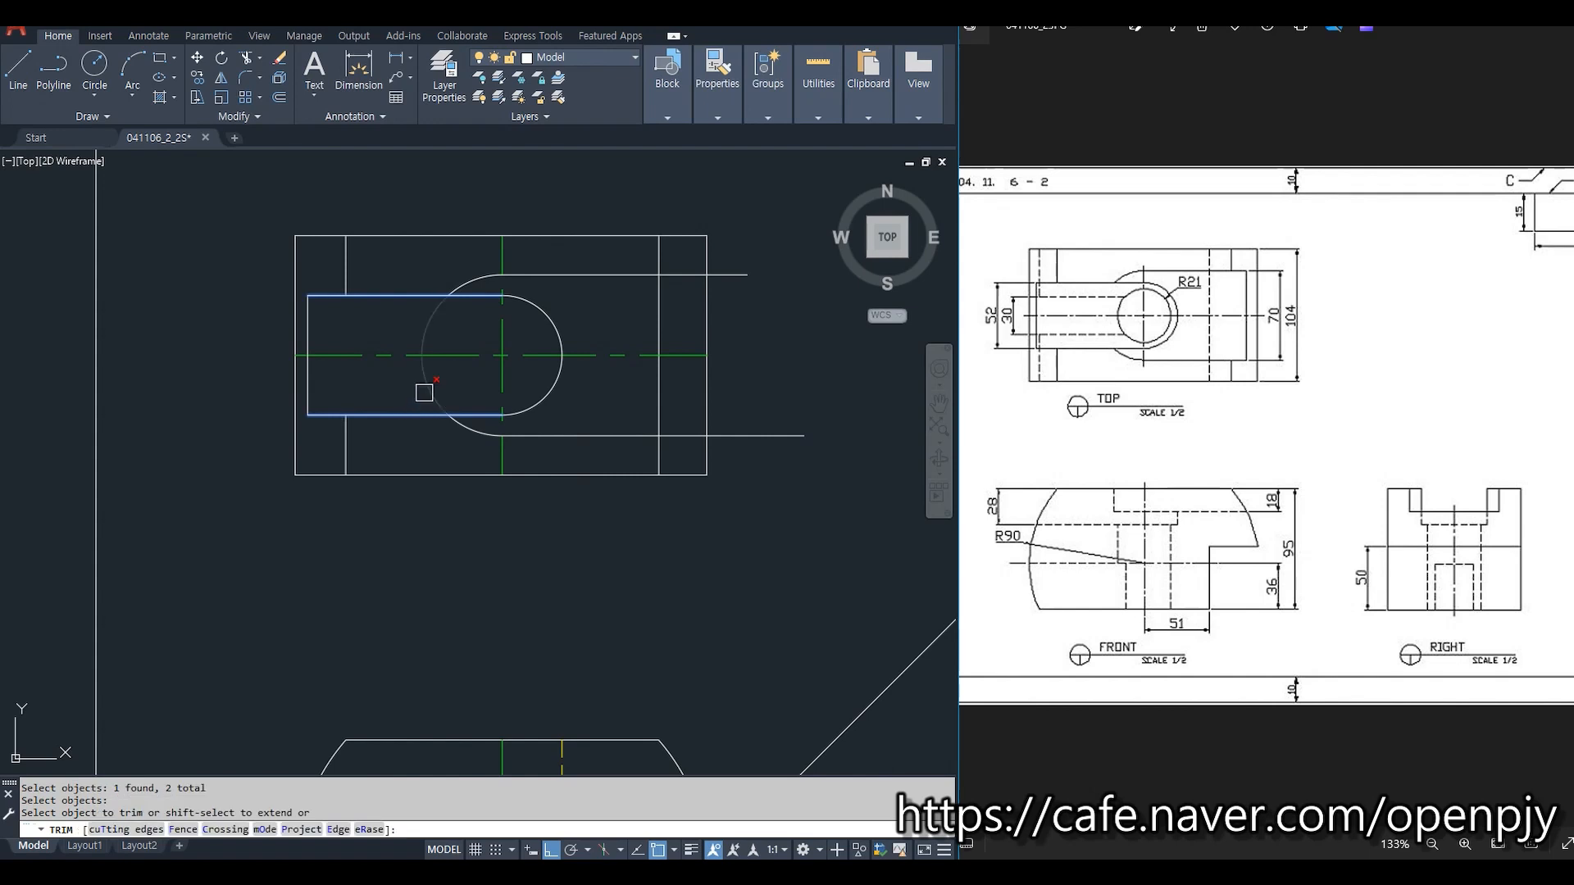
pyautogui.press('Escape')
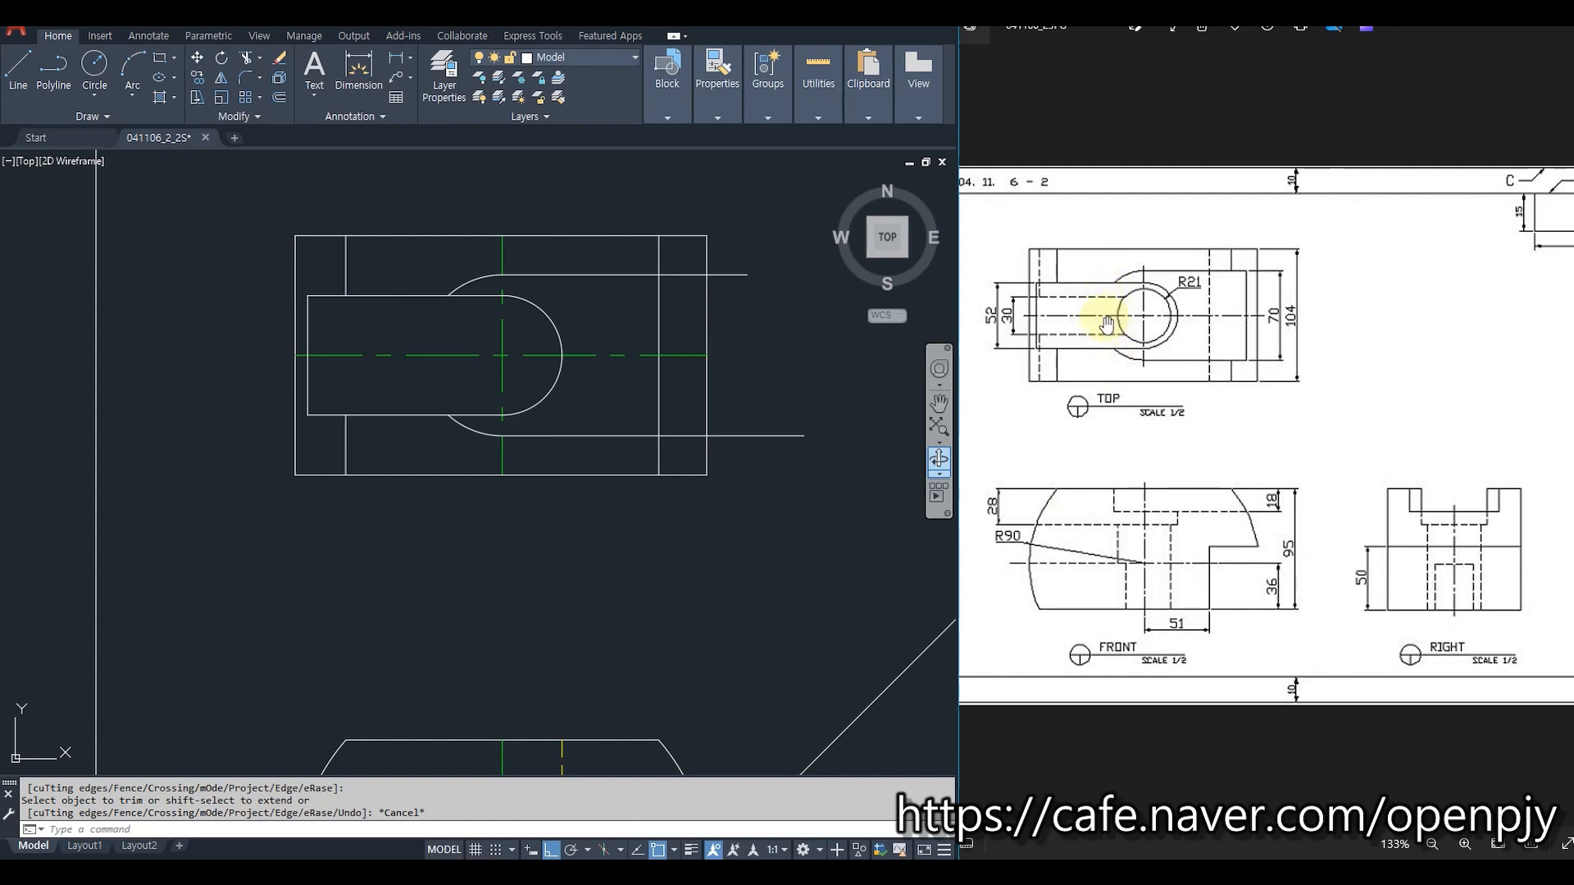
# Project a vertical ray down through the front view from where the 70 arc meets the slot's lower edge.
pyautogui.write('y')
pyautogui.press('Return')
pyautogui.click(450, 416)
pyautogui.click(481, 554)
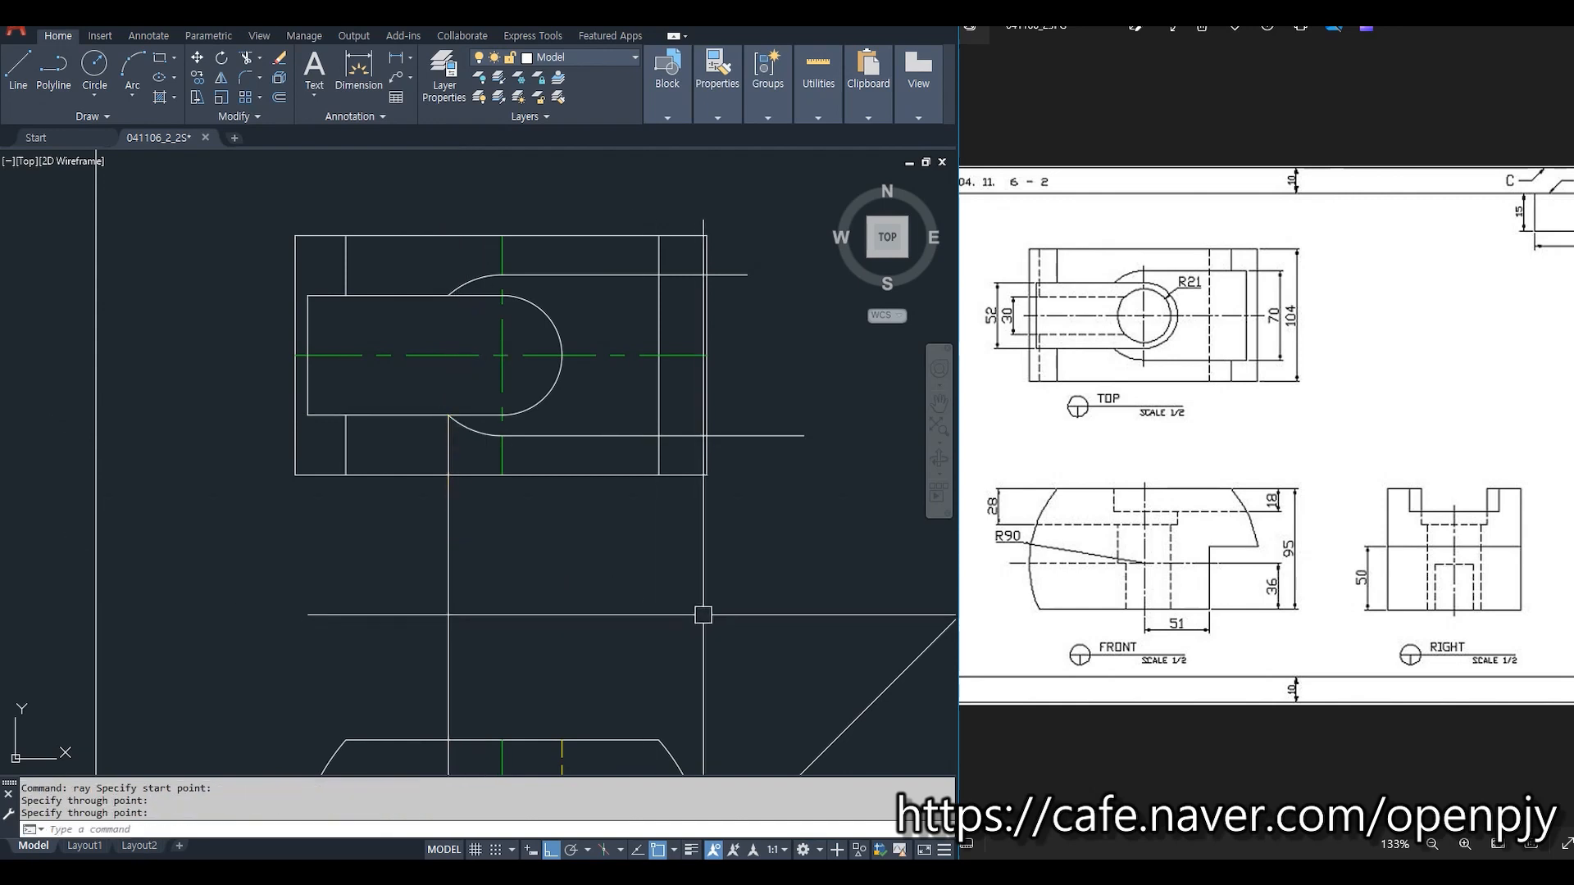
pyautogui.moveTo(702, 615); pyautogui.dragTo(686, 390, button='middle')
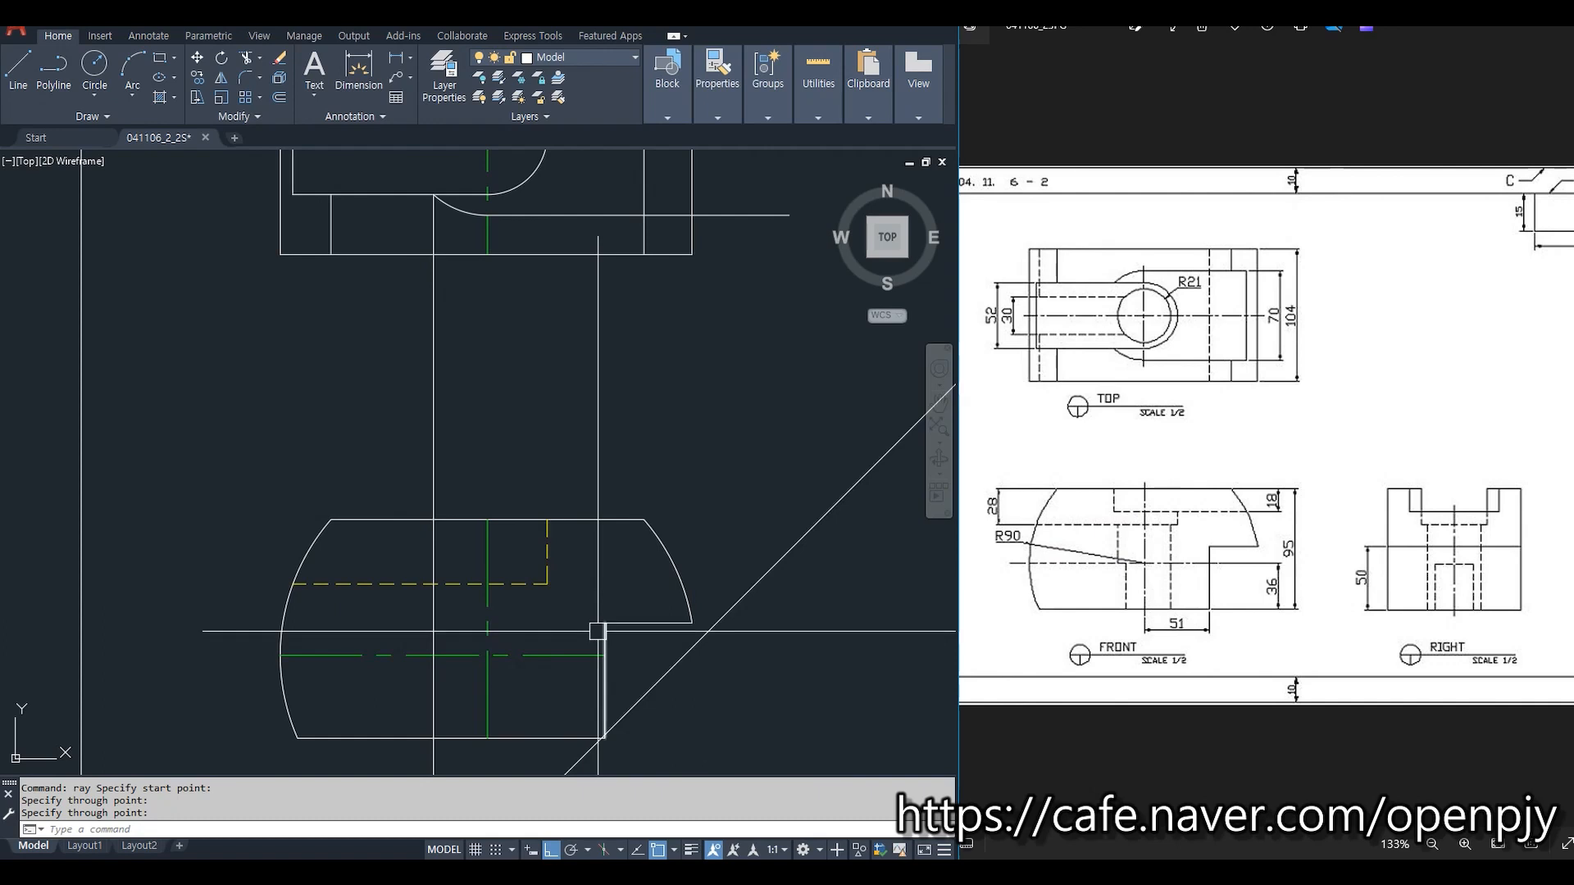
# Offset the front view's top edge 18 downward.
pyautogui.write('o')
pyautogui.press('Return')
pyautogui.write('18')
pyautogui.press('Return')
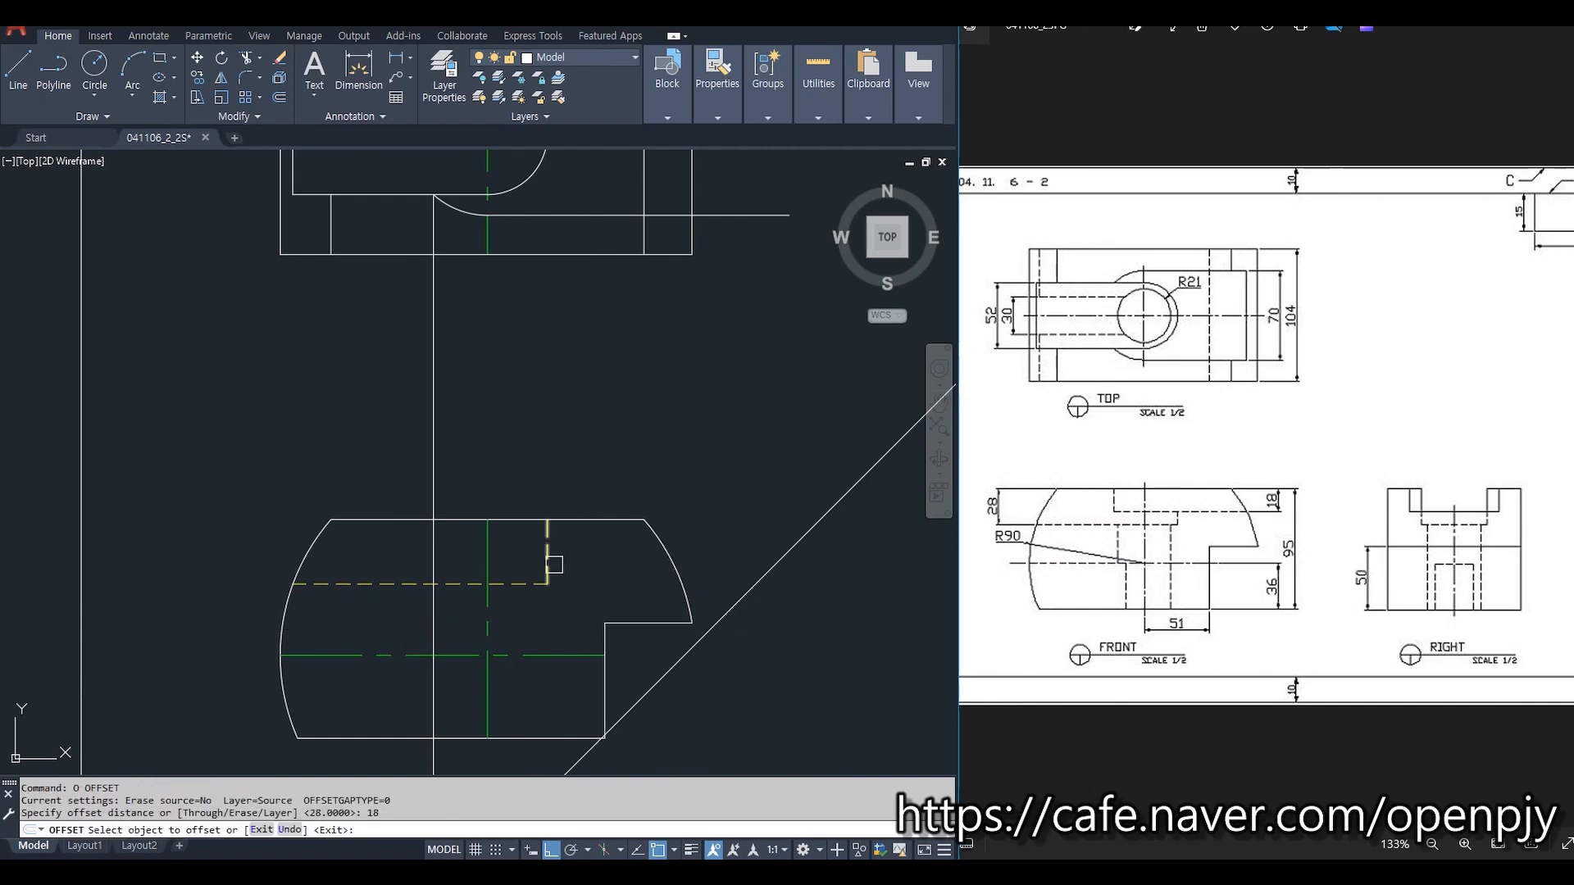
pyautogui.click(598, 519)
pyautogui.click(597, 552)
pyautogui.press('Escape')
# Fillet the 18 offset line and the projected vertical ray into a sharp corner.
pyautogui.write('f')
pyautogui.press('Return')
pyautogui.click(455, 561)
pyautogui.click(434, 545)
# Trim the recess's vertical line above the front view's top edge.
pyautogui.write('tr')
pyautogui.press('Return')
pyautogui.click(464, 522)
pyautogui.press('Return')
pyautogui.click(463, 484)
pyautogui.click(406, 454)
pyautogui.press('Escape')
# Extend the recess's bottom line in the front view to the right arc.
pyautogui.write('ex')
pyautogui.press('Return')
pyautogui.click(688, 608)
pyautogui.press('Return')
pyautogui.click(609, 556)
pyautogui.press('Escape')
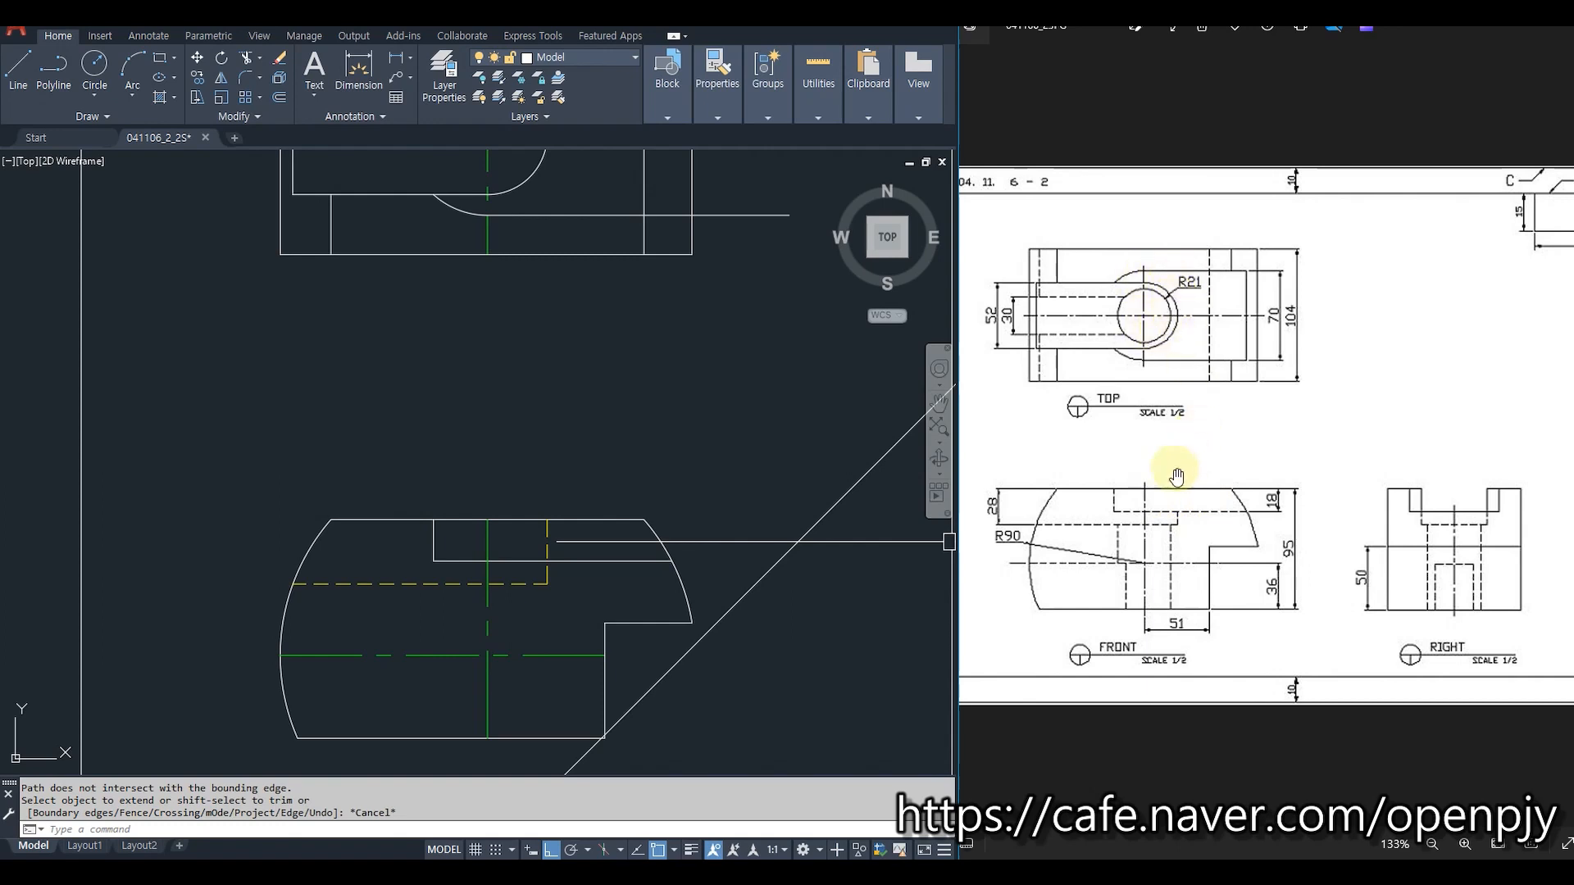
# Trim the slot's vertical end line above the recess's bottom line in the front view.
pyautogui.write('tr')
pyautogui.press('Return')
pyautogui.click(574, 561)
pyautogui.press('Return')
pyautogui.click(540, 543)
pyautogui.press('Escape')
# Match the recess's bottom and vertical lines in the front view to the slot's hidden-line properties.
pyautogui.click(544, 584)
pyautogui.write('ma')
pyautogui.press('Return')
pyautogui.click(475, 561)
pyautogui.click(434, 537)
pyautogui.press('Escape')
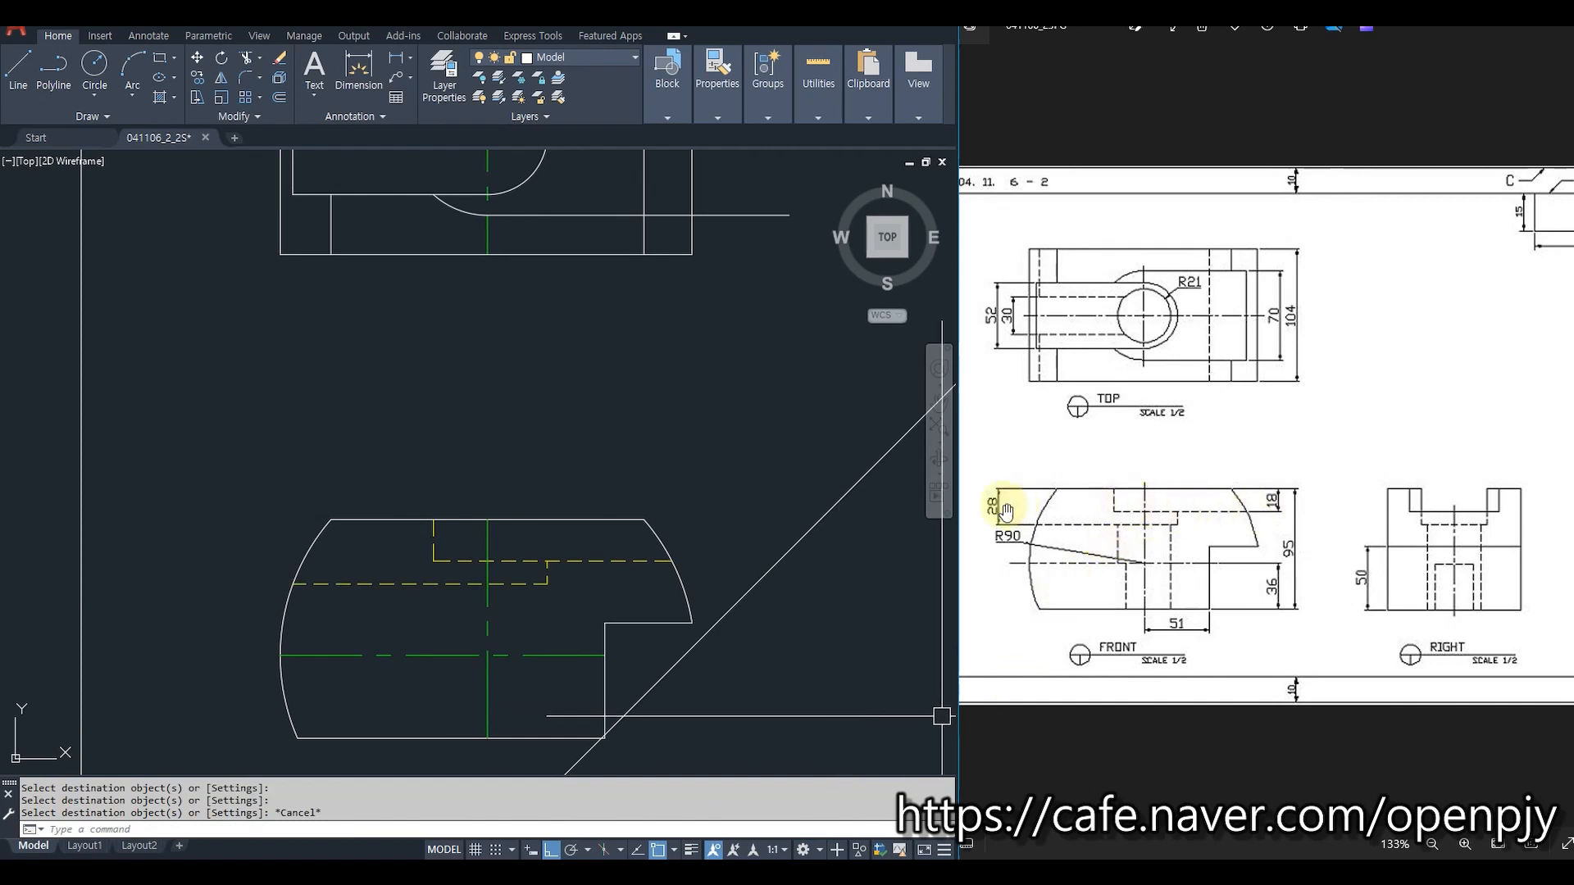
# Project a vertical ray from the recess bottom's intersection with the front view's right arc up through the top view.
pyautogui.scroll(-2, 608, 440)
pyautogui.scroll(4, 648, 527)
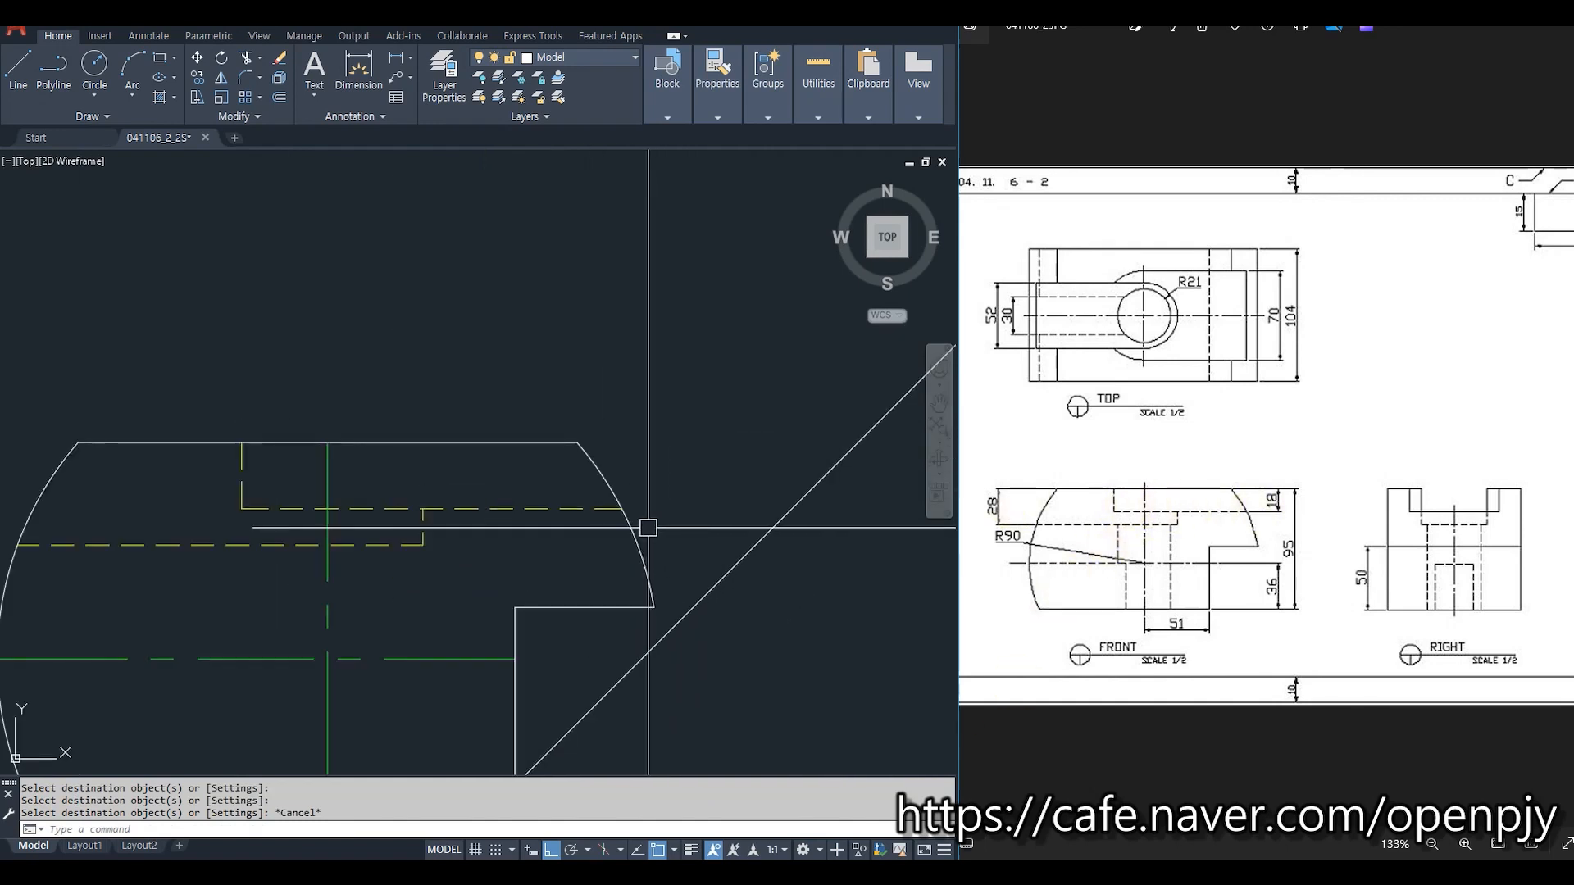
pyautogui.write('ay')
pyautogui.press('Return')
pyautogui.click(621, 509)
pyautogui.click(623, 443)
pyautogui.scroll(-3, 697, 443)
pyautogui.moveTo(691, 361); pyautogui.dragTo(727, 682, button='middle')
pyautogui.press('Escape')
# Fillet the projected ray with both horizontal recess edges in the top view into sharp corners.
pyautogui.write('f')
pyautogui.press('Return')
pyautogui.click(619, 455)
pyautogui.click(682, 427)
pyautogui.press('Return')
pyautogui.click(684, 319)
pyautogui.click(636, 305)
pyautogui.press('Escape')
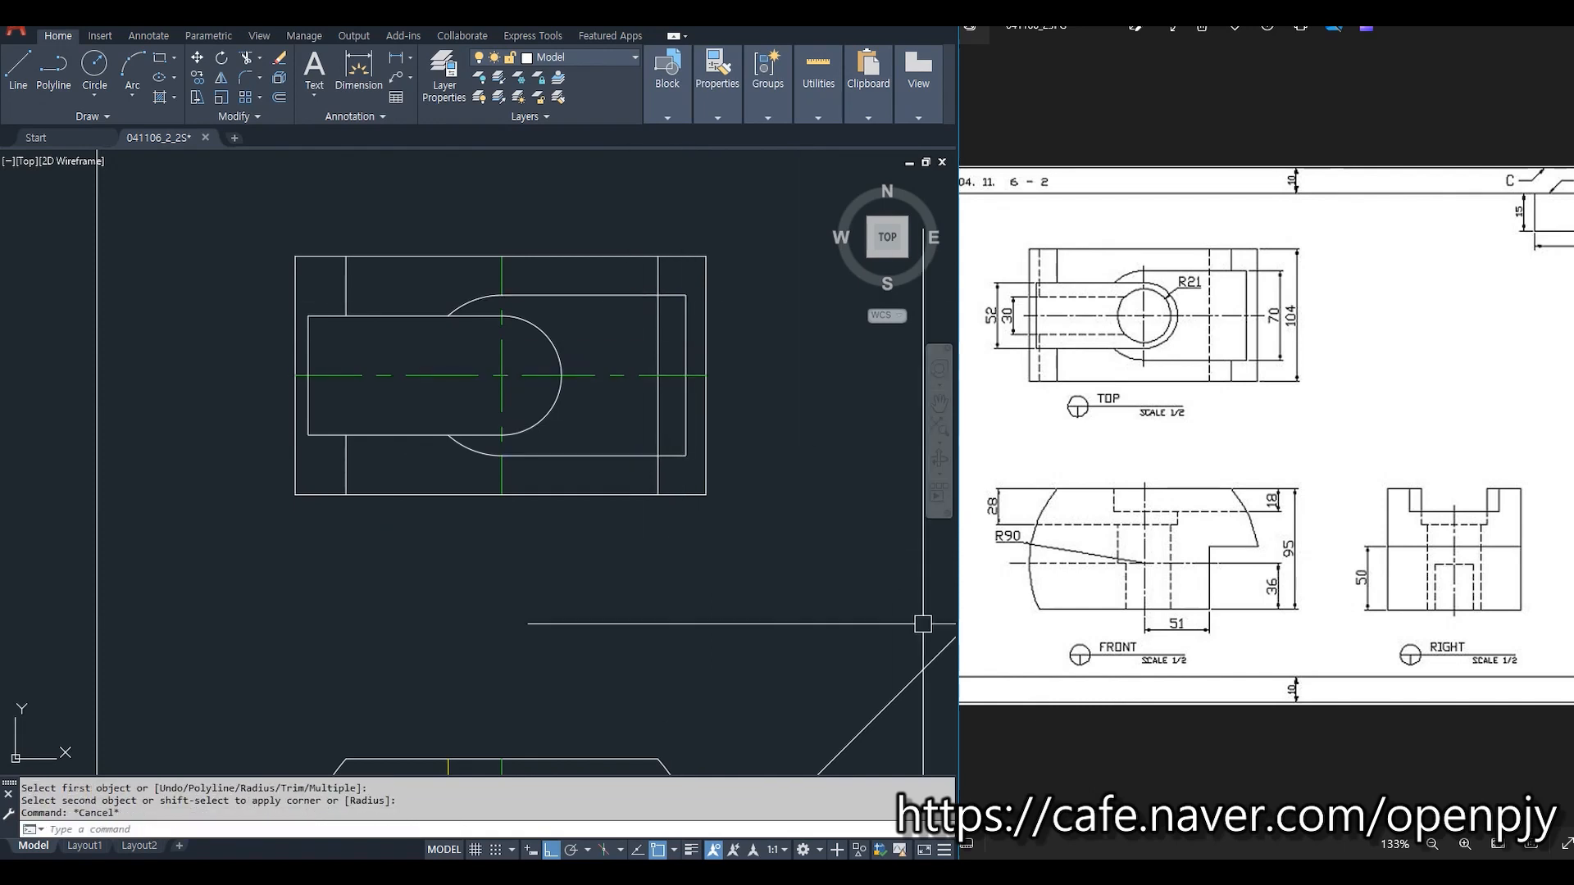
# Trim the top view's right inner vertical line between the two horizontal recess edges.
pyautogui.write('tr')
pyautogui.press('Return')
pyautogui.click(616, 459)
pyautogui.click(630, 295)
pyautogui.press('Return')
pyautogui.click(657, 328)
pyautogui.press('Escape')
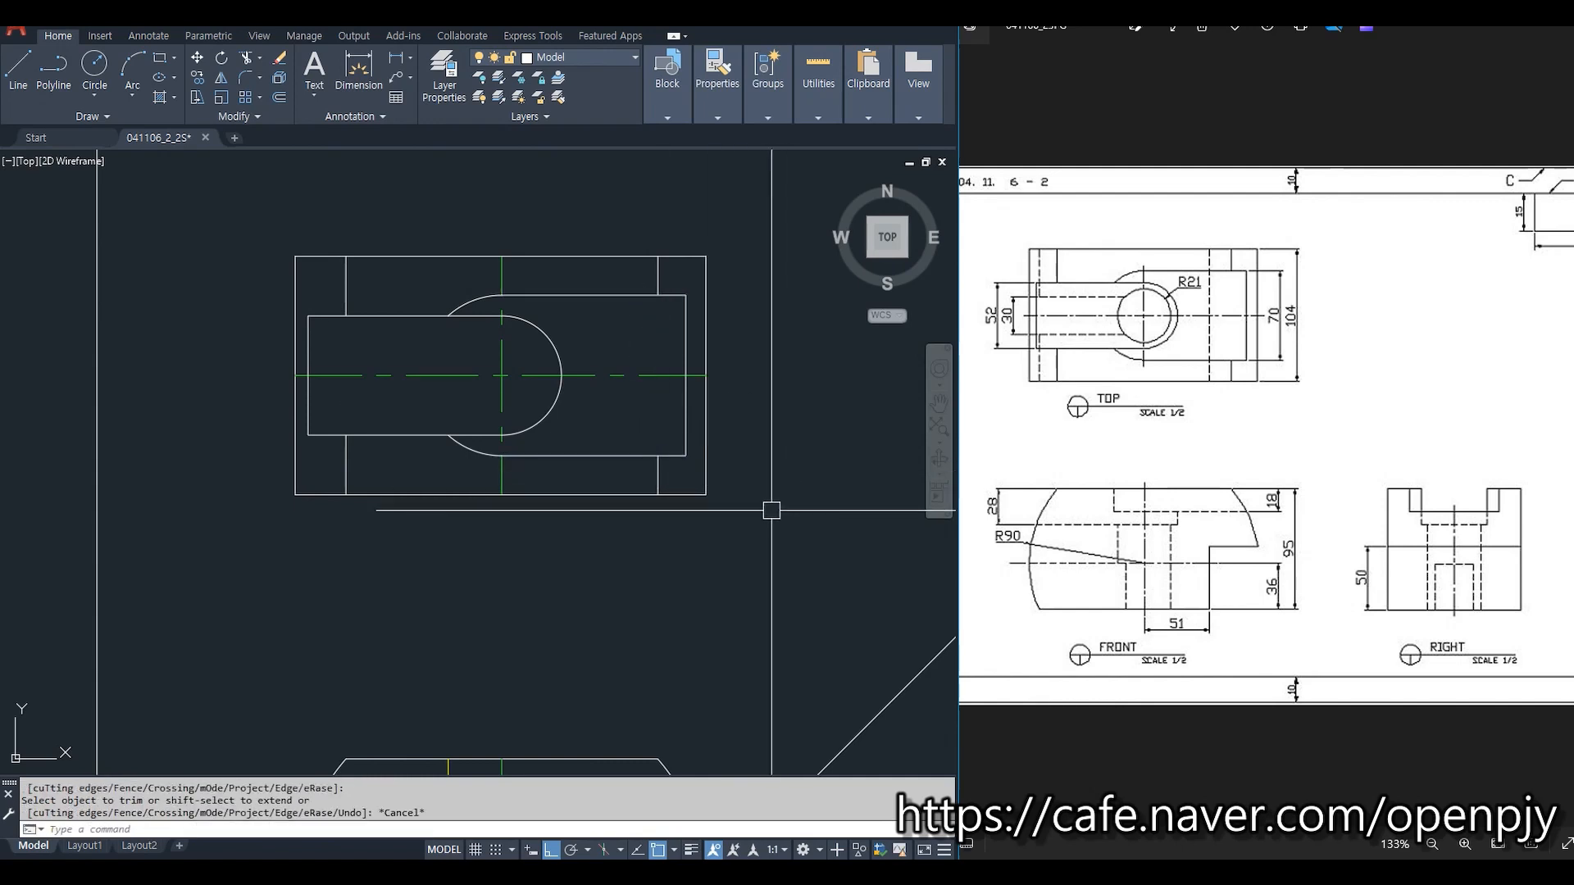
# Project the slot's bottom line from the front view horizontally through the right view with a ray.
pyautogui.scroll(-4, 916, 620)
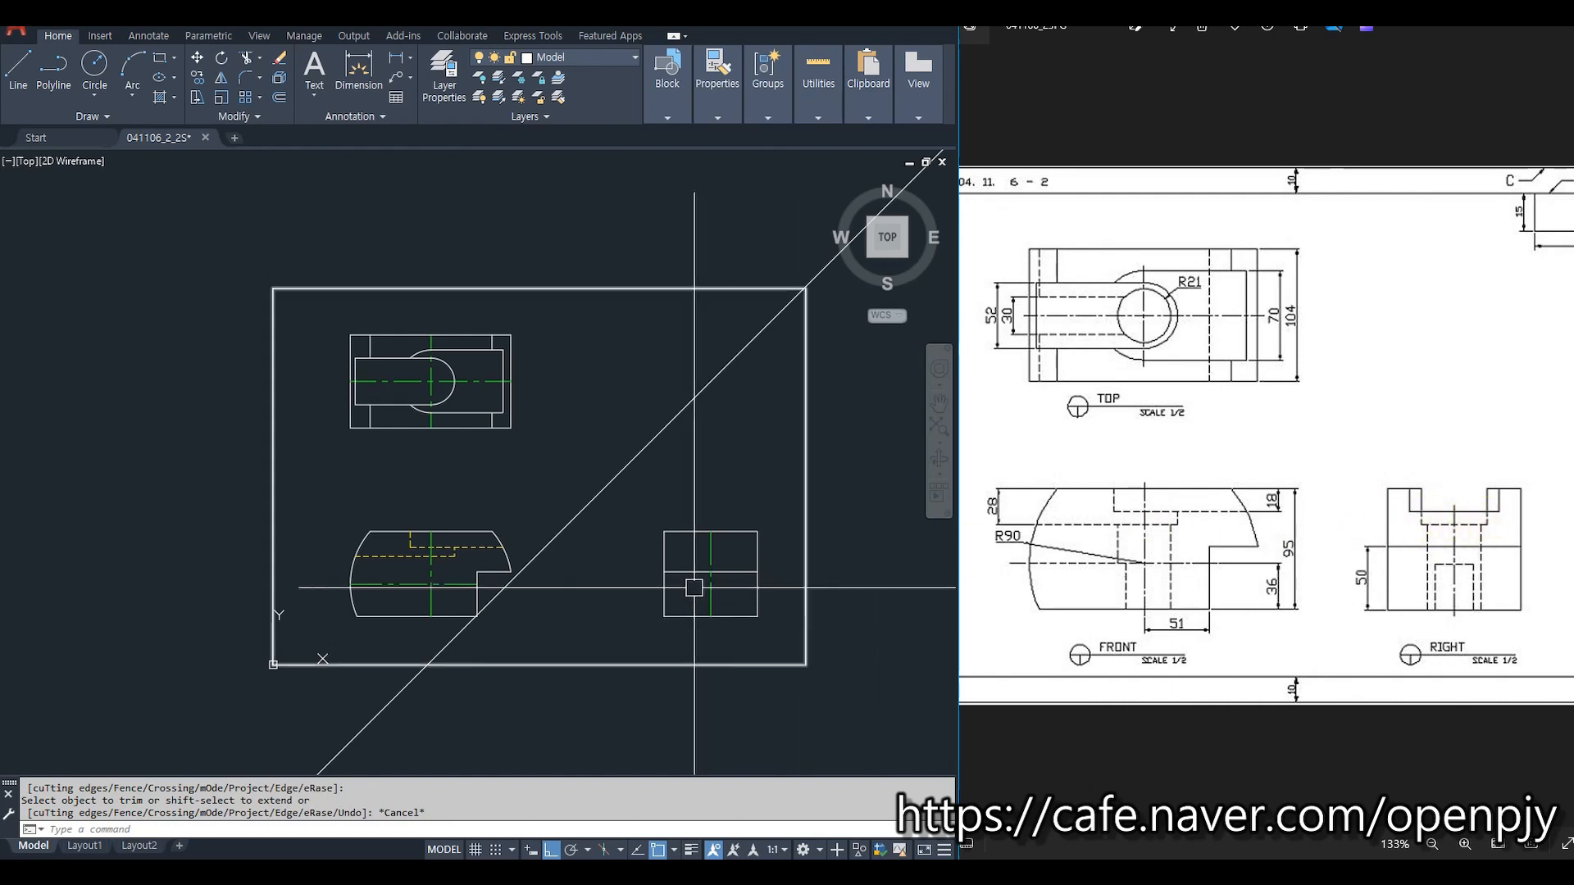
pyautogui.scroll(2, 533, 585)
pyautogui.write('y')
pyautogui.press('Return')
pyautogui.click(412, 538)
pyautogui.click(592, 563)
pyautogui.press('Return')
# Draw horizontal rays from the top view's two slot edges across the 45° projection line.
pyautogui.press('Return')
pyautogui.click(375, 296)
pyautogui.click(595, 305)
pyautogui.press('Return')
pyautogui.press('Return')
pyautogui.click(374, 221)
pyautogui.click(703, 248)
pyautogui.press('Return')
# Draw vertical rays from the slot rays' intersections with the 45° line down through the right view.
pyautogui.moveTo(841, 373); pyautogui.dragTo(662, 365, button='middle')
pyautogui.press('Return')
pyautogui.click(606, 290)
pyautogui.click(608, 363)
pyautogui.press('Return')
pyautogui.press('Return')
pyautogui.click(680, 217)
pyautogui.click(679, 297)
pyautogui.press('Return')
pyautogui.scroll(2, 556, 578)
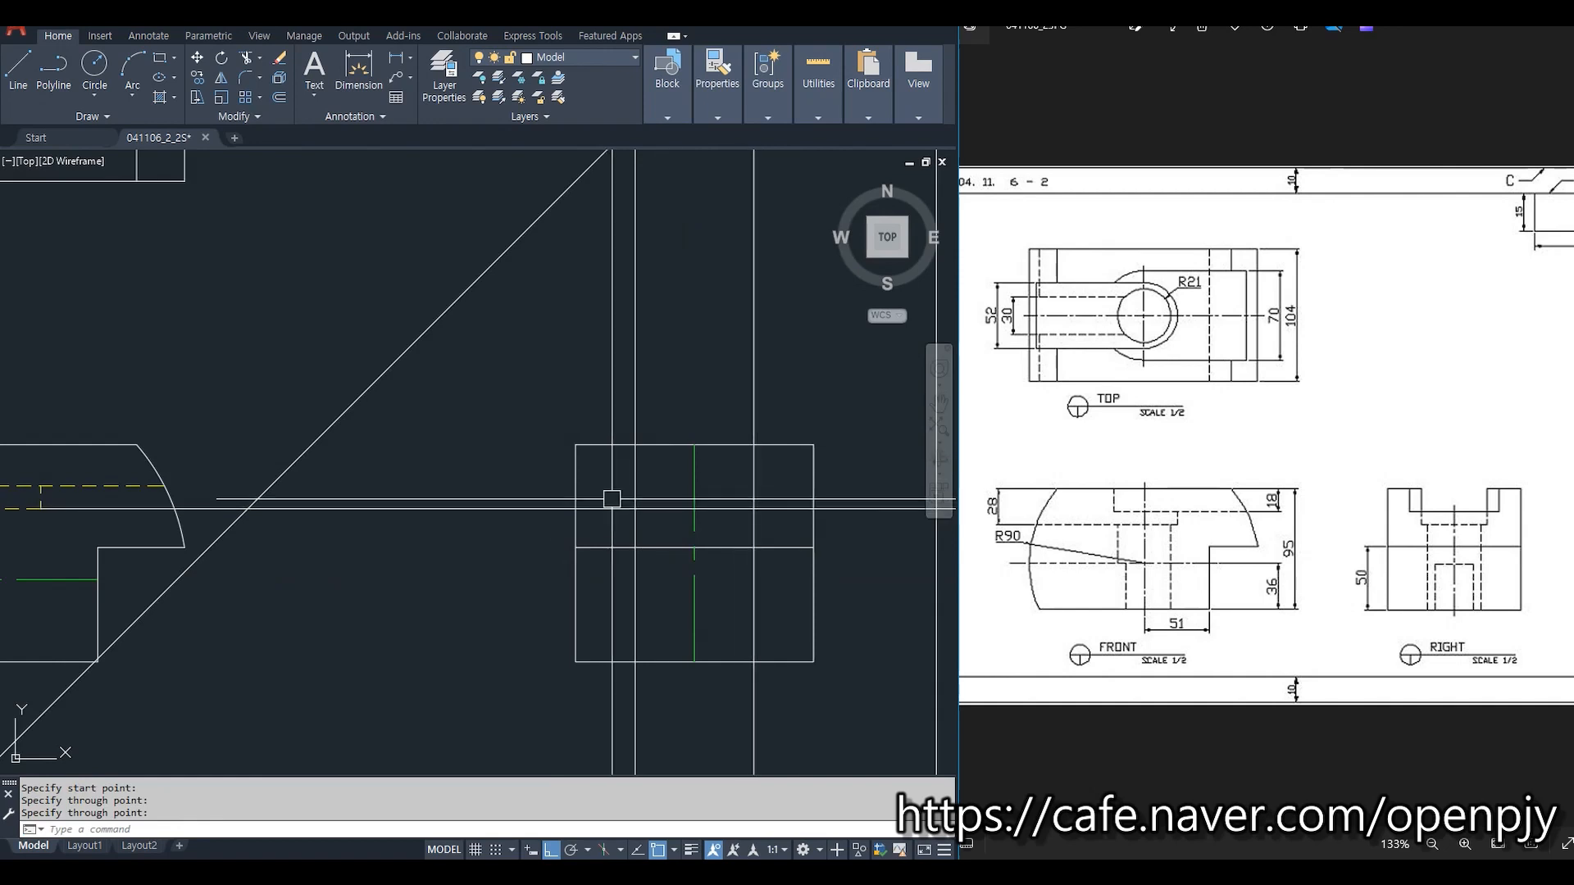
# Fillet the slot's bottom ray with both vertical slot rays in the right view into sharp corners.
pyautogui.write('f')
pyautogui.press('Return')
pyautogui.click(656, 508)
pyautogui.click(640, 486)
pyautogui.press('Return')
pyautogui.click(741, 508)
pyautogui.click(756, 490)
pyautogui.press('Escape')
# Trim both vertical slot lines above the right view's top edge.
pyautogui.write('tr')
pyautogui.press('Return')
pyautogui.click(784, 441)
pyautogui.press('Return')
pyautogui.click(784, 393)
pyautogui.click(602, 407)
pyautogui.press('Escape')
pyautogui.moveTo(836, 538); pyautogui.dragTo(749, 533, button='middle')
pyautogui.click(1386, 558)
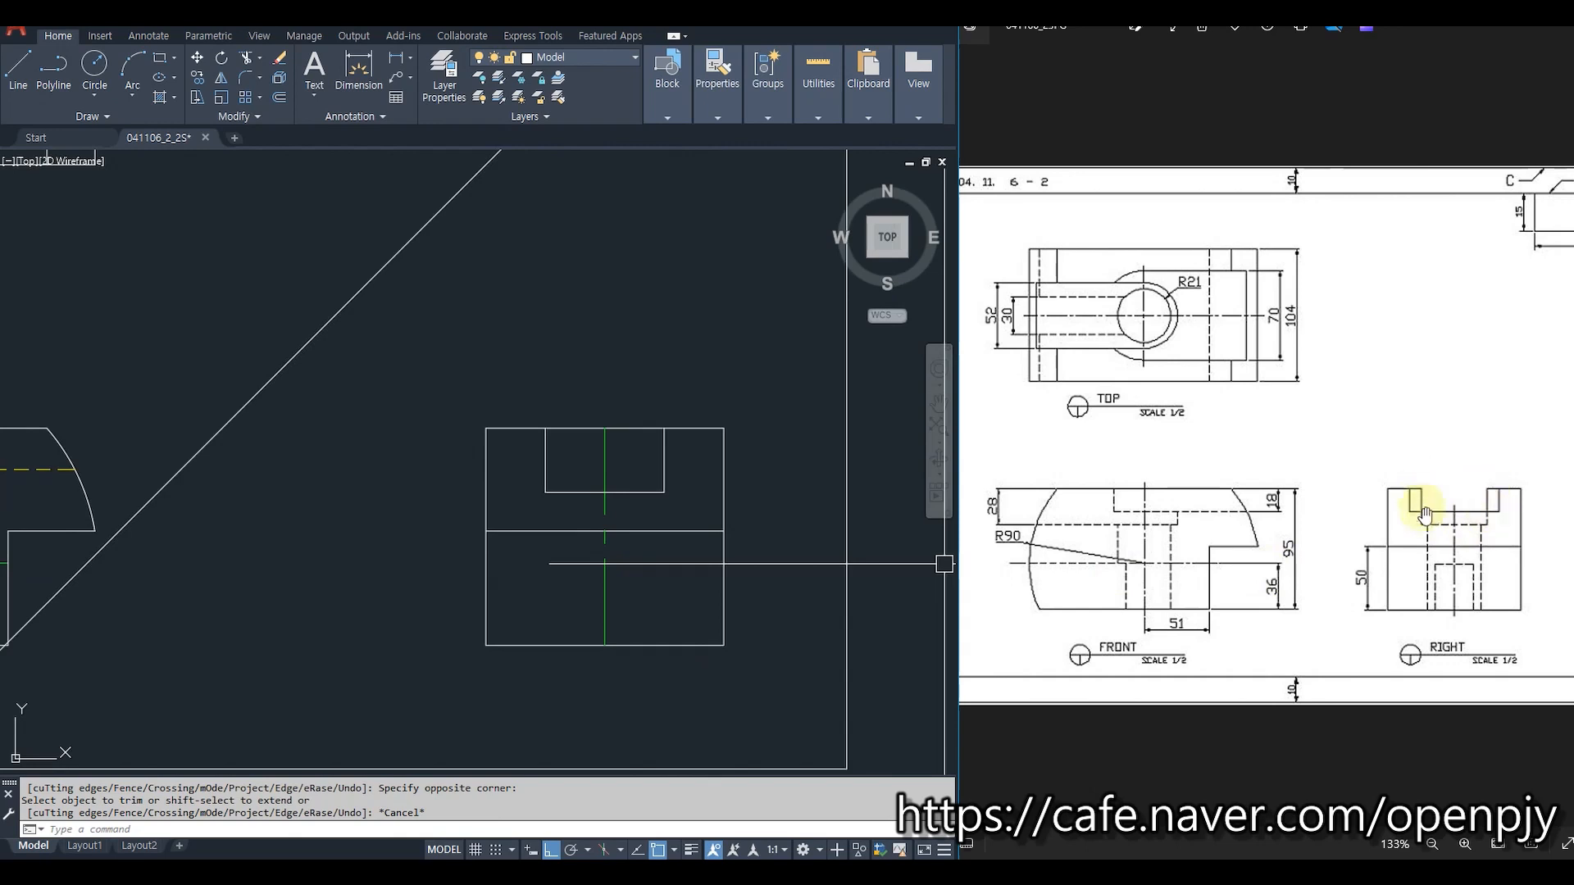
# Erase the two horizontal slot projection rays beside the top view.
pyautogui.scroll(-5, 662, 487)
pyautogui.click(497, 362)
pyautogui.click(482, 270)
pyautogui.press('Delete')
pyautogui.scroll(4, 357, 315)
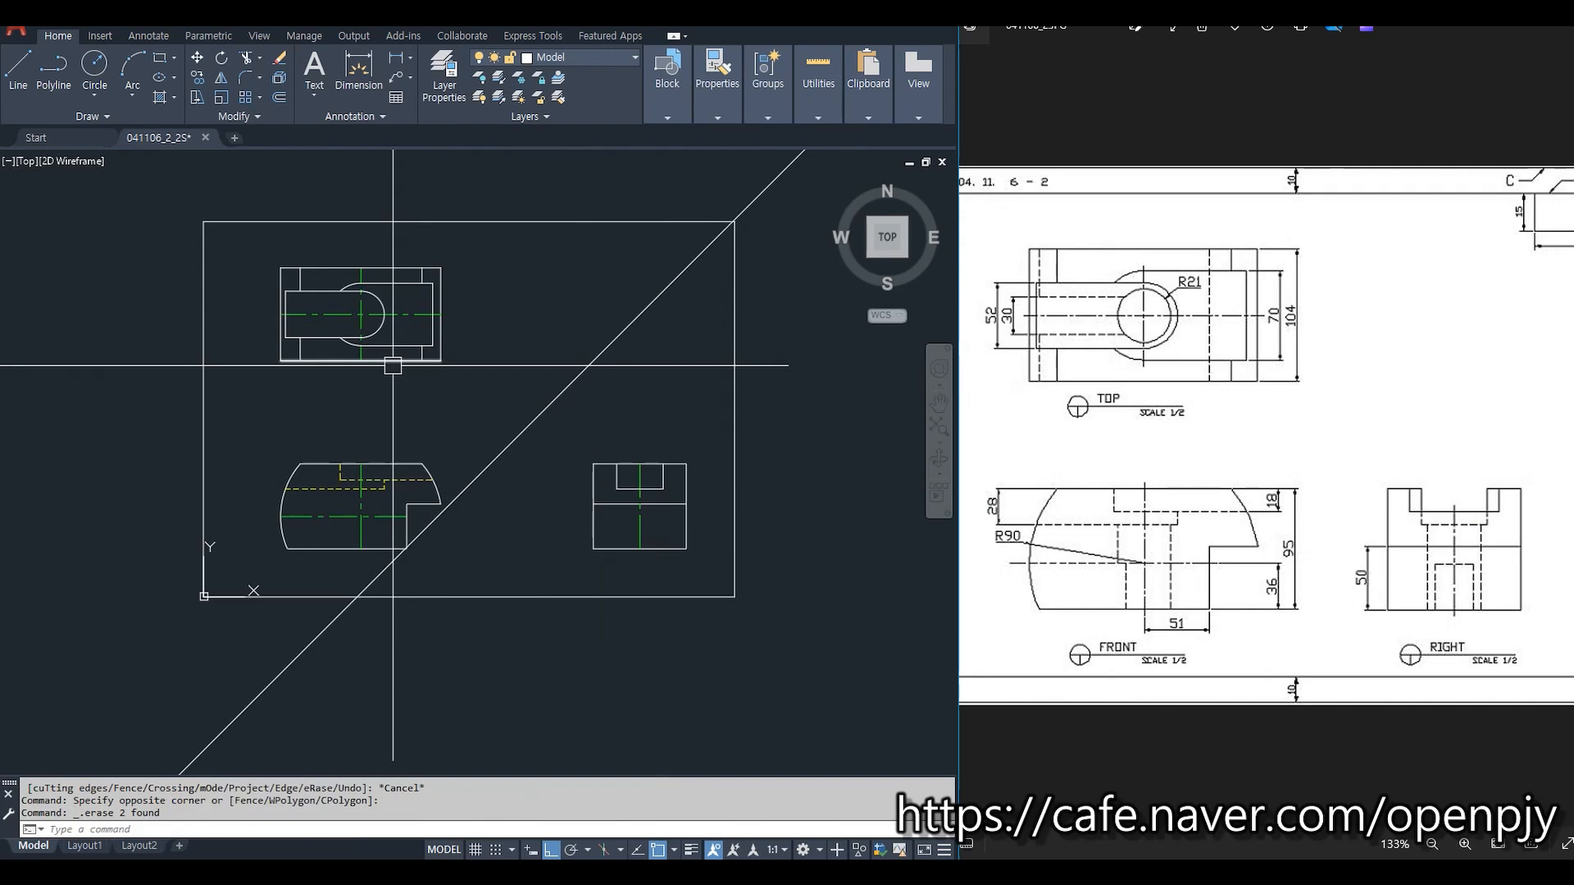
# Project the recess's bottom line from the front view horizontally through the right view with a ray.
pyautogui.moveTo(670, 425); pyautogui.dragTo(587, 457, button='middle')
pyautogui.write('ray')
pyautogui.press('Return')
pyautogui.click(473, 428)
pyautogui.click(574, 443)
pyautogui.press('Return')
# Project the top view's two recess edges across to the 45° line and down through the right view with rays.
pyautogui.click(472, 269)
pyautogui.click(651, 324)
pyautogui.press('Return')
pyautogui.scroll(-4, 661, 360)
pyautogui.moveTo(790, 446); pyautogui.dragTo(709, 444, button='middle')
pyautogui.press('Return')
pyautogui.click(681, 385)
pyautogui.click(687, 533)
pyautogui.press('Return')
pyautogui.scroll(6, 533, 491)
pyautogui.press('Return')
pyautogui.click(421, 610)
pyautogui.click(499, 610)
pyautogui.press('Return')
pyautogui.scroll(-4, 668, 653)
pyautogui.scroll(5, 668, 653)
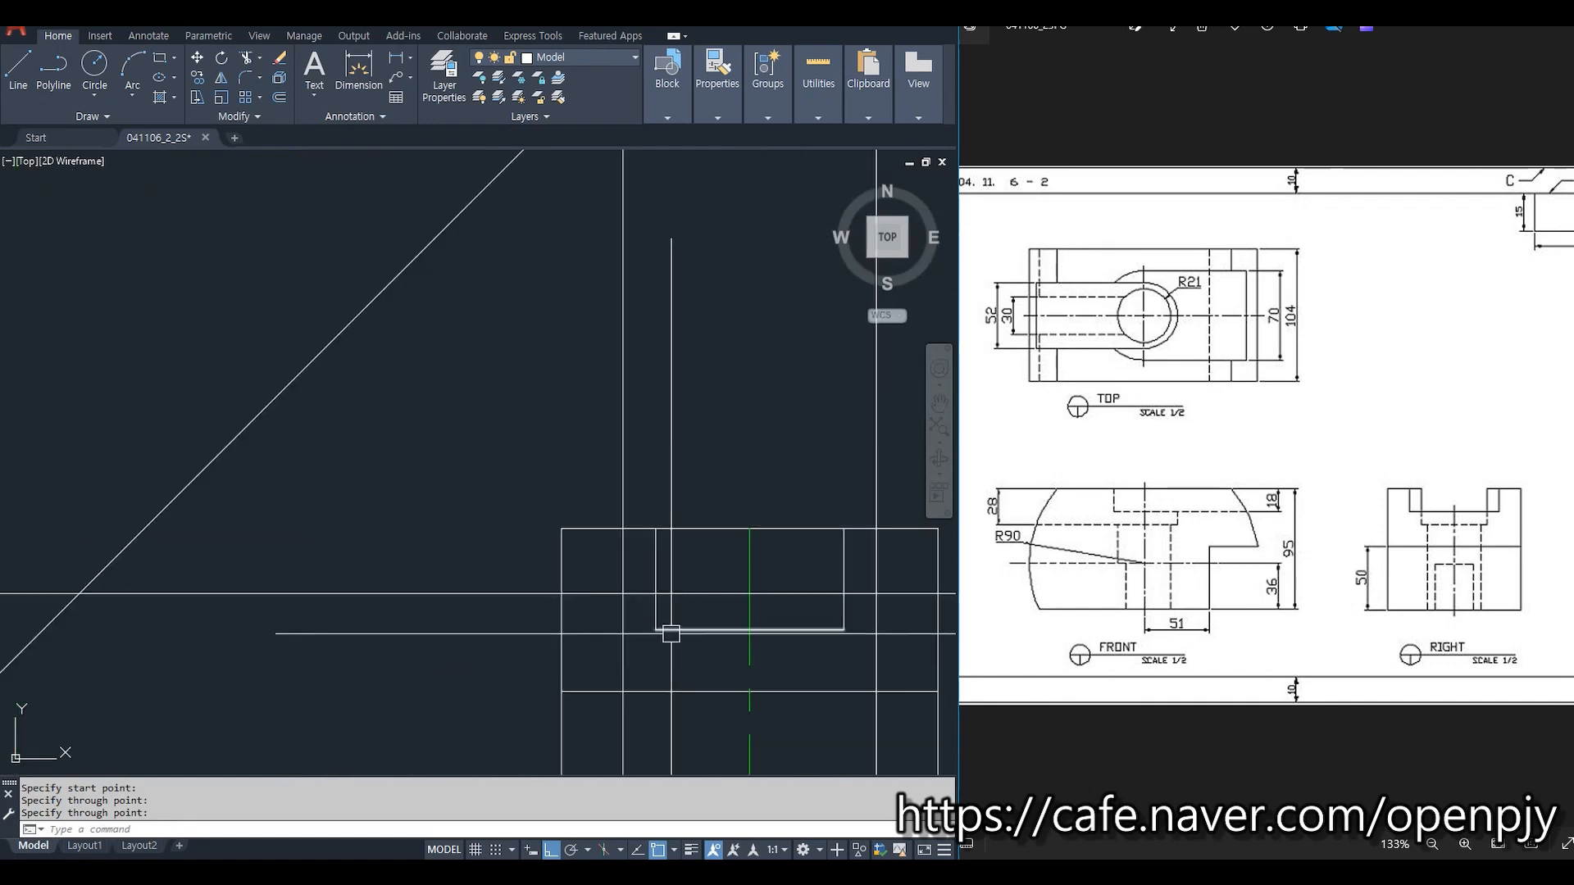
# Fillet the recess's bottom ray with both vertical recess rays in the right view into sharp corners.
pyautogui.write('f')
pyautogui.press('Return')
pyautogui.click(636, 592)
pyautogui.click(625, 573)
pyautogui.press('Return')
pyautogui.click(825, 592)
pyautogui.click(875, 572)
# Trim both vertical recess lines above the right view's top edge.
pyautogui.write('tr')
pyautogui.press('Return')
pyautogui.click(802, 529)
pyautogui.press('Return')
pyautogui.click(885, 496)
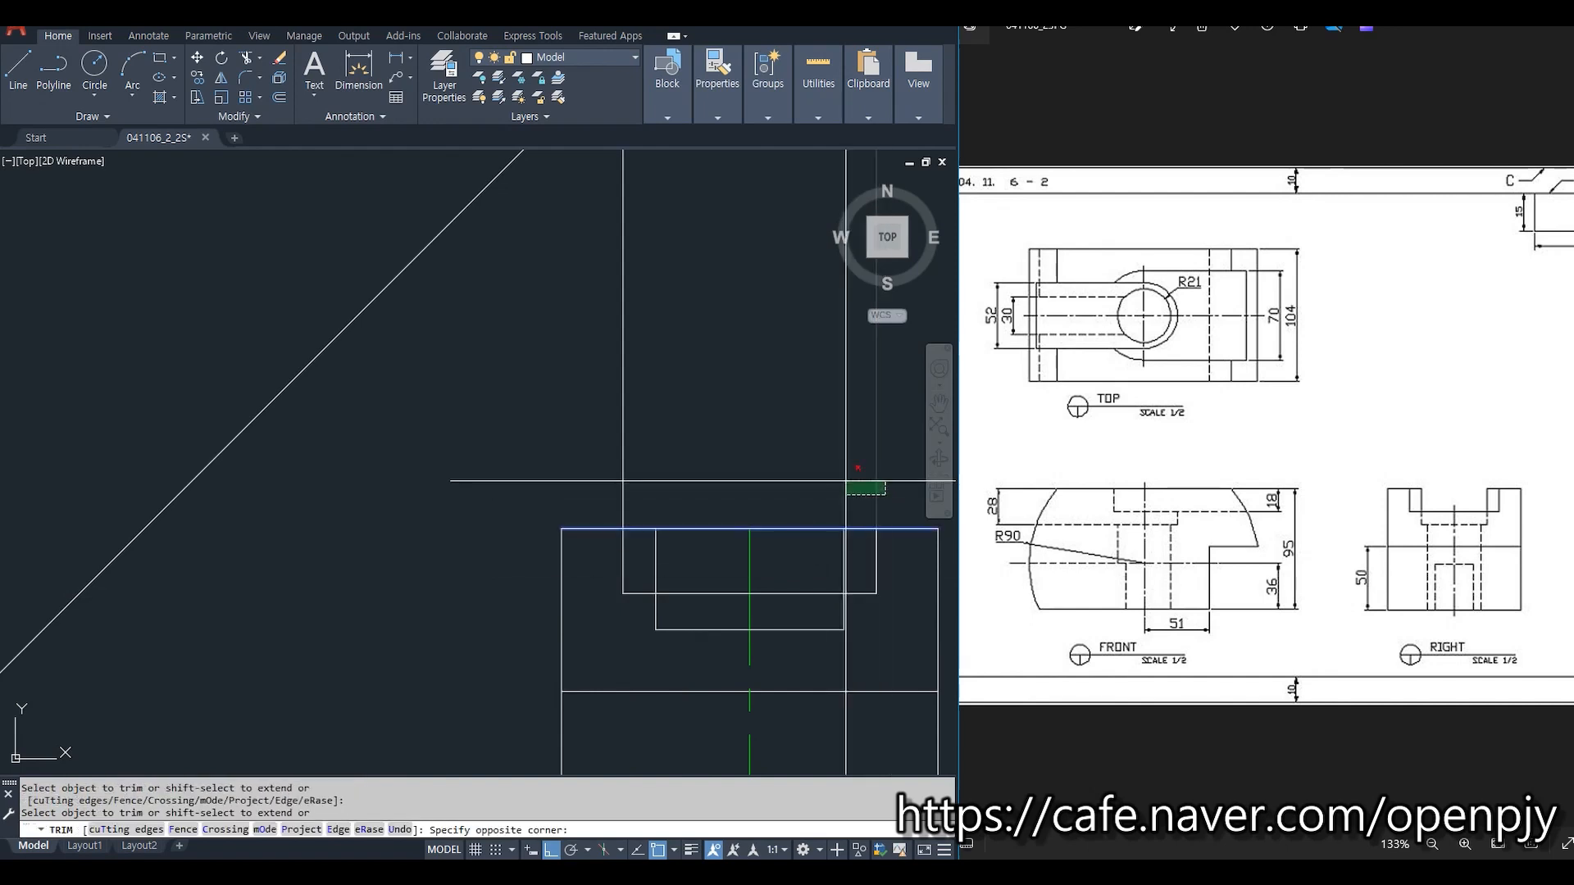
pyautogui.click(591, 422)
pyautogui.press('Escape')
pyautogui.moveTo(867, 642); pyautogui.dragTo(760, 551, button='middle')
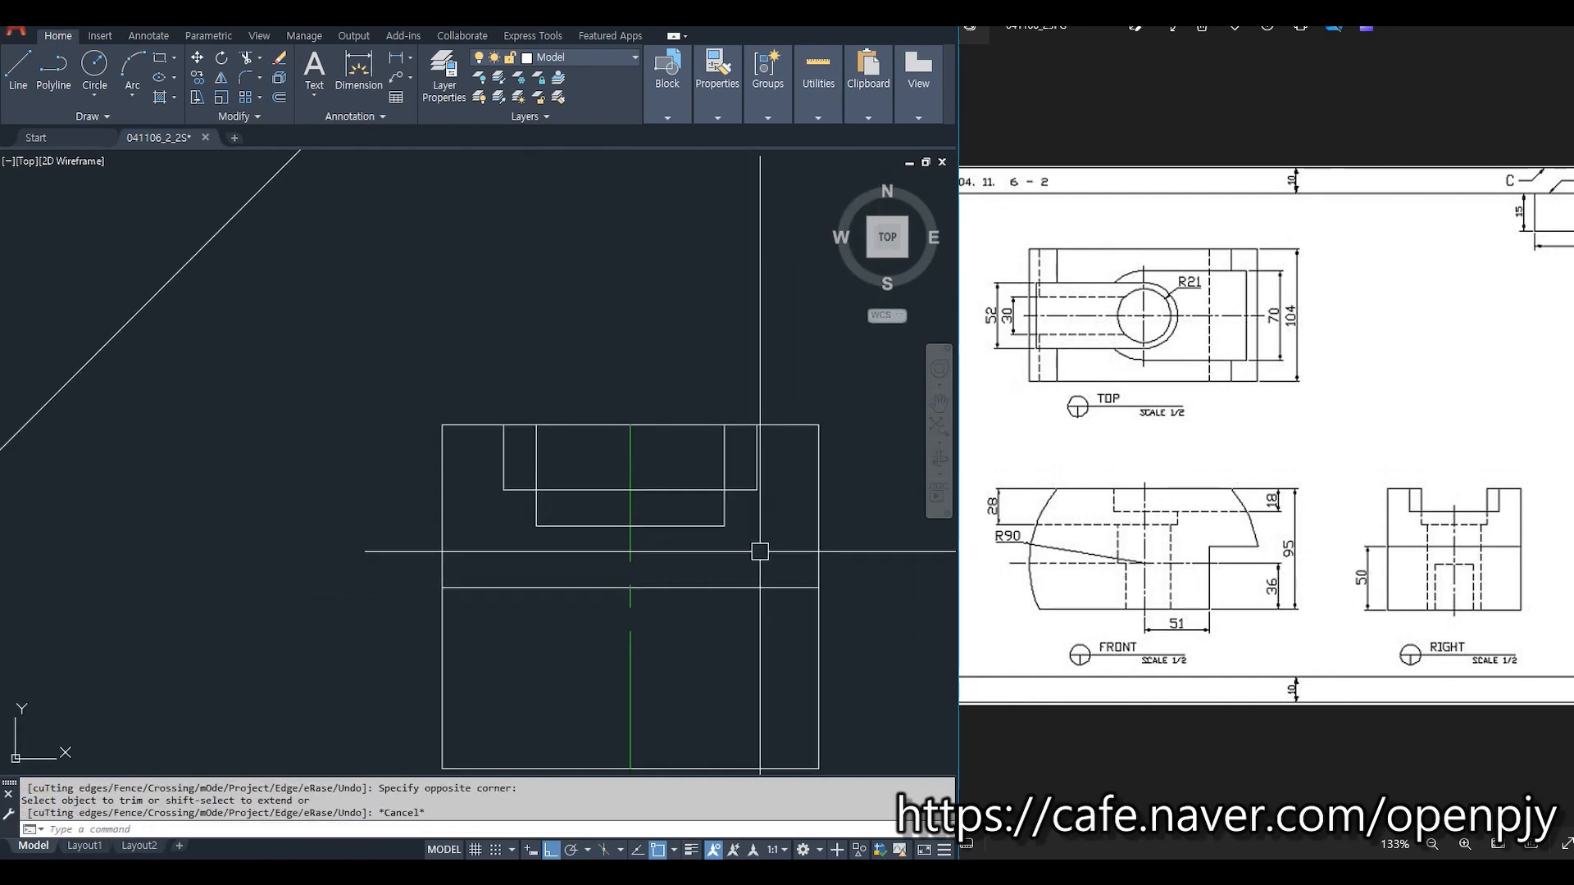
# Trim the right view's top edge between the two vertical slot sides.
pyautogui.write('tr')
pyautogui.press('Return')
pyautogui.click(725, 456)
pyautogui.click(536, 456)
pyautogui.press('Return')
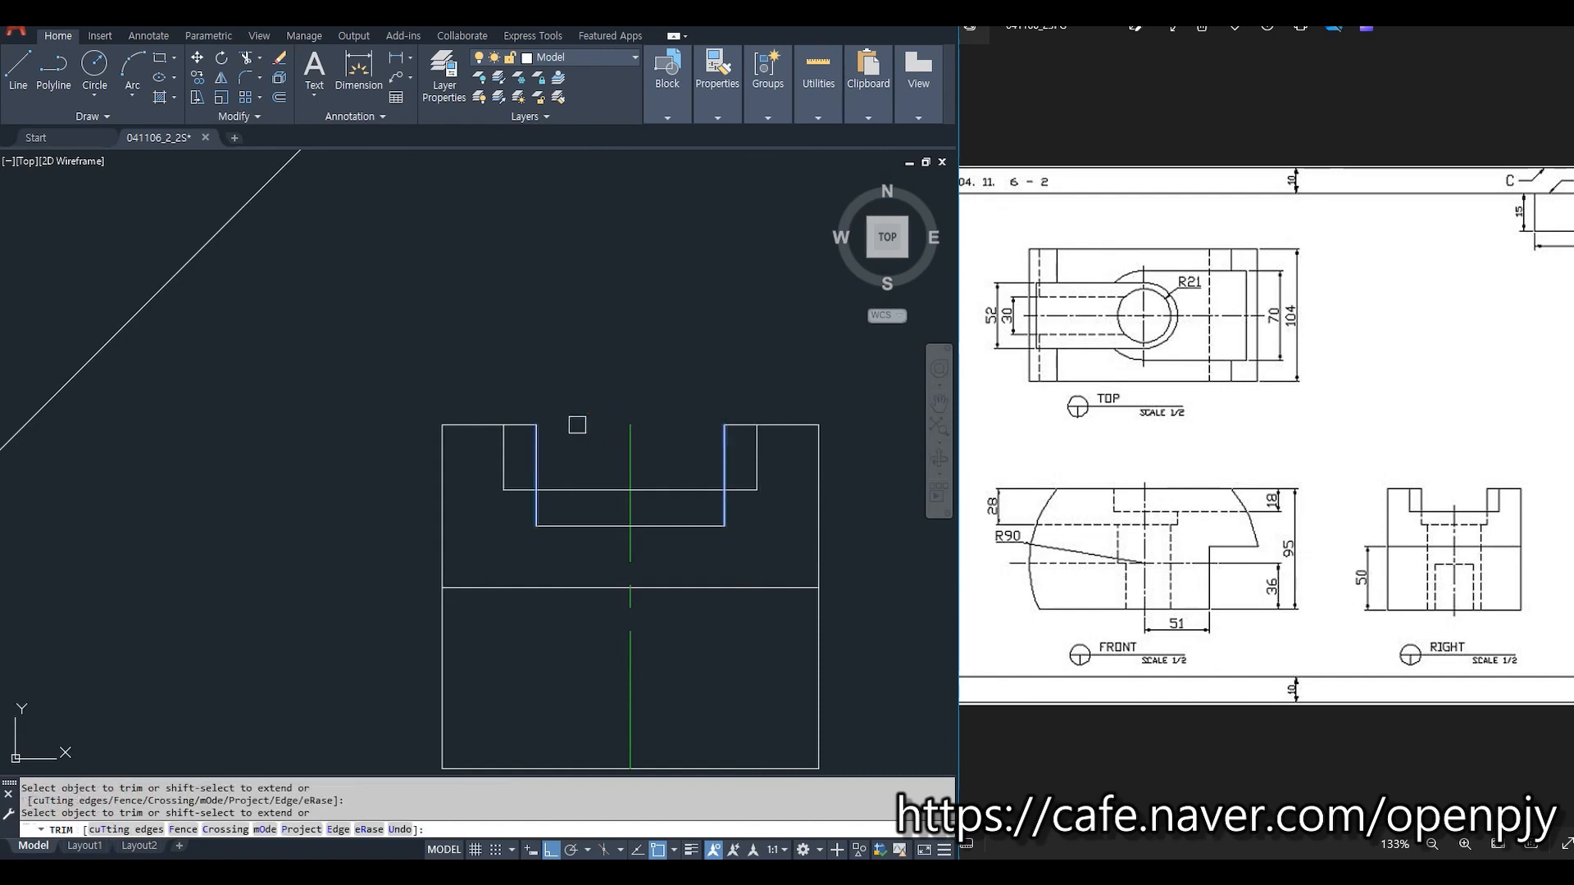
pyautogui.press('Escape')
# Trim the right view's vertical centerline above the recess's bottom line.
pyautogui.write('tr')
pyautogui.press('Return')
pyautogui.click(676, 491)
pyautogui.press('Return')
pyautogui.press('Escape')
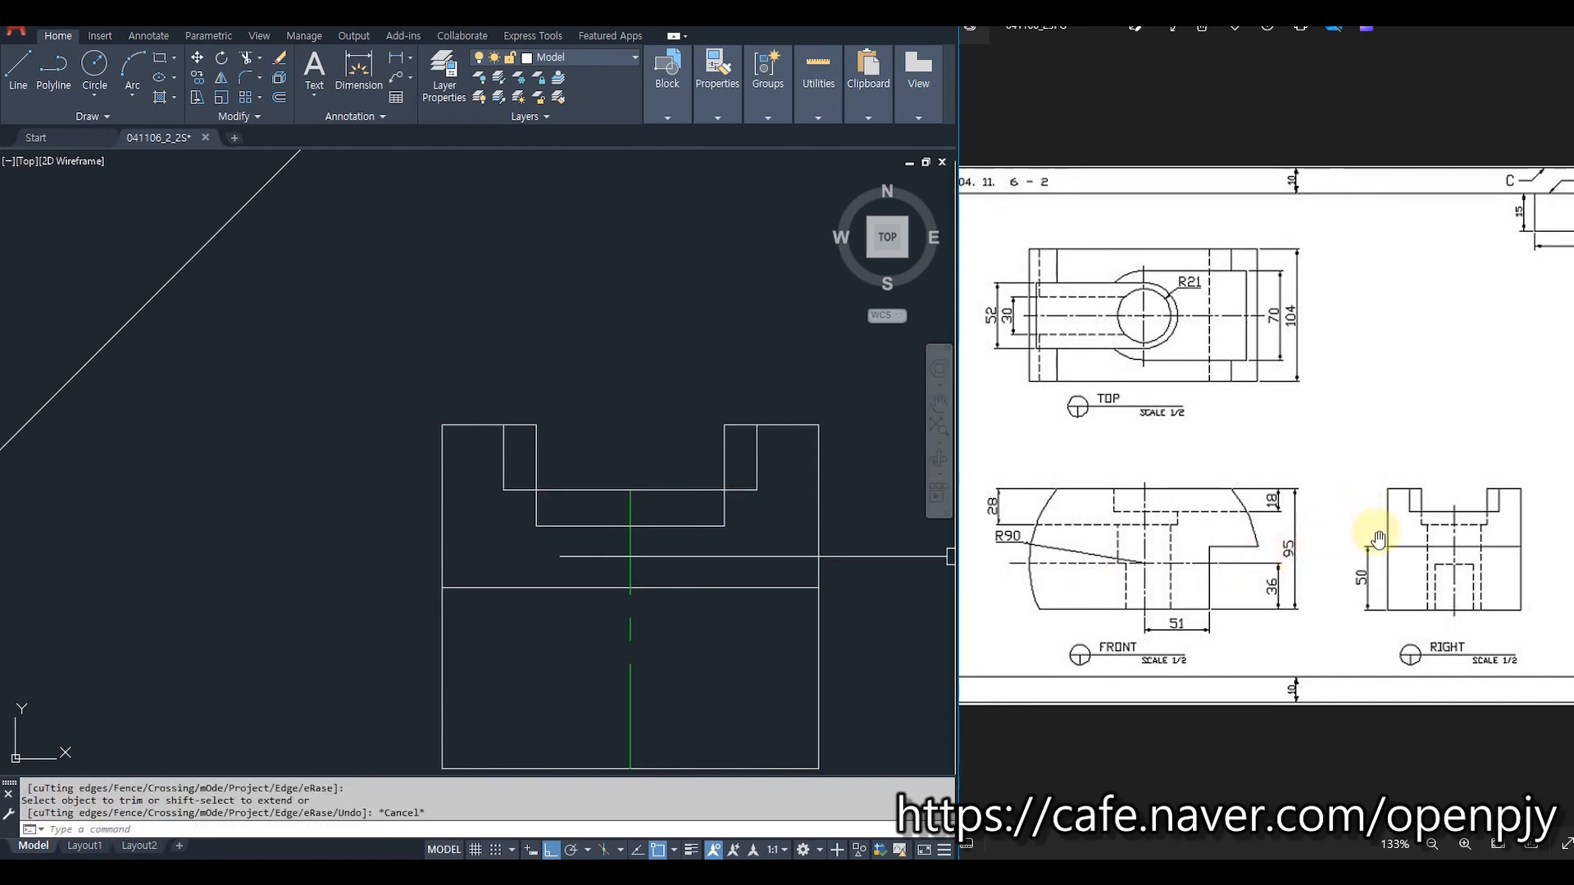
# Break both vertical slot sides in the right view where they cross the recess's bottom line.
pyautogui.scroll(2, 735, 538)
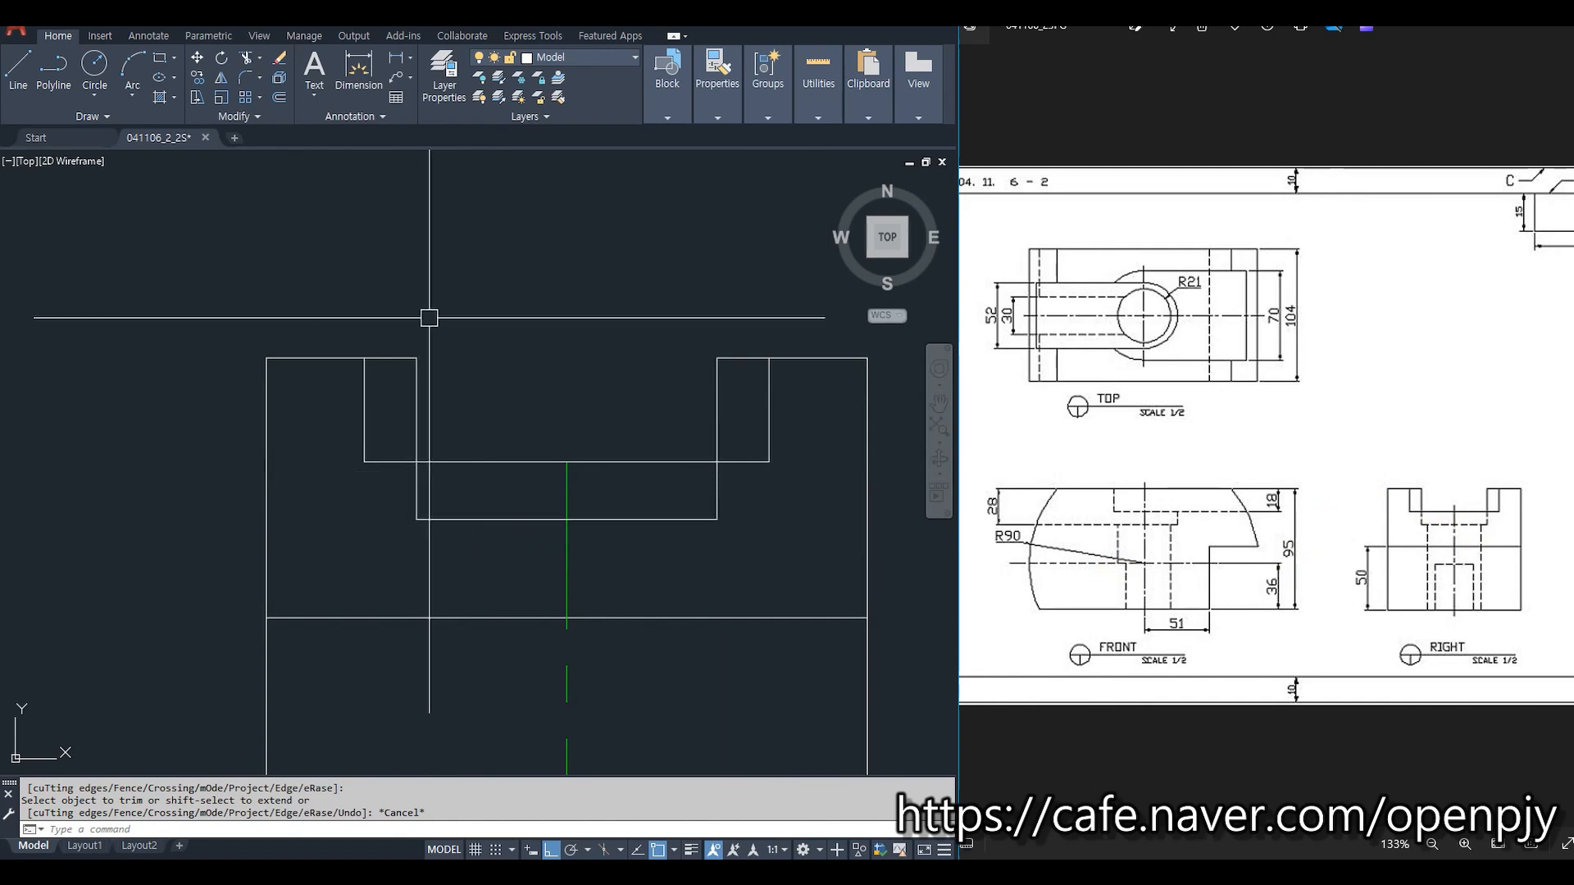
pyautogui.click(204, 117)
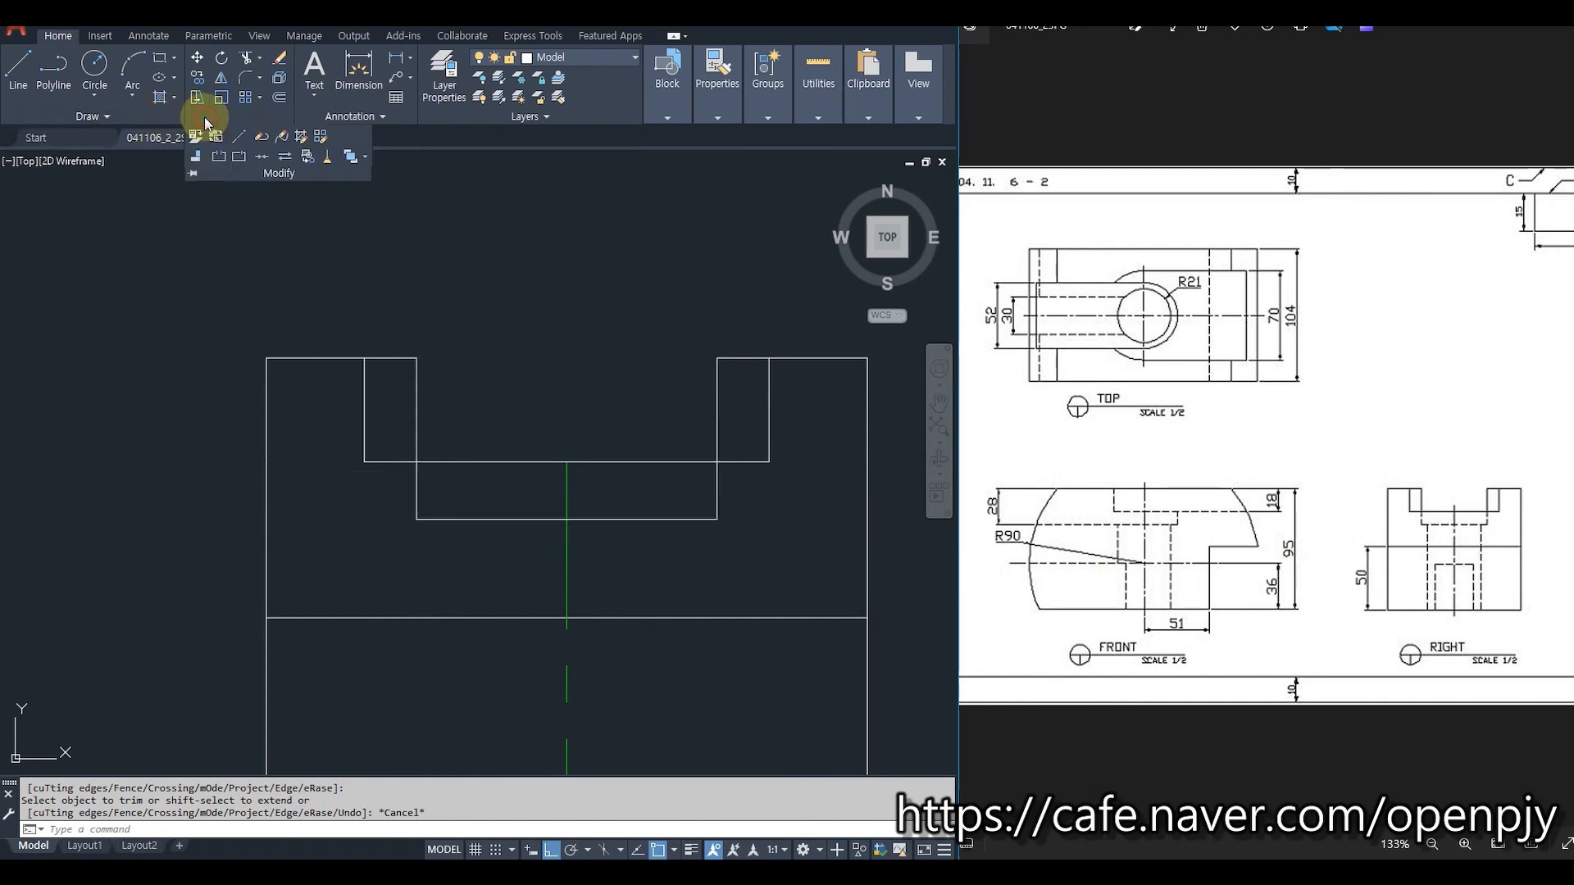
pyautogui.click(237, 158)
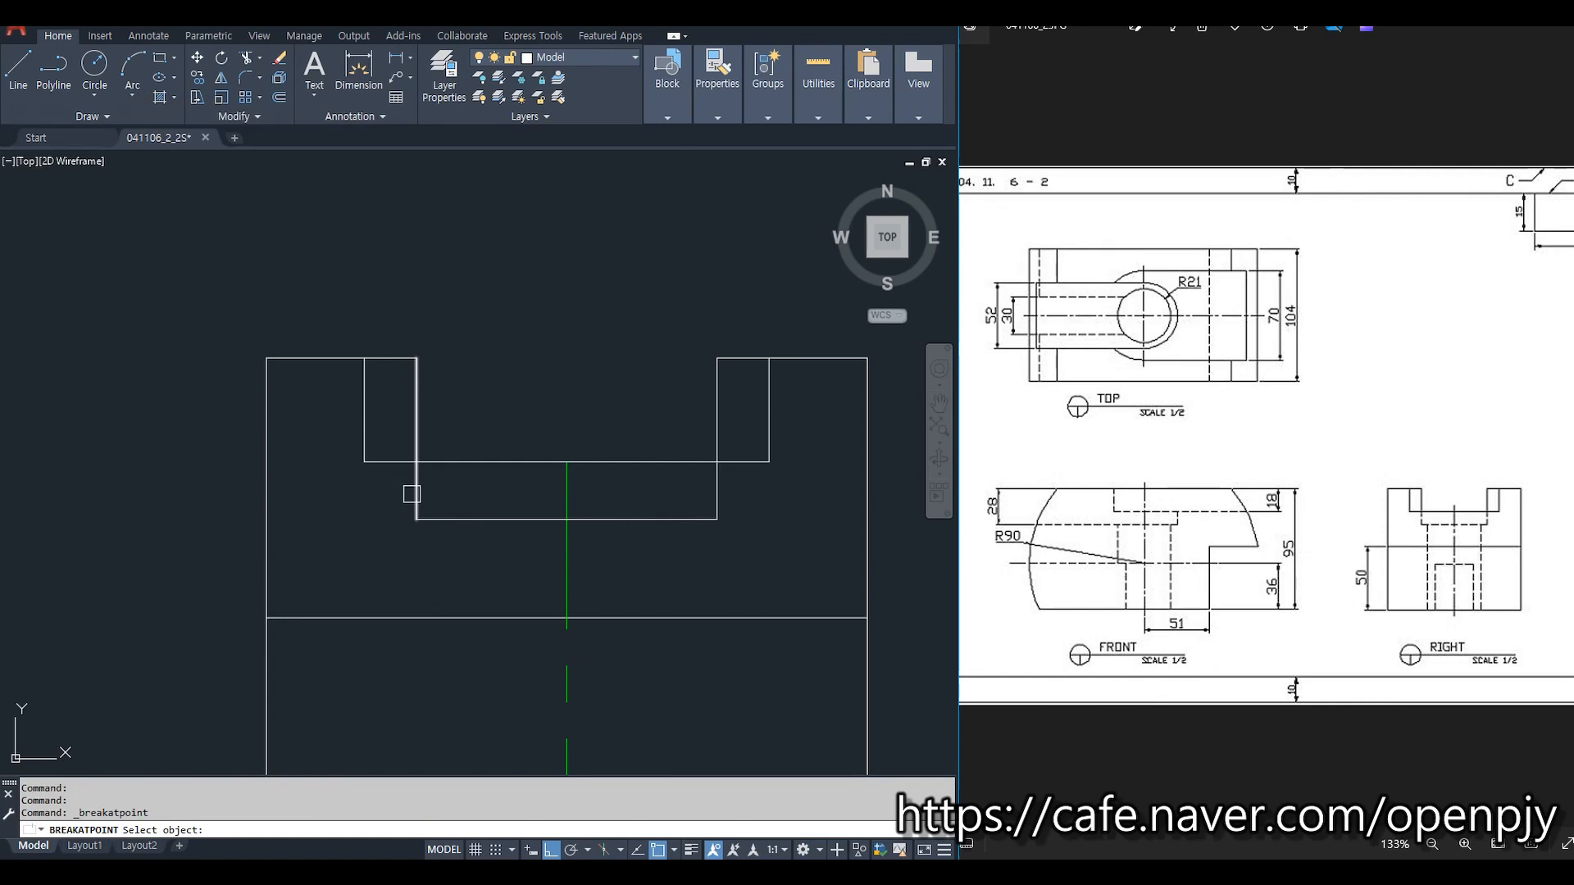
pyautogui.click(415, 493)
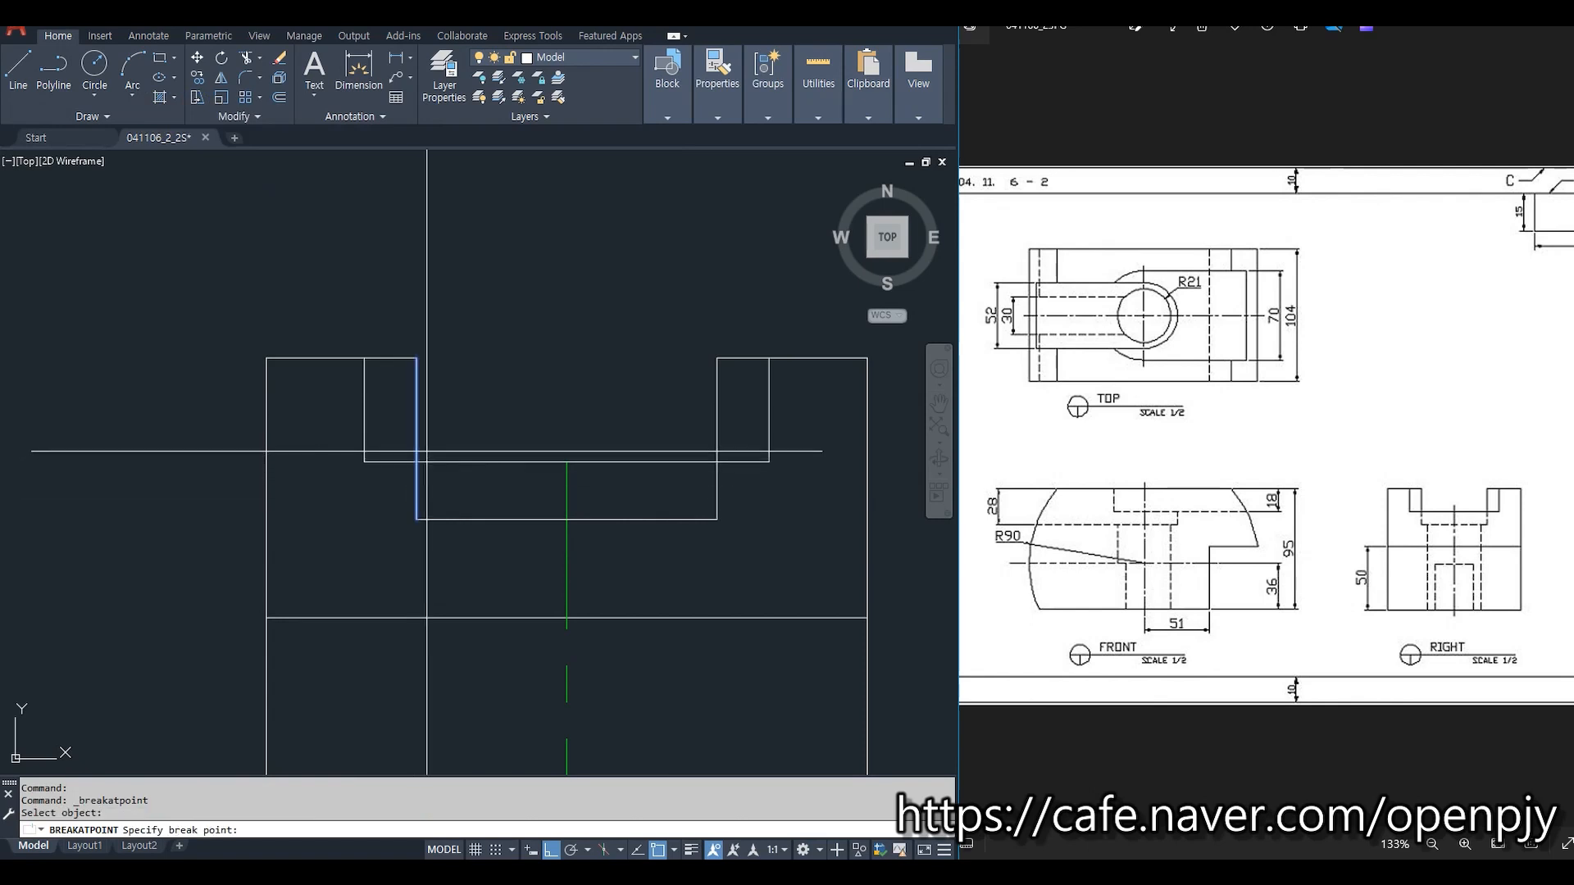
pyautogui.click(418, 455)
pyautogui.click(248, 116)
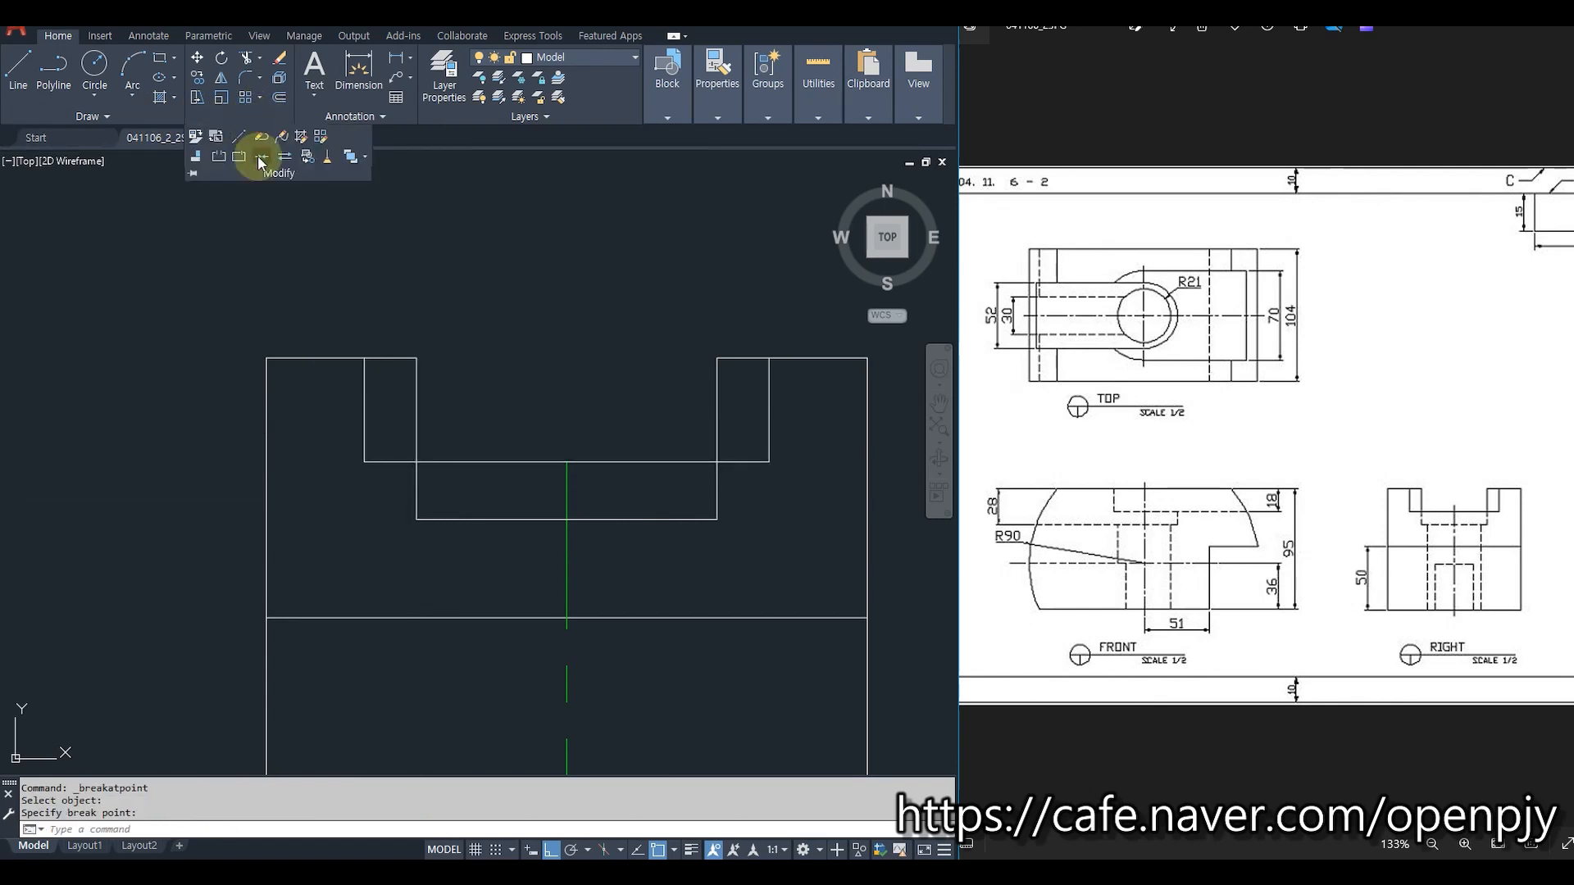
pyautogui.click(240, 157)
pyautogui.click(719, 502)
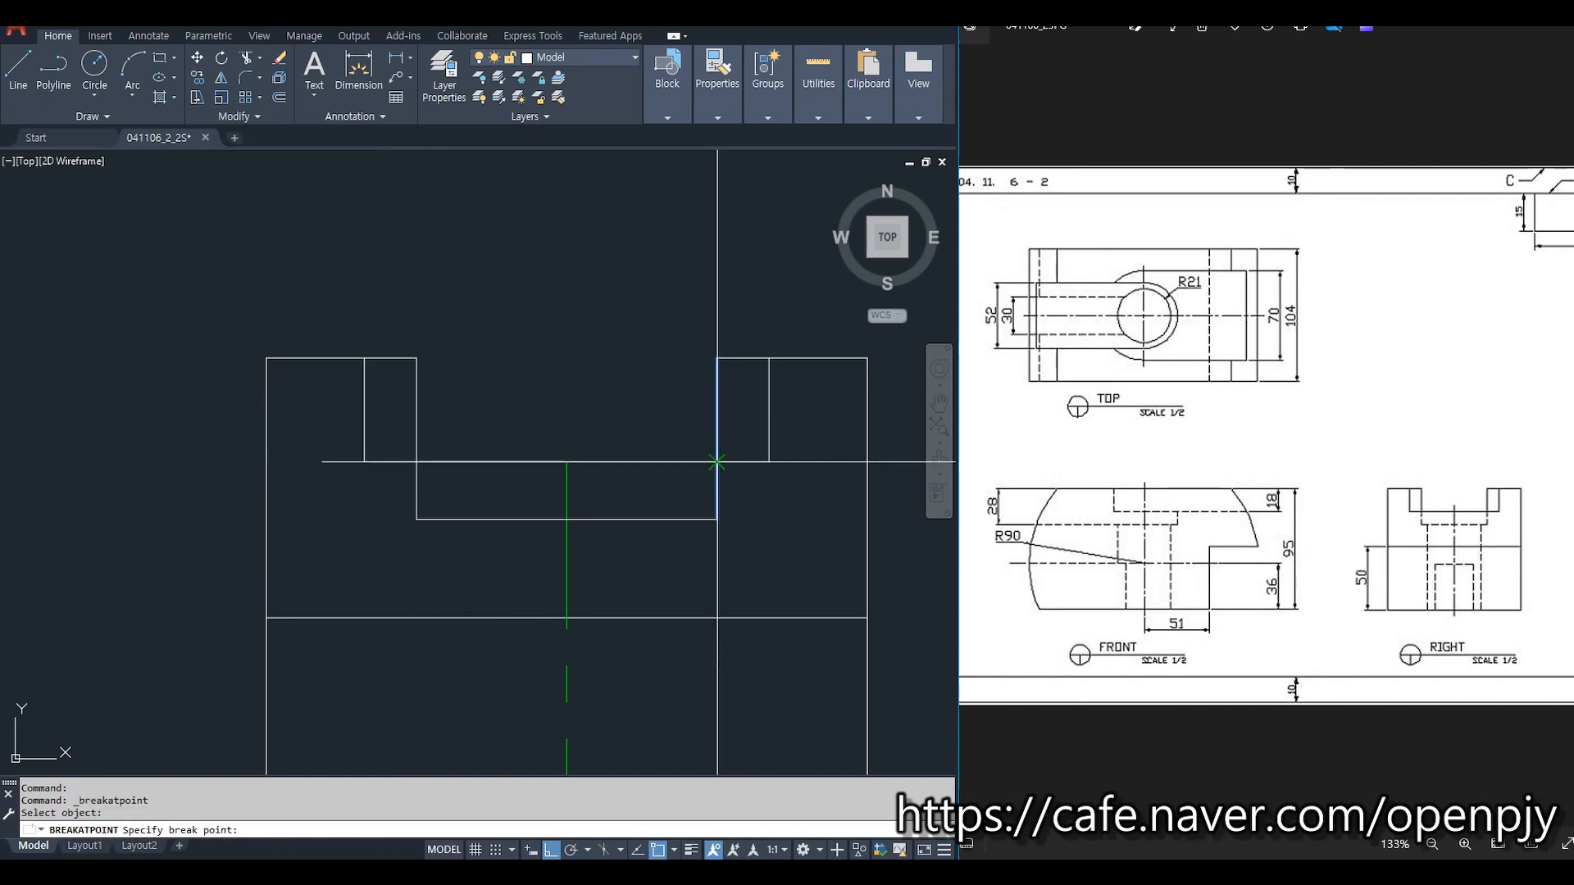
pyautogui.click(726, 459)
# Assign the slot's bottom line and the side segments below the recess in the right view to the hidden-line layer.
pyautogui.click(754, 548)
pyautogui.click(666, 498)
pyautogui.click(504, 495)
pyautogui.click(379, 488)
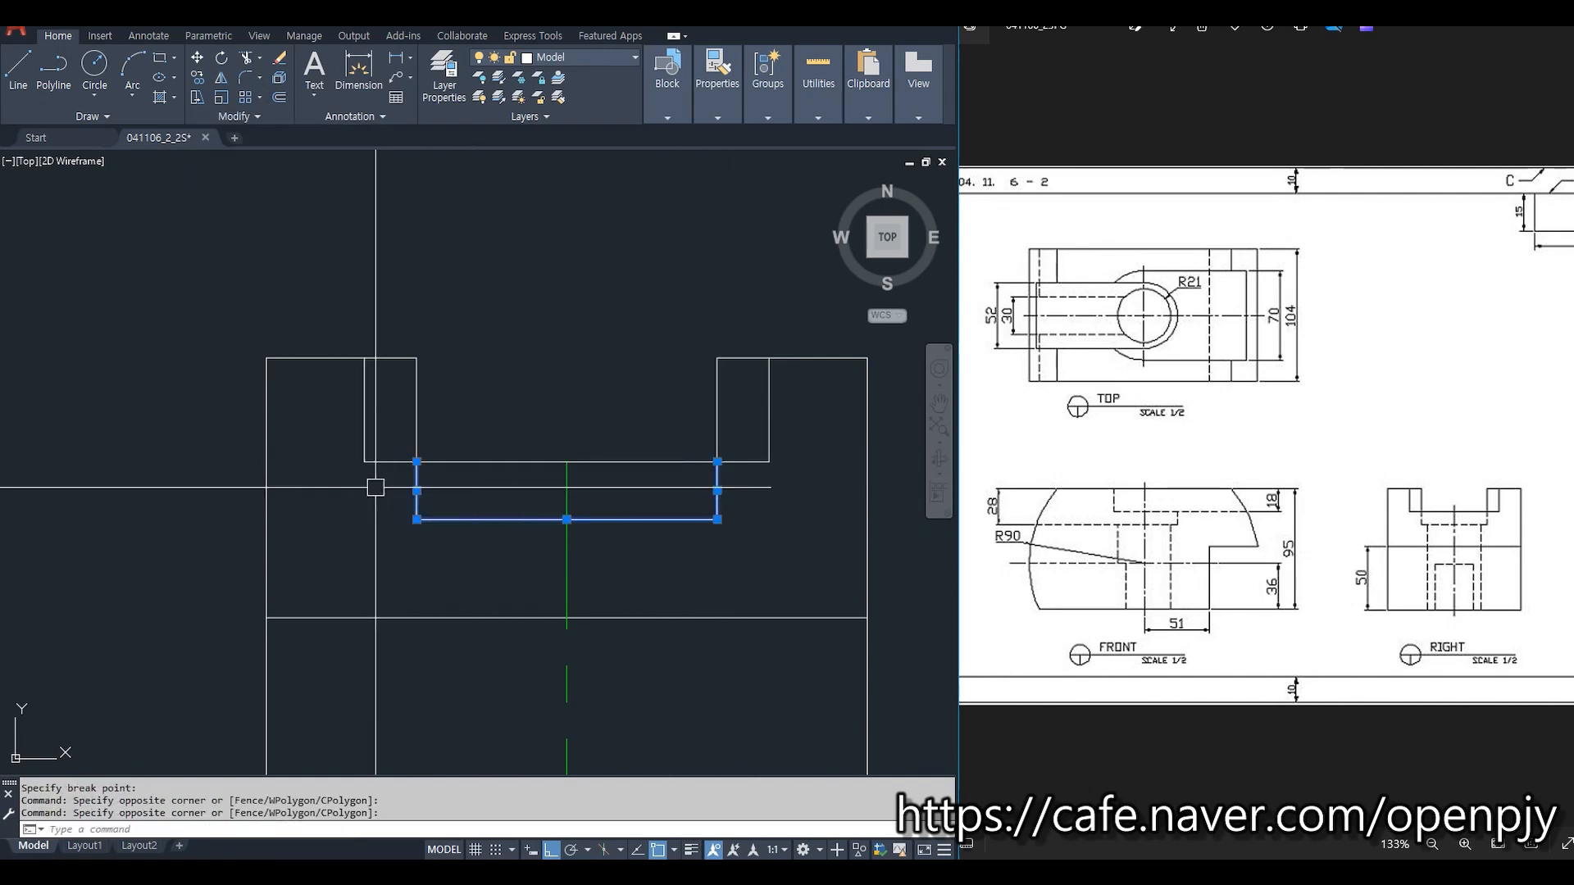
pyautogui.click(574, 57)
pyautogui.click(564, 155)
pyautogui.press('Escape')
pyautogui.press('Escape')
pyautogui.press('Escape')
pyautogui.scroll(-2, 832, 615)
pyautogui.moveTo(834, 639); pyautogui.dragTo(827, 578, button='middle')
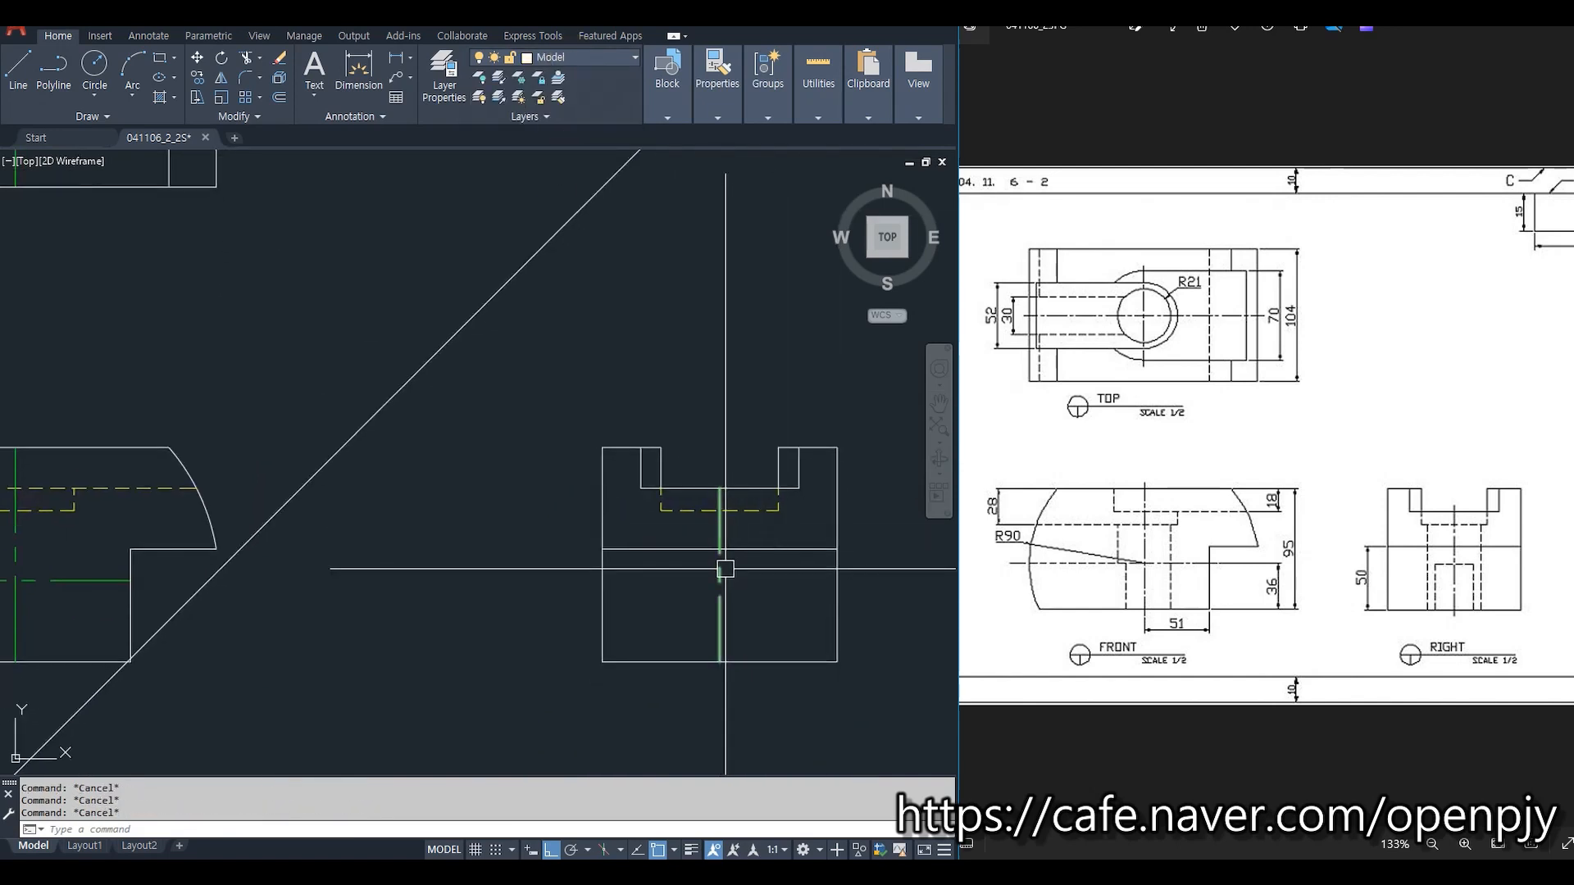
# Erase the two horizontal recess projection rays beside the top view.
pyautogui.scroll(-2, 725, 568)
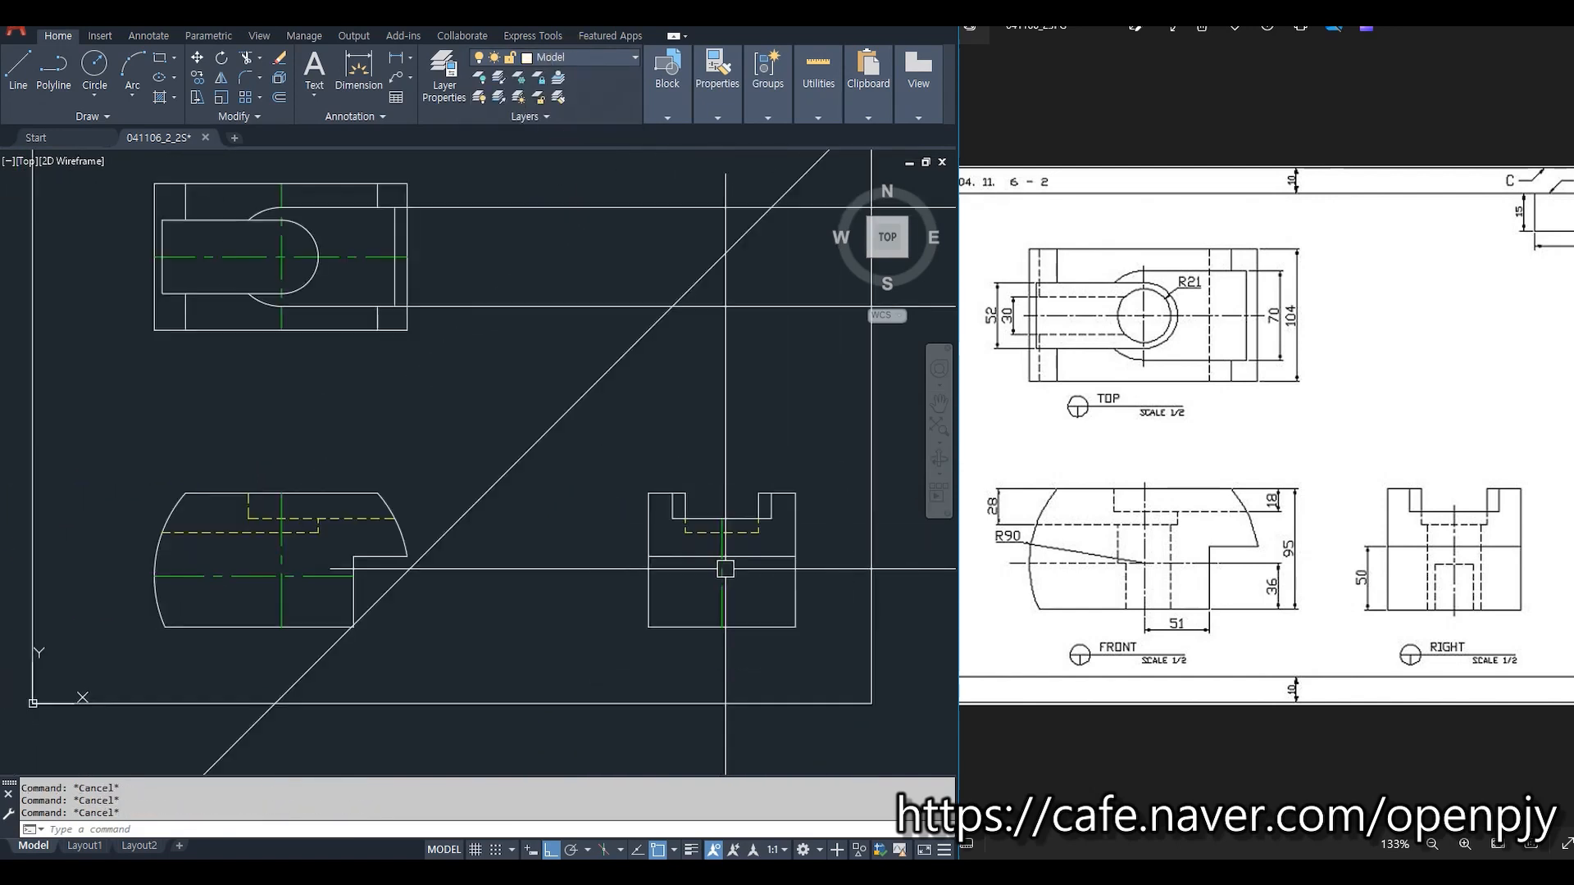
pyautogui.click(484, 328)
pyautogui.click(440, 183)
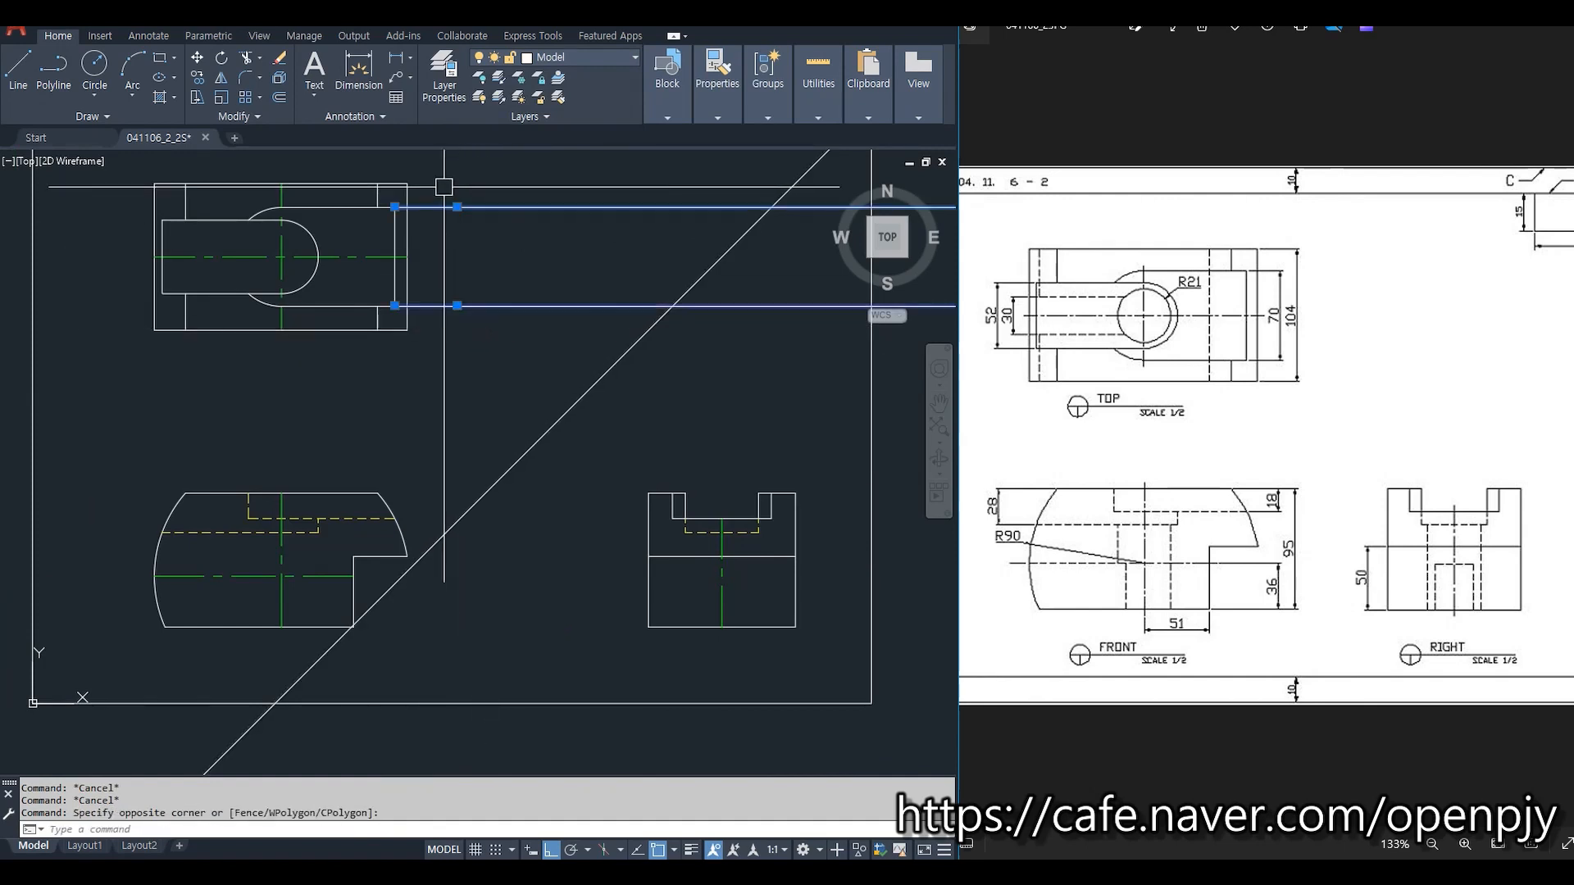
pyautogui.press('Delete')
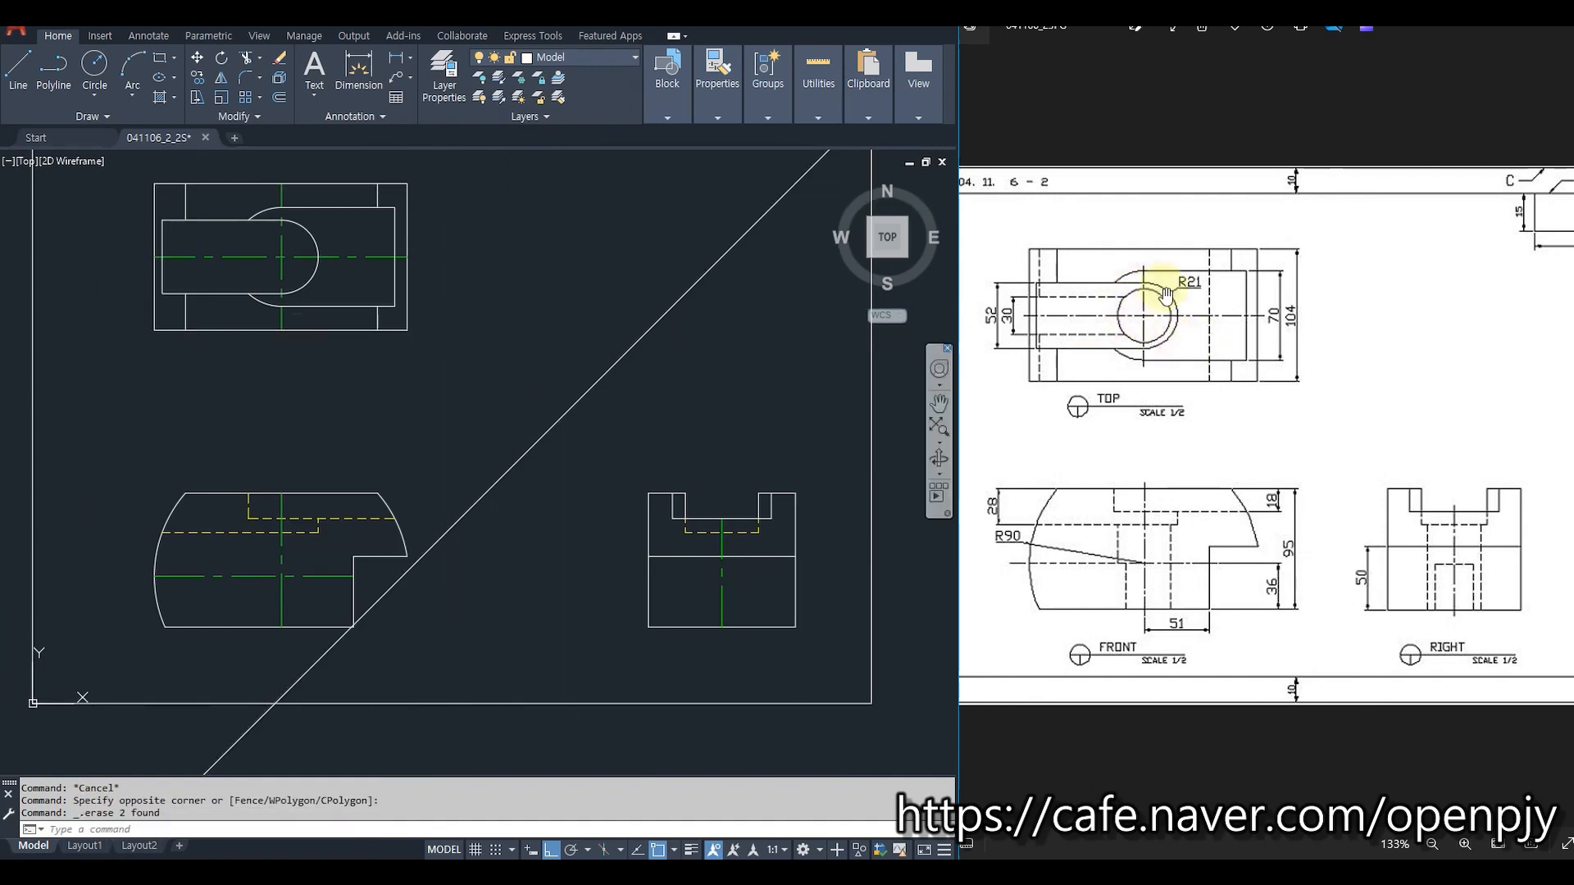
# Draw a circle of radius 21 centred on the crossing of the top view's centerlines.
pyautogui.scroll(5, 311, 265)
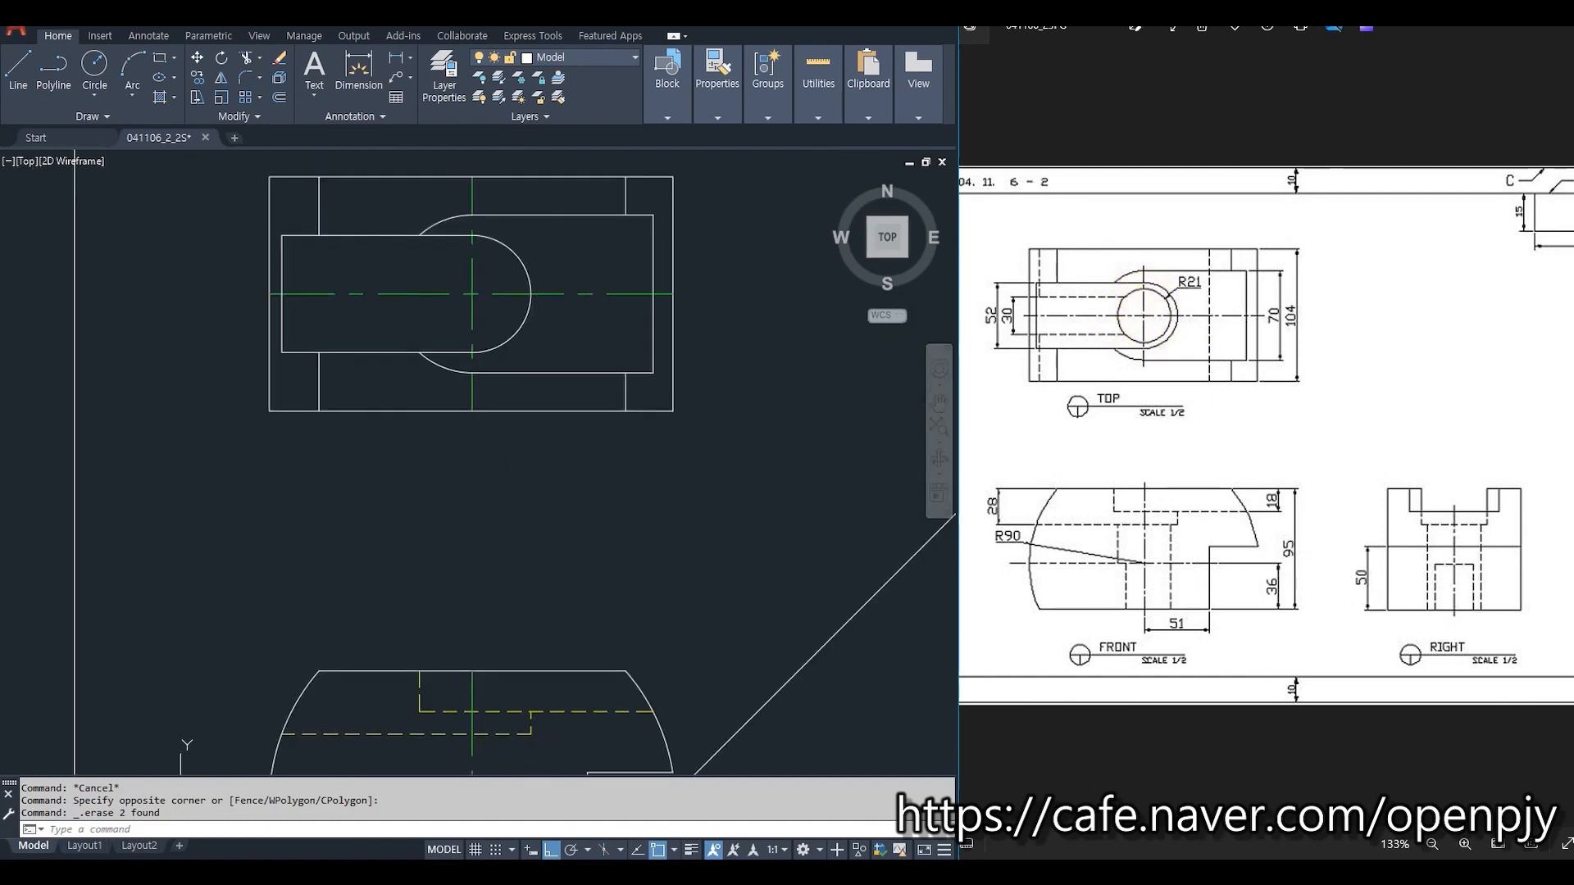
pyautogui.write('c')
pyautogui.press('Return')
pyautogui.click(459, 291)
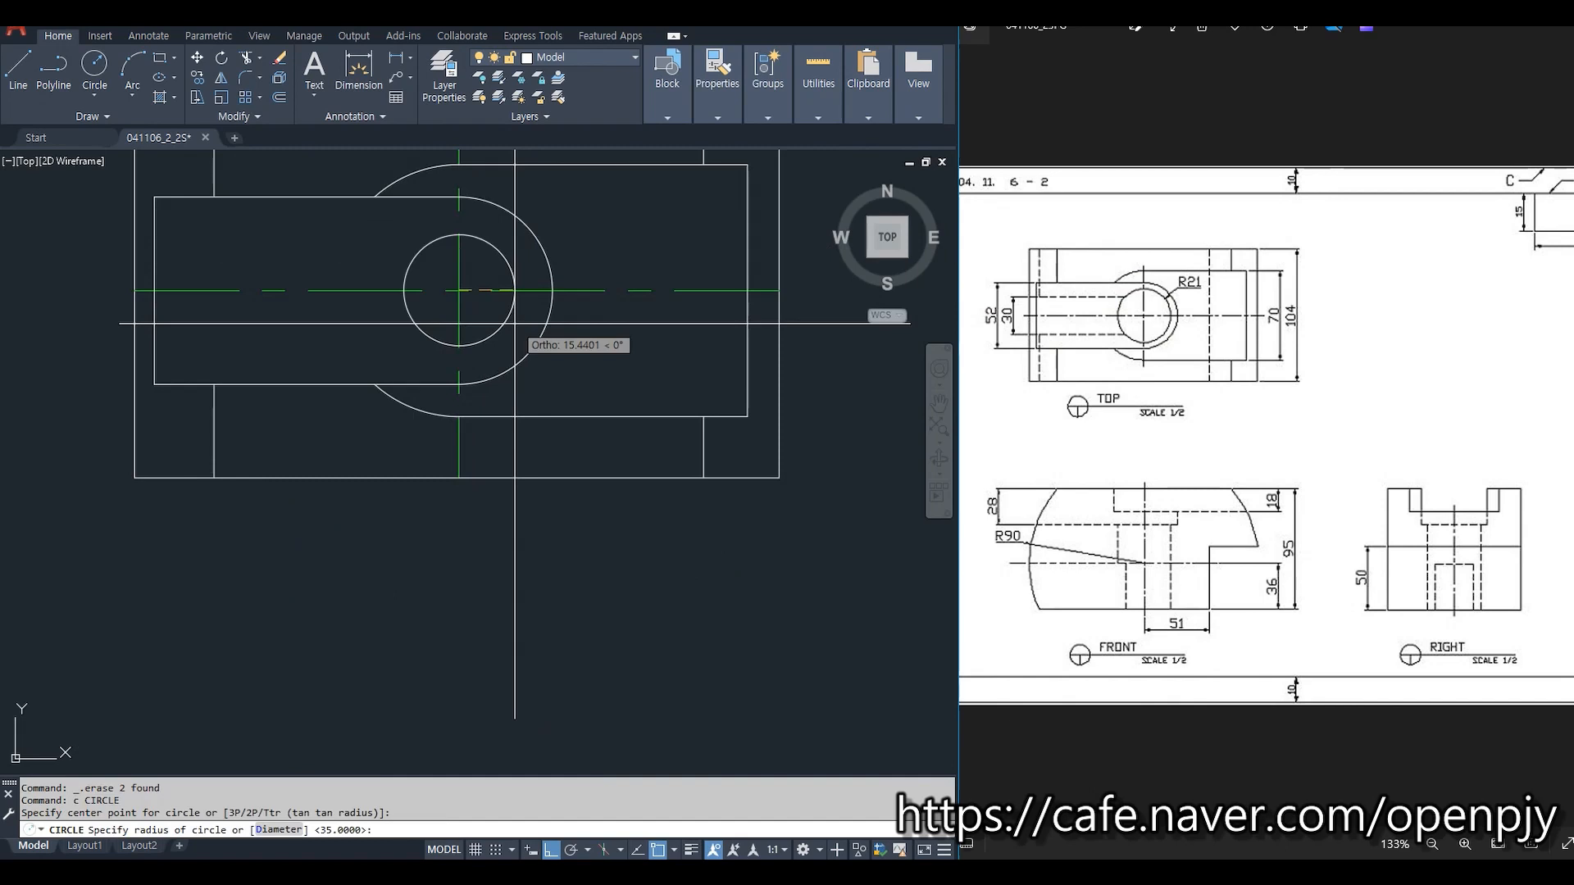
pyautogui.write('21')
pyautogui.press('Return')
# Select the hole circle, slot arc, recess arc and horizontal centerline in the top view to compare their center points.
pyautogui.click(543, 249)
pyautogui.click(522, 252)
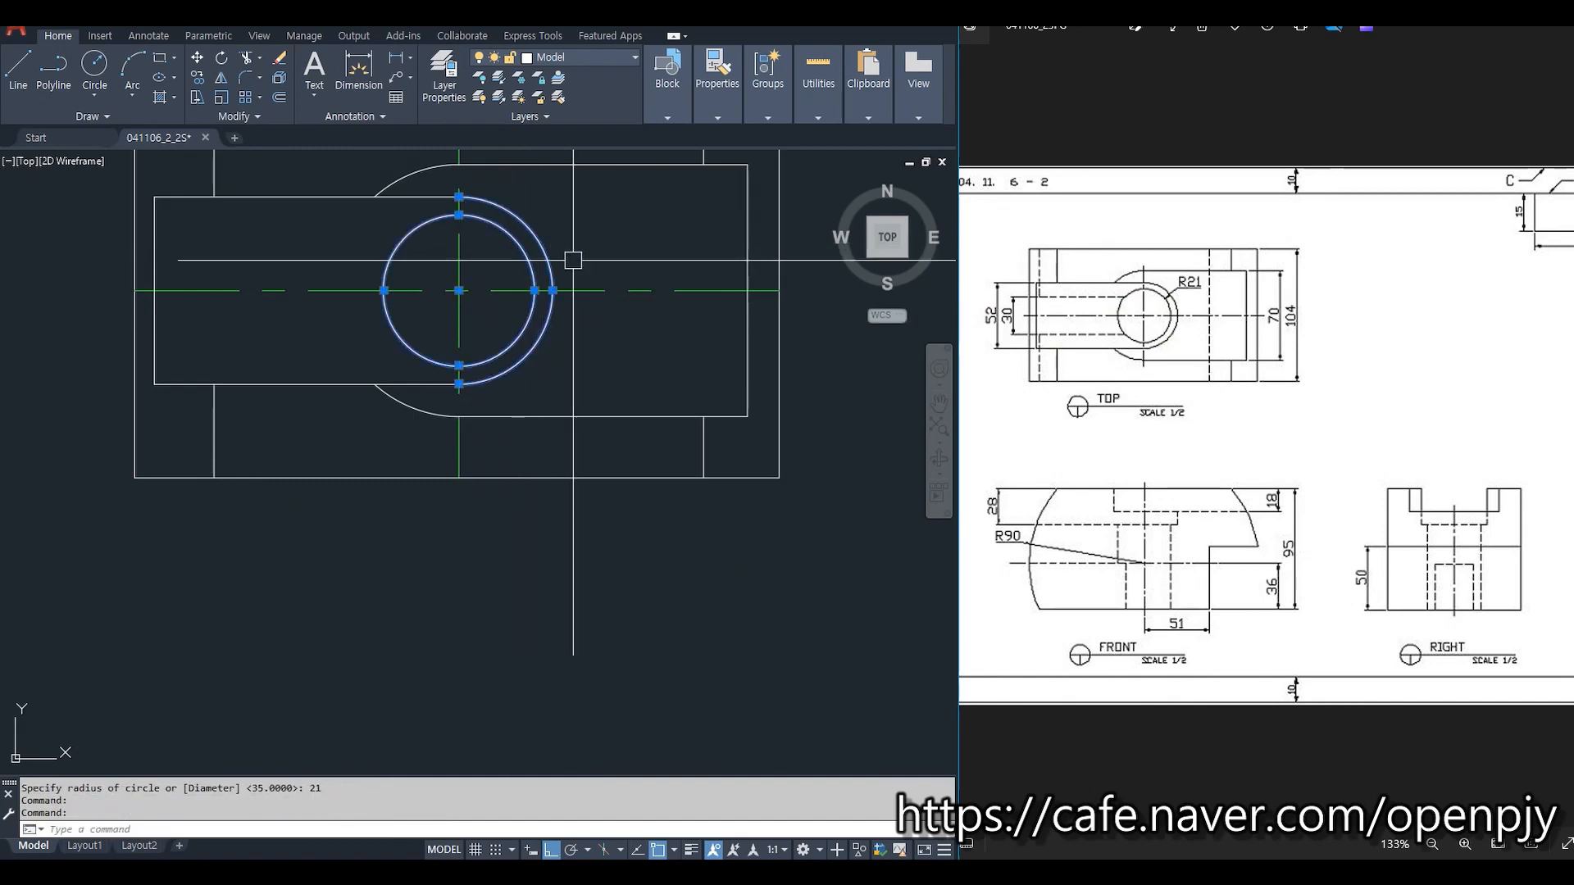
pyautogui.click(387, 182)
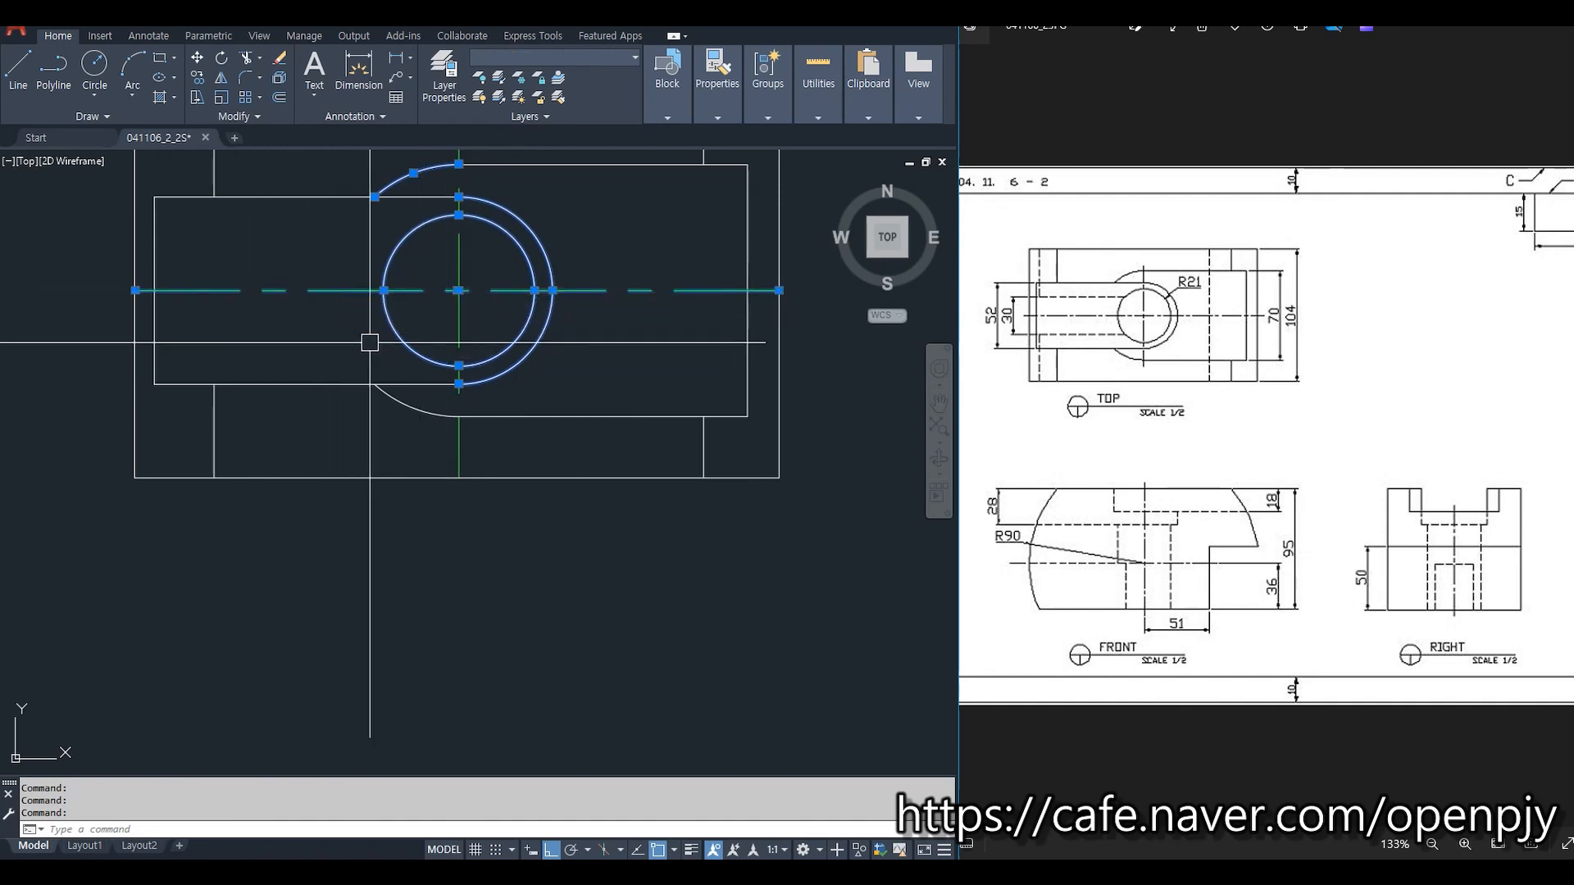
pyautogui.scroll(6, 419, 295)
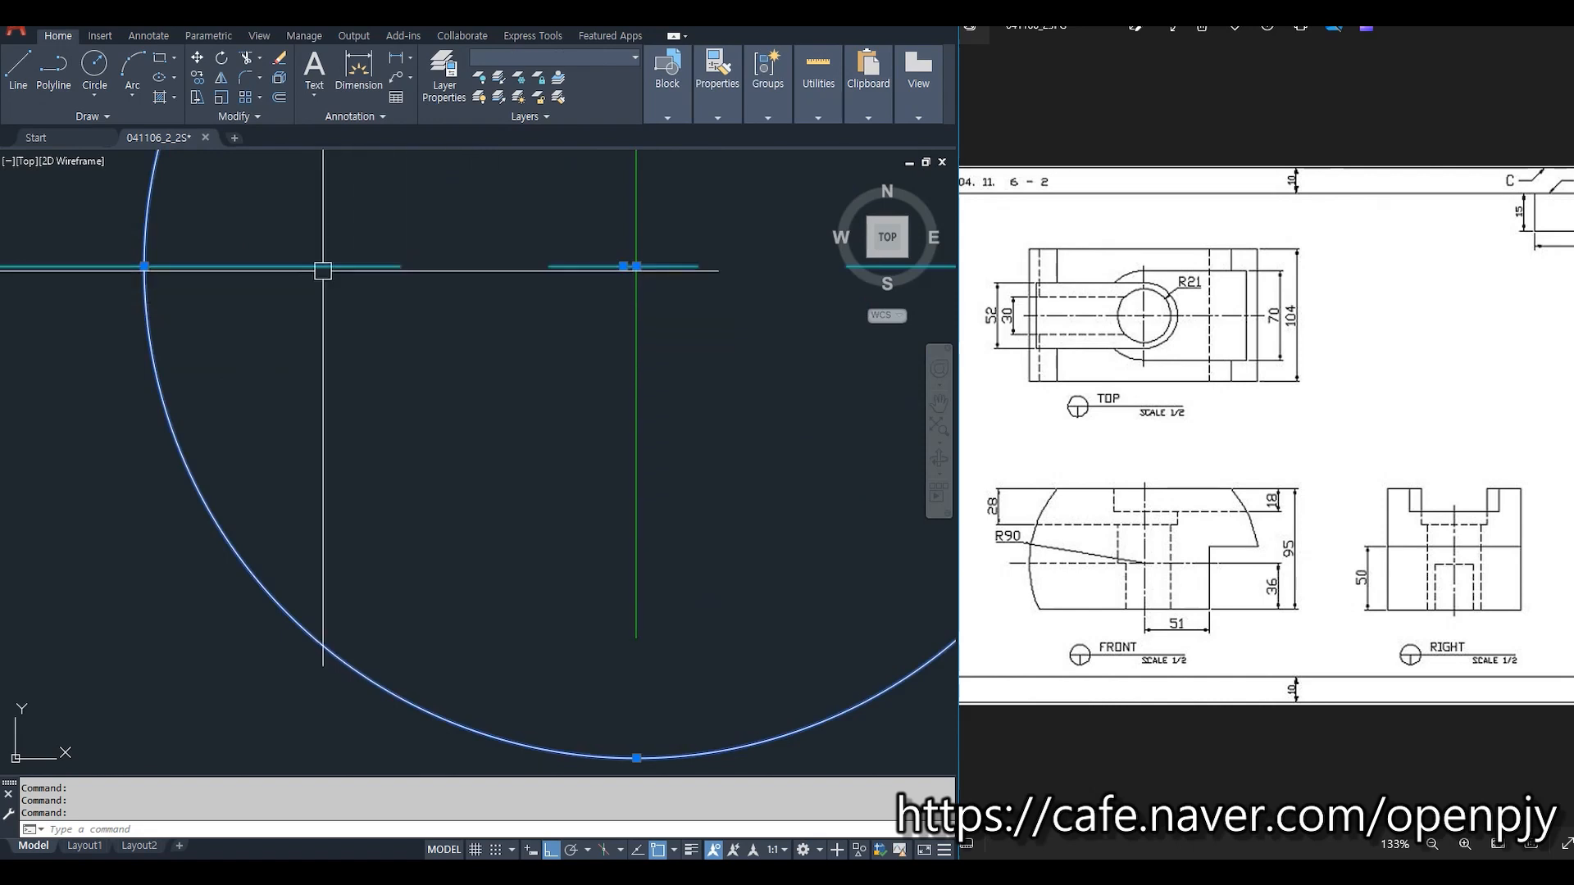
pyautogui.scroll(2, 630, 278)
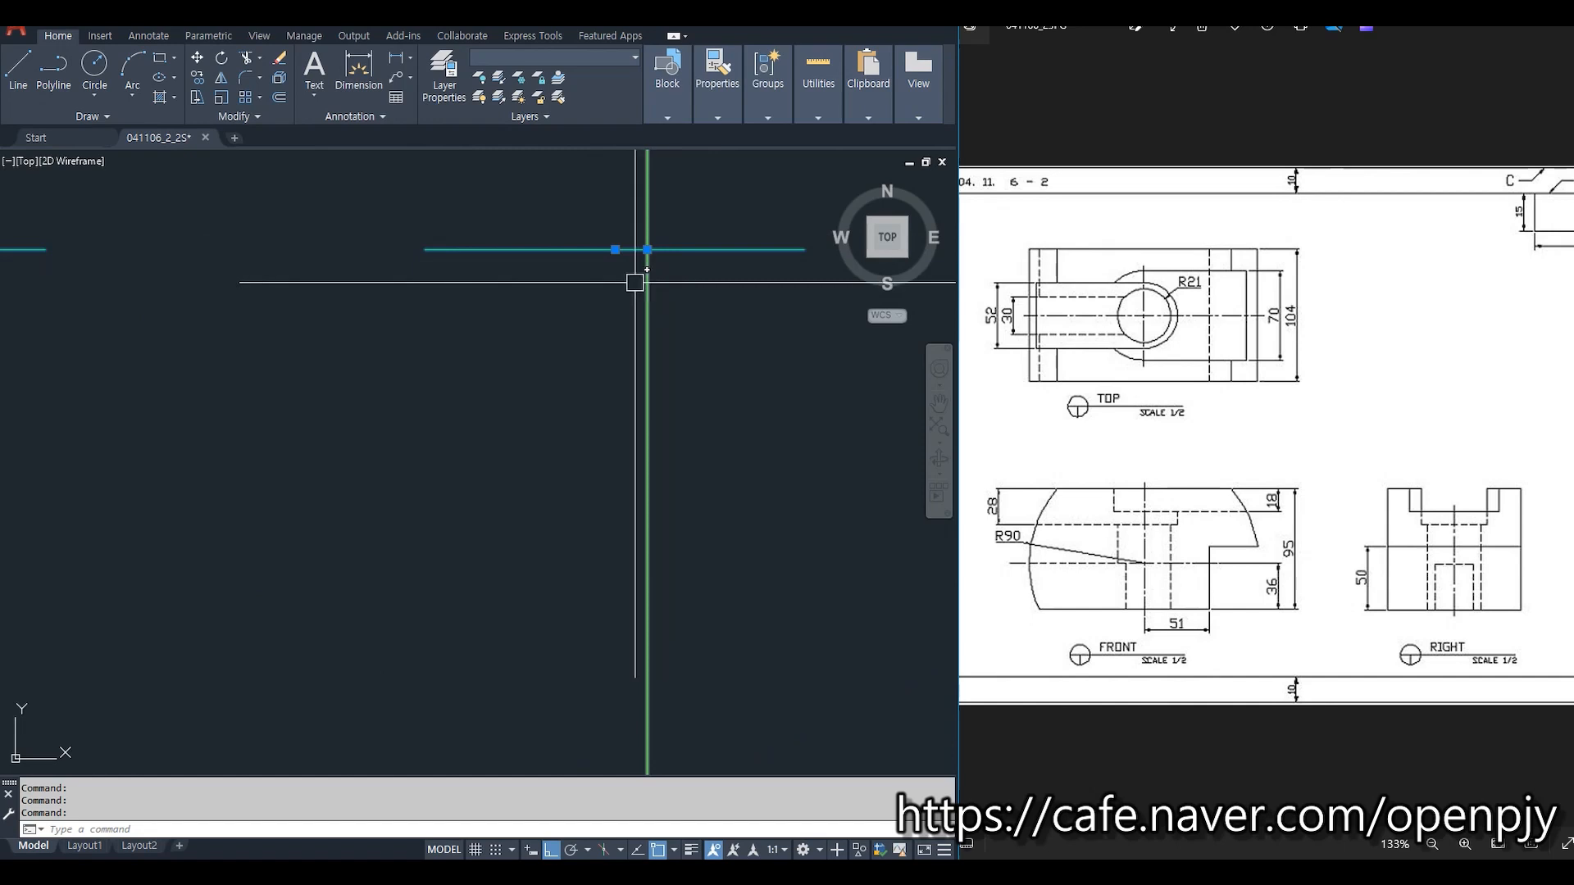
pyautogui.scroll(-5, 648, 279)
pyautogui.press('Escape')
# Project vertical rays down from the left and right quadrants of the top view's hole circle through the front view.
pyautogui.moveTo(768, 551); pyautogui.dragTo(447, 401, button='middle')
pyautogui.scroll(-2, 471, 411)
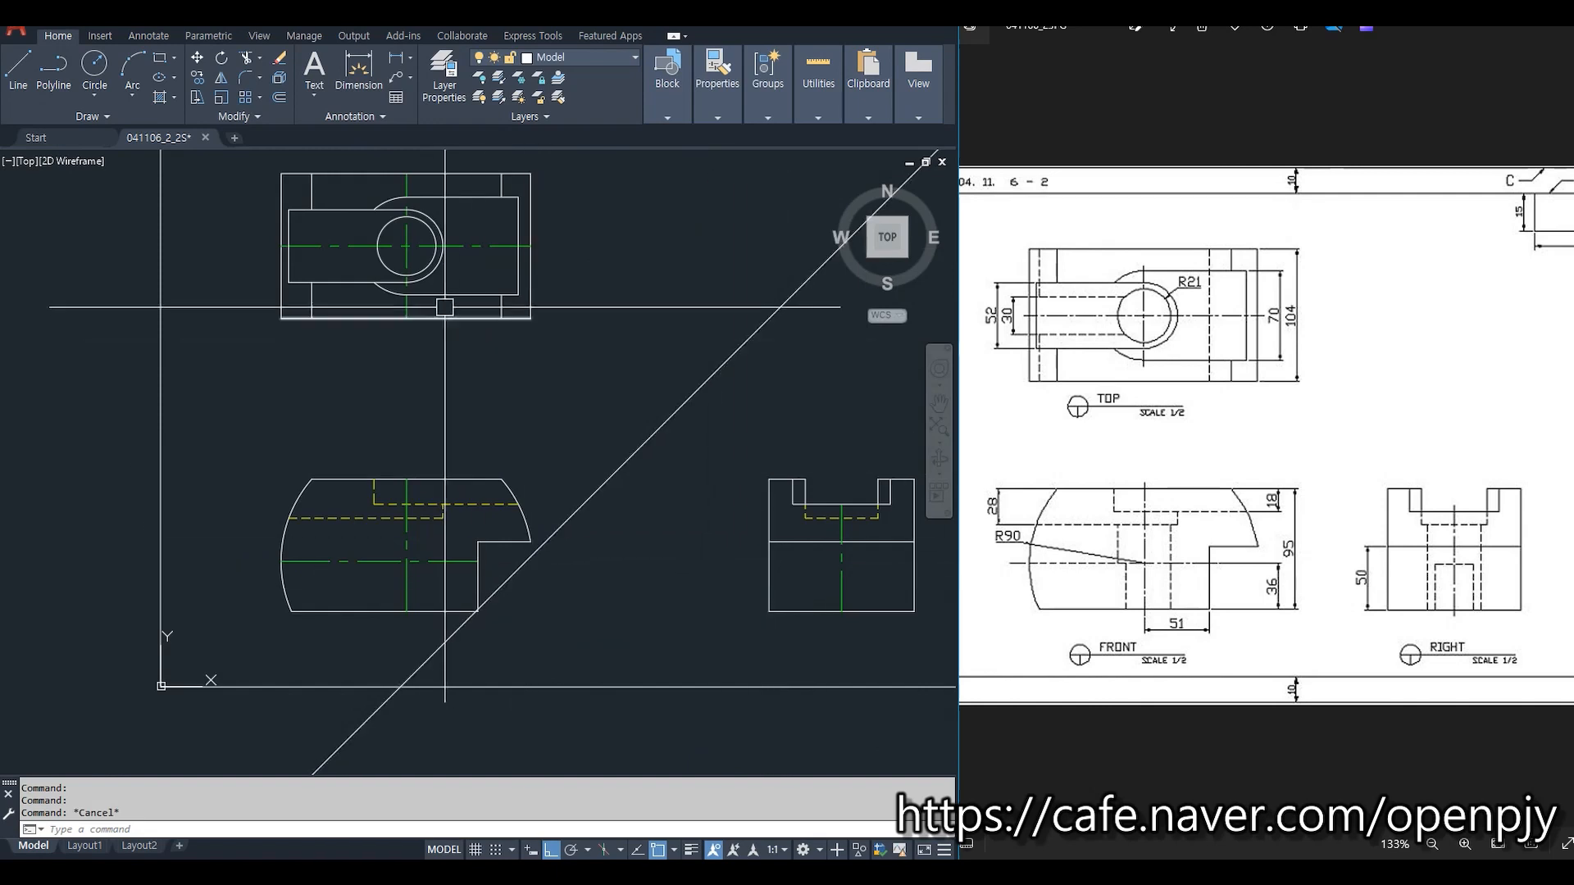
pyautogui.write('ray')
pyautogui.press('Return')
pyautogui.scroll(3, 394, 239)
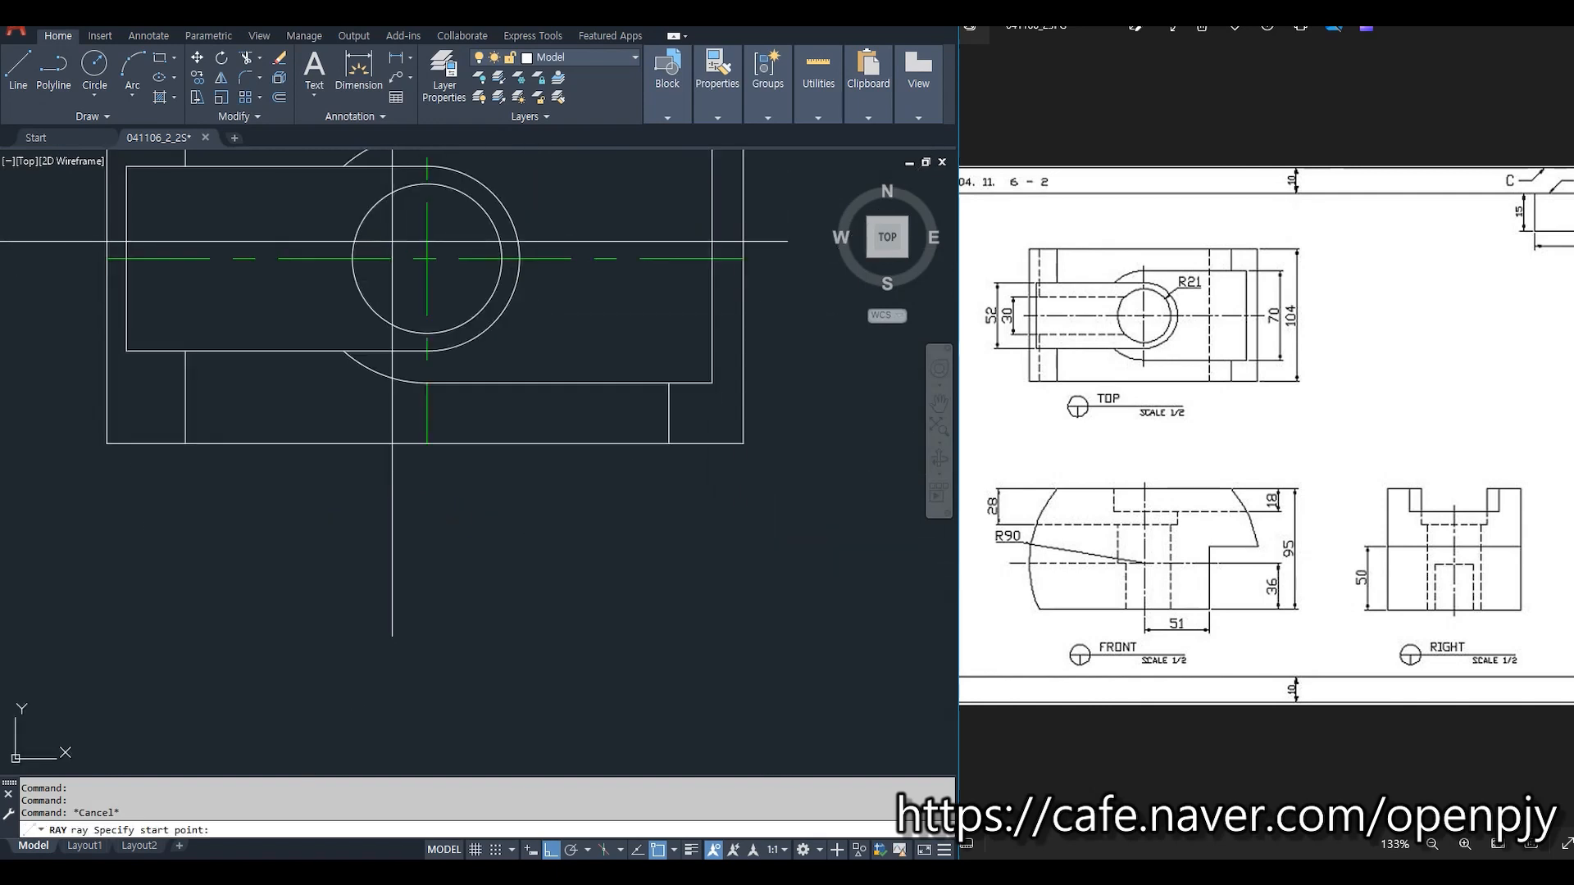
pyautogui.click(352, 259)
pyautogui.click(367, 553)
pyautogui.press('Return')
pyautogui.press('Return')
pyautogui.click(502, 259)
pyautogui.click(504, 484)
pyautogui.press('Return')
# Trim the two hole projection rays above the slot's bottom line in the front view.
pyautogui.scroll(-3, 720, 745)
pyautogui.moveTo(720, 745); pyautogui.dragTo(671, 414, button='middle')
pyautogui.scroll(3, 574, 566)
pyautogui.press('Return')
pyautogui.click(572, 616)
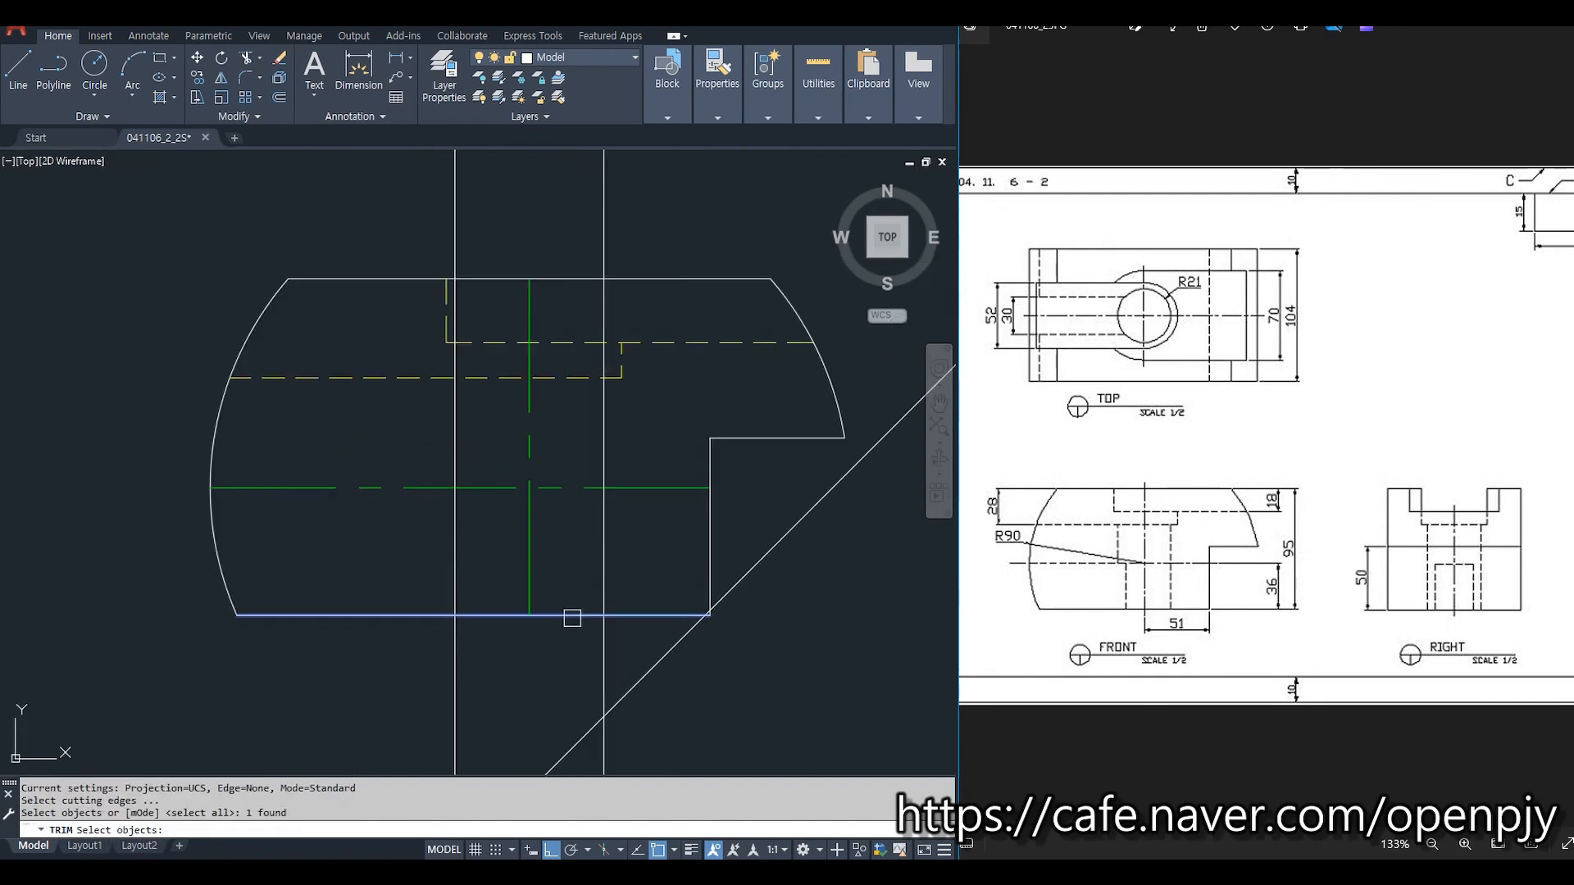
pyautogui.click(564, 379)
pyautogui.press('Return')
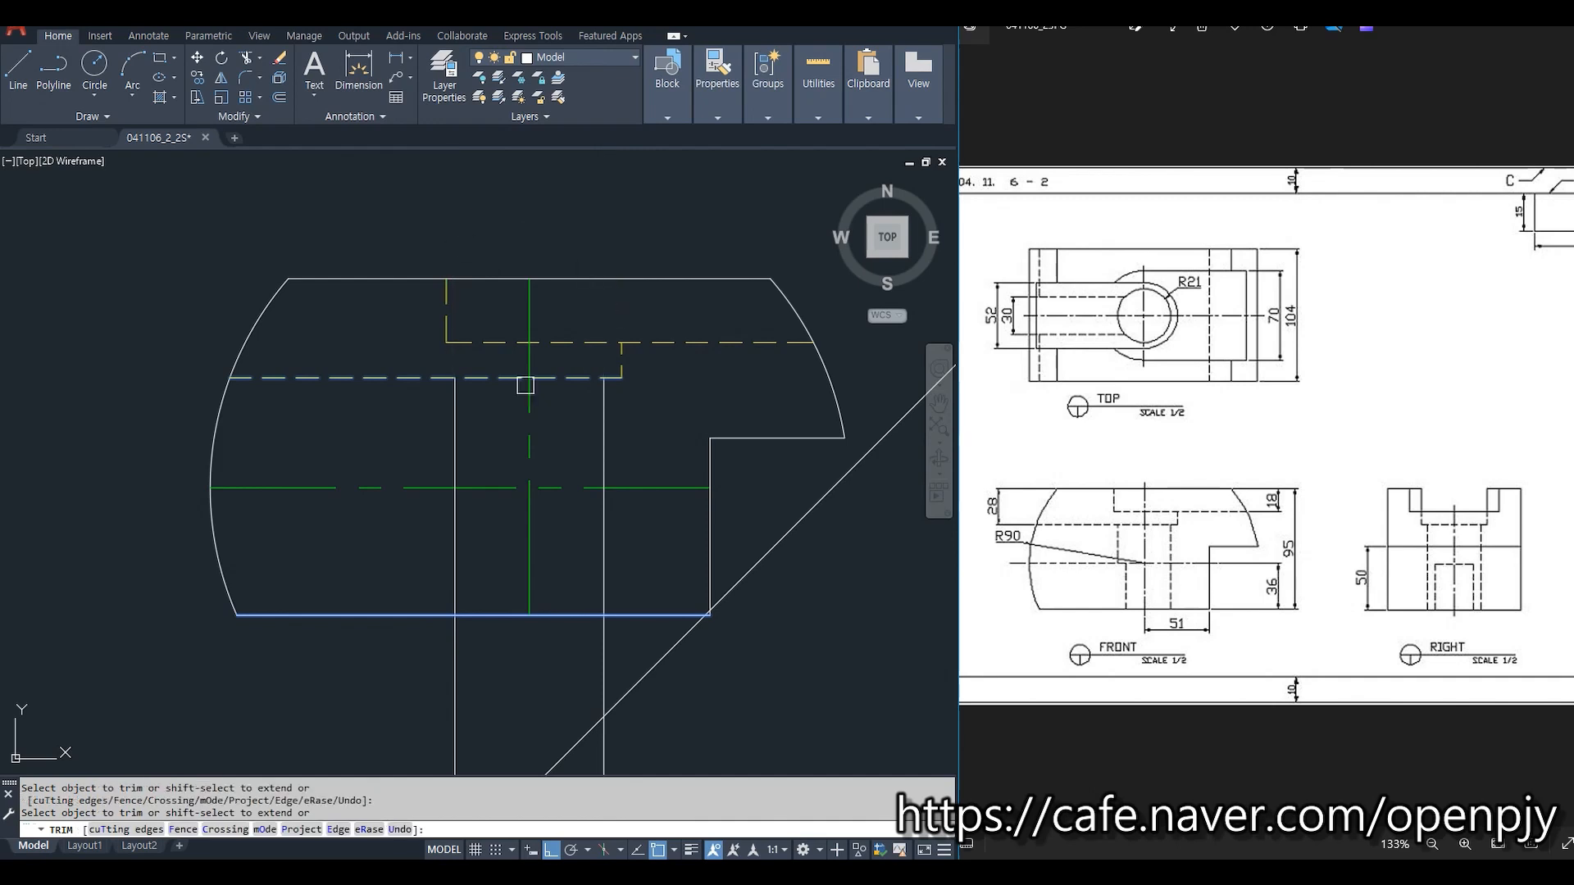
pyautogui.click(703, 492)
pyautogui.press('Escape')
# Trim the two hole projection rays below the front view's bottom edge.
pyautogui.write('tr')
pyautogui.press('Return')
pyautogui.click(650, 613)
pyautogui.press('Return')
pyautogui.click(632, 643)
pyautogui.click(369, 669)
pyautogui.press('Escape')
# Match both hole side lines in the front view to the slot's hidden-line properties.
pyautogui.click(562, 378)
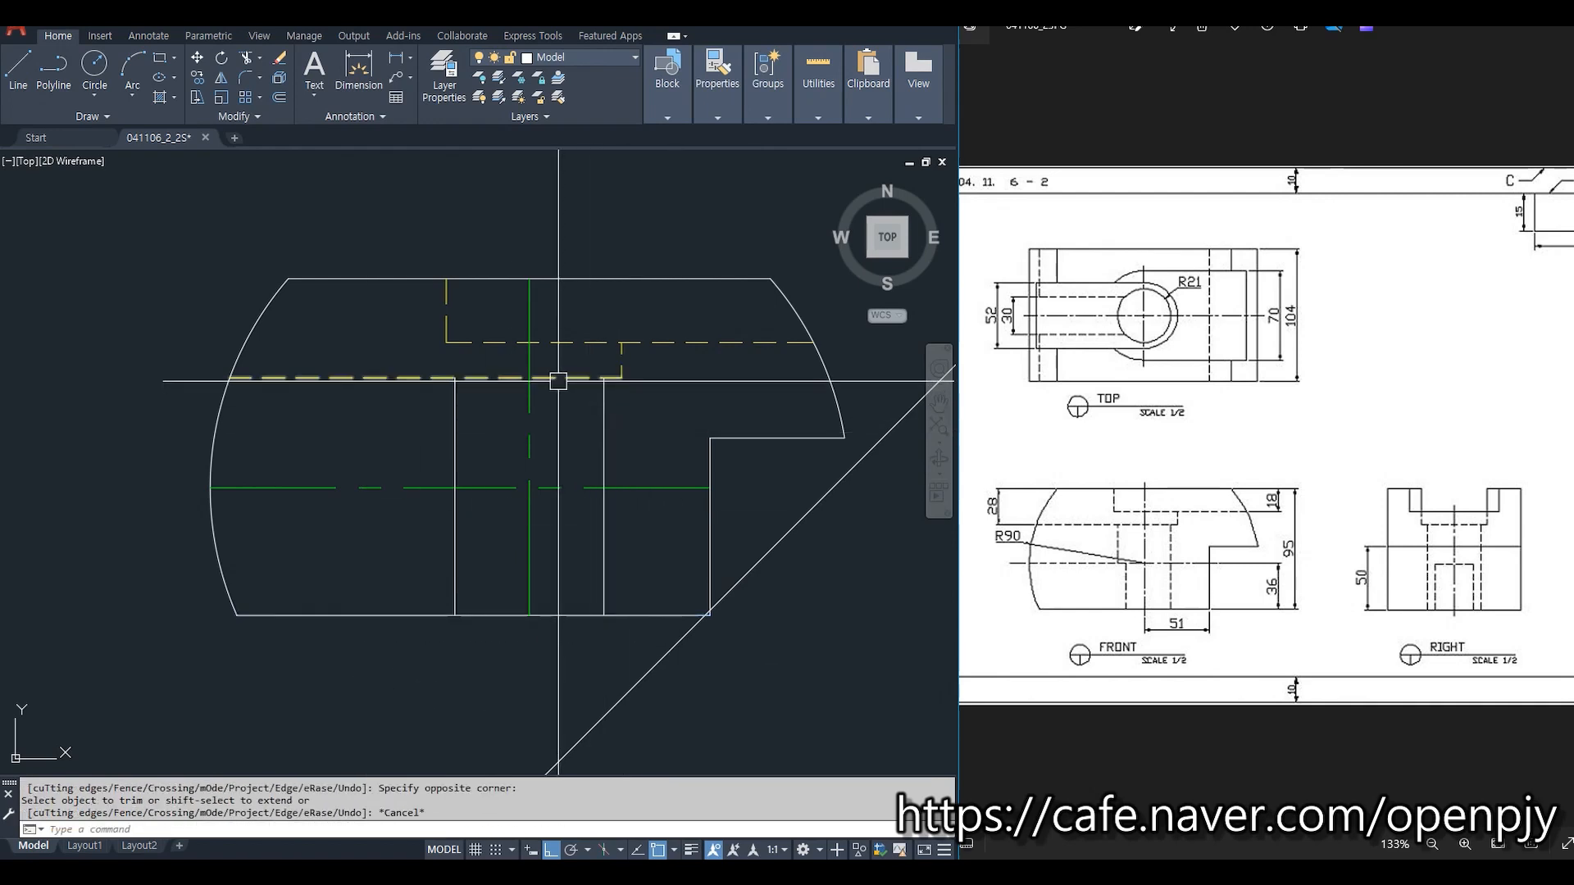
pyautogui.write('ma')
pyautogui.press('Return')
pyautogui.click(608, 434)
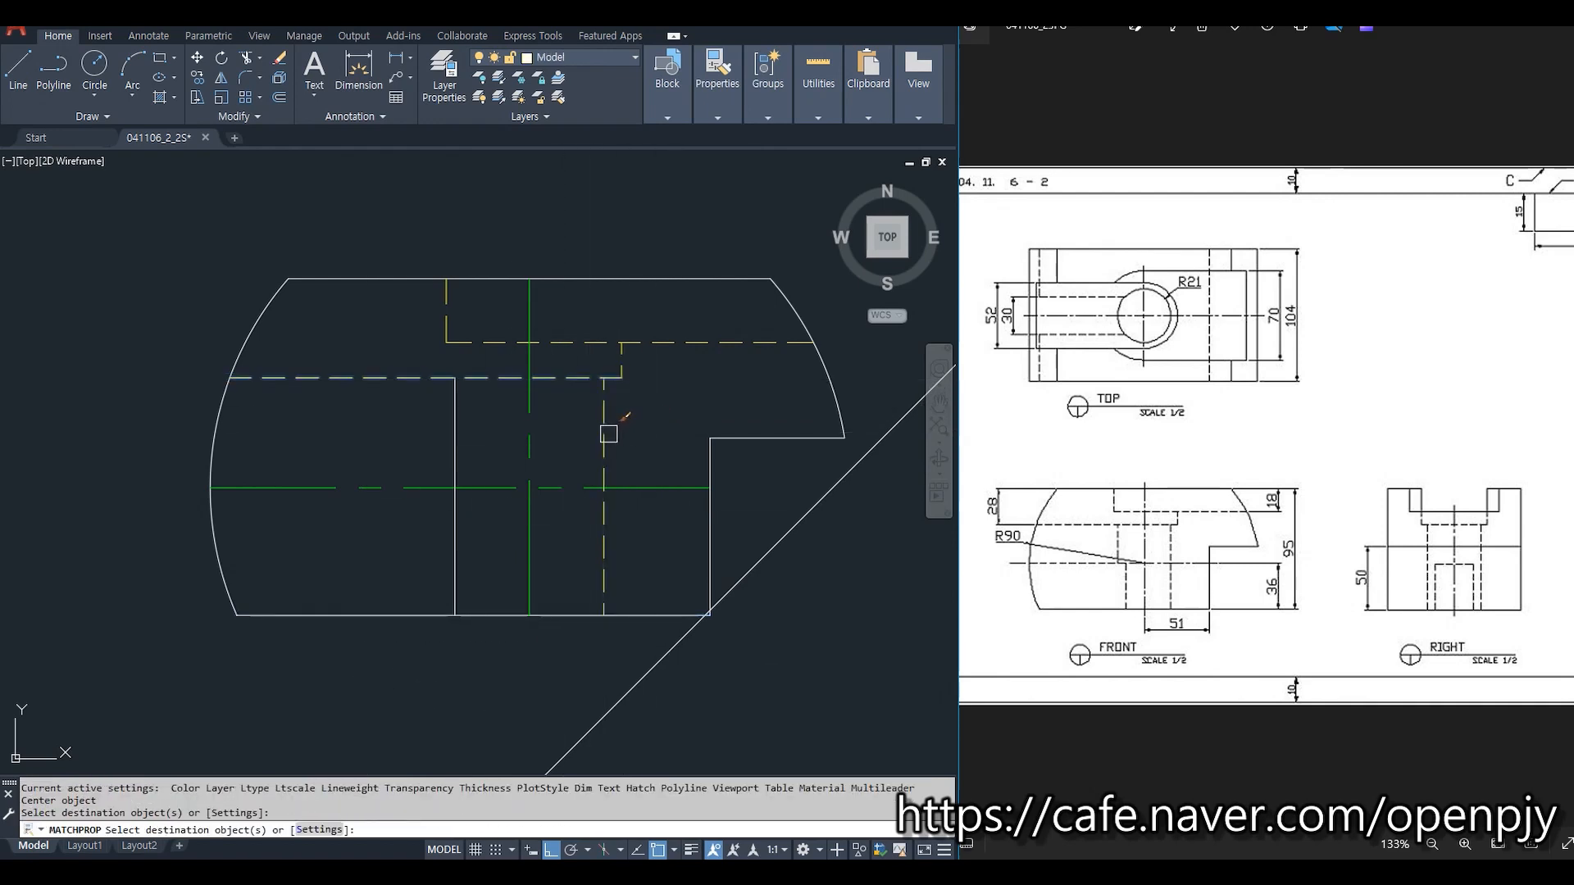
pyautogui.click(457, 442)
pyautogui.press('Escape')
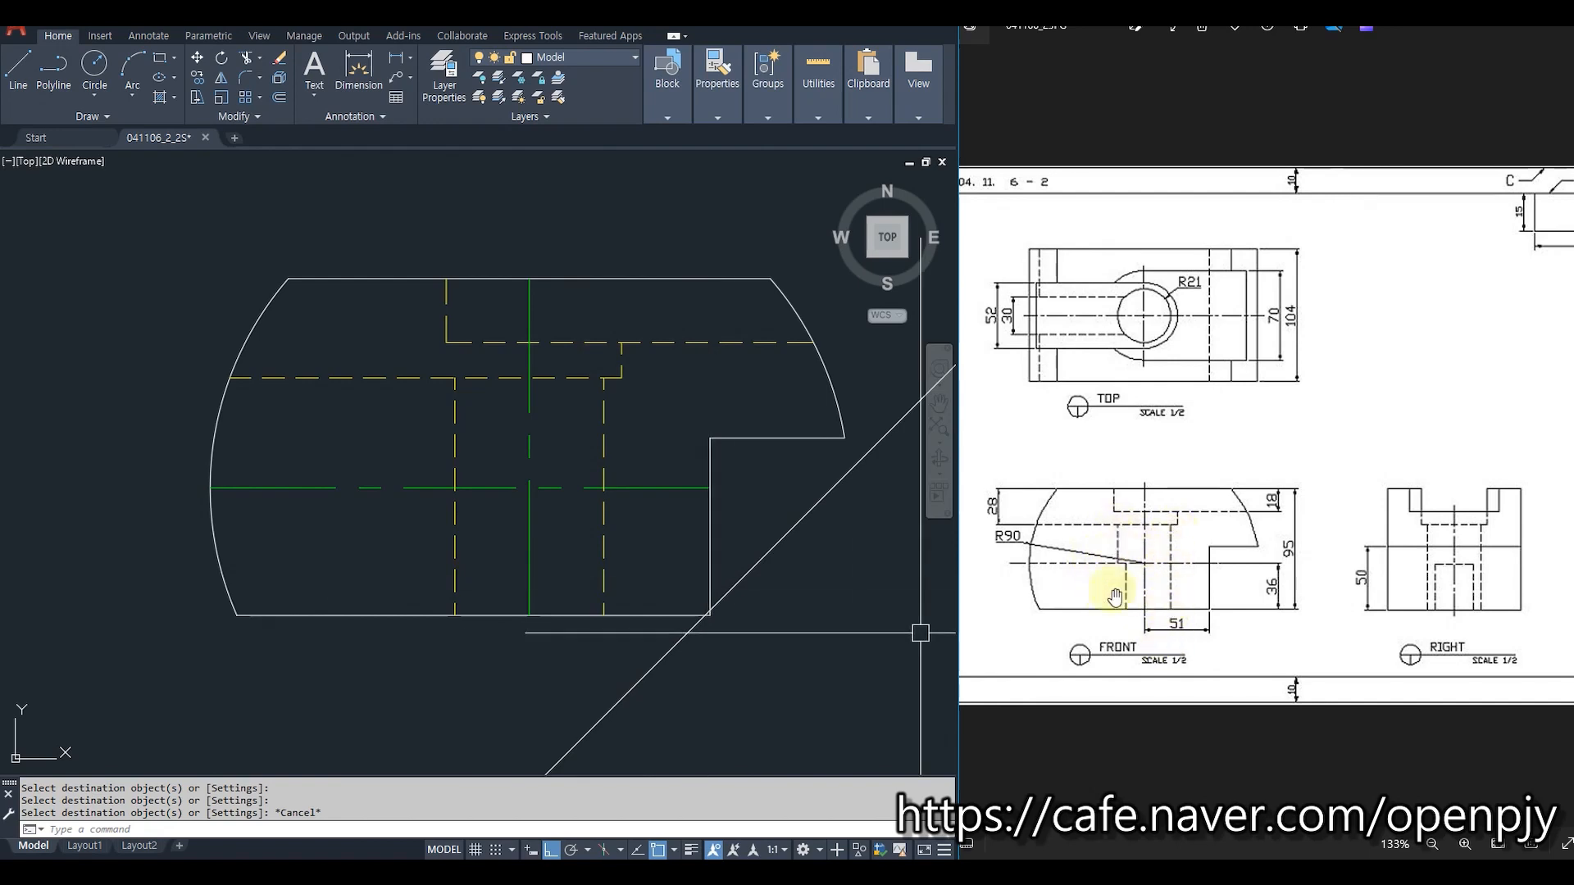
# Copy the two hidden hole lines from the front view to the right view, aligned where the centerline meets the slot's bottom line.
pyautogui.write('co')
pyautogui.press('space')
pyautogui.click(636, 433)
pyautogui.click(572, 420)
pyautogui.click(480, 423)
pyautogui.click(426, 426)
pyautogui.press('space')
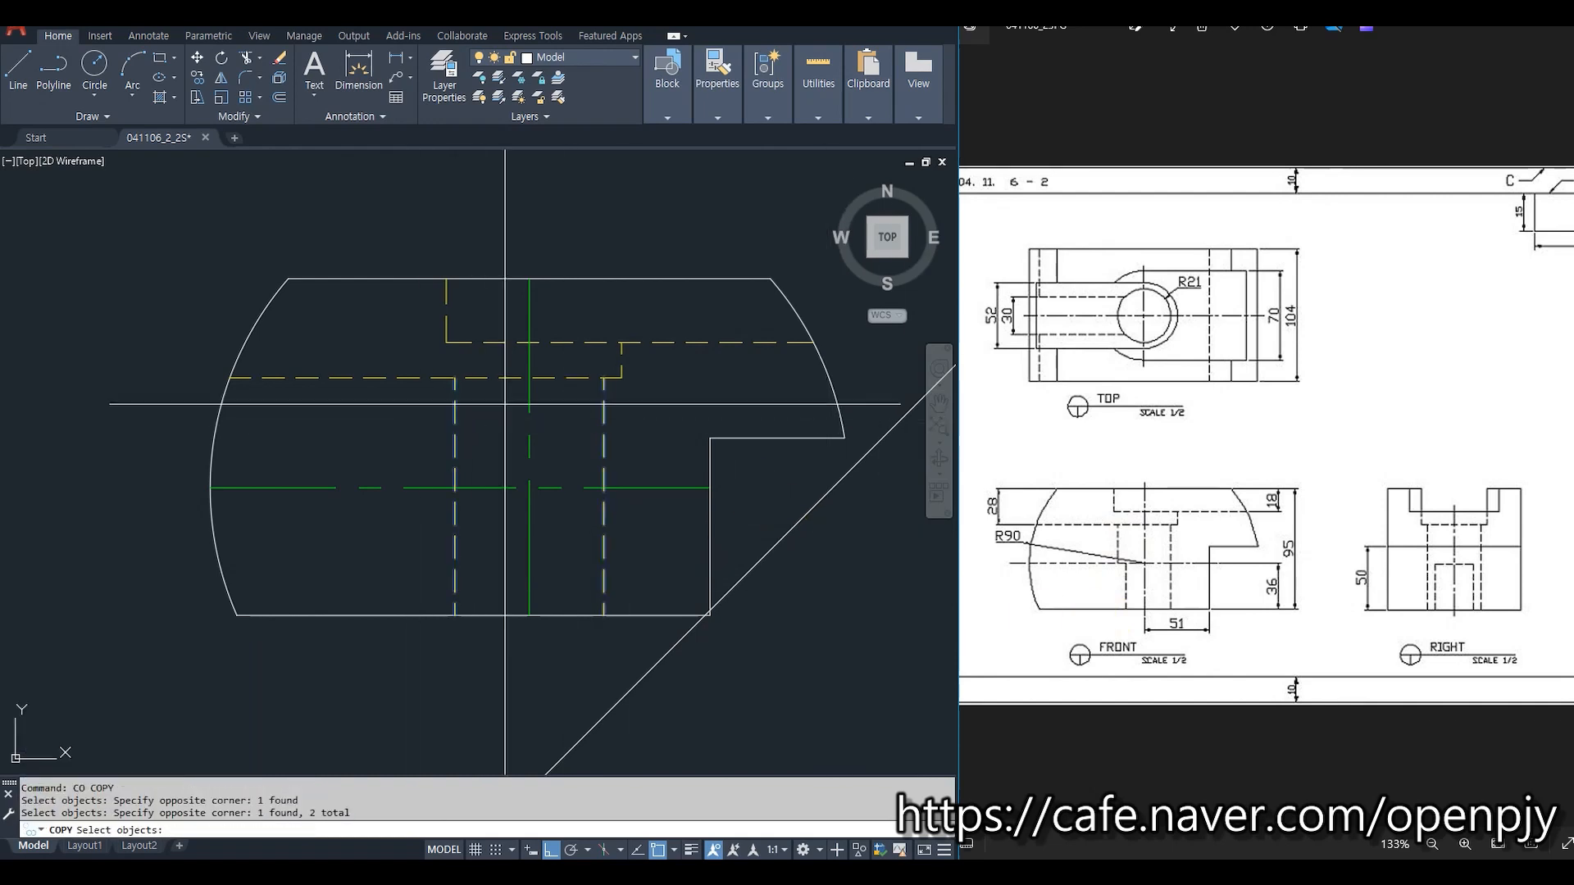
pyautogui.click(529, 377)
pyautogui.scroll(-5, 534, 386)
pyautogui.moveTo(738, 438); pyautogui.dragTo(531, 451, button='middle')
pyautogui.scroll(6, 587, 424)
pyautogui.scroll(-2, 625, 411)
pyautogui.click(631, 313)
pyautogui.press('Escape')
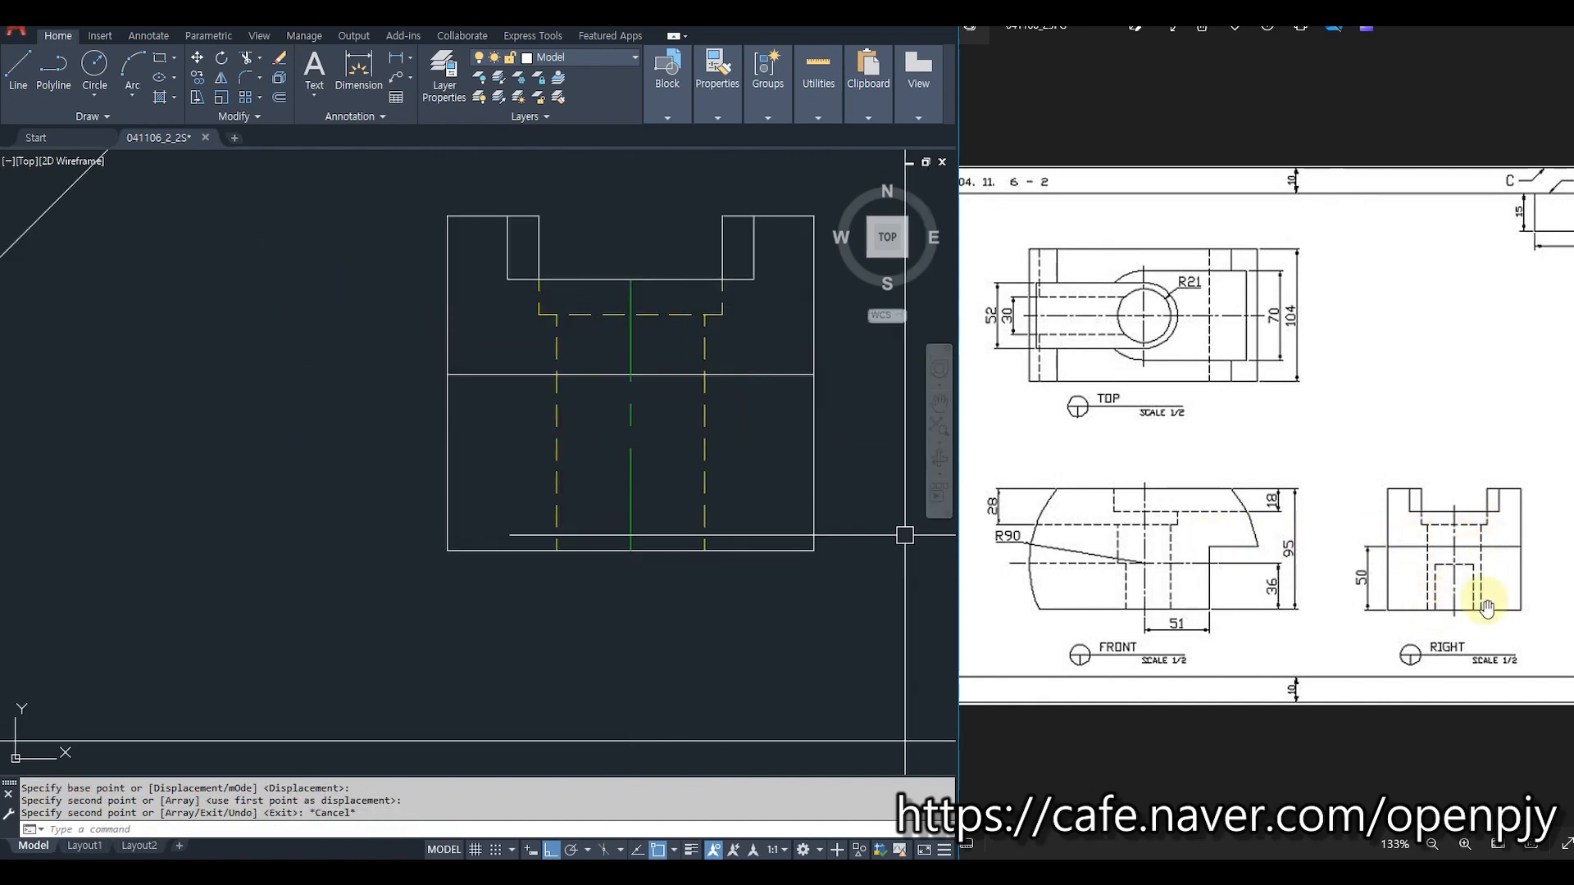
# Project vertical rays upward from the two ends of the front view's bottom edge through the top view.
pyautogui.scroll(-1, 1431, 615)
pyautogui.scroll(-2, 693, 482)
pyautogui.scroll(-2, 544, 492)
pyautogui.scroll(1, 1304, 505)
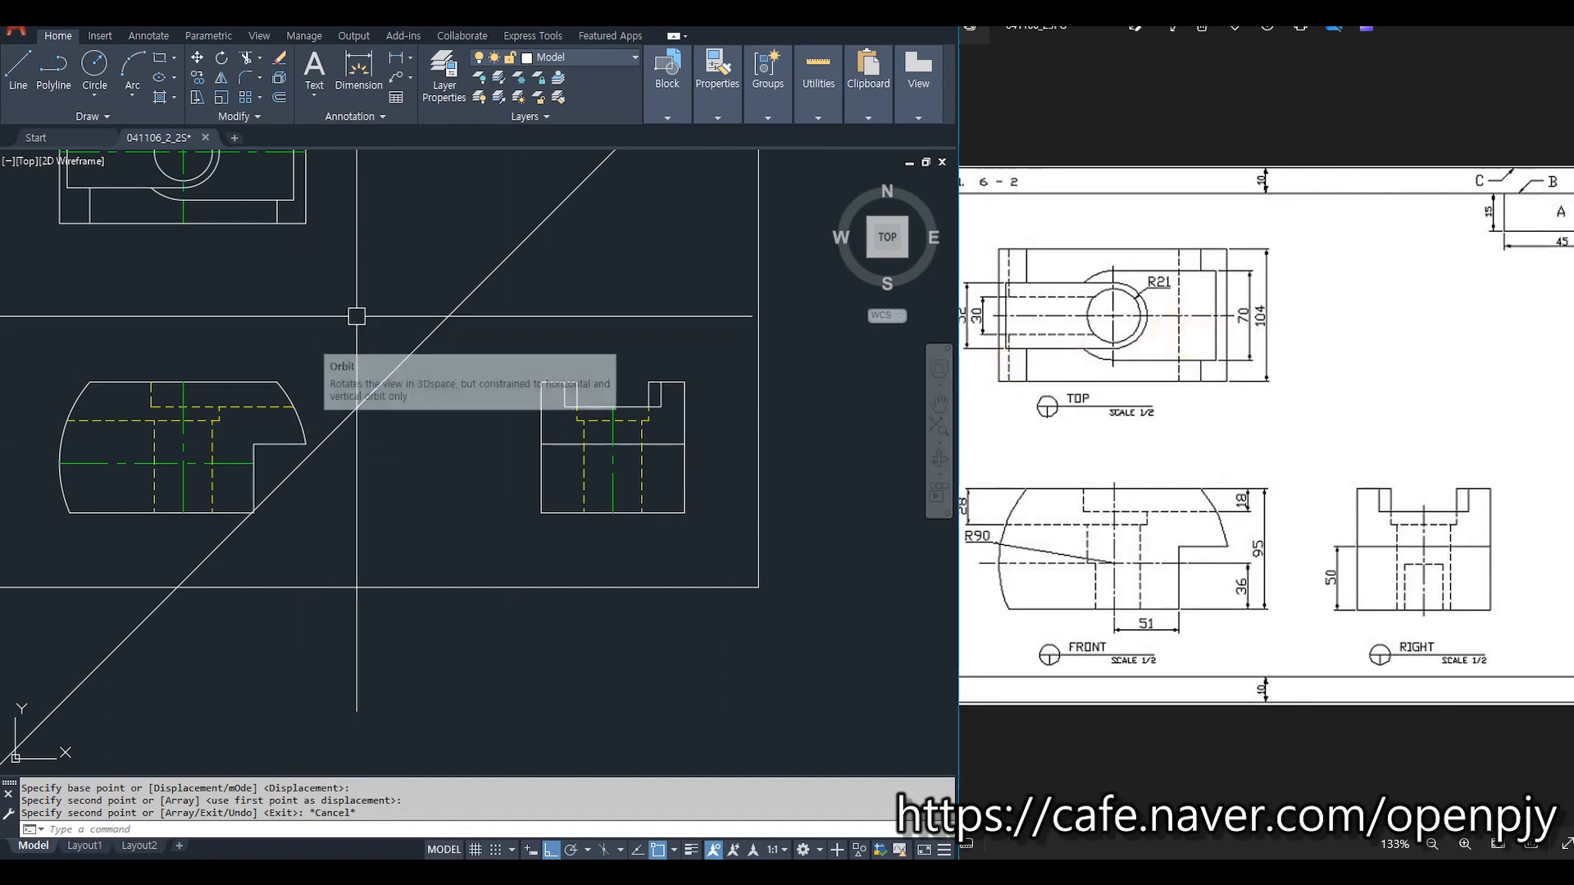
pyautogui.moveTo(341, 342); pyautogui.dragTo(586, 484, button='middle')
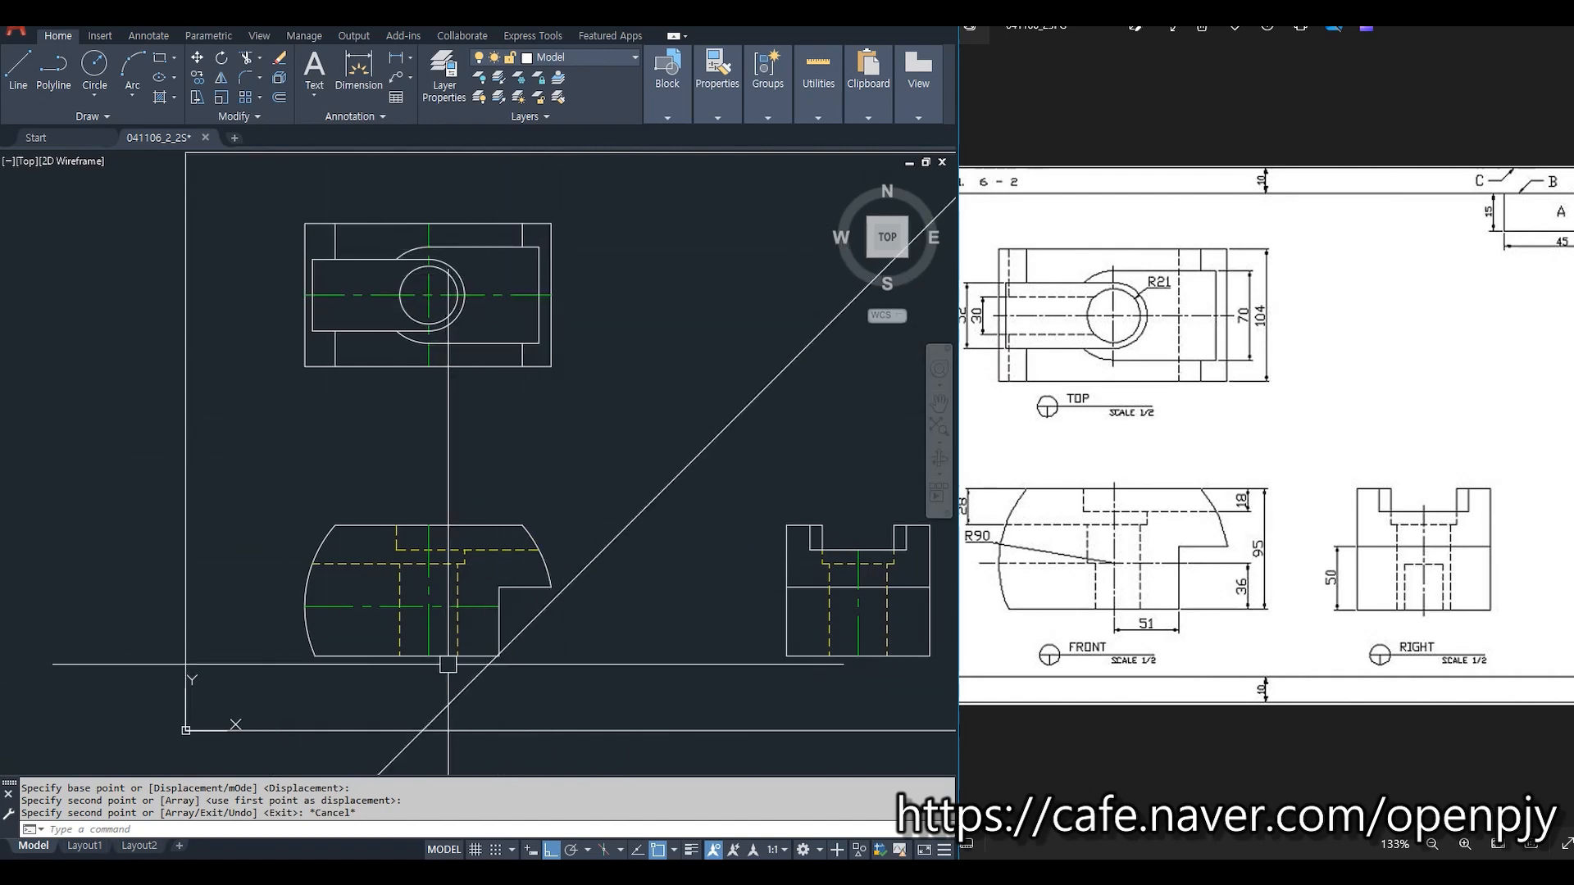
pyautogui.write('ray')
pyautogui.press('space')
pyautogui.scroll(2, 475, 641)
pyautogui.click(514, 665)
pyautogui.click(531, 352)
pyautogui.press('space')
pyautogui.press('space')
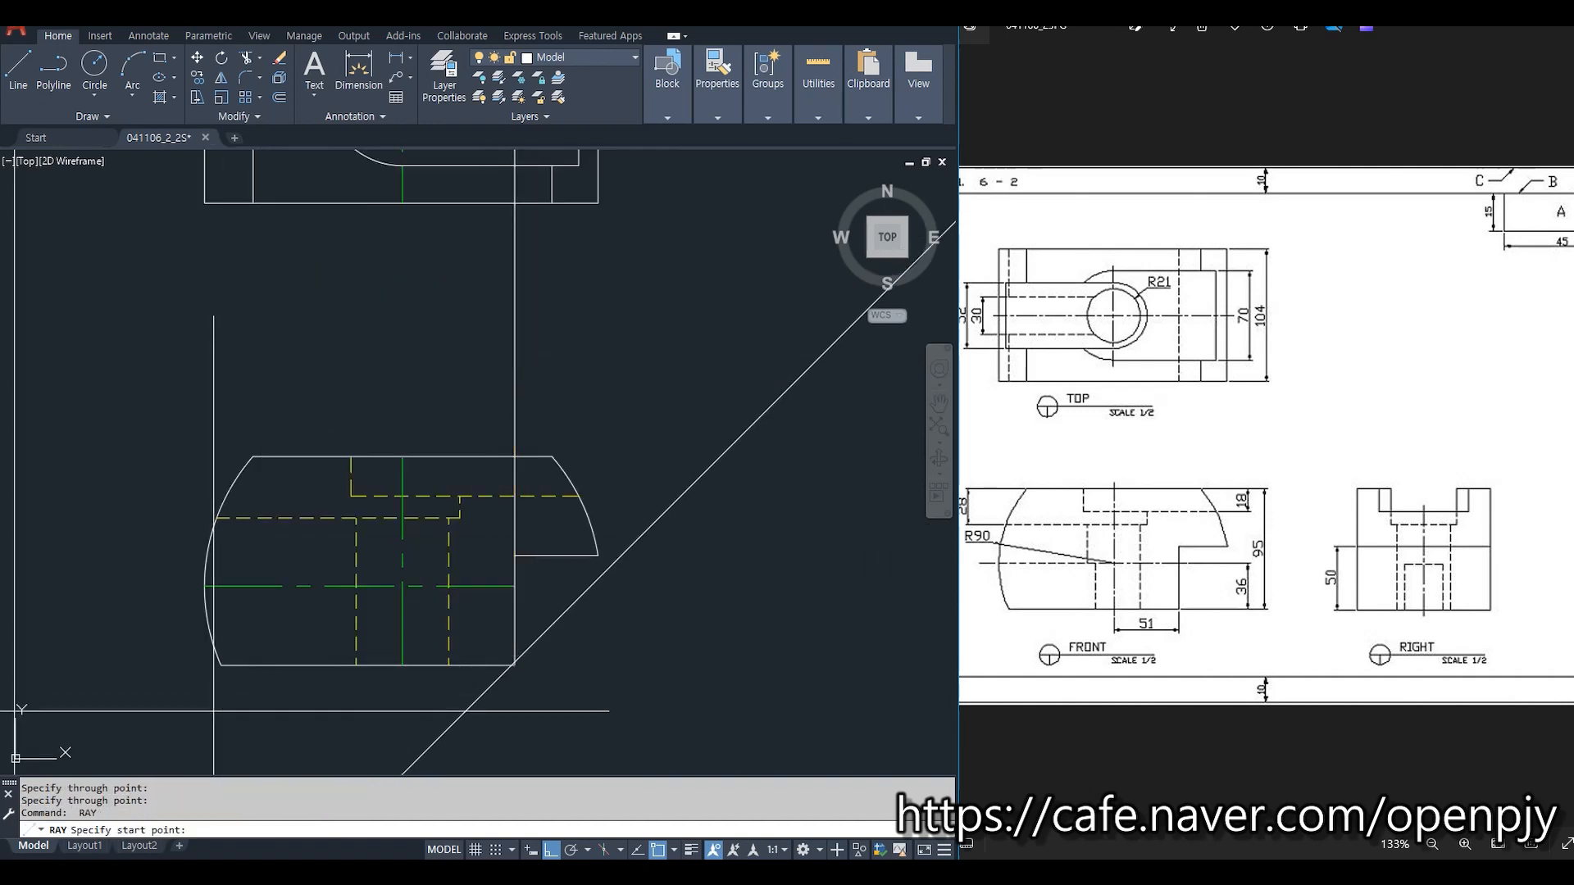
pyautogui.click(220, 665)
pyautogui.press('Escape')
# Match the two upward projection rays to the hidden-line properties of the slot's bottom line in the front view.
pyautogui.moveTo(386, 463); pyautogui.dragTo(404, 527, button='middle')
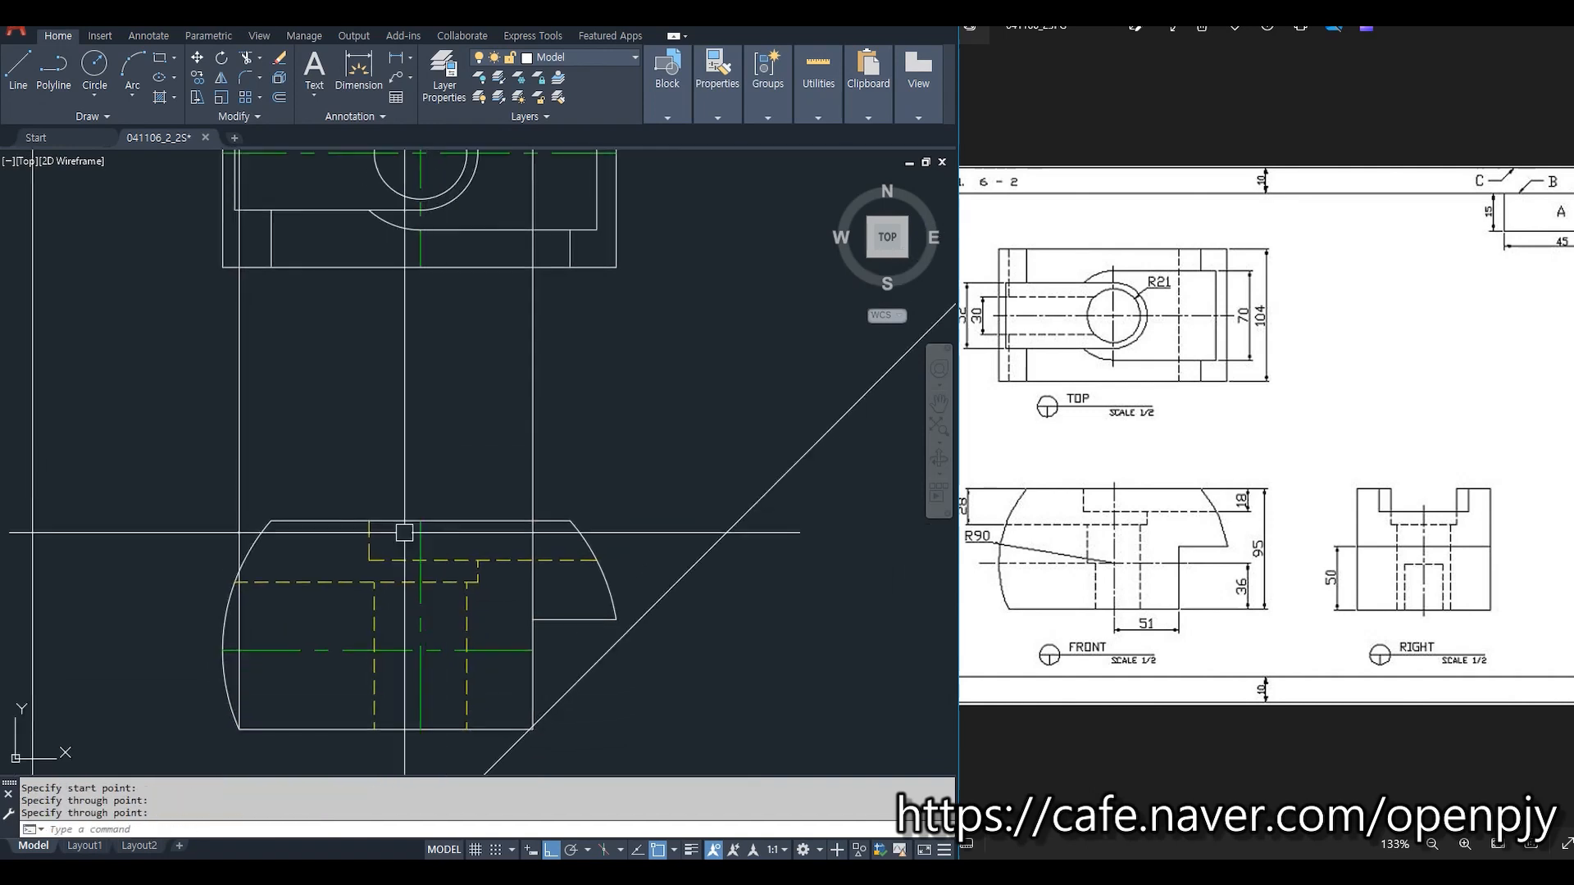
pyautogui.click(336, 581)
pyautogui.write('ma')
pyautogui.press('space')
pyautogui.click(621, 386)
pyautogui.click(156, 365)
pyautogui.press('Escape')
# Trim the right-hand hidden projection ray outside the top view's upper and lower edges.
pyautogui.moveTo(588, 407); pyautogui.dragTo(636, 562, button='middle')
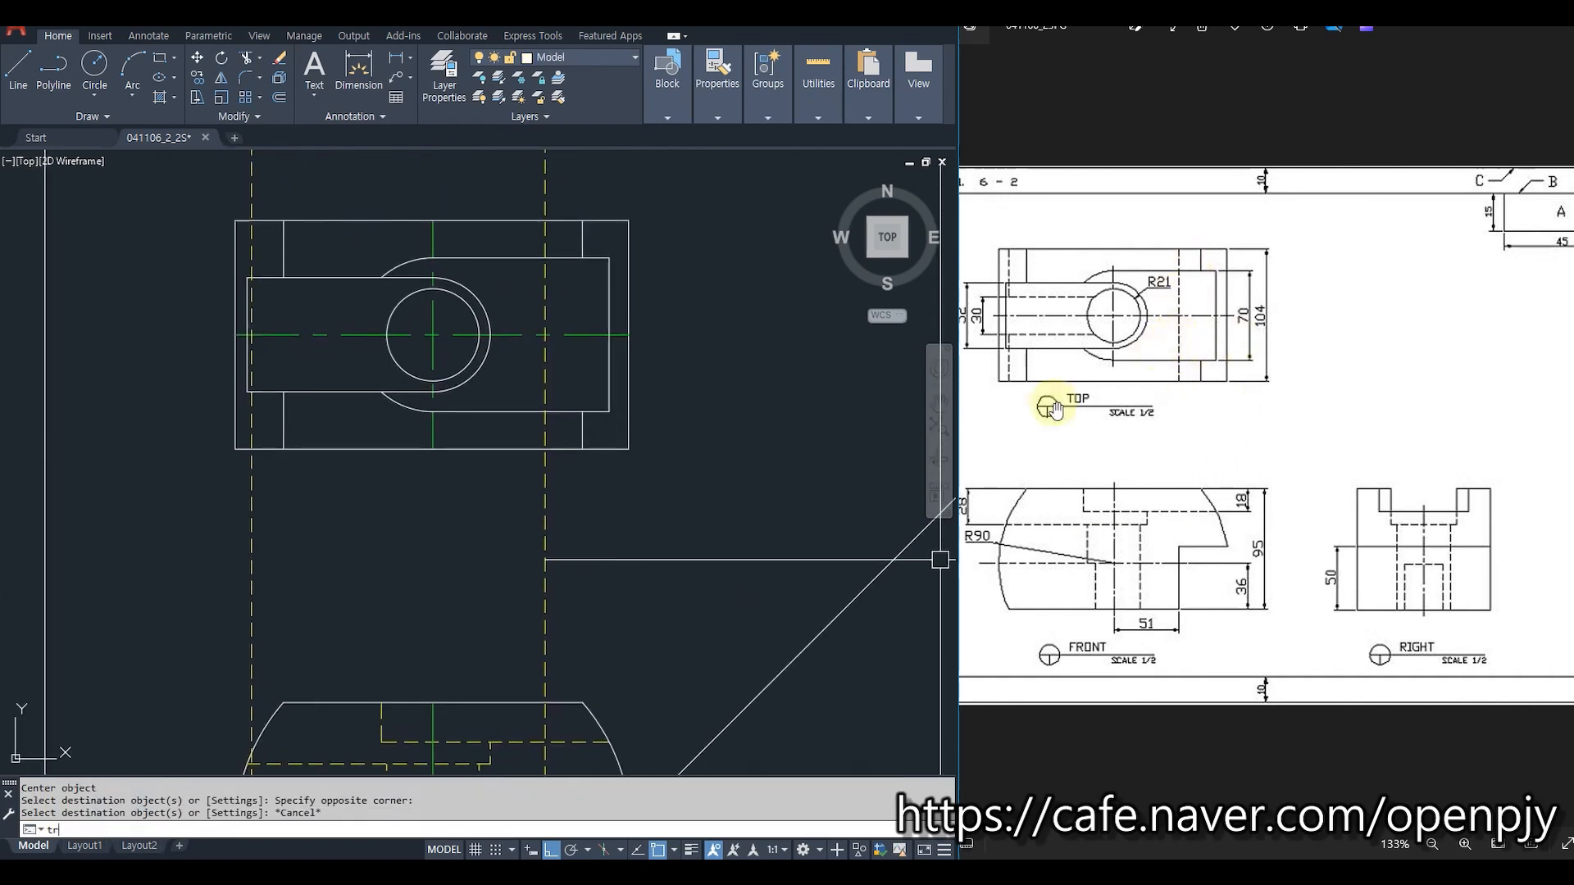
pyautogui.write('tr')
pyautogui.press('space')
pyautogui.click(522, 452)
pyautogui.click(528, 220)
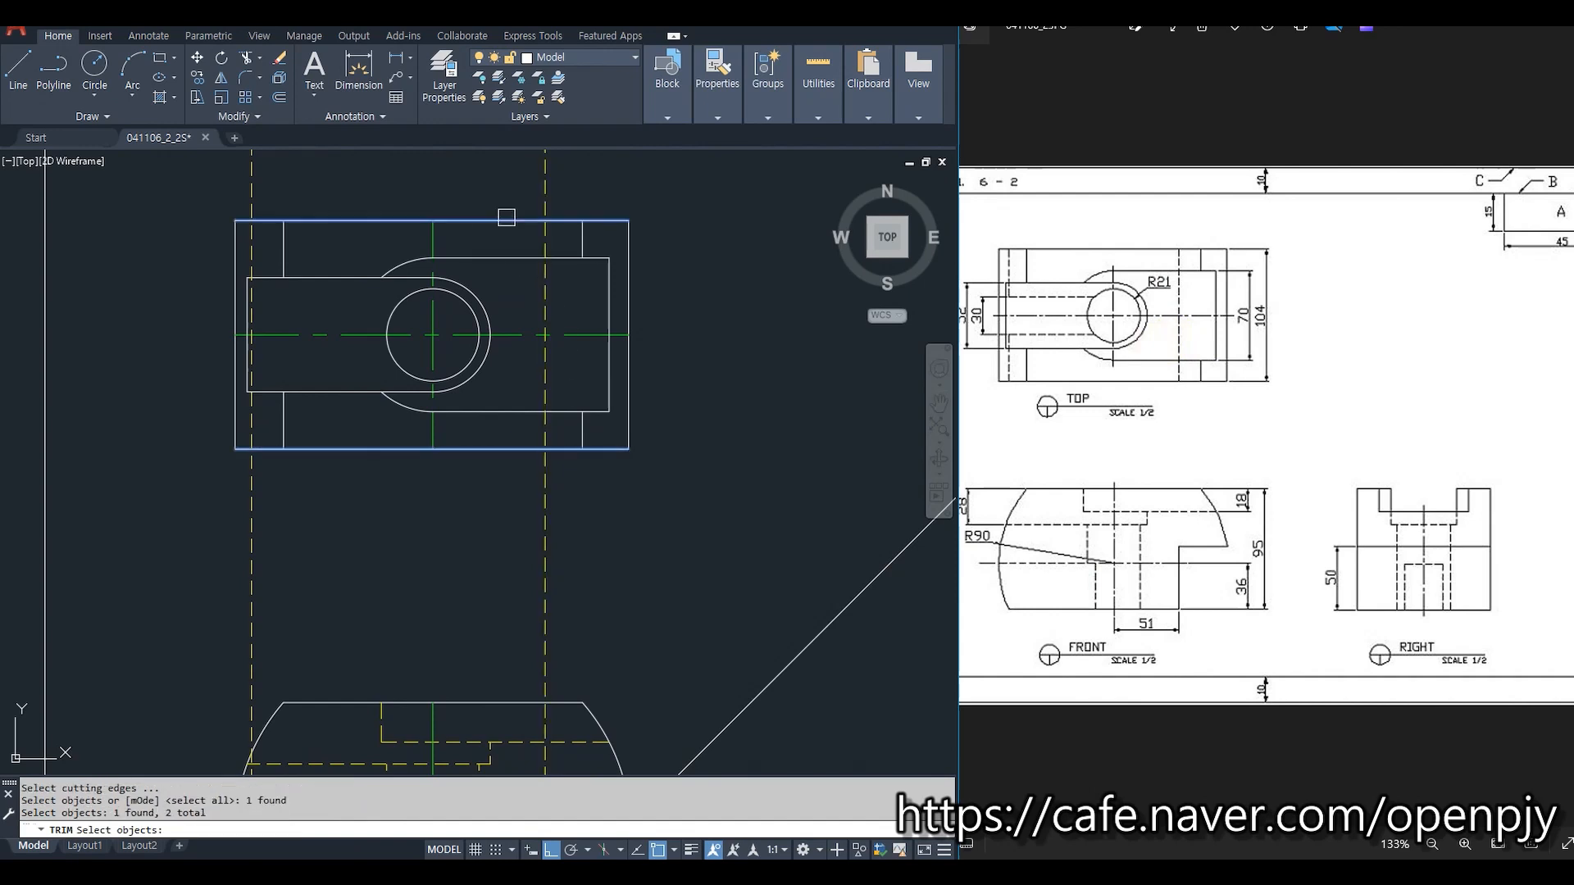
pyautogui.press('space')
pyautogui.press('Escape')
# Trim the left-hand hidden projection ray to the top view's upper and lower edges.
pyautogui.moveTo(450, 473); pyautogui.dragTo(615, 497, button='middle')
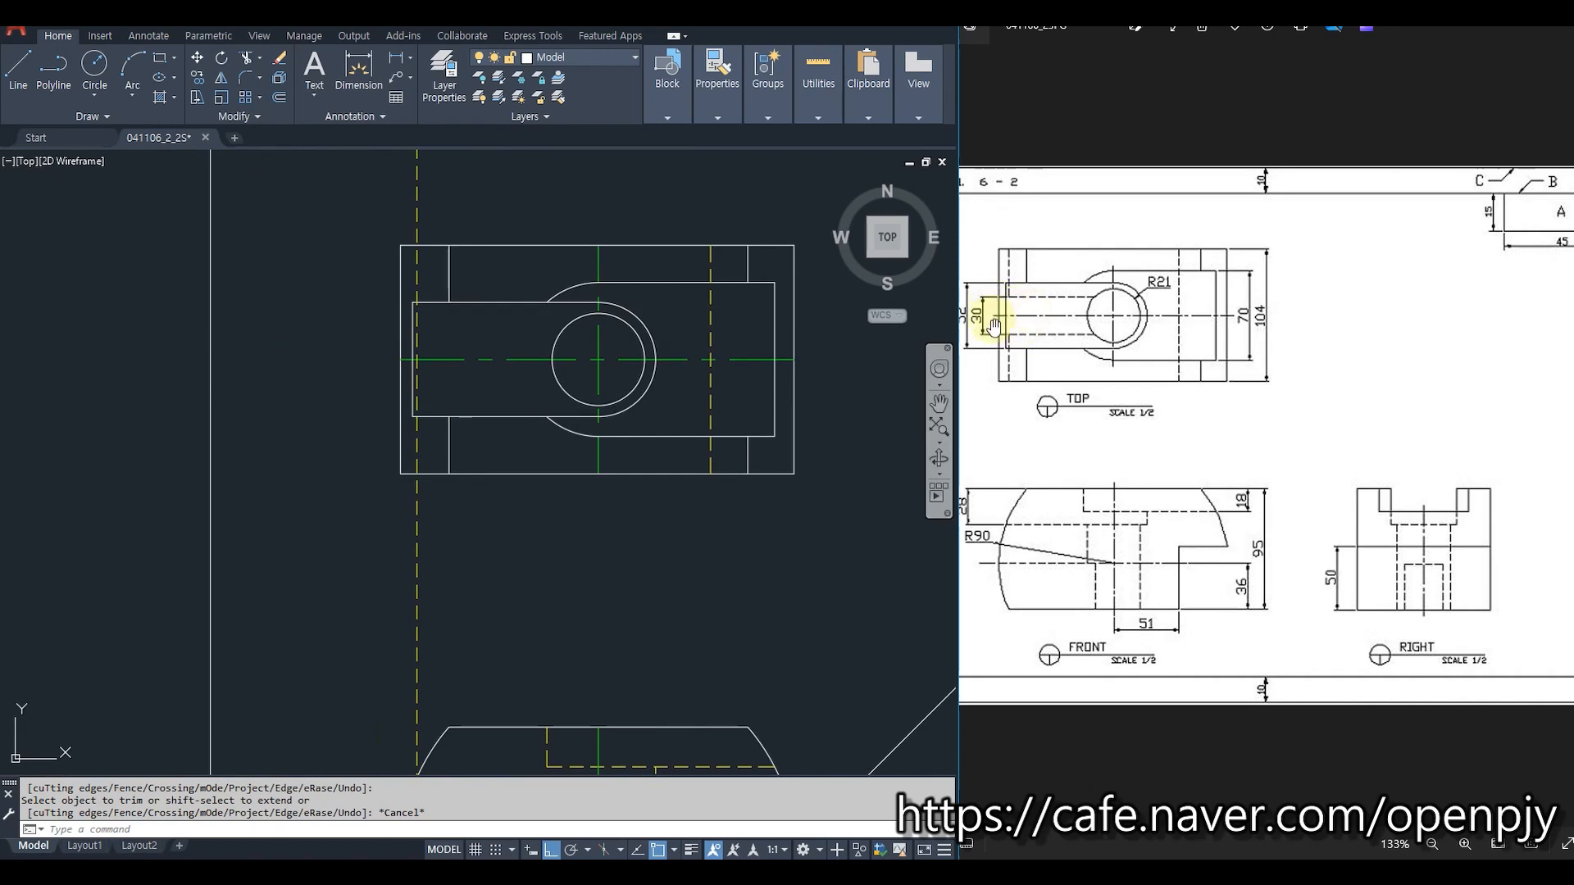
pyautogui.press('space')
pyautogui.click(509, 473)
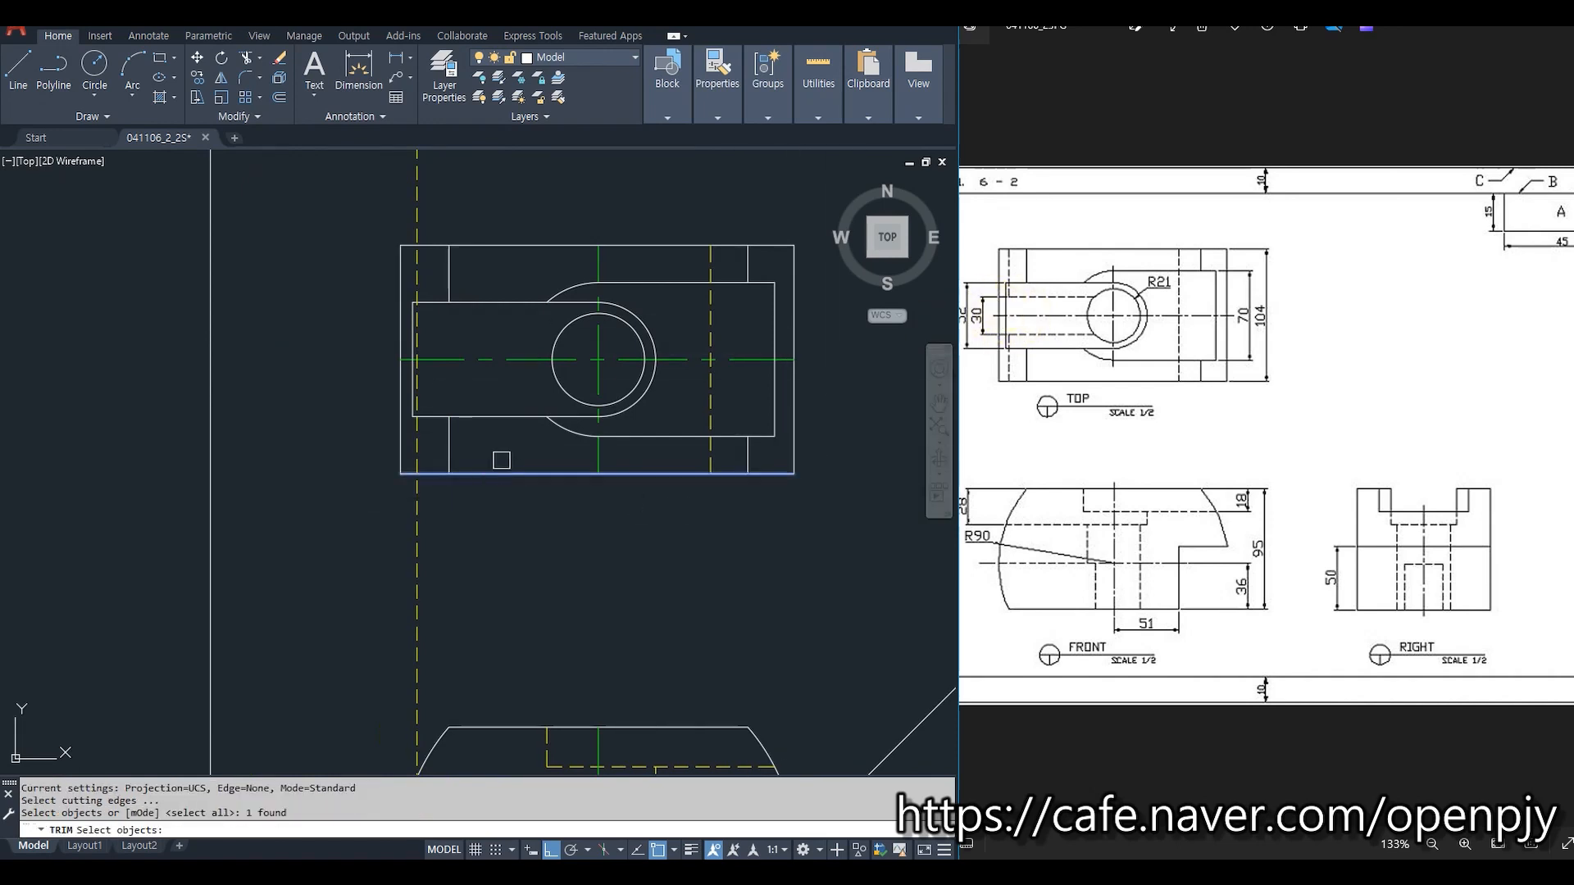
pyautogui.click(491, 245)
pyautogui.press('space')
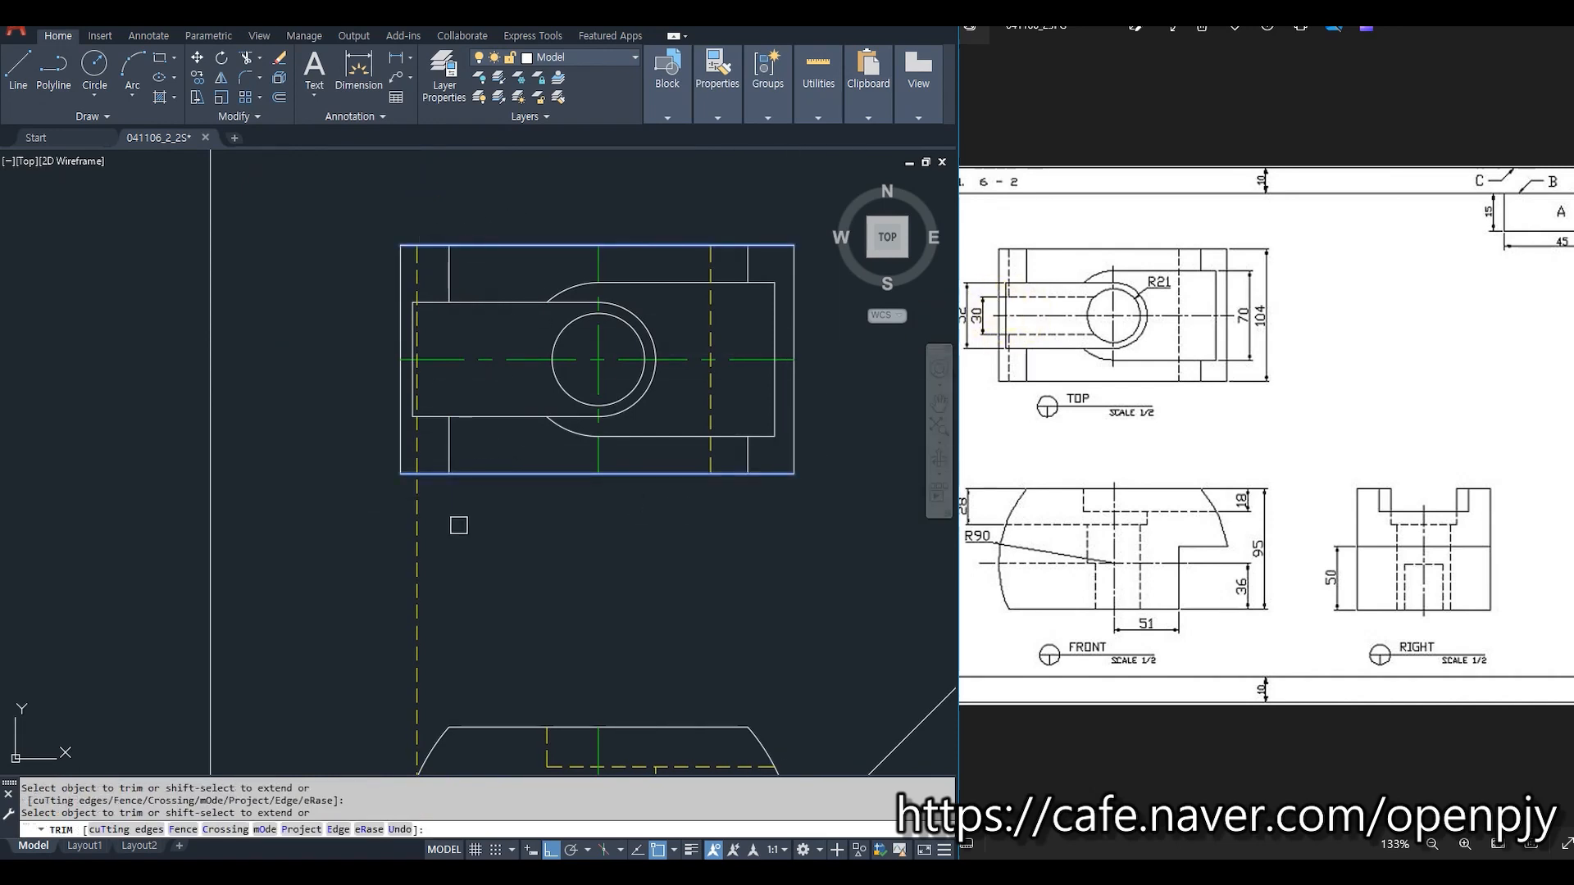
pyautogui.press('Escape')
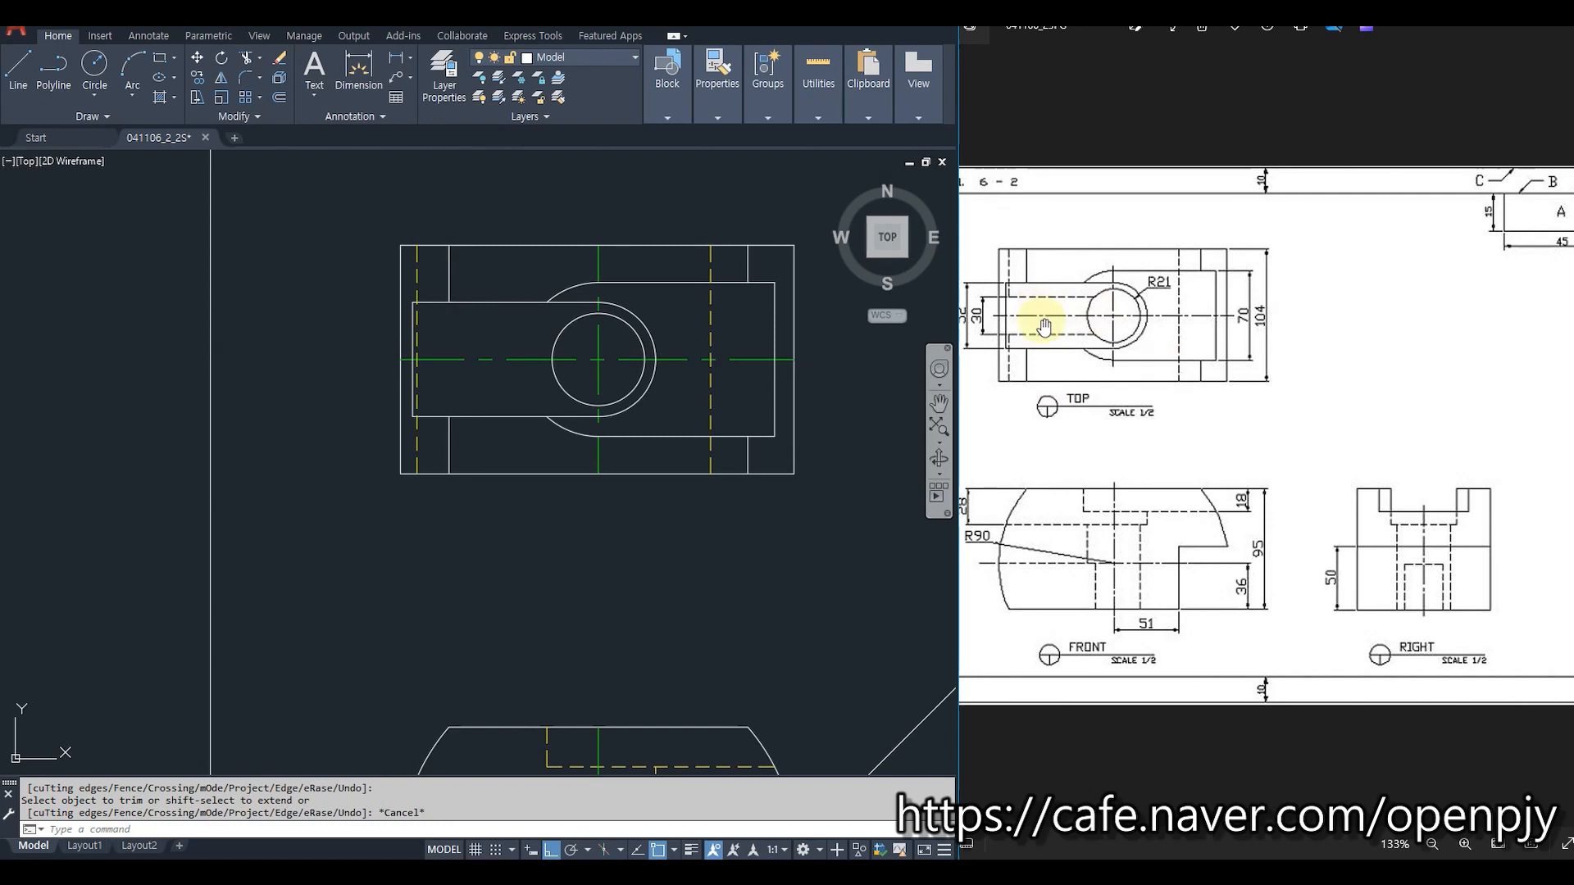
# Offset the top view's horizontal centerline by 15 to both sides.
pyautogui.moveTo(1020, 332); pyautogui.dragTo(1039, 330)
pyautogui.click(850, 440)
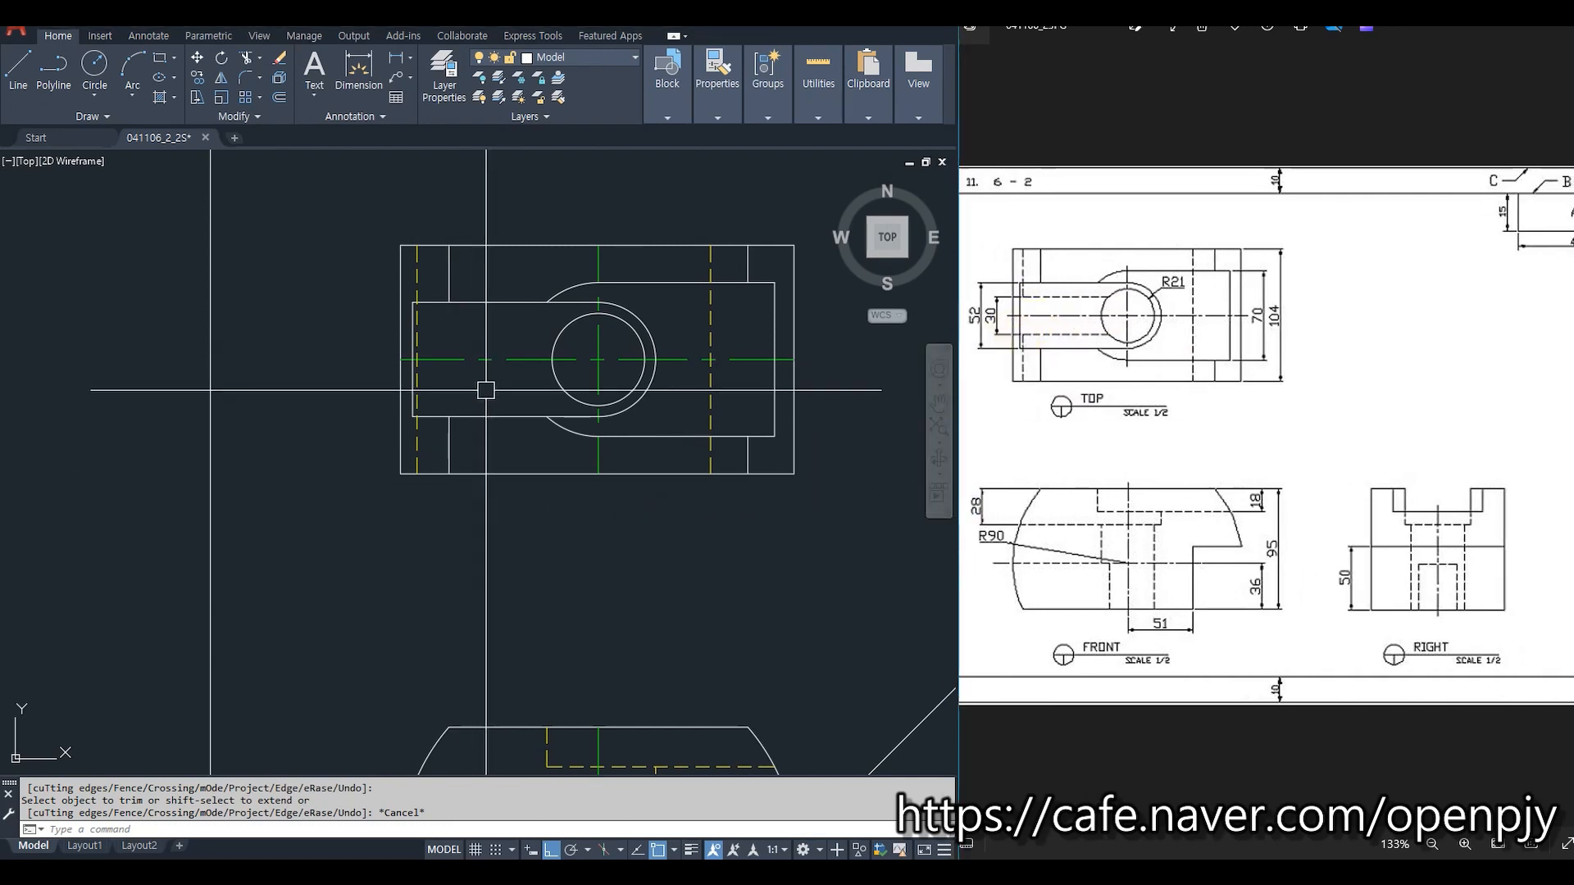
pyautogui.write('o')
pyautogui.press('Return')
pyautogui.write('15')
pyautogui.press('Return')
pyautogui.click(480, 359)
pyautogui.click(486, 343)
pyautogui.click(486, 362)
pyautogui.click(483, 382)
pyautogui.press('Escape')
# Match the two offset lines in the top view to the left-hand vertical hidden line.
pyautogui.click(420, 376)
pyautogui.write('ma')
pyautogui.press('Return')
pyautogui.click(508, 392)
pyautogui.click(517, 394)
pyautogui.press('Escape')
# Trim the two horizontal hidden lines in the top view so they end at the left side of the hole circle.
pyautogui.write('t')
pyautogui.press('Return')
pyautogui.click(572, 401)
pyautogui.press('Return')
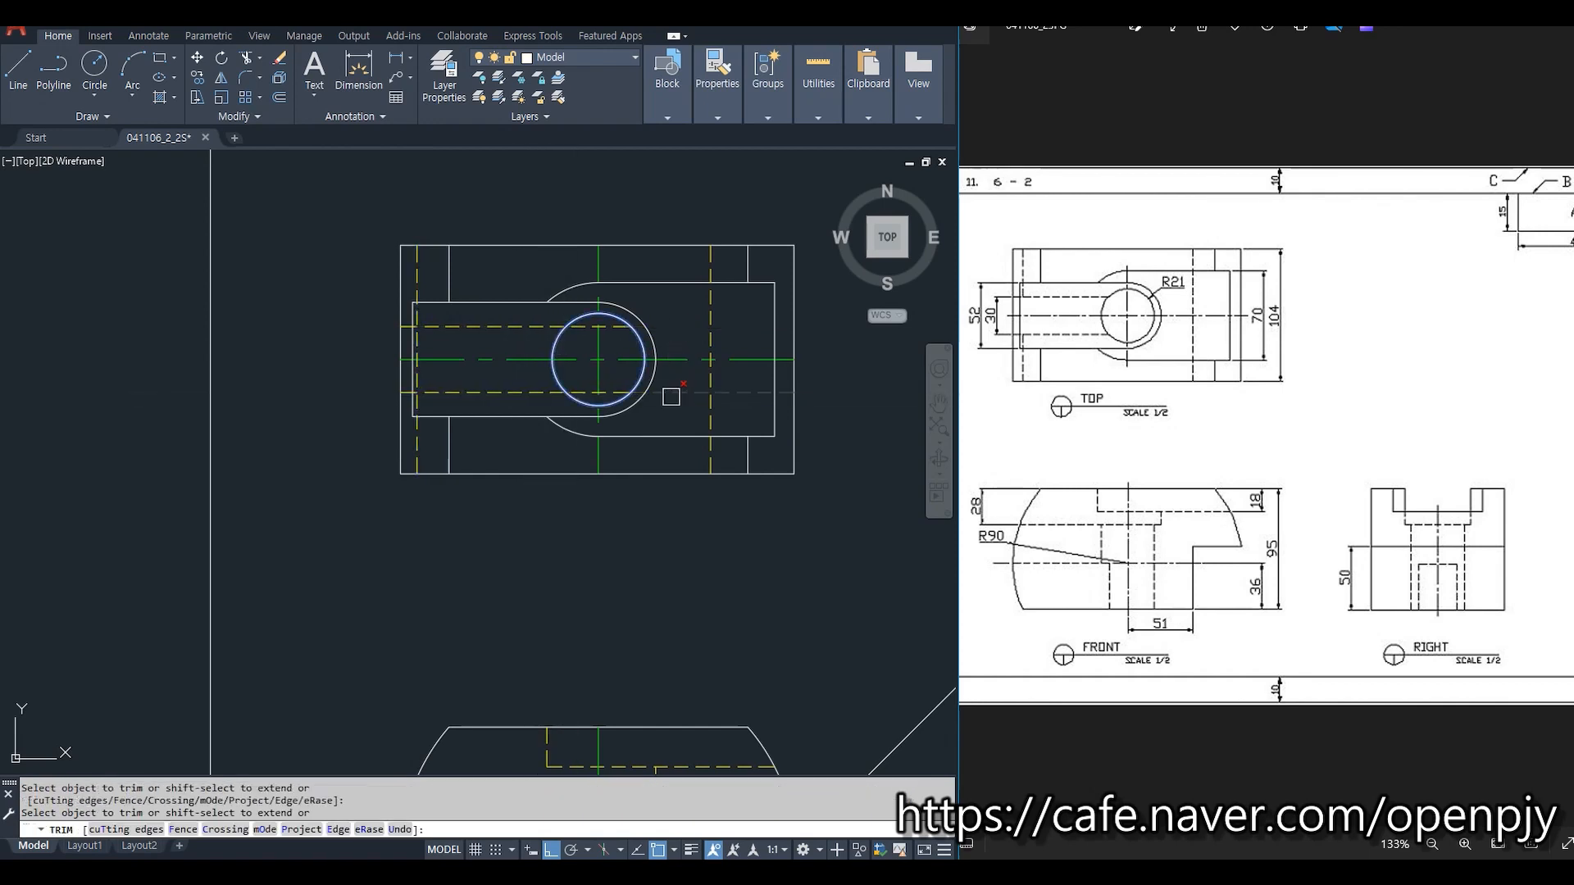
pyautogui.scroll(4, 607, 391)
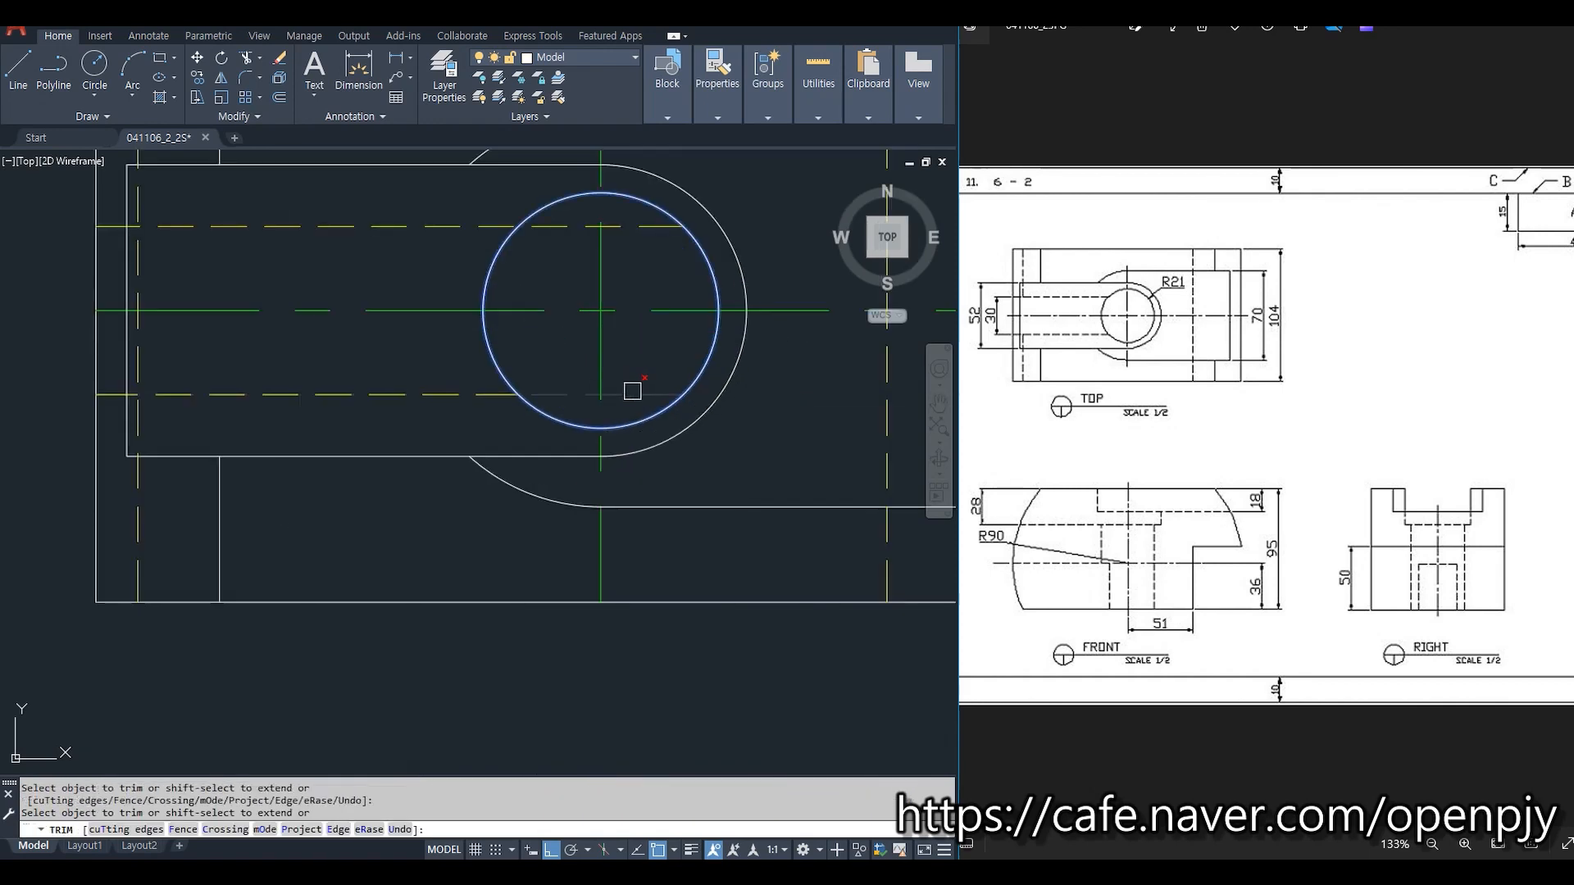
pyautogui.click(693, 251)
pyautogui.press('Escape')
pyautogui.scroll(-2, 558, 380)
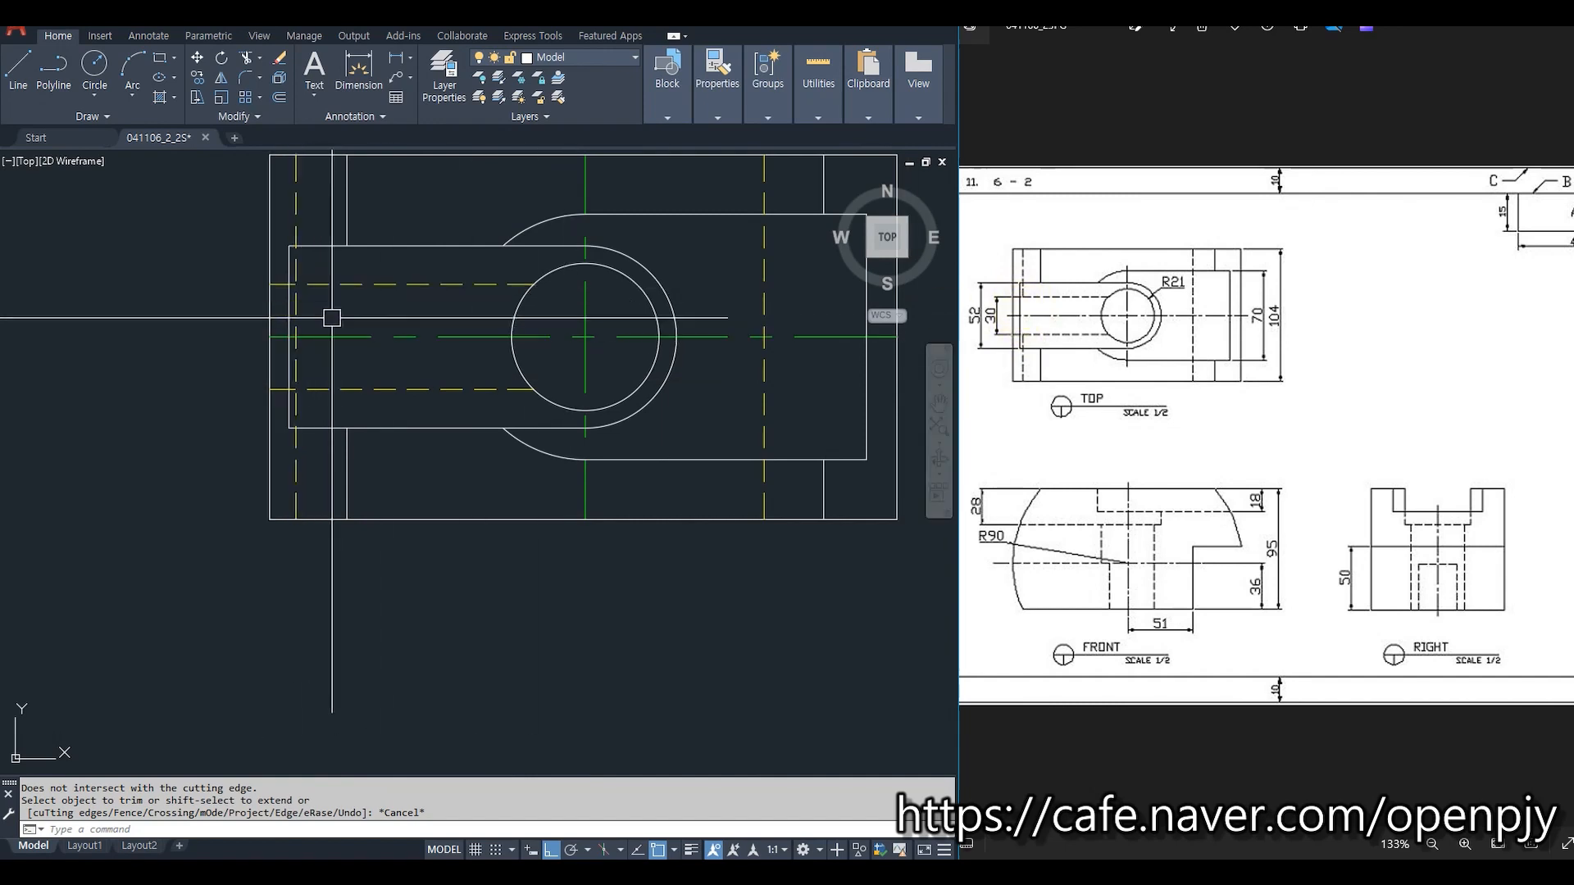
# Project a vertical ray down through the front view from where the lower hidden line meets the hole circle.
pyautogui.scroll(-4, 303, 351)
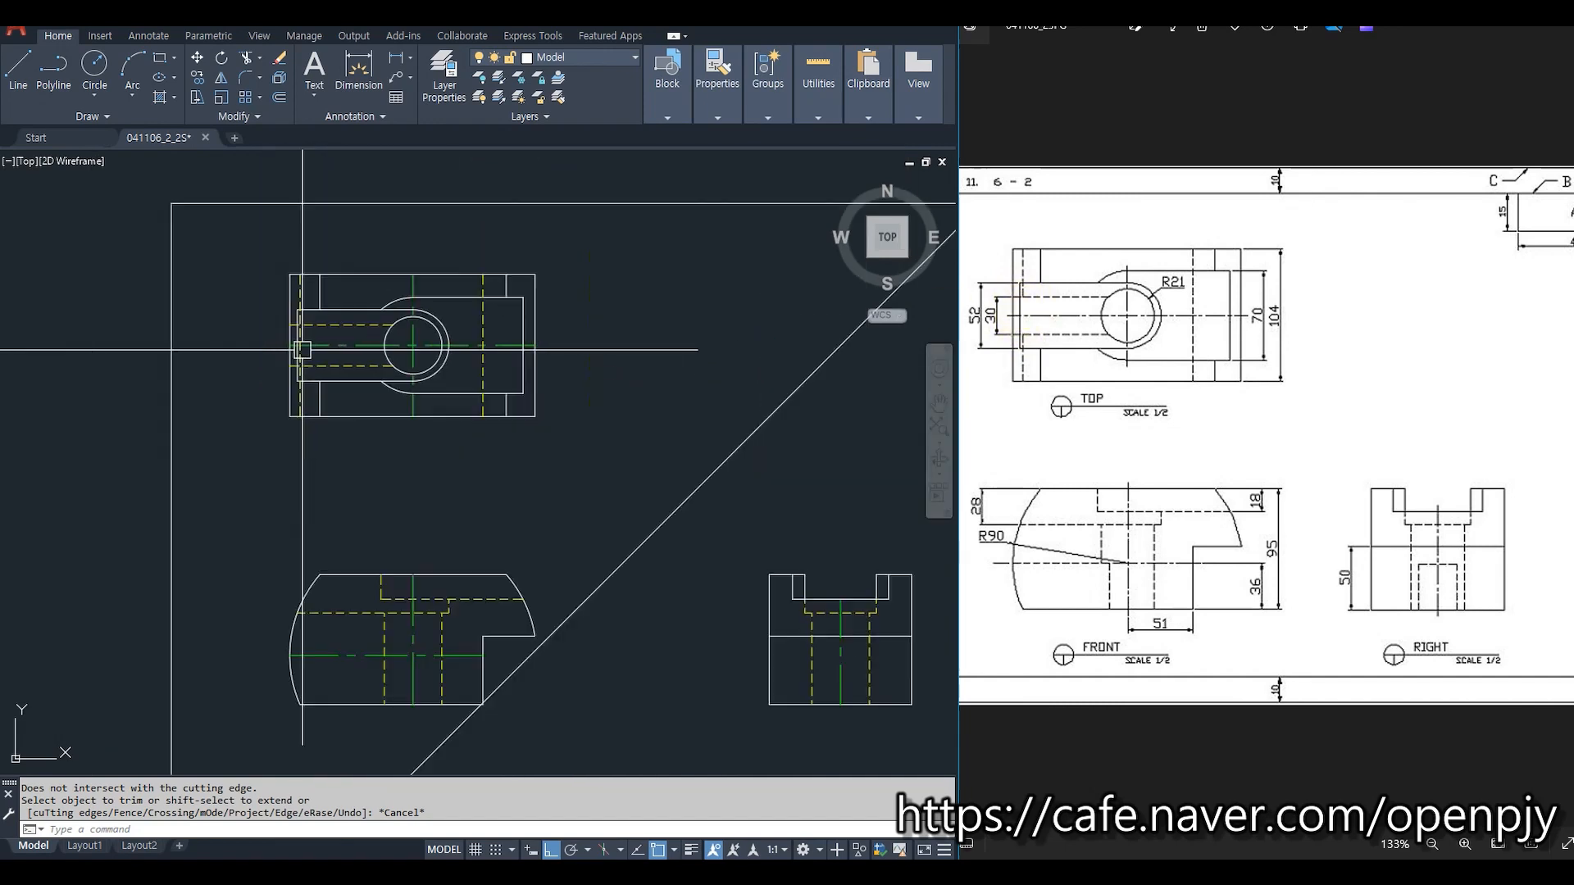
pyautogui.moveTo(465, 514)
pyautogui.mouseDown(button='middle')
pyautogui.moveTo(538, 435)
pyautogui.moveTo(524, 450)
pyautogui.mouseUp(button='middle')
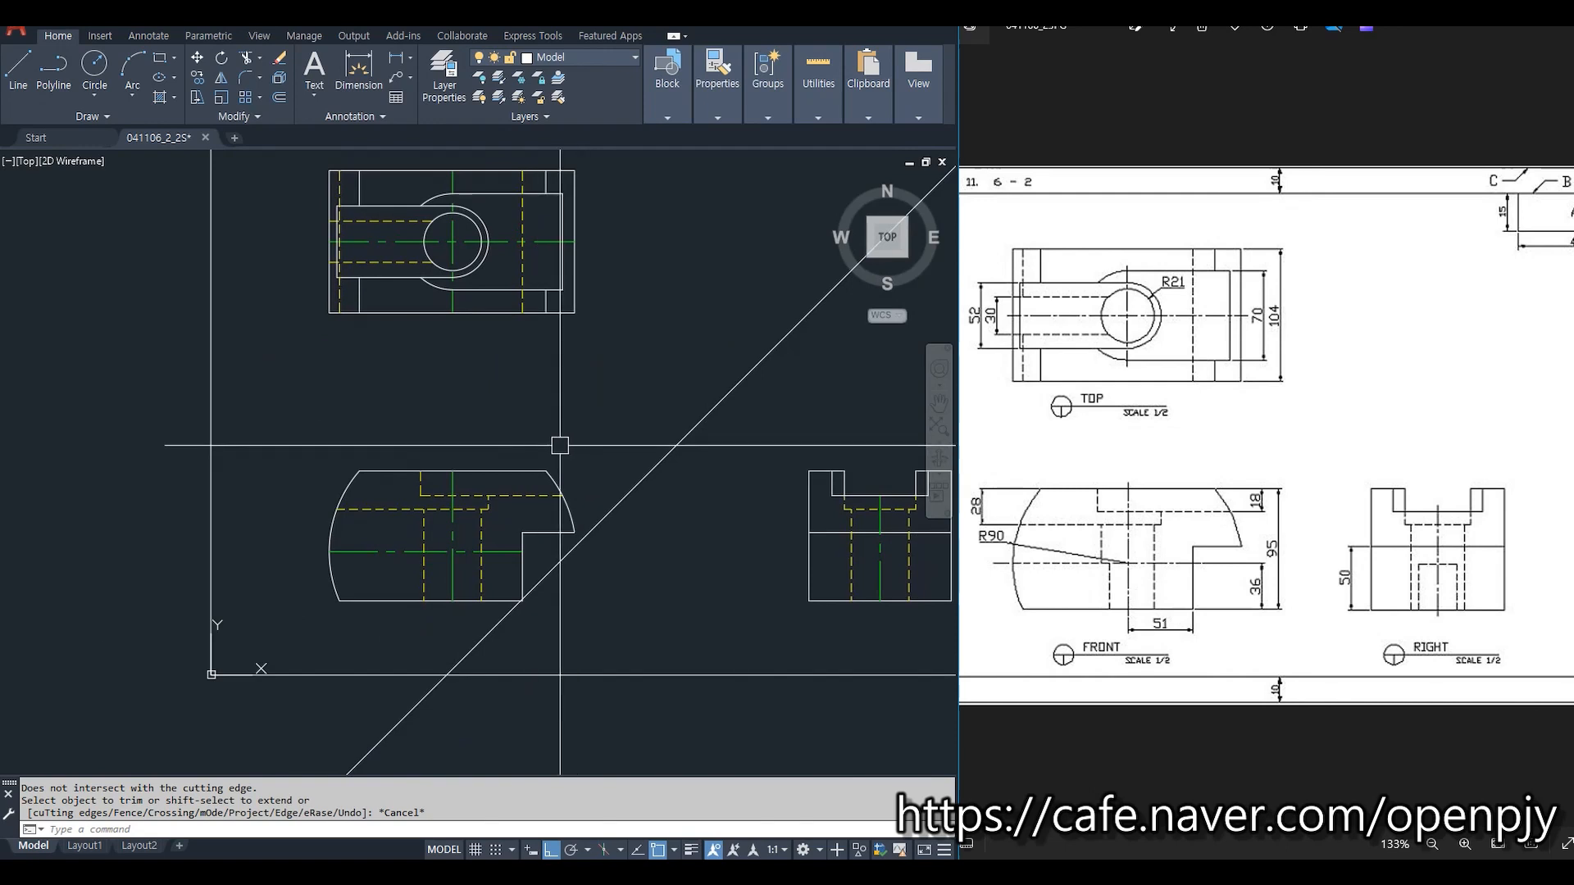
pyautogui.moveTo(744, 538); pyautogui.dragTo(637, 524, button='middle')
pyautogui.scroll(4, 314, 257)
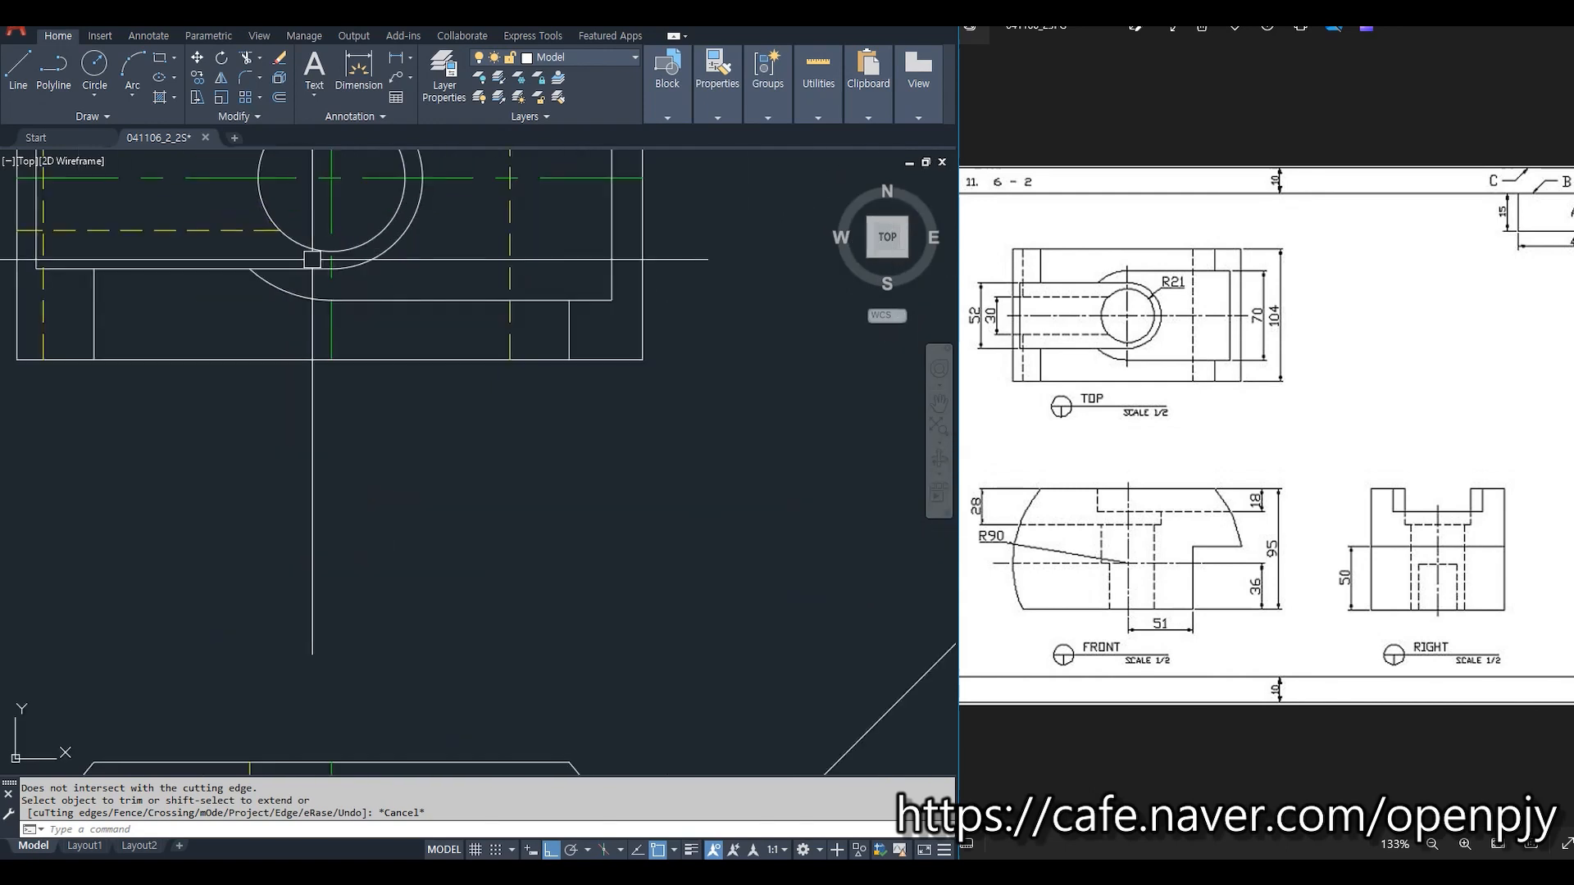
pyautogui.write('y')
pyautogui.press('Return')
pyautogui.click(279, 231)
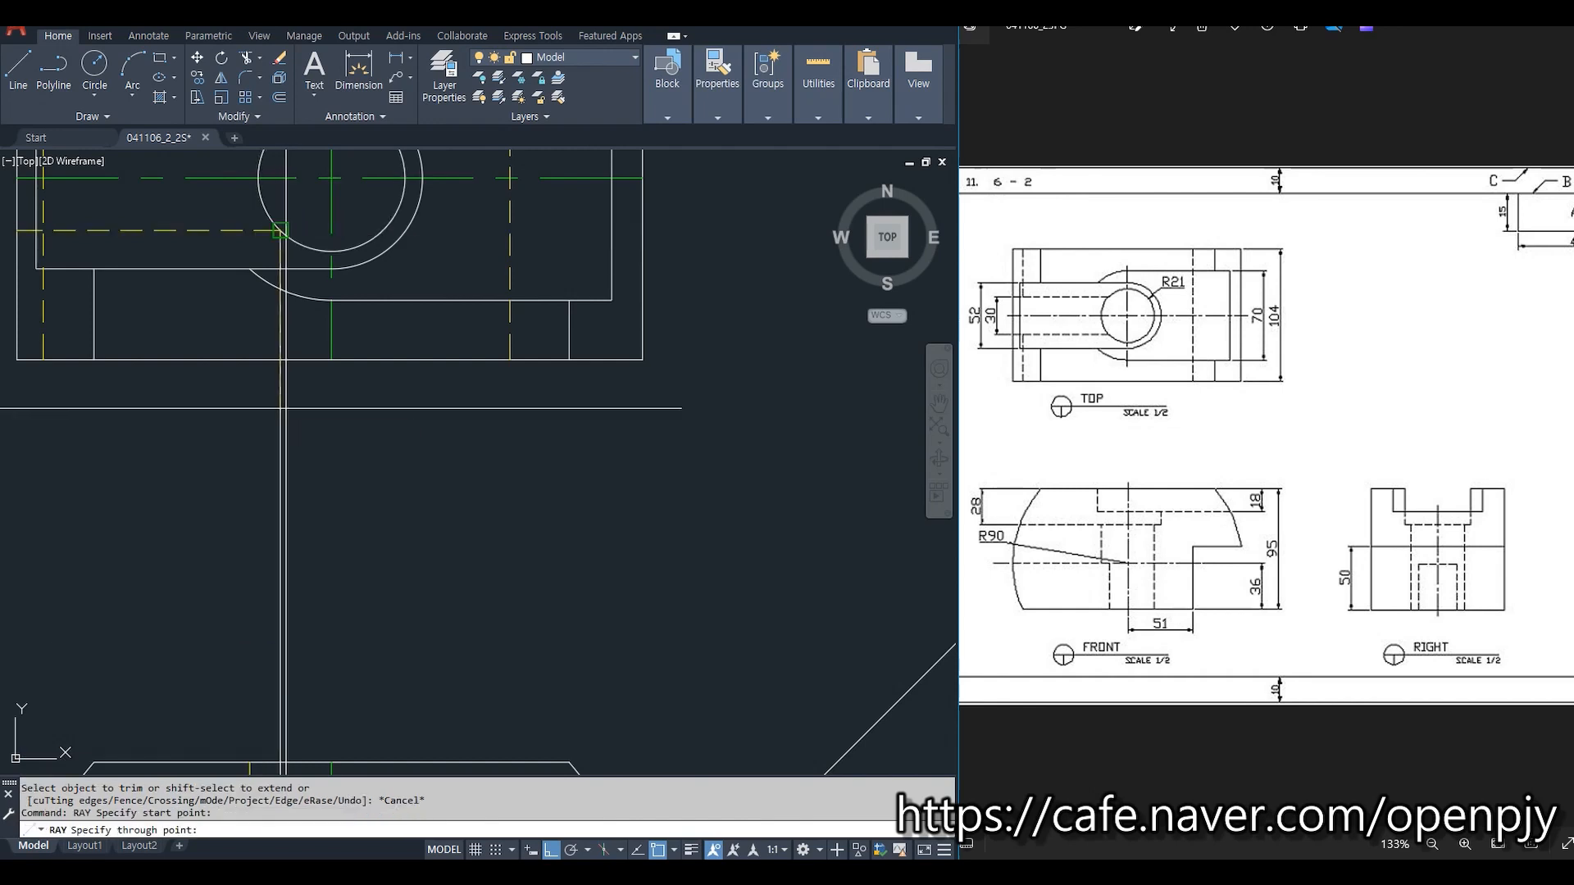
pyautogui.click(286, 408)
pyautogui.press('Return')
pyautogui.scroll(-5, 380, 492)
pyautogui.scroll(5, 450, 502)
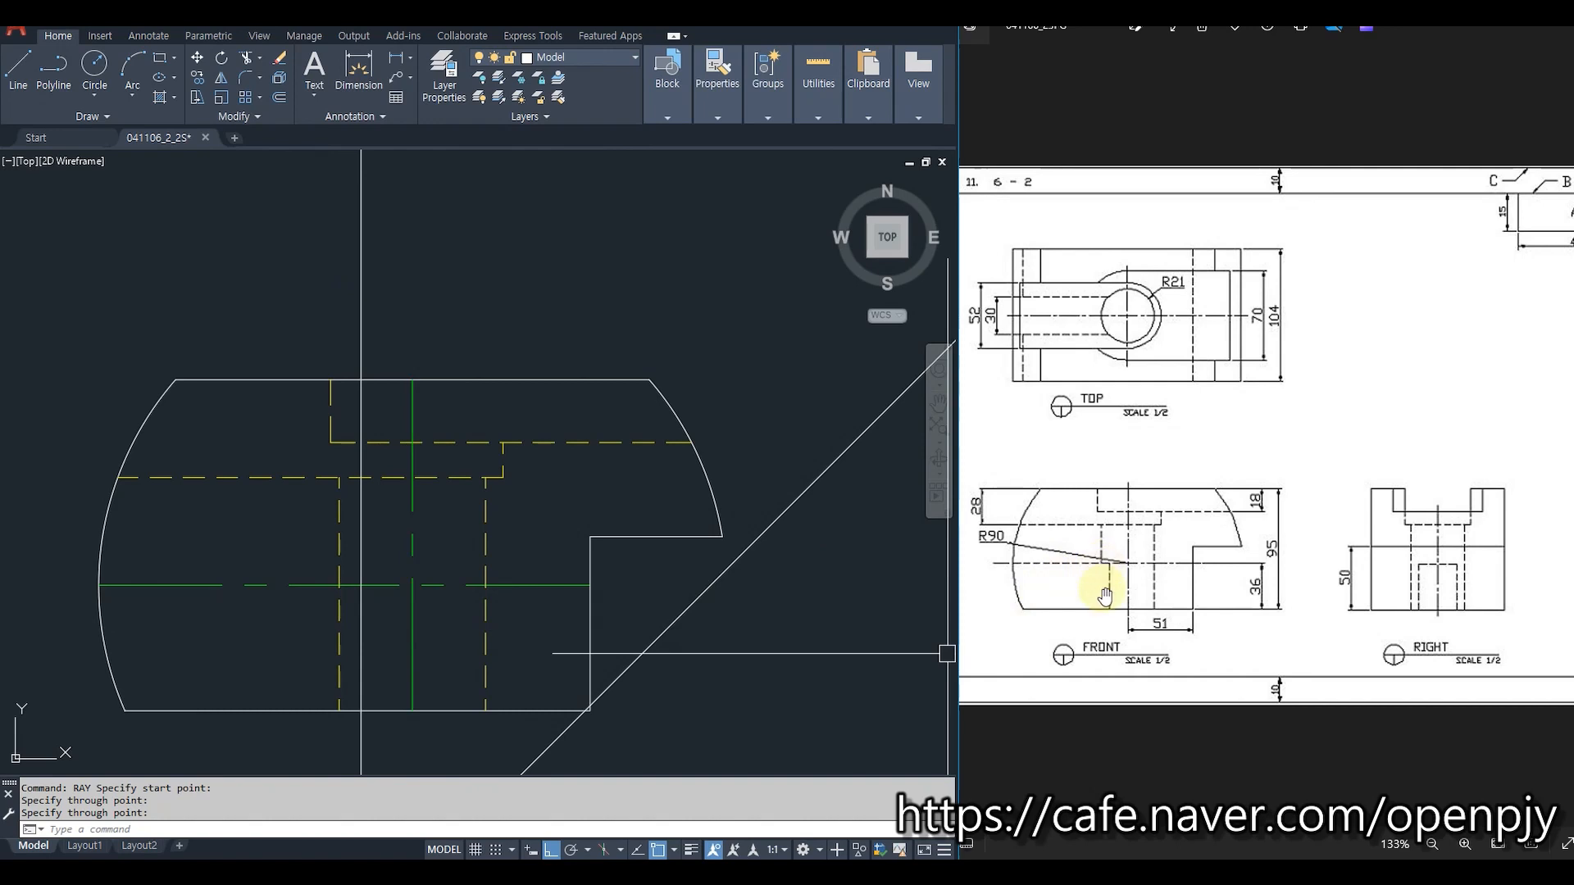
# Using the front view's horizontal centerline as cutting edge, trim the left hole hidden line below it and the projected ray above it.
pyautogui.press('Return')
pyautogui.write('tr TRIM')
pyautogui.press('Return')
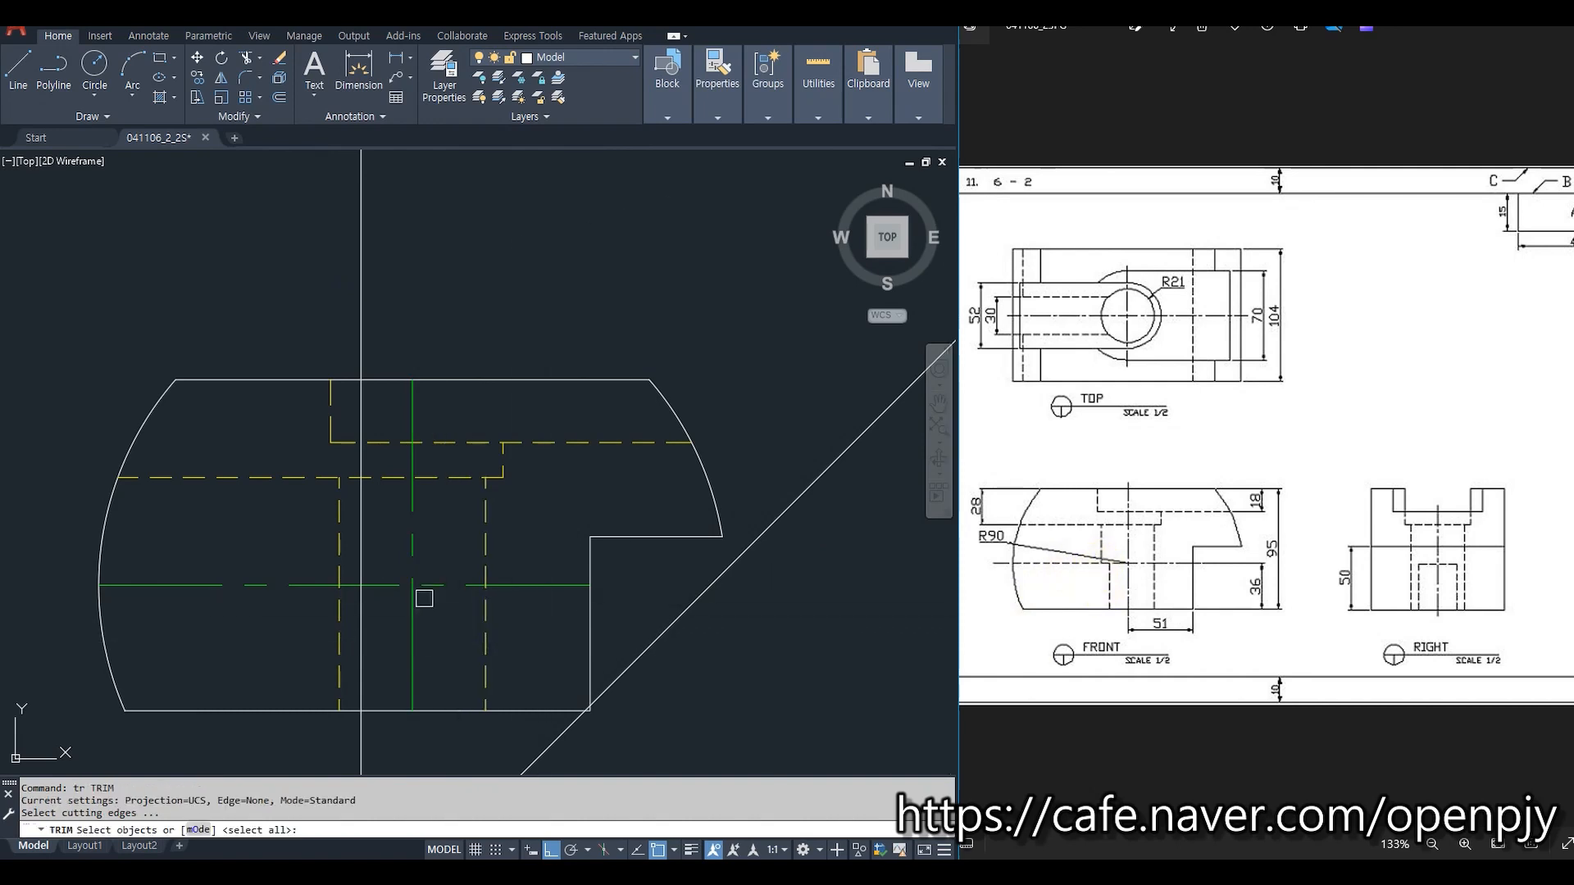
pyautogui.click(381, 584)
pyautogui.press('Return')
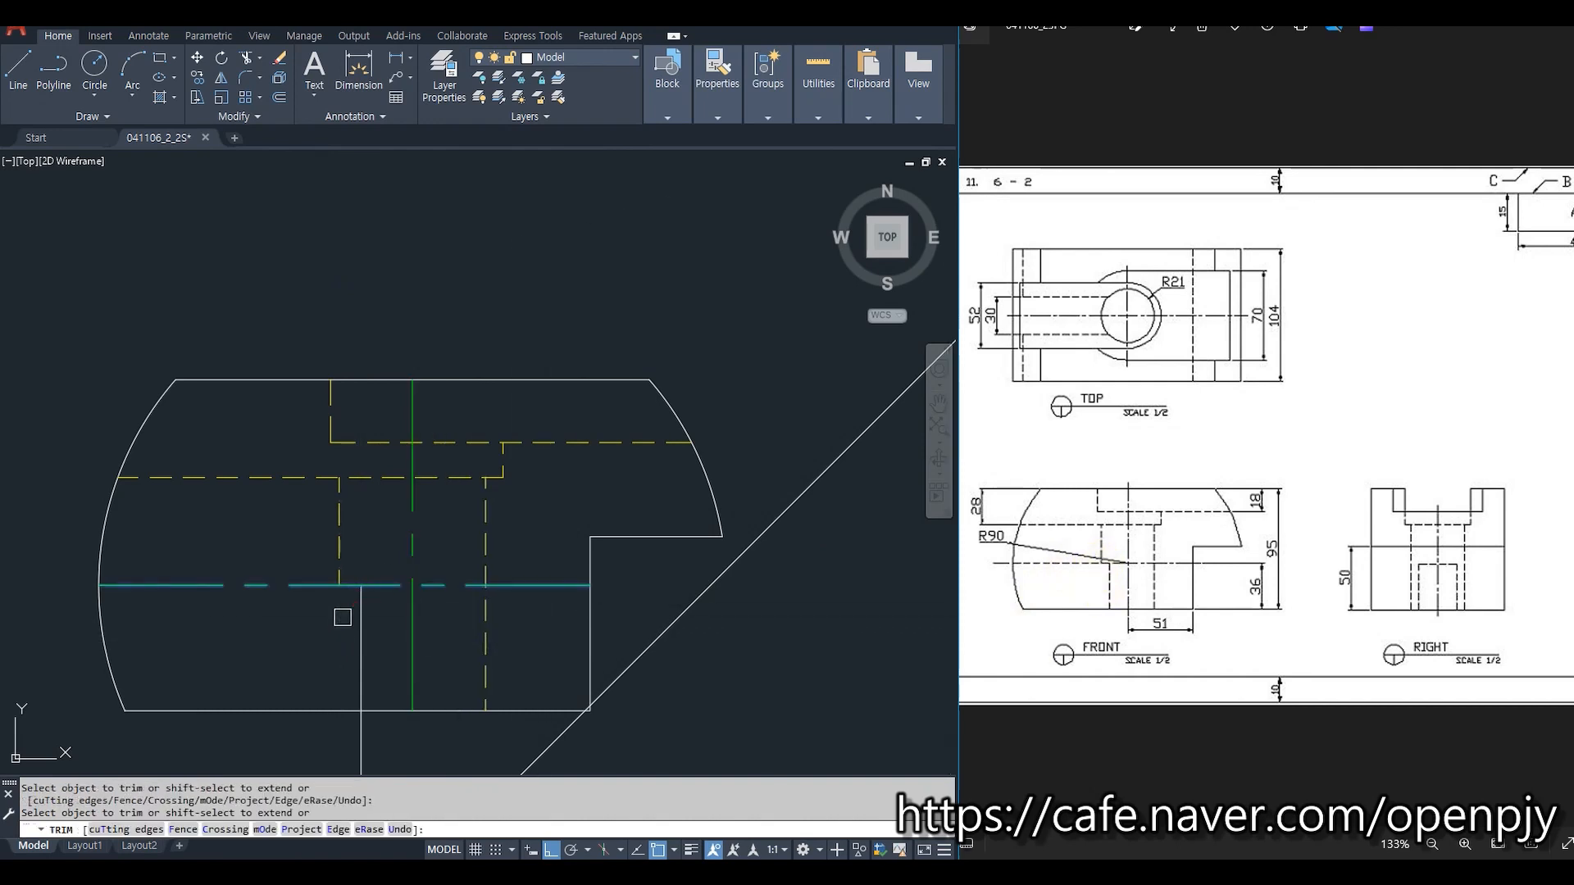
pyautogui.press('Escape')
# Trim the projected vertical ray where it extends below the front view's base edge.
pyautogui.write('tr')
pyautogui.press('Return')
pyautogui.click(386, 716)
pyautogui.press('Return')
pyautogui.click(361, 733)
pyautogui.press('Escape')
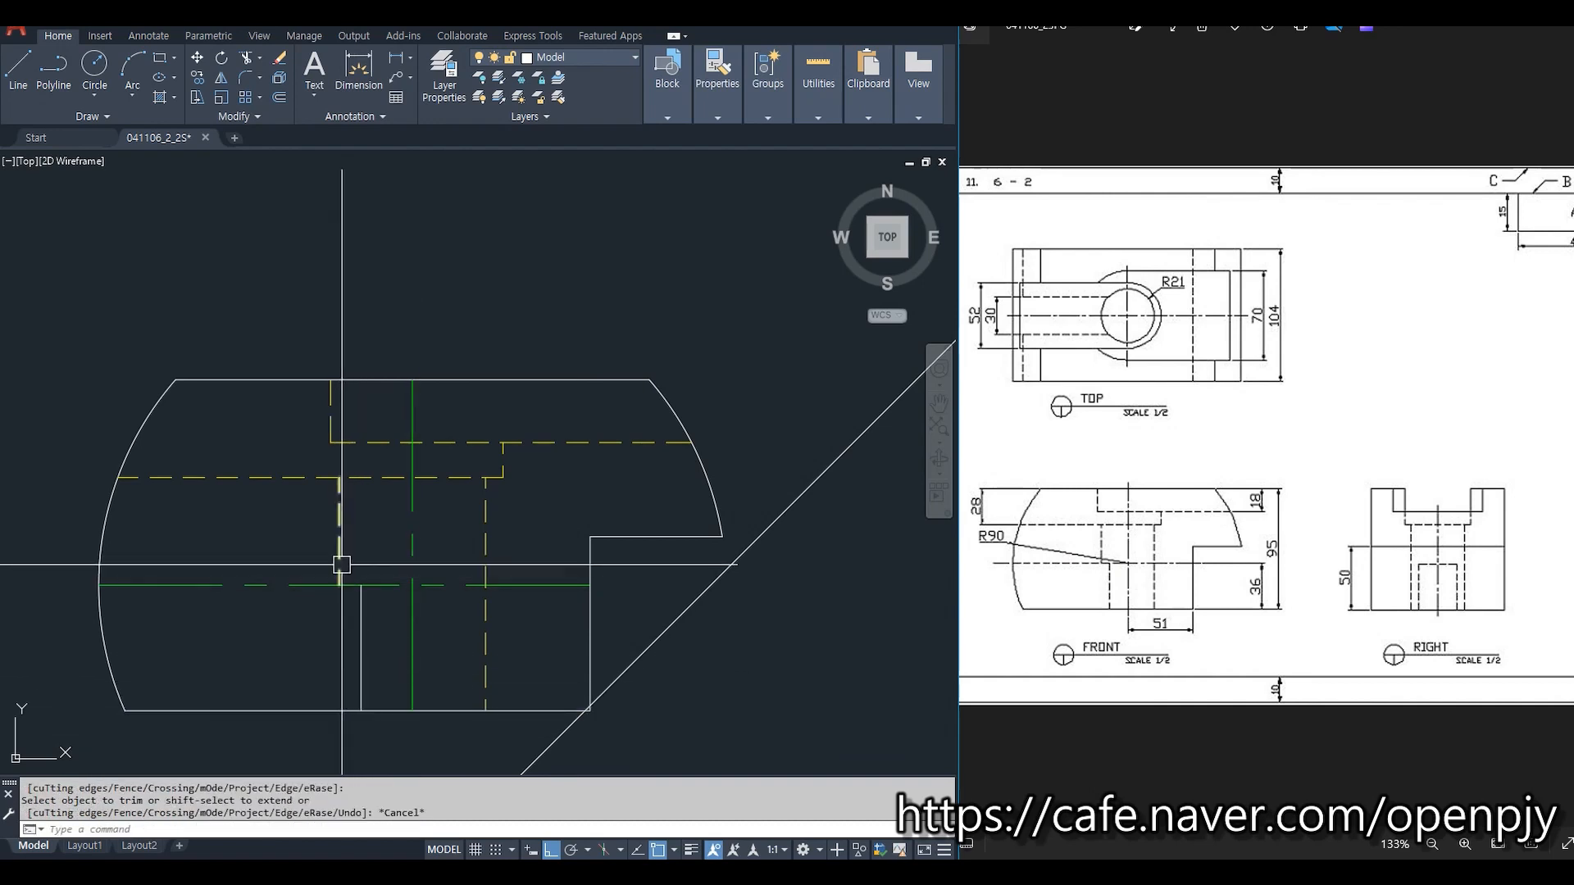
# Break the front view's horizontal centerline at the point where it meets the projected vertical line.
pyautogui.click(241, 118)
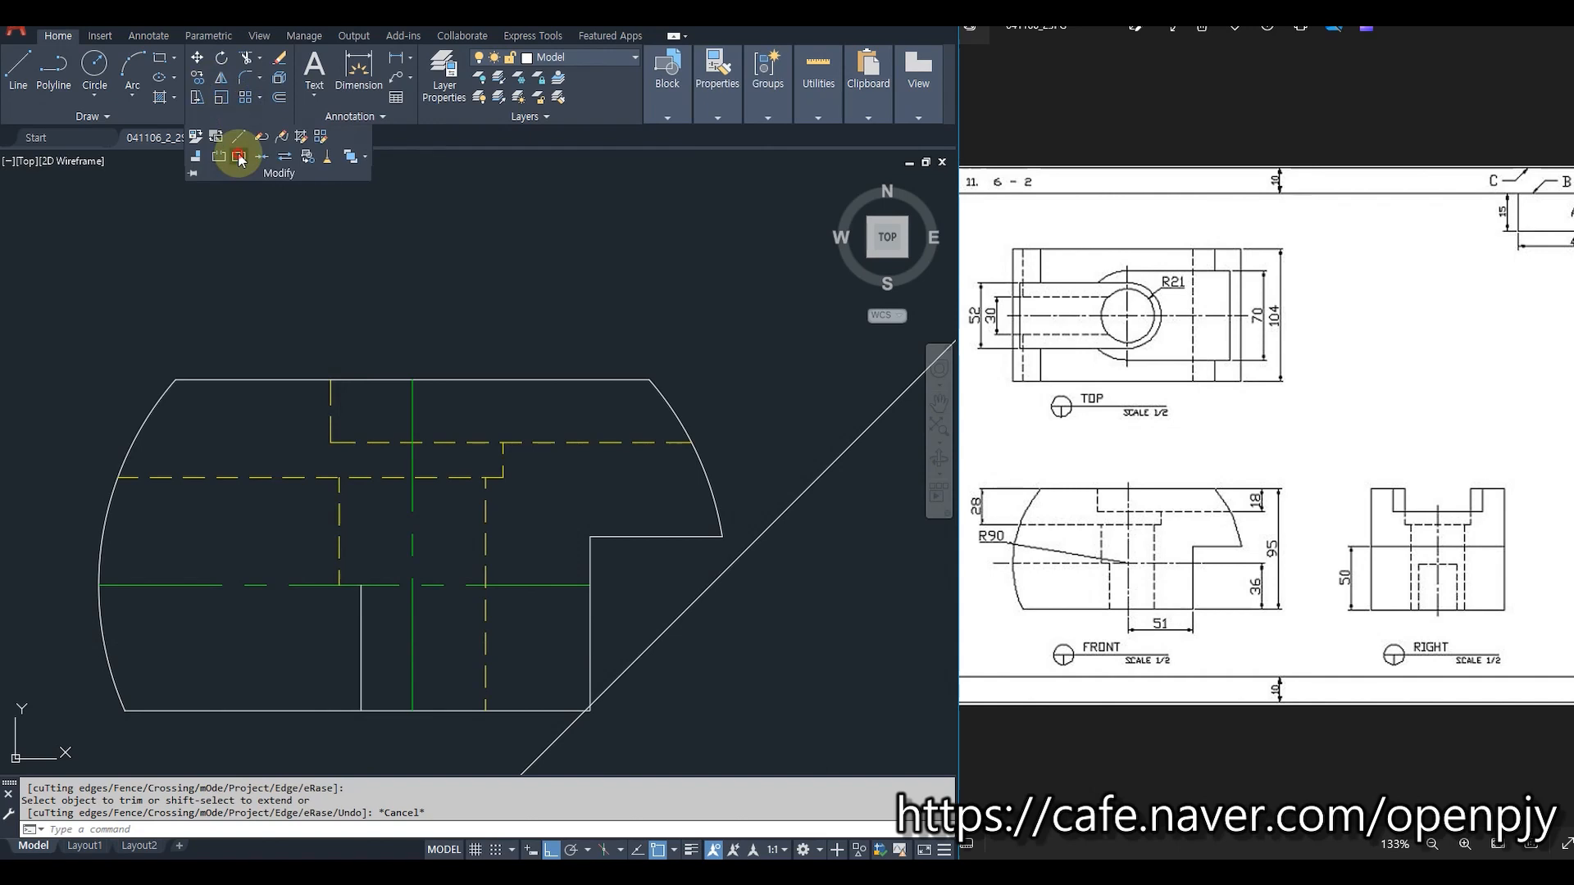
pyautogui.click(239, 156)
pyautogui.click(349, 585)
pyautogui.click(362, 586)
# Match the left part of the broken centerline and the projected vertical line in the front view to the left hole hidden line.
pyautogui.click(345, 548)
pyautogui.write('ma')
pyautogui.press('Return')
pyautogui.click(310, 585)
pyautogui.press('Escape')
pyautogui.moveTo(665, 707); pyautogui.dragTo(738, 614, button='middle')
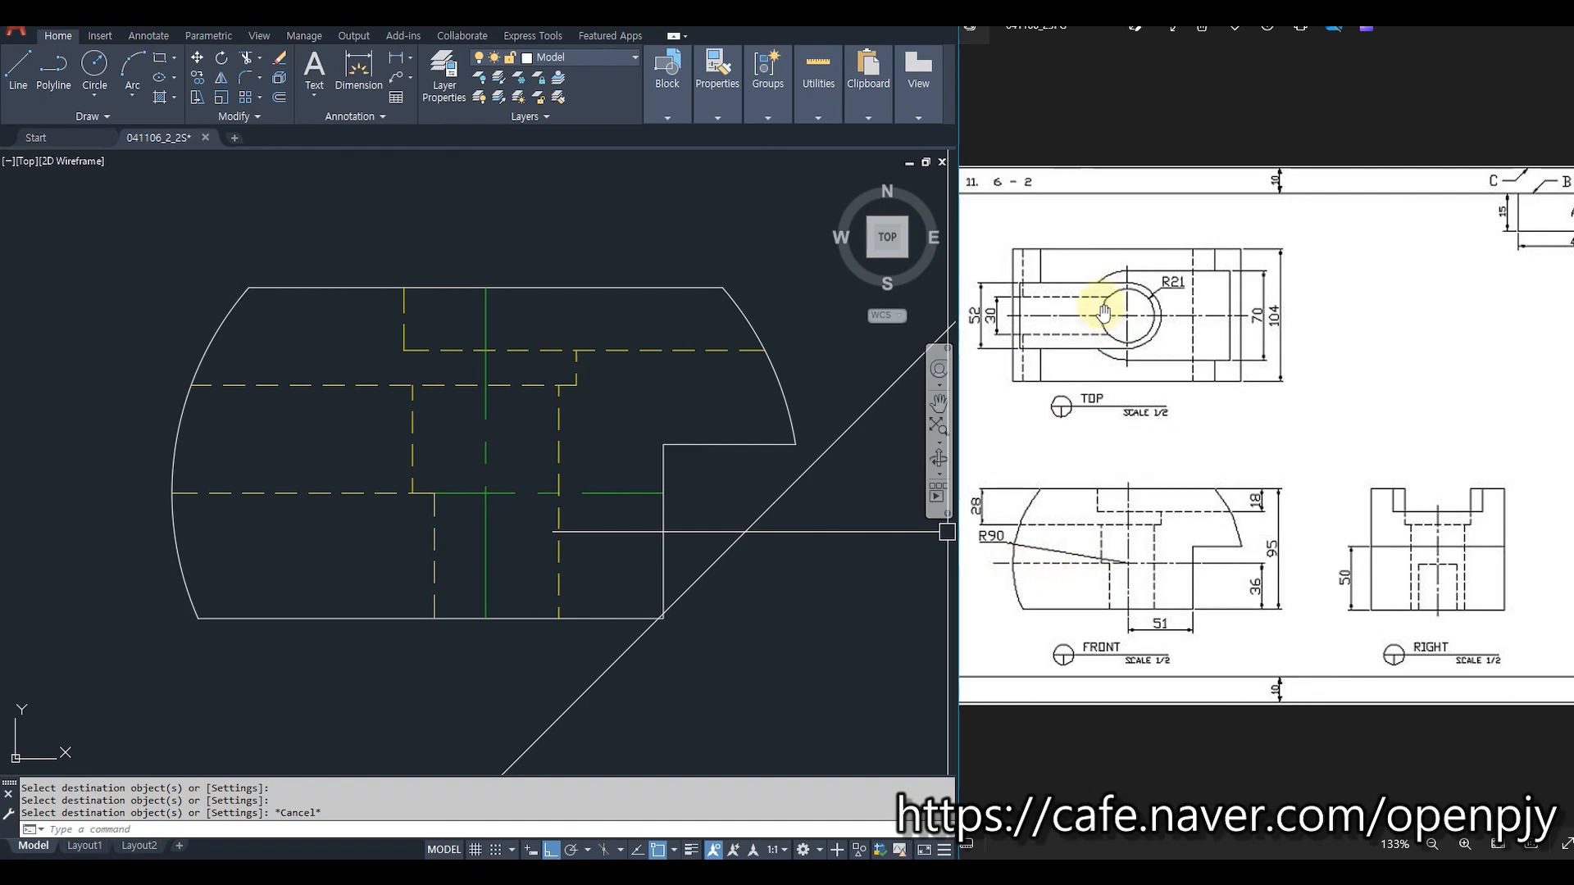
# Project a horizontal ray from the groove's upper hidden line in the front view across the right view.
pyautogui.scroll(-4, 608, 499)
pyautogui.scroll(1, 608, 548)
pyautogui.scroll(4, 812, 566)
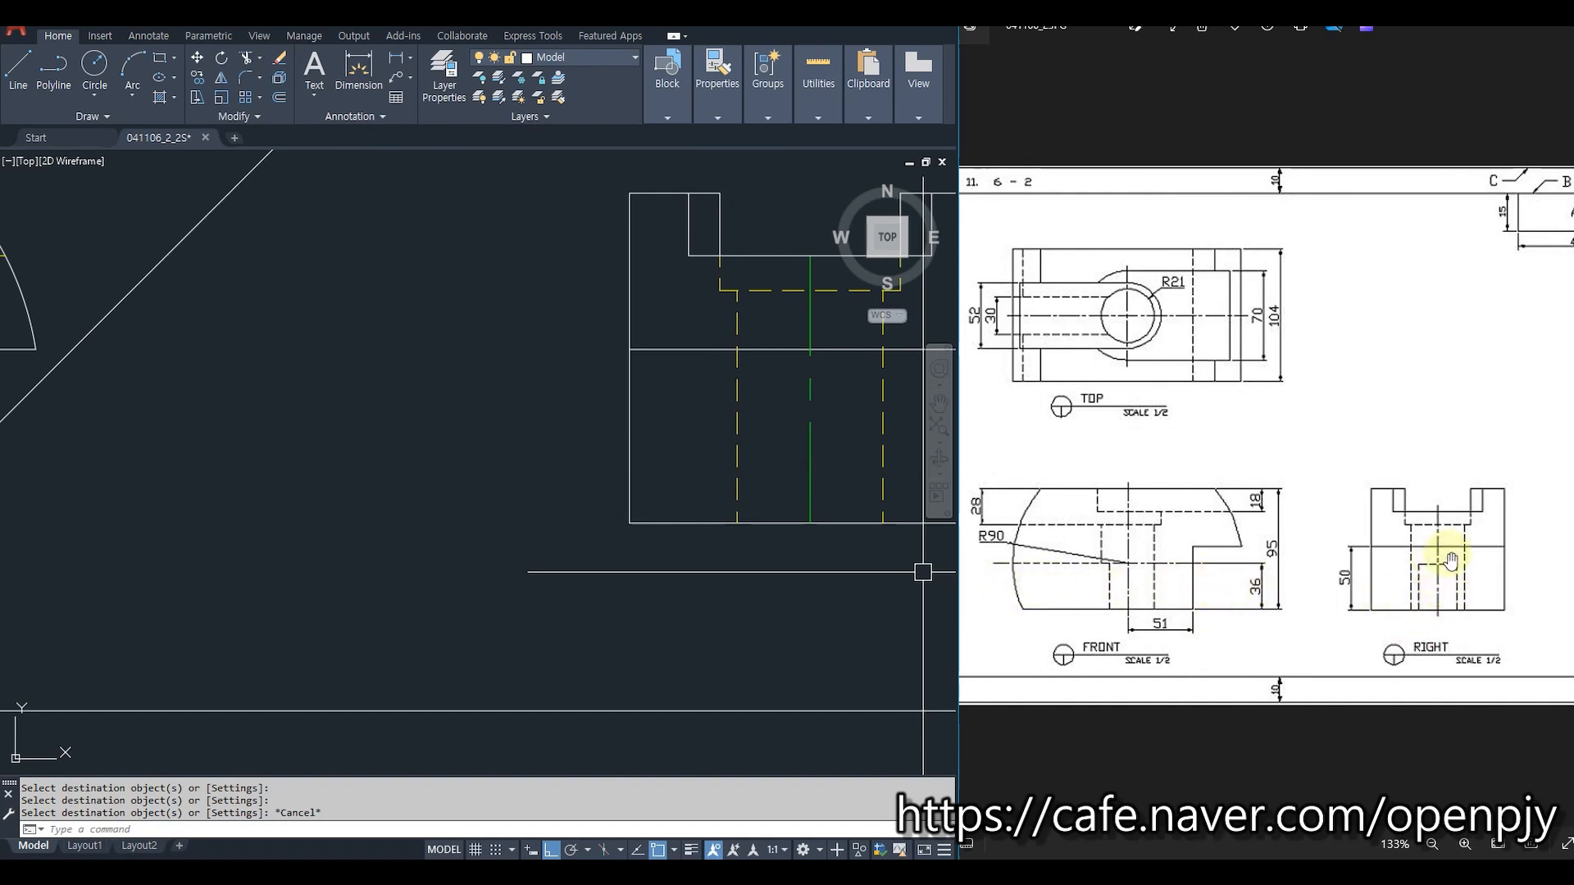
pyautogui.scroll(-3, 422, 482)
pyautogui.scroll(2, 471, 517)
pyautogui.write('ray')
pyautogui.press('Return')
pyautogui.click(276, 444)
pyautogui.click(489, 487)
pyautogui.moveTo(818, 525); pyautogui.dragTo(583, 527, button='middle')
pyautogui.scroll(2, 582, 528)
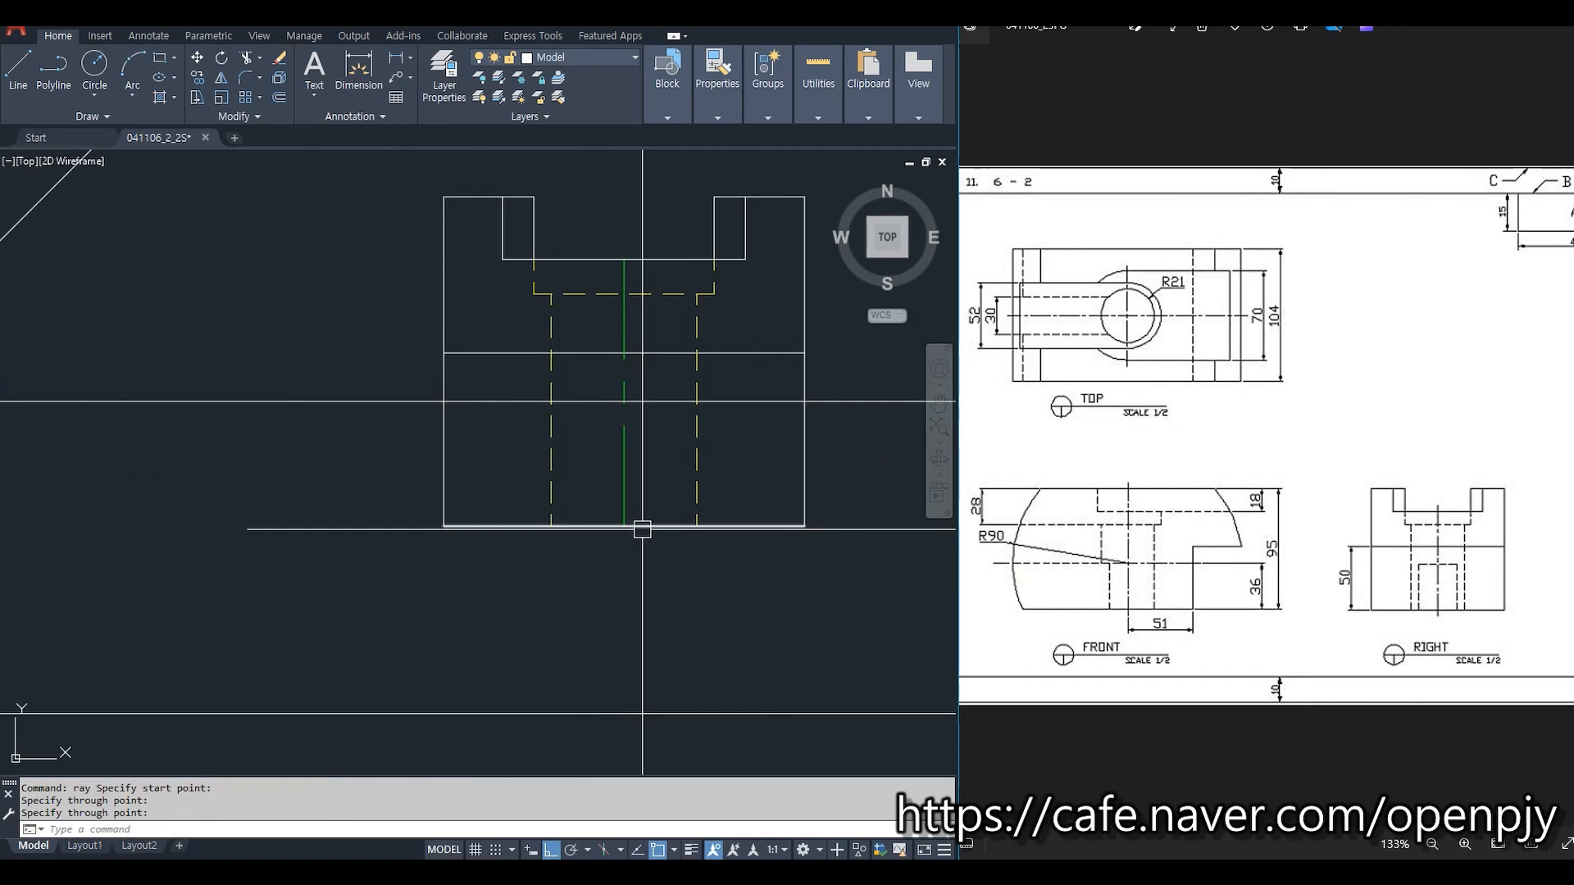
# Offset the right view's vertical centerline by 15 to both sides.
pyautogui.write('o')
pyautogui.press('Return')
pyautogui.press('Return')
pyautogui.click(624, 475)
pyautogui.click(652, 469)
pyautogui.click(626, 465)
pyautogui.click(594, 464)
pyautogui.press('Escape')
# Fillet the two offset lines with the projected ray into square upper corners to form the groove outline in the right view.
pyautogui.write('f')
pyautogui.press('Return')
pyautogui.click(573, 432)
pyautogui.click(603, 405)
pyautogui.press('Return')
pyautogui.click(657, 401)
pyautogui.click(675, 450)
pyautogui.press('Escape')
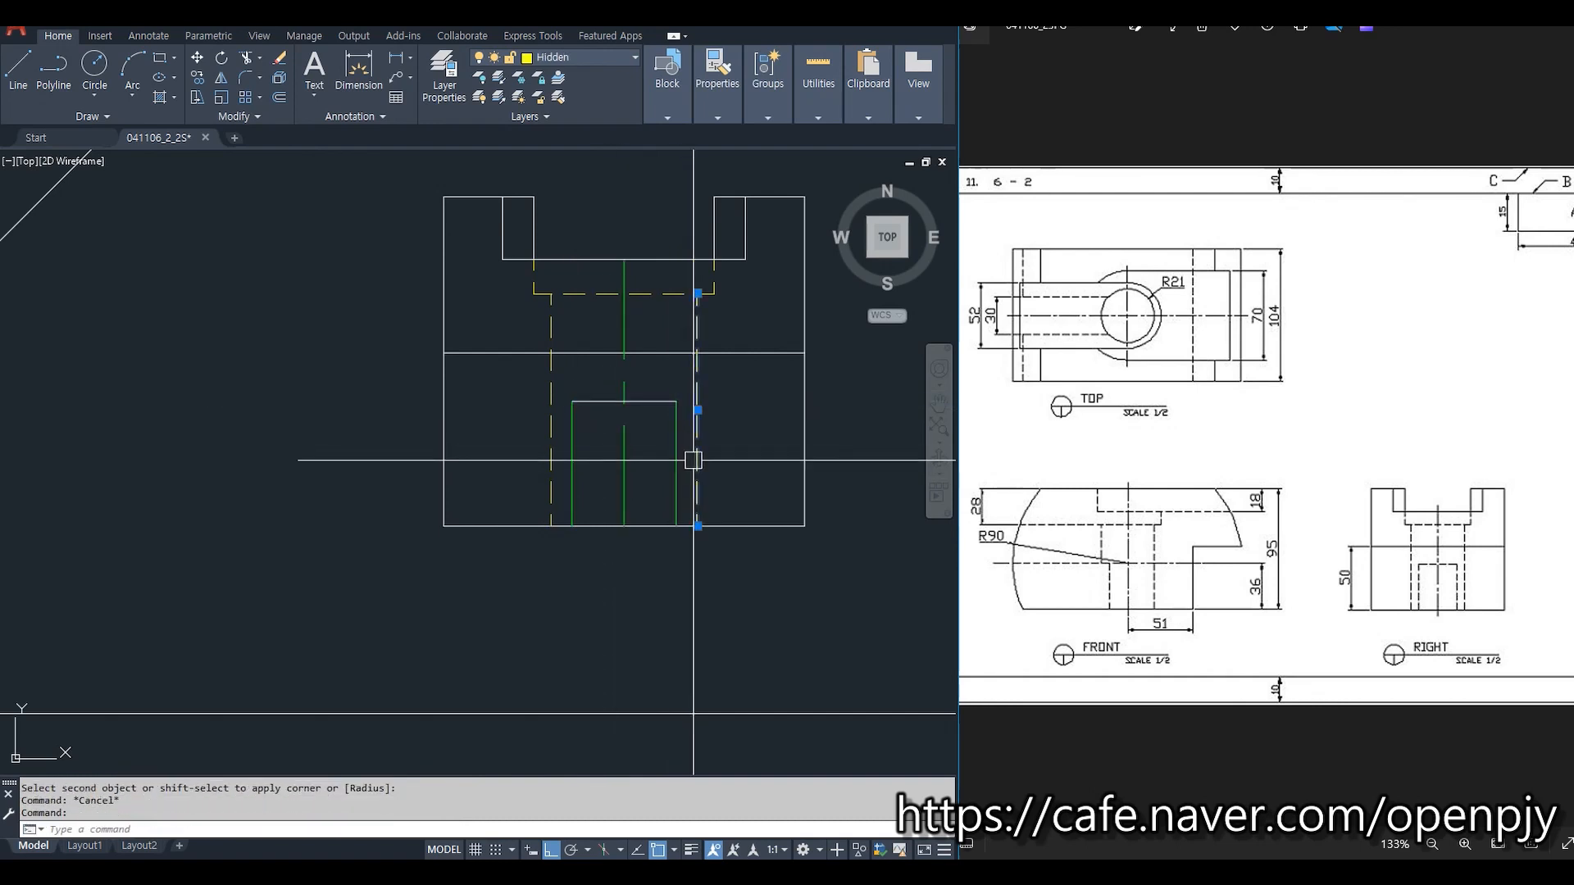
# Match the three groove lines in the right view to the hole's hidden line.
pyautogui.write('ma')
pyautogui.press('Return')
pyautogui.click(676, 434)
pyautogui.click(655, 403)
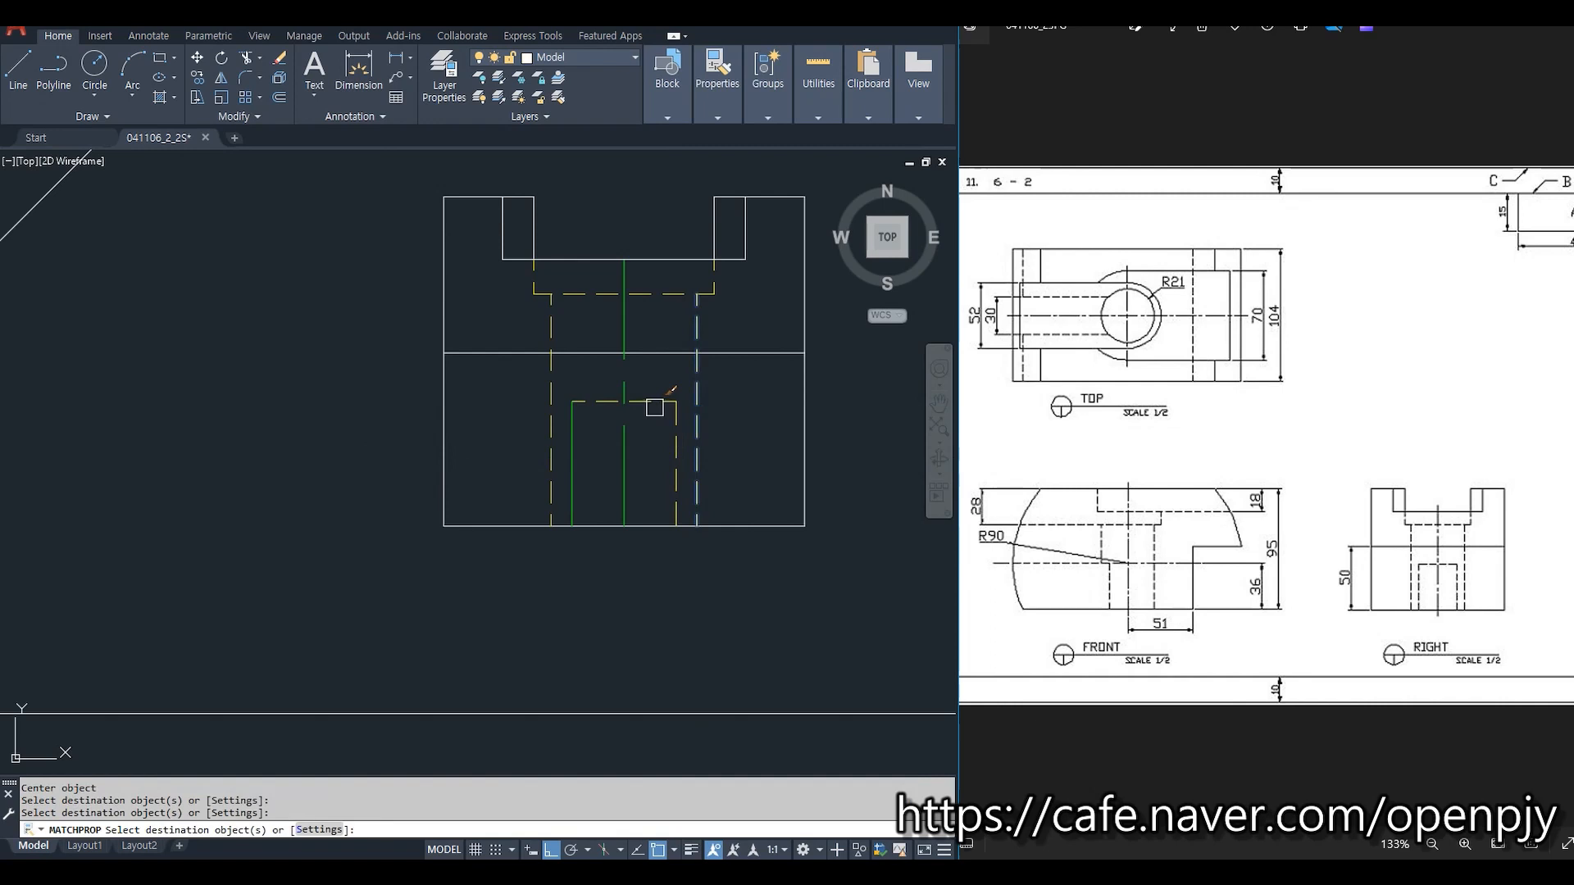
pyautogui.click(695, 508)
pyautogui.press('Escape')
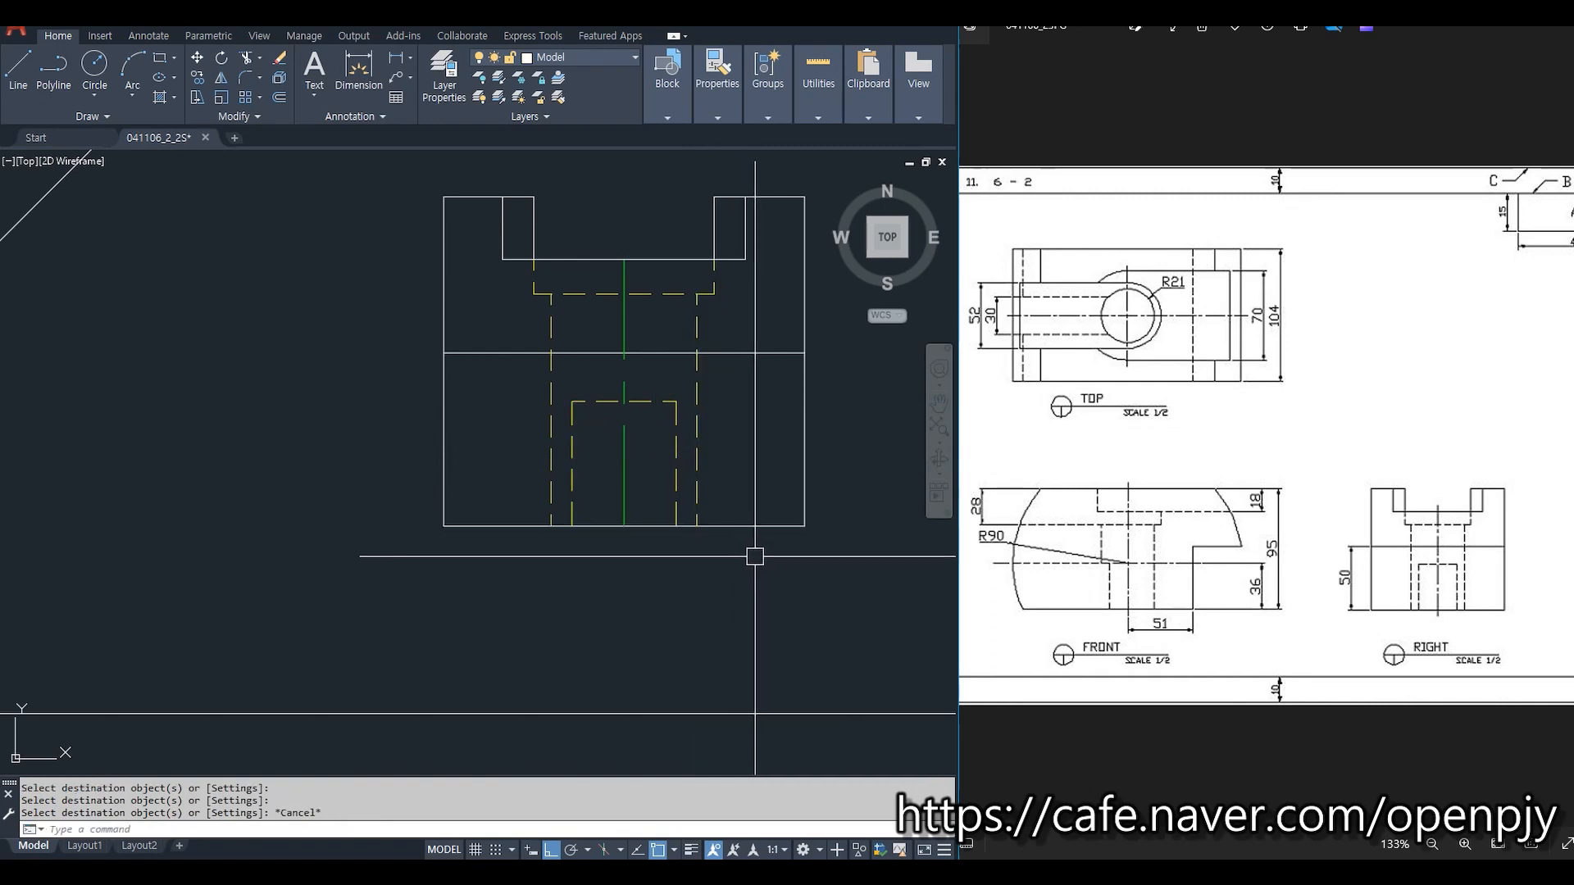
# Trim the top view's left vertical hidden line between the two horizontal groove hidden lines.
pyautogui.scroll(-3, 540, 546)
pyautogui.moveTo(318, 506); pyautogui.dragTo(707, 642, button='middle')
pyautogui.scroll(3, 492, 645)
pyautogui.scroll(2, 490, 647)
pyautogui.scroll(-4, 475, 655)
pyautogui.moveTo(472, 676); pyautogui.dragTo(569, 738, button='middle')
pyautogui.scroll(4, 495, 422)
pyautogui.write('tr')
pyautogui.press('Return')
pyautogui.click(502, 559)
pyautogui.press('Return')
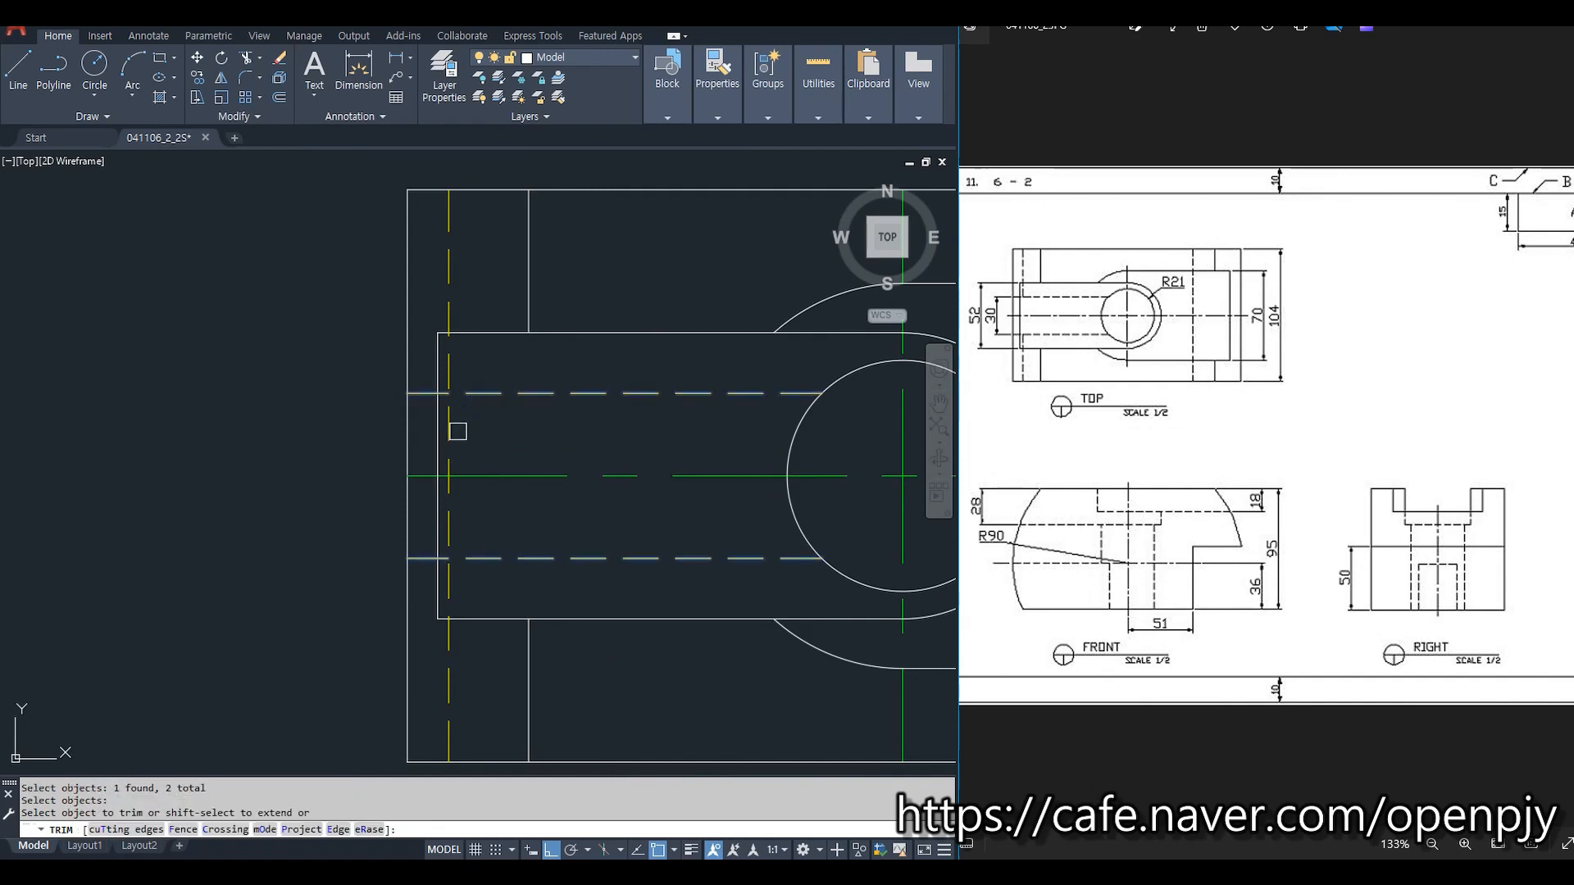
pyautogui.press('Escape')
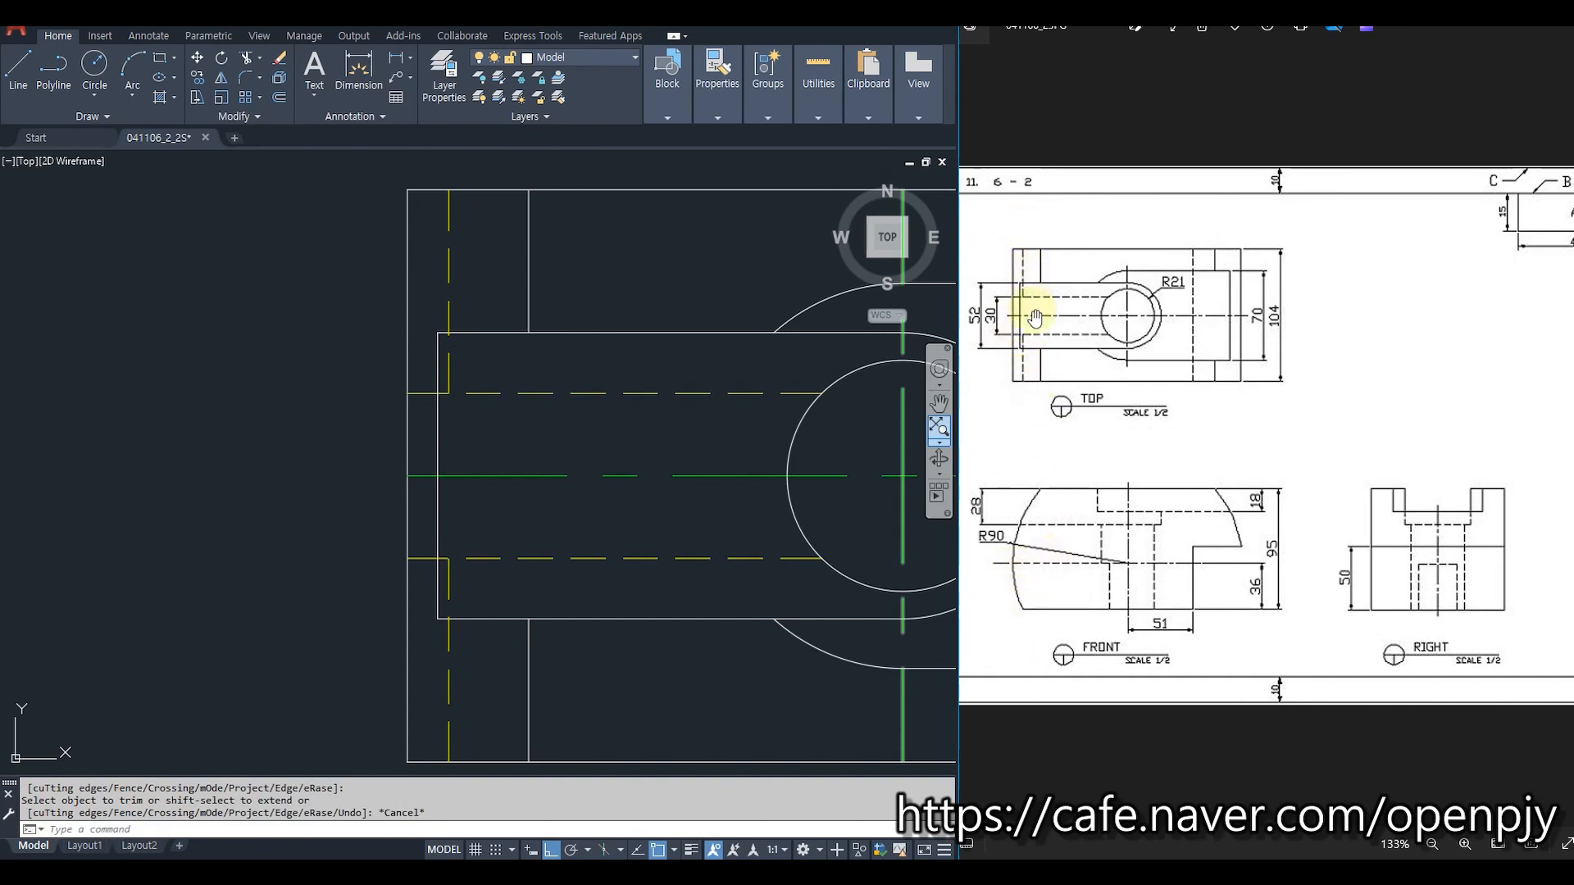
# Trim both ends of the top view's vertical centerline back to the horizontal edges of the 70-wide recess.
pyautogui.scroll(-5, 569, 503)
pyautogui.moveTo(728, 612); pyautogui.dragTo(459, 449, button='middle')
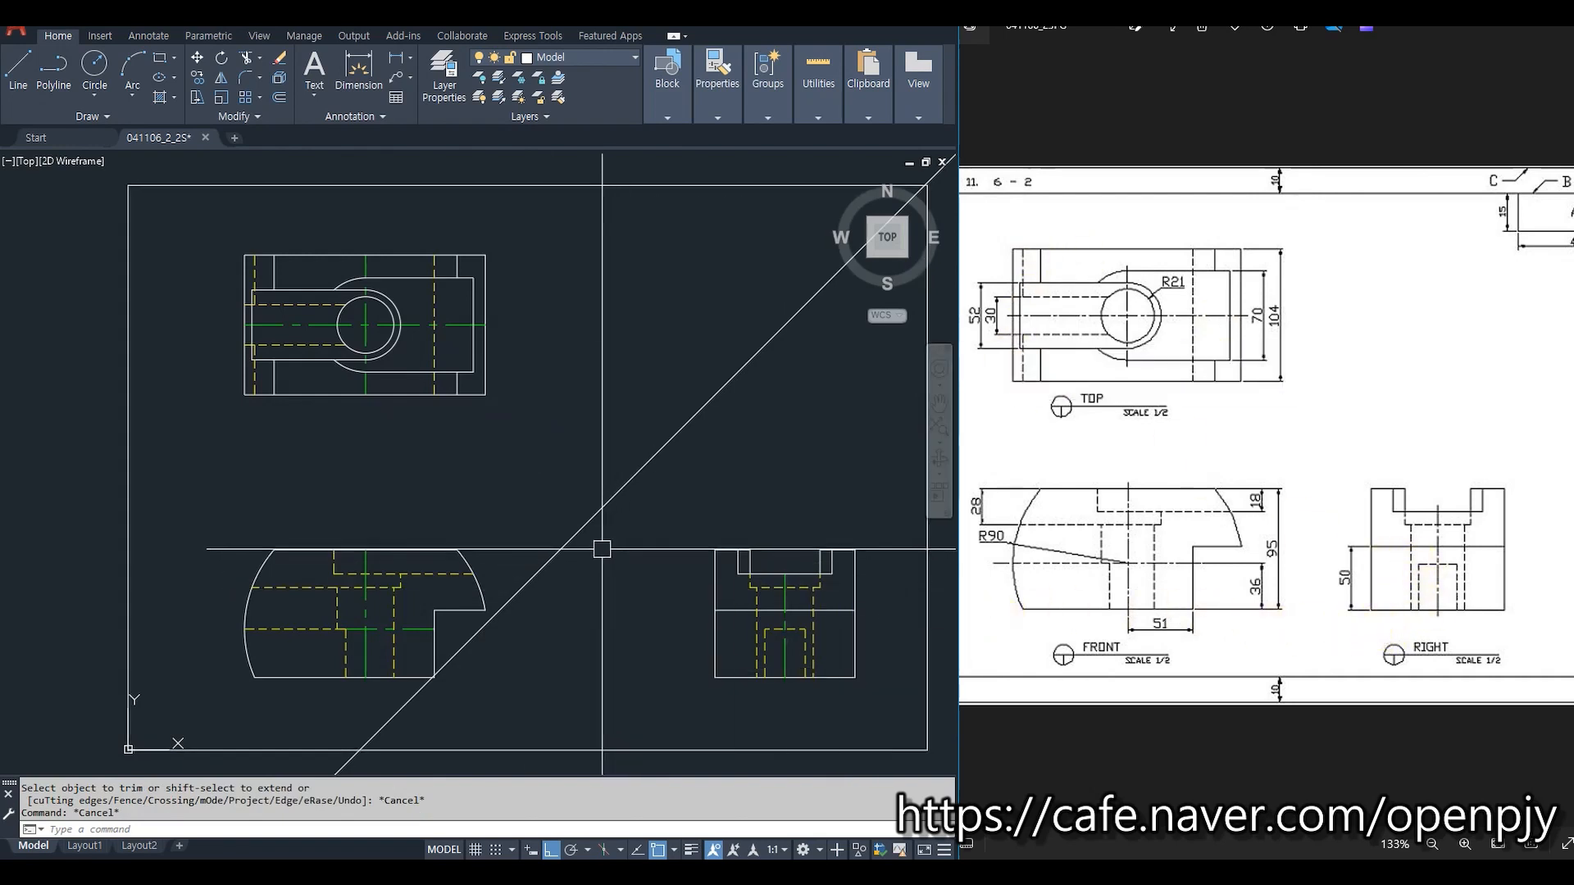
pyautogui.moveTo(512, 494); pyautogui.dragTo(700, 550, button='middle')
pyautogui.write('tr')
pyautogui.press('space')
pyautogui.click(559, 416)
pyautogui.click(567, 324)
pyautogui.press('space')
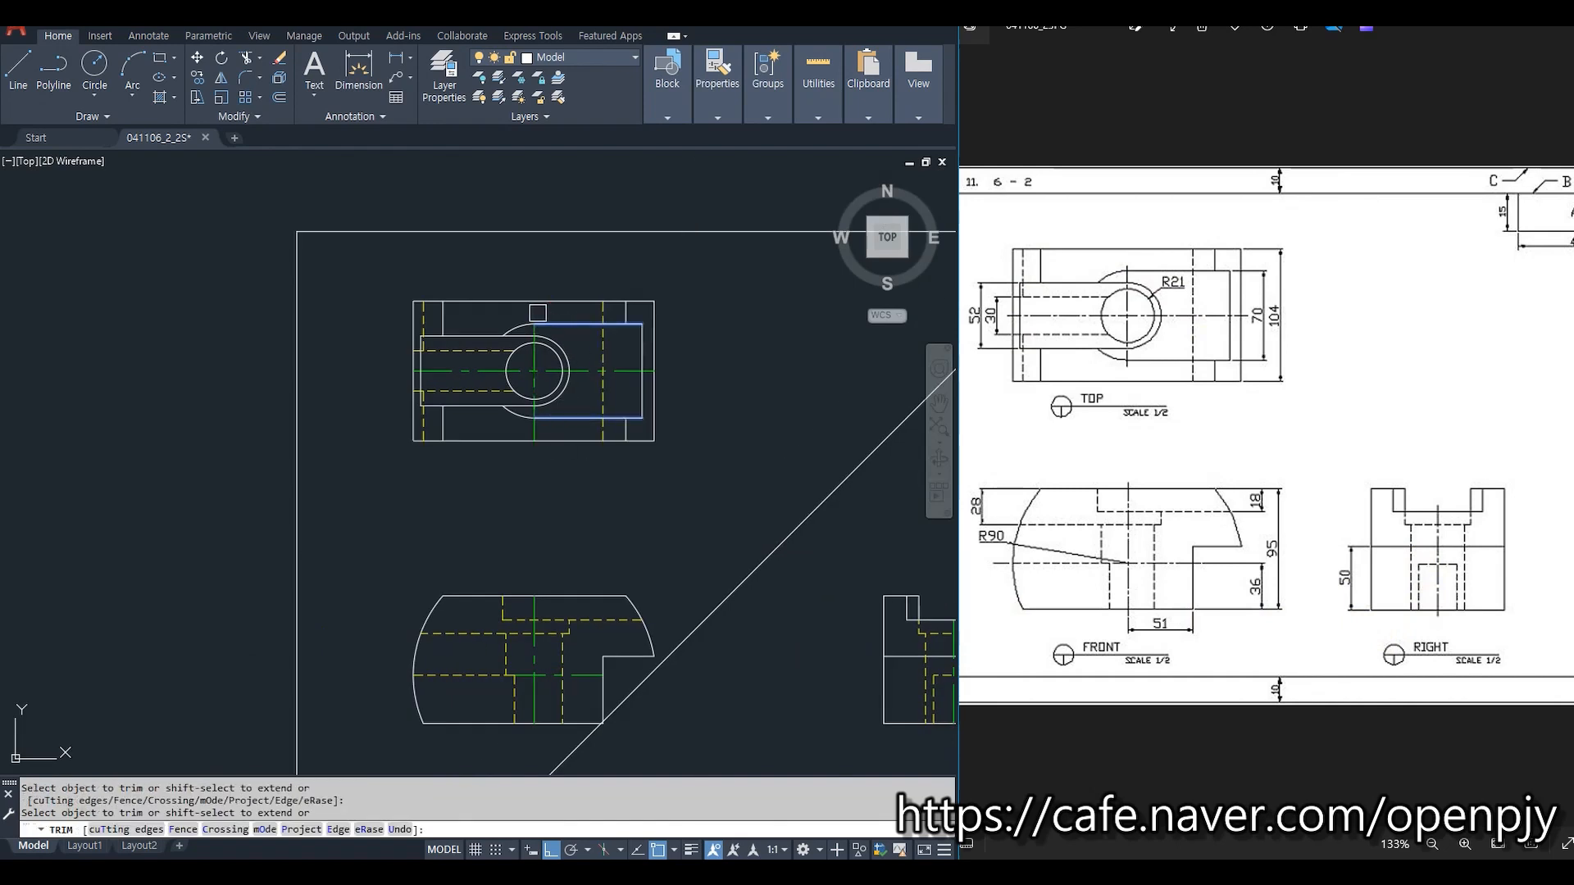
pyautogui.scroll(5, 534, 432)
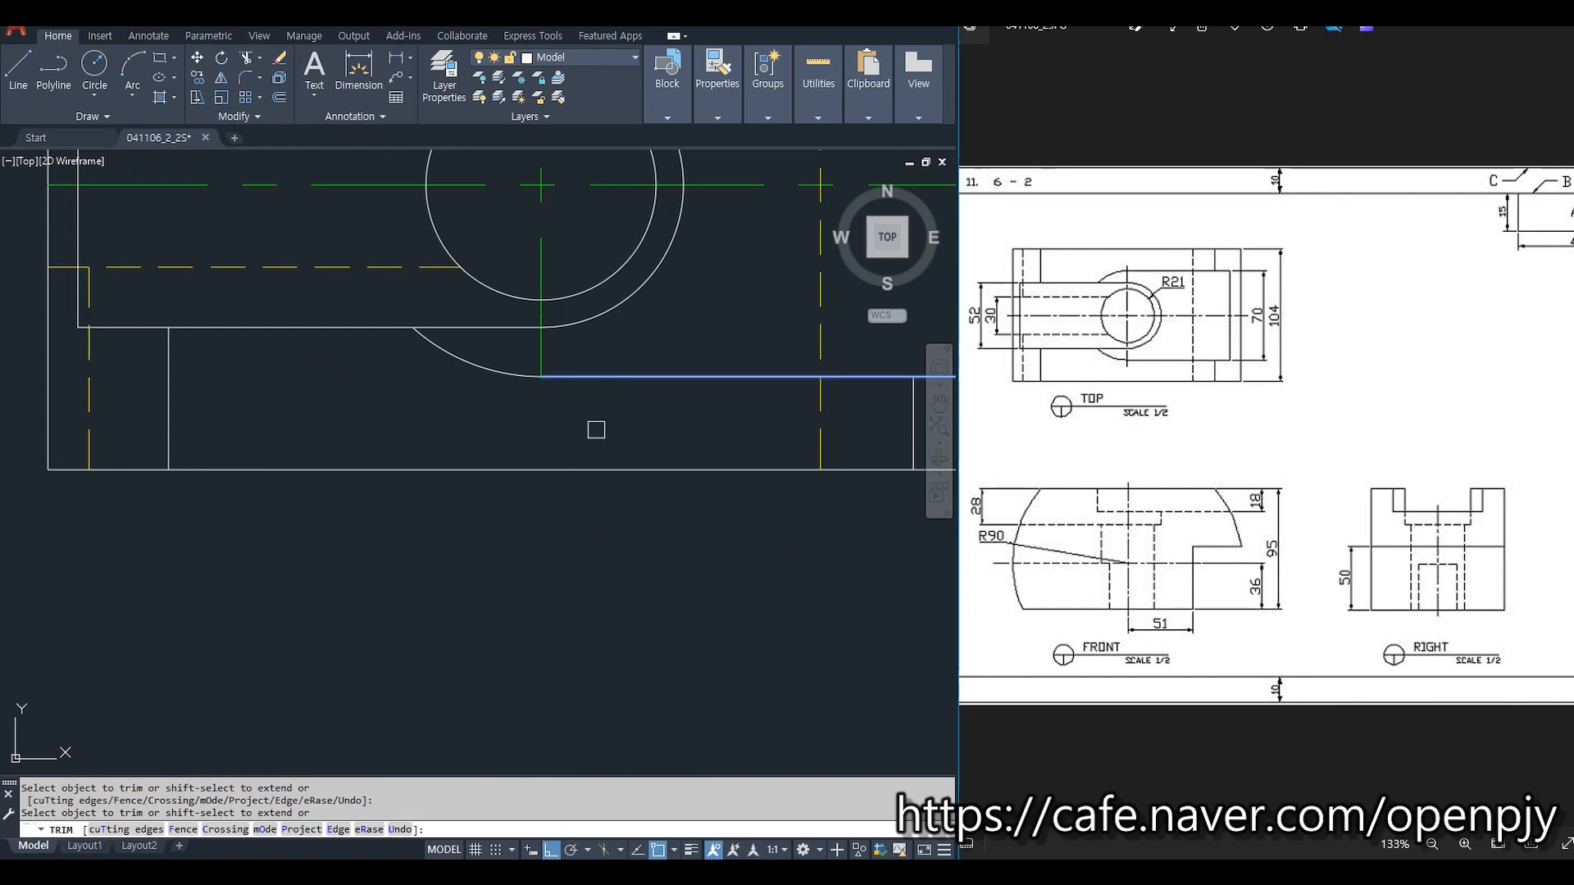
pyautogui.press('Escape')
# Draw a horizontal line 10 long leftward from the front view's leftmost arc point at the groove's hidden line.
pyautogui.scroll(-6, 596, 430)
pyautogui.scroll(4, 504, 613)
pyautogui.write('l')
pyautogui.press('Return')
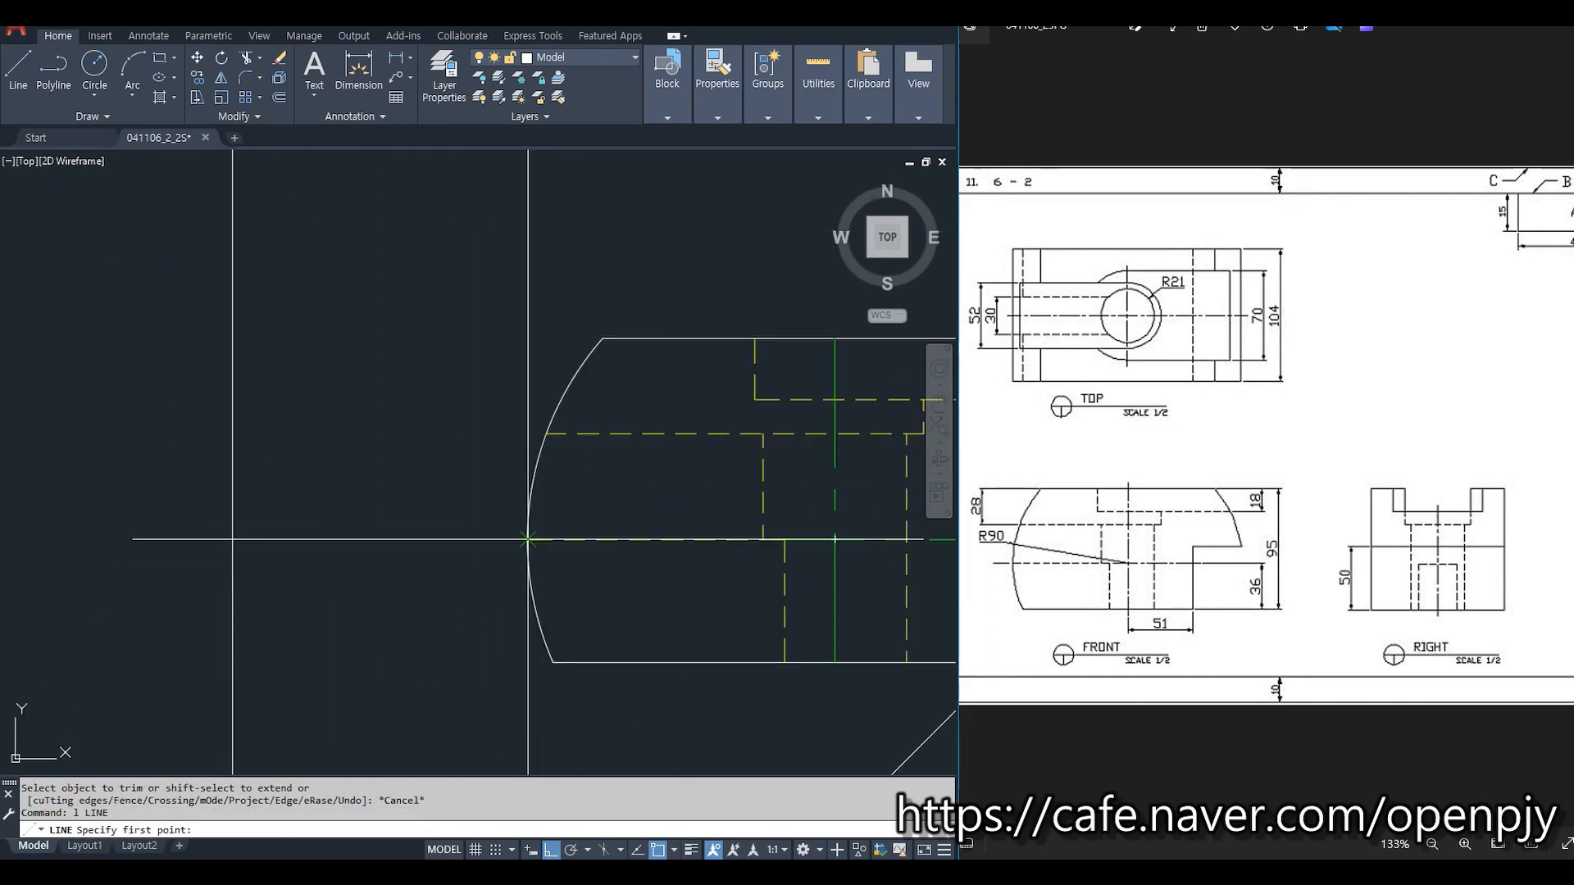
pyautogui.click(528, 539)
pyautogui.write('10')
pyautogui.press('Return')
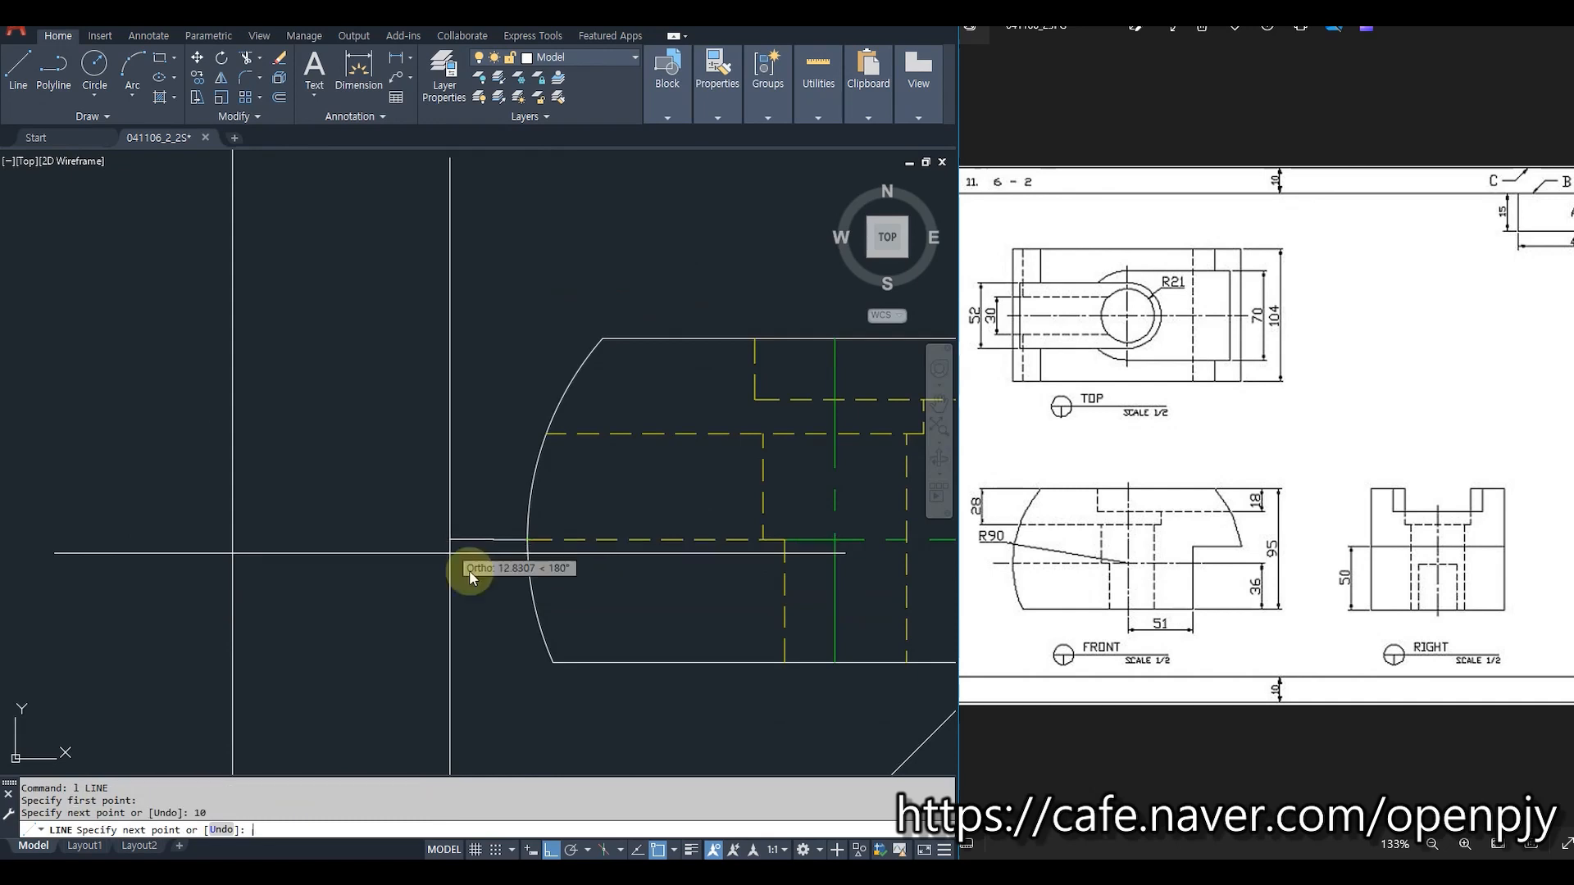
pyautogui.press('Return')
# Match the short line left of the front view to the vertical centerline.
pyautogui.click(837, 607)
pyautogui.write('ma')
pyautogui.press('Return')
pyautogui.click(497, 540)
pyautogui.press('Escape')
# Shorten the short centerline left of the front view at its inner end using a Lengthen delta of -2.
pyautogui.scroll(2, 508, 562)
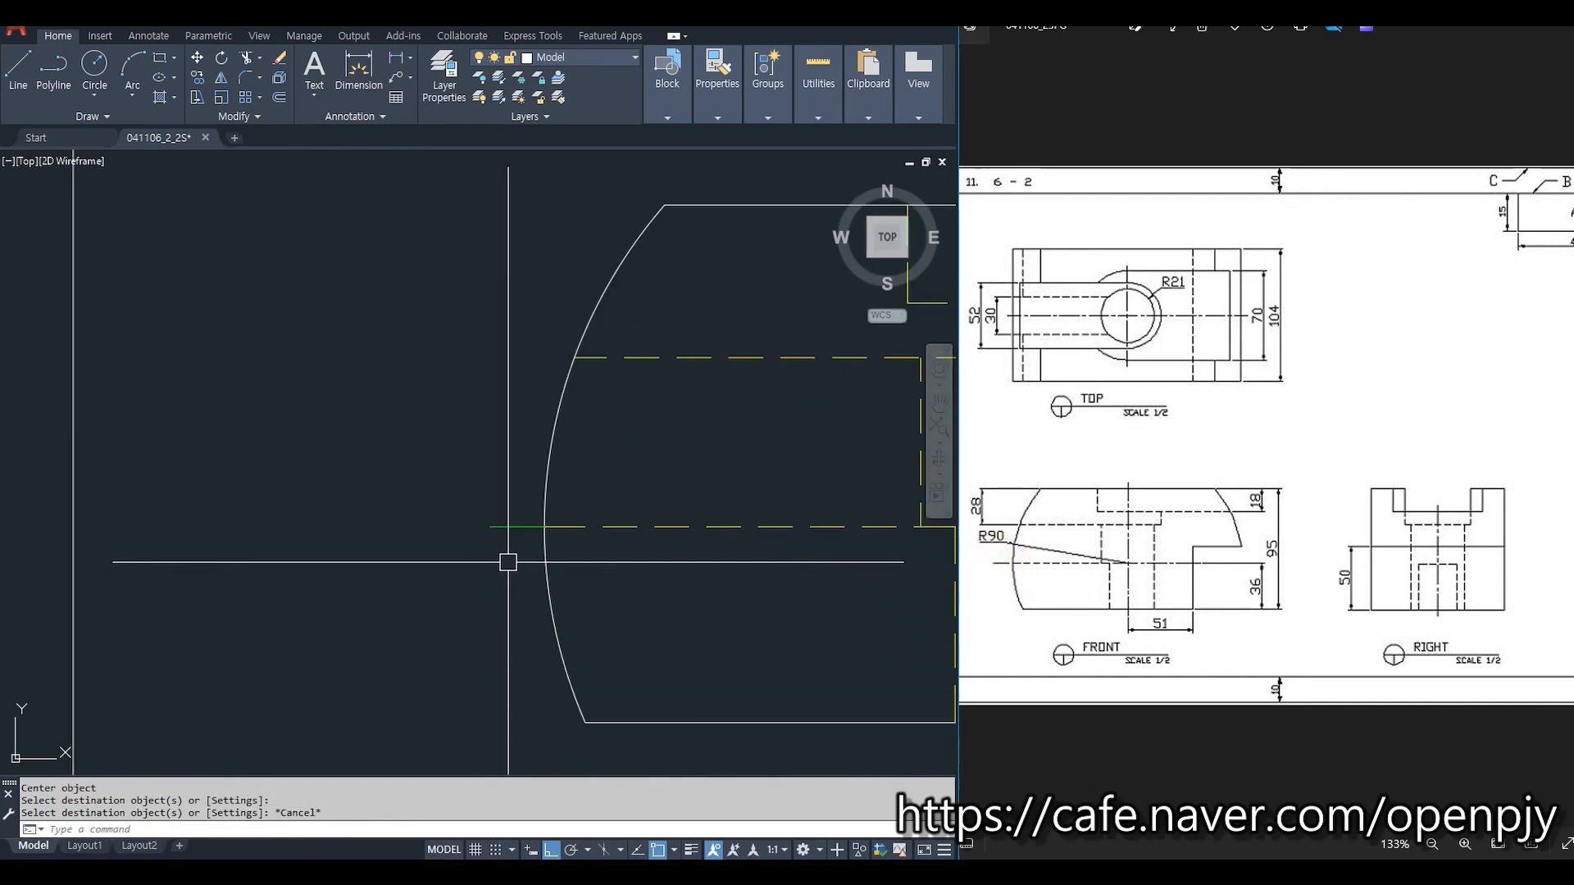
pyautogui.write('len')
pyautogui.press('Return')
pyautogui.write('de')
pyautogui.press('Return')
pyautogui.write('-')
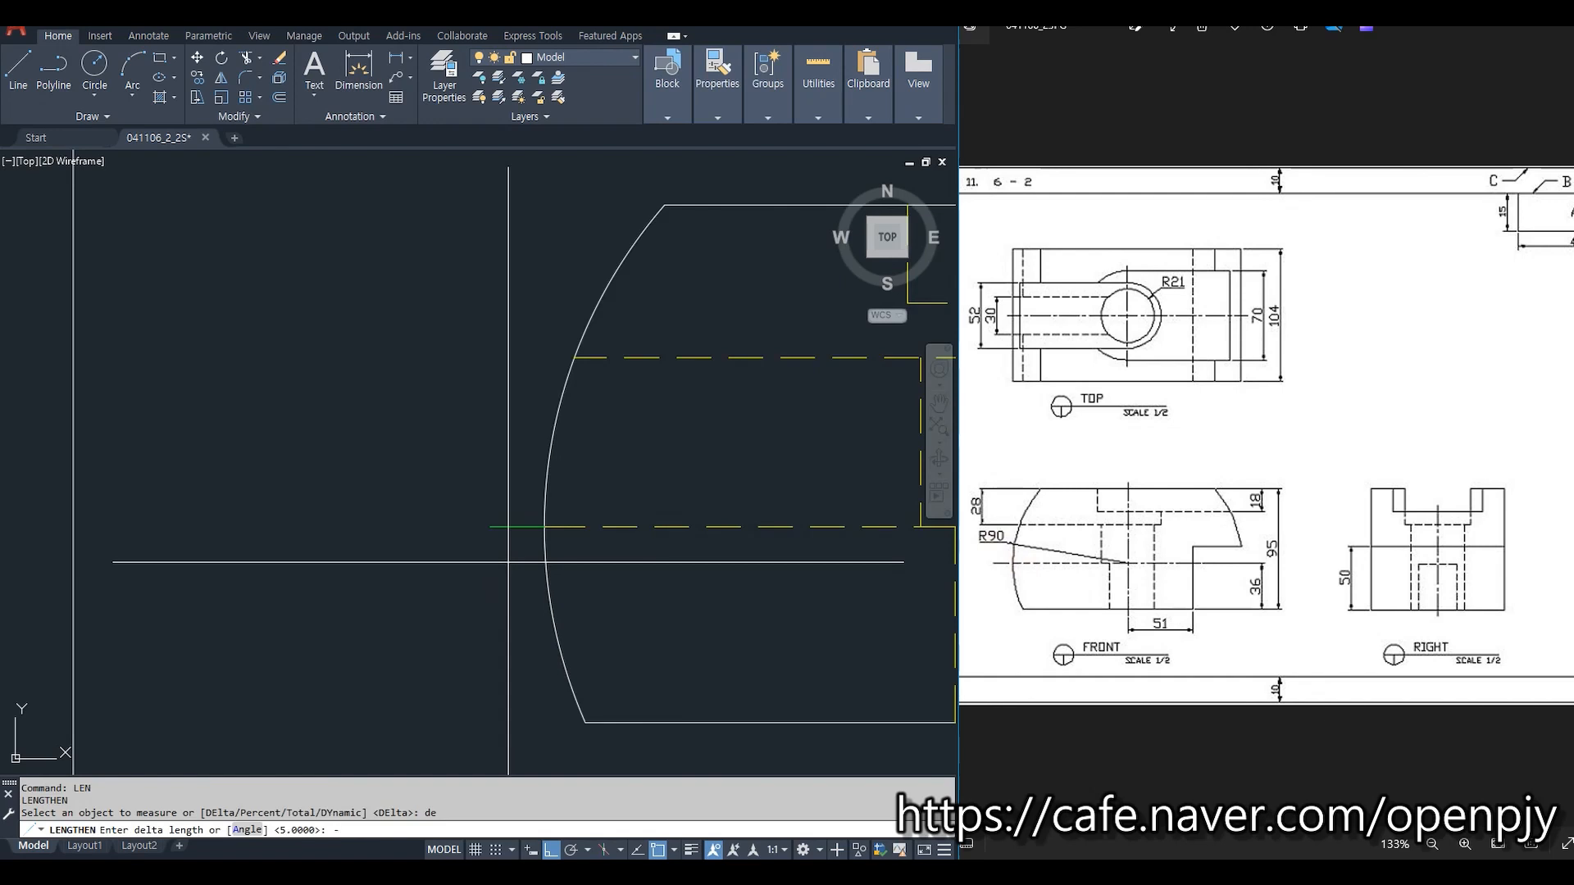
pyautogui.write('2')
pyautogui.press('Return')
pyautogui.scroll(3, 549, 516)
pyautogui.click(549, 516)
pyautogui.press('Escape')
# Lengthen the right view's vertical centerline at both ends with a delta of 5.
pyautogui.scroll(-4, 548, 528)
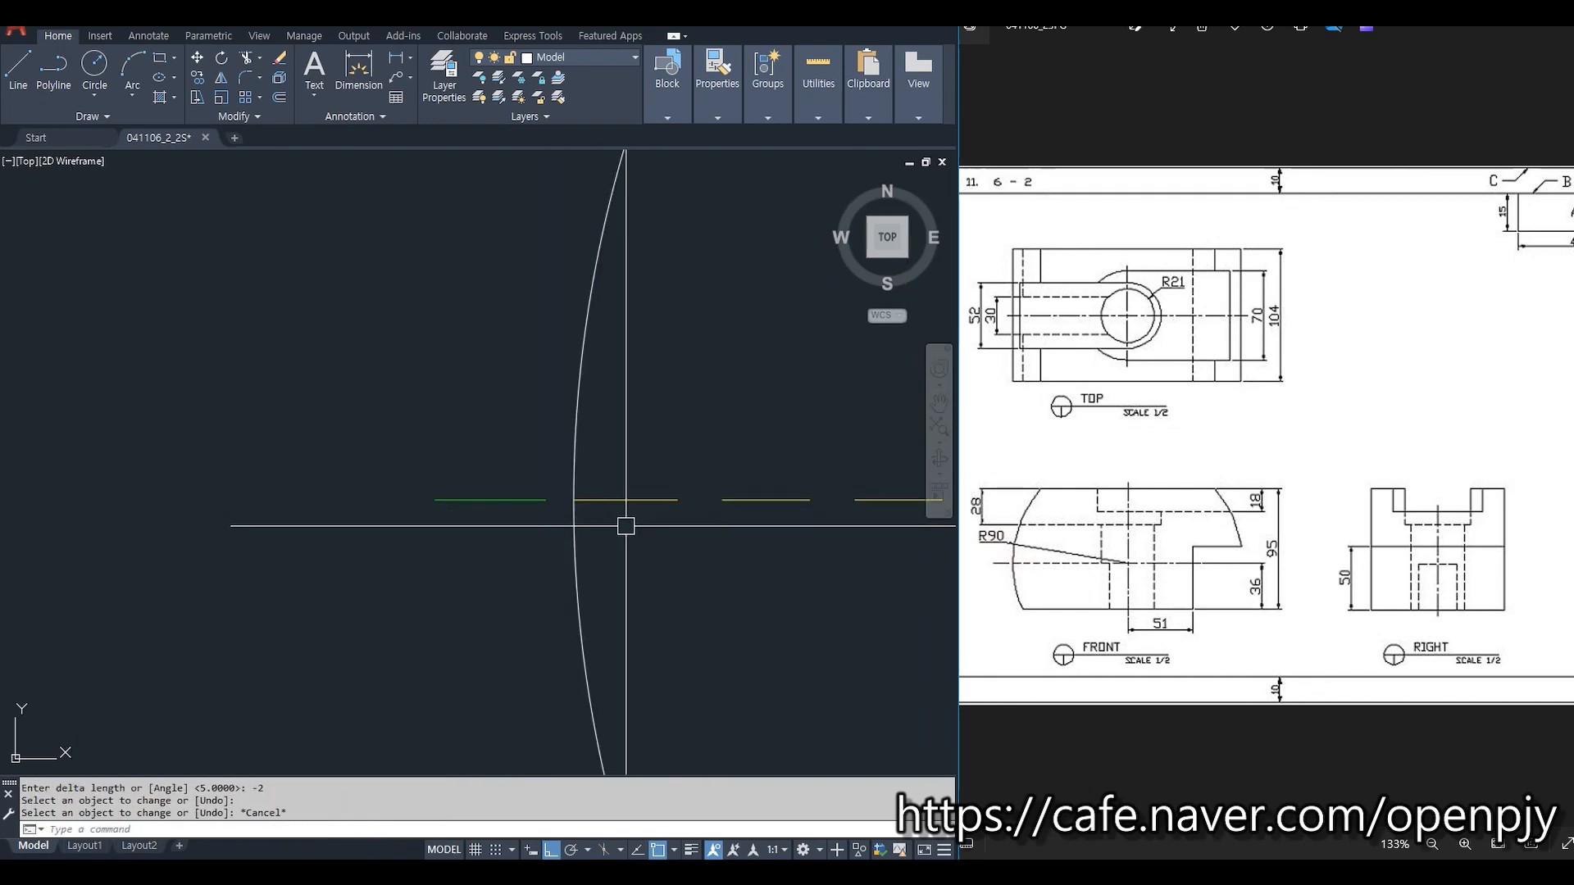
pyautogui.moveTo(748, 615); pyautogui.dragTo(497, 594, button='middle')
pyautogui.scroll(-2, 675, 579)
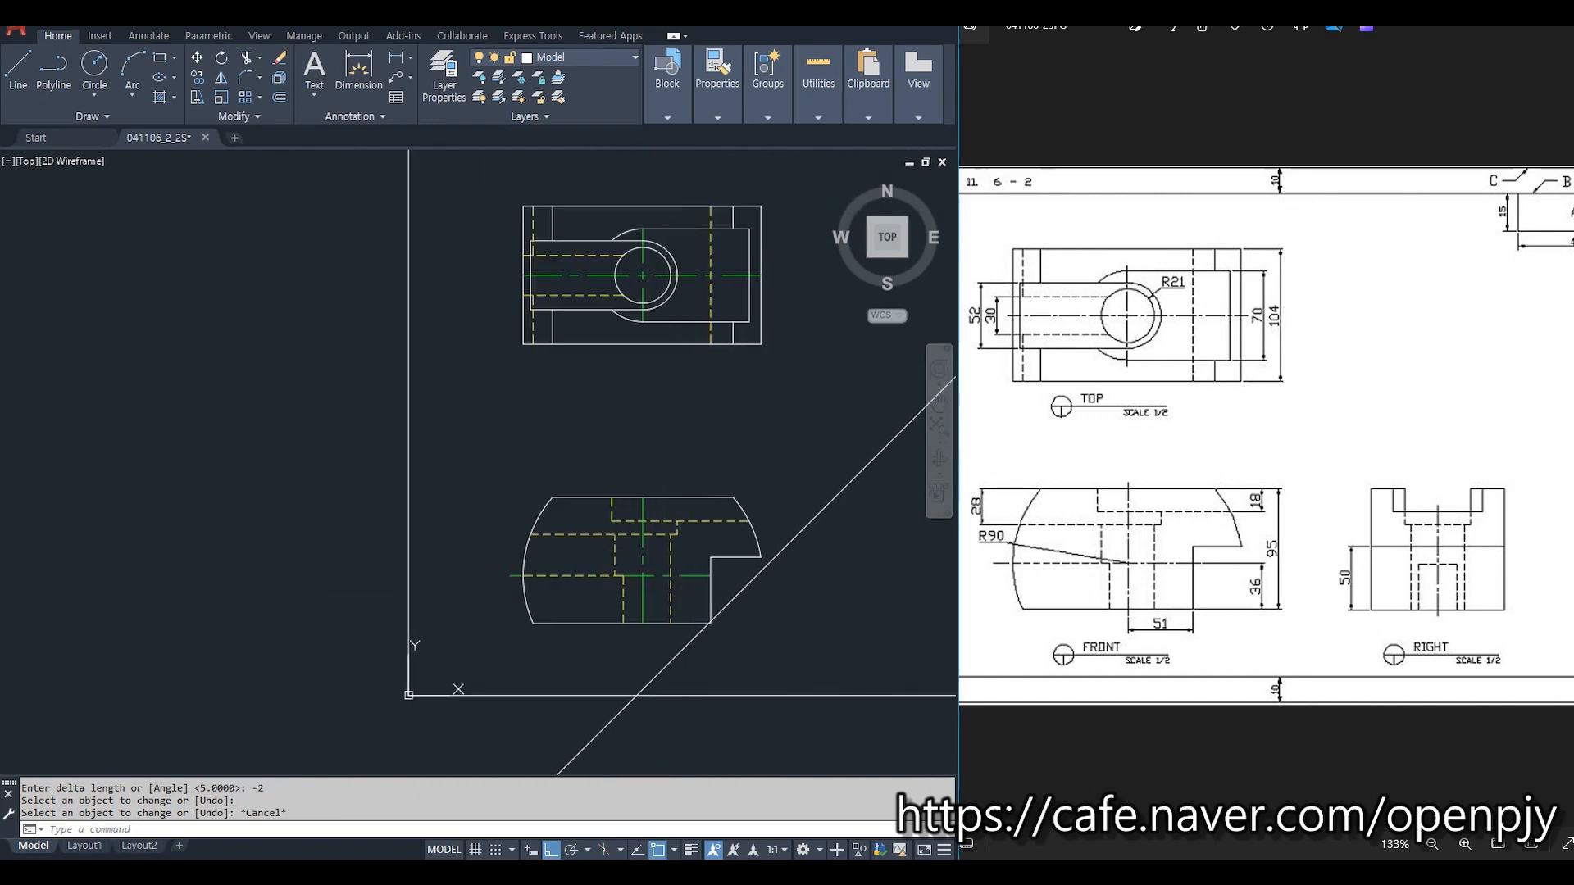
pyautogui.moveTo(685, 450); pyautogui.dragTo(467, 456, button='middle')
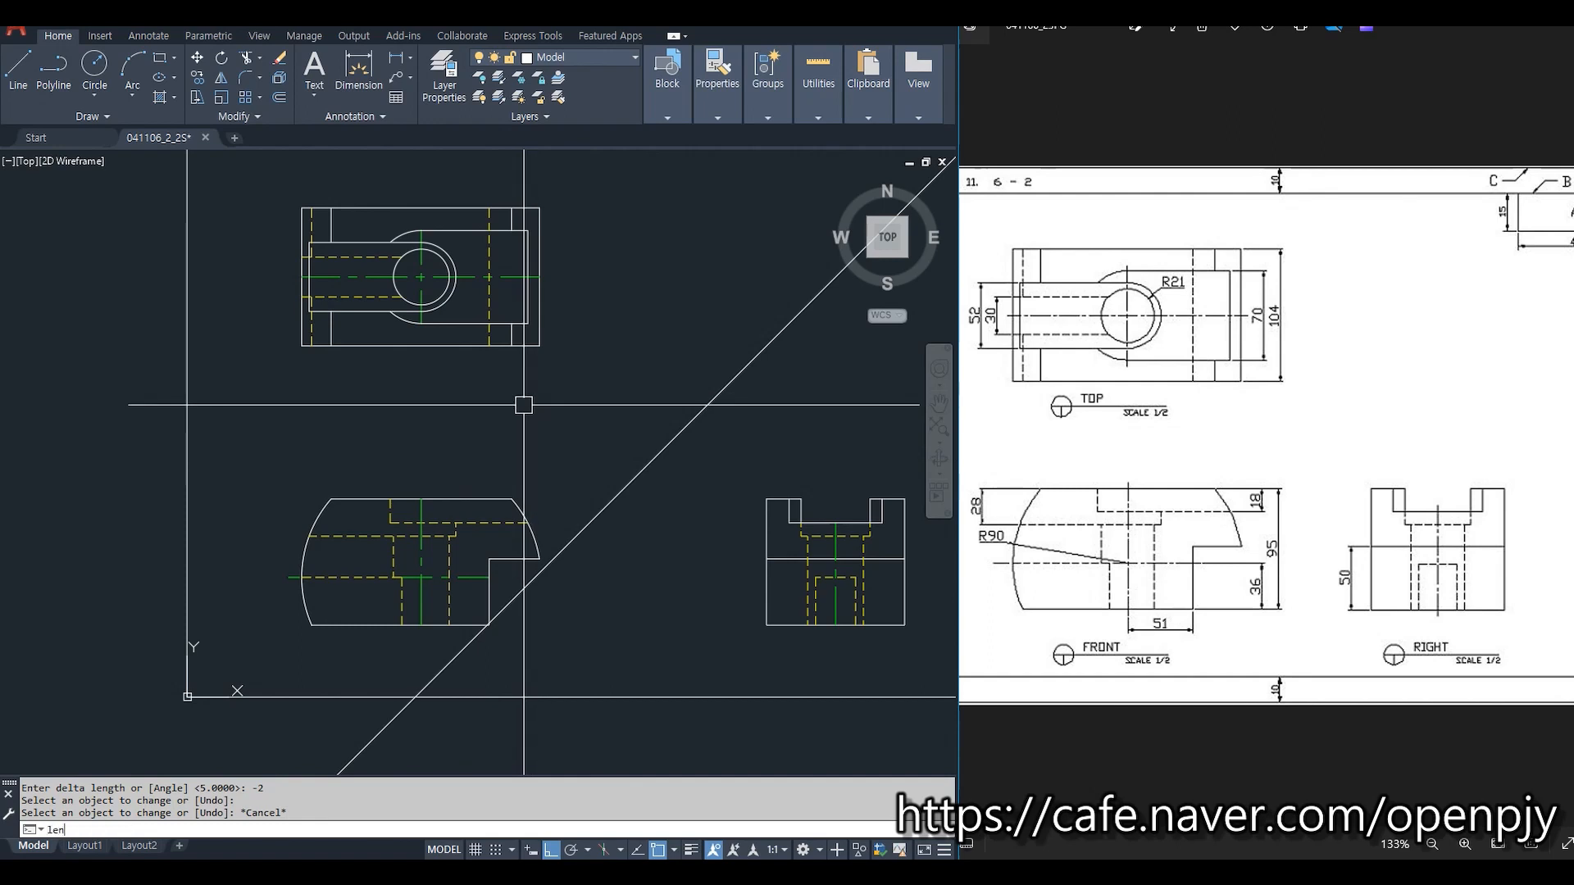
pyautogui.press('Return')
pyautogui.write('de')
pyautogui.press('Return')
pyautogui.write('5')
pyautogui.press('Return')
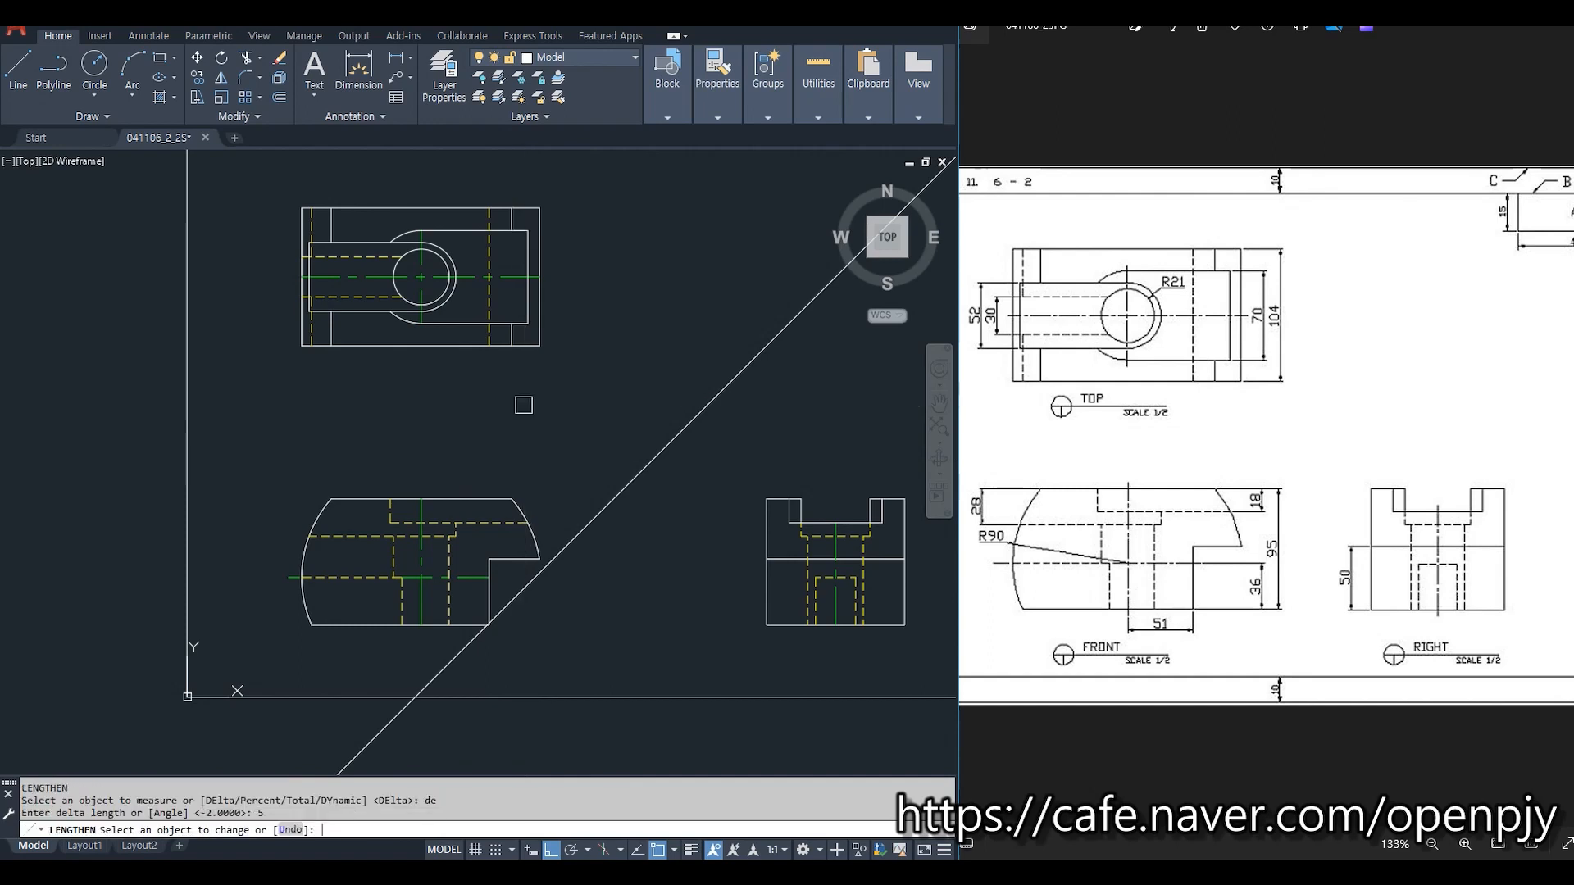
pyautogui.scroll(2, 949, 579)
pyautogui.click(776, 535)
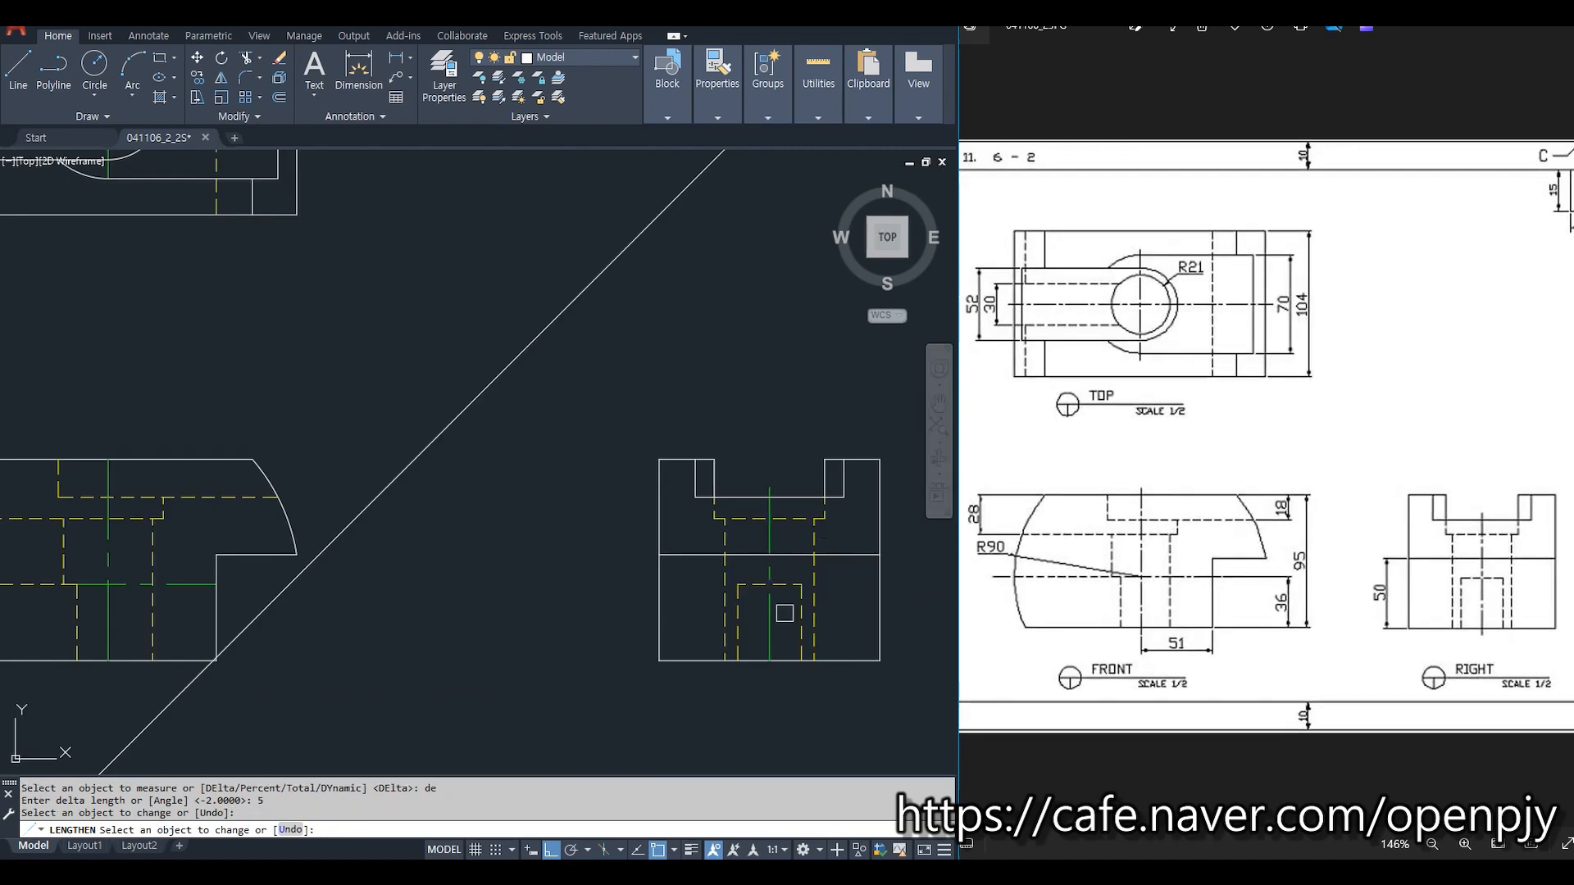
pyautogui.click(772, 629)
# Extend the front view's centerlines and the top view's centerlines past their outlines with the Lengthen delta of 5.
pyautogui.scroll(-3, 650, 597)
pyautogui.scroll(3, 522, 609)
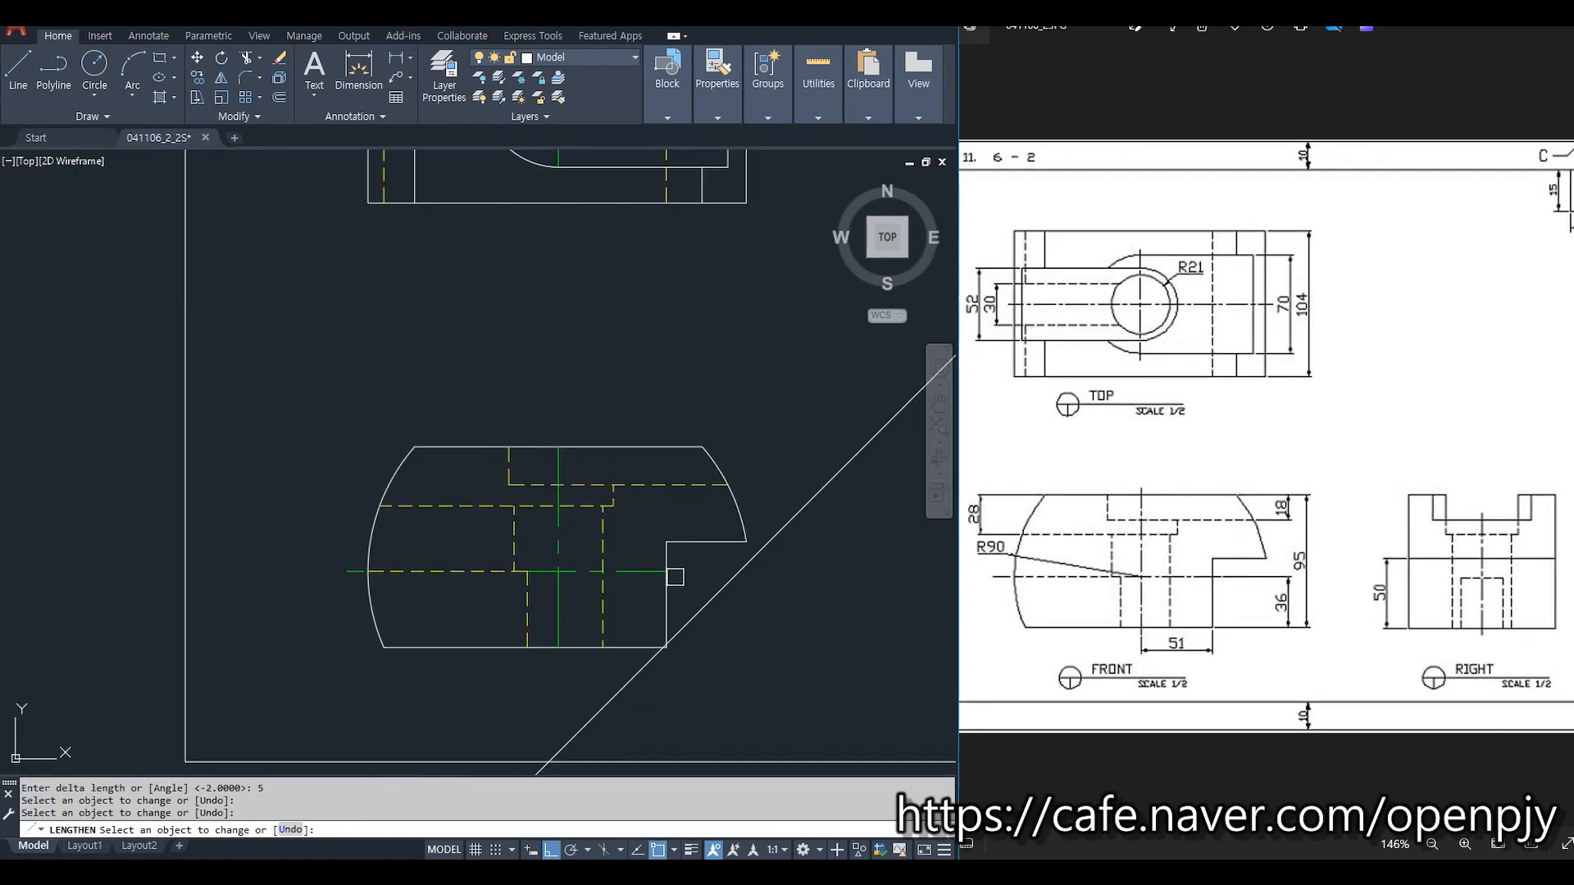
pyautogui.scroll(-2, 628, 525)
pyautogui.moveTo(666, 274); pyautogui.dragTo(667, 435, button='middle')
pyautogui.scroll(4, 670, 418)
pyautogui.click(679, 430)
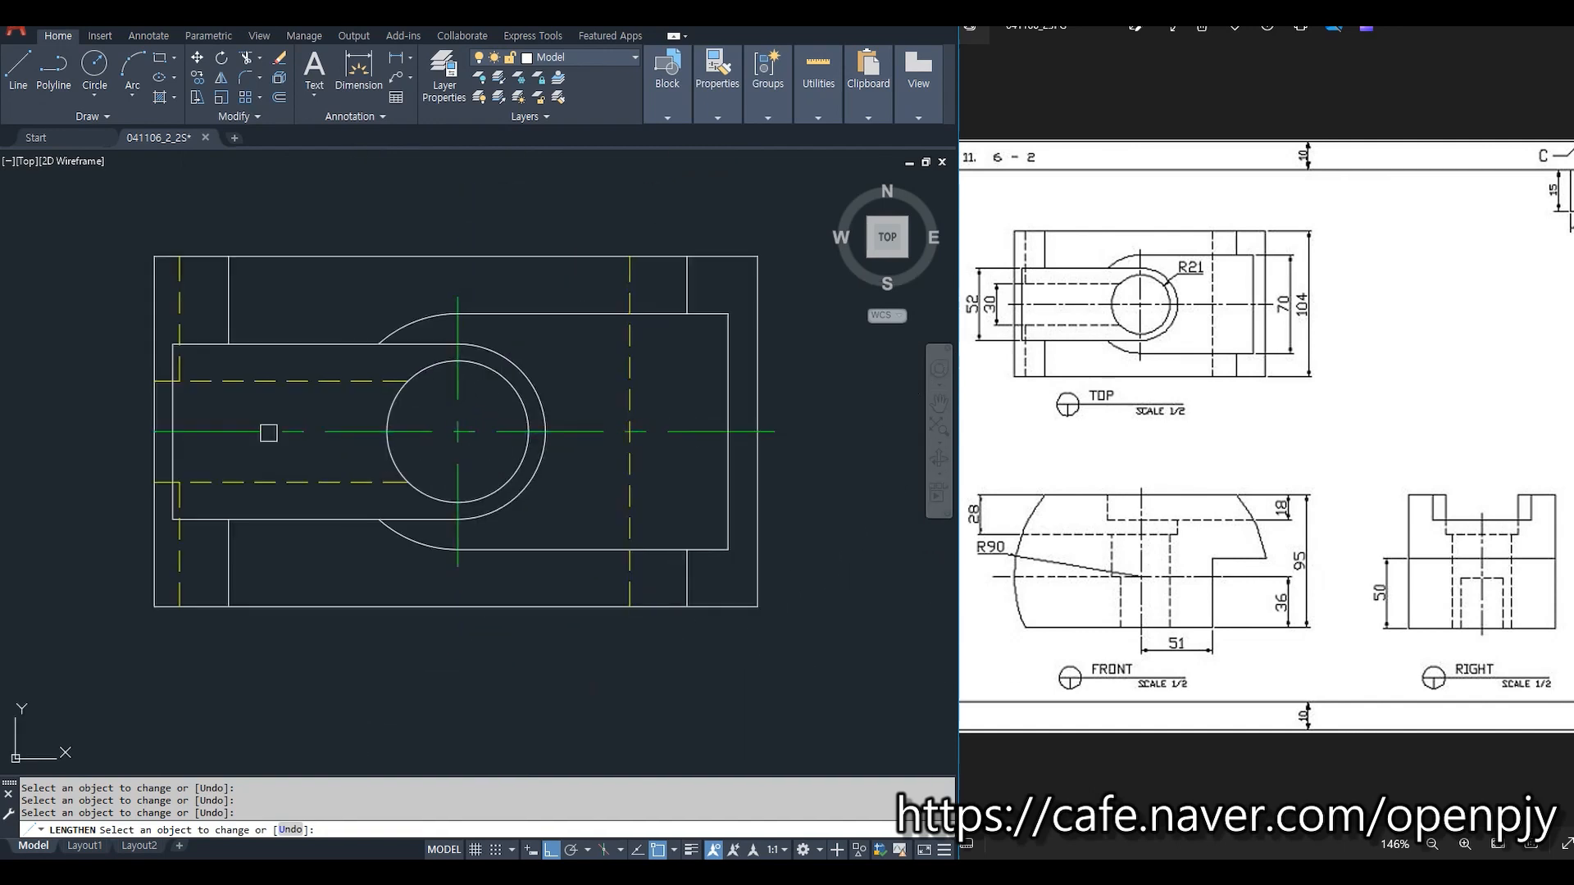
pyautogui.press('Escape')
# Erase the sheet border rectangle and the diagonal projection line.
pyautogui.scroll(-3, 626, 538)
pyautogui.scroll(2, 569, 553)
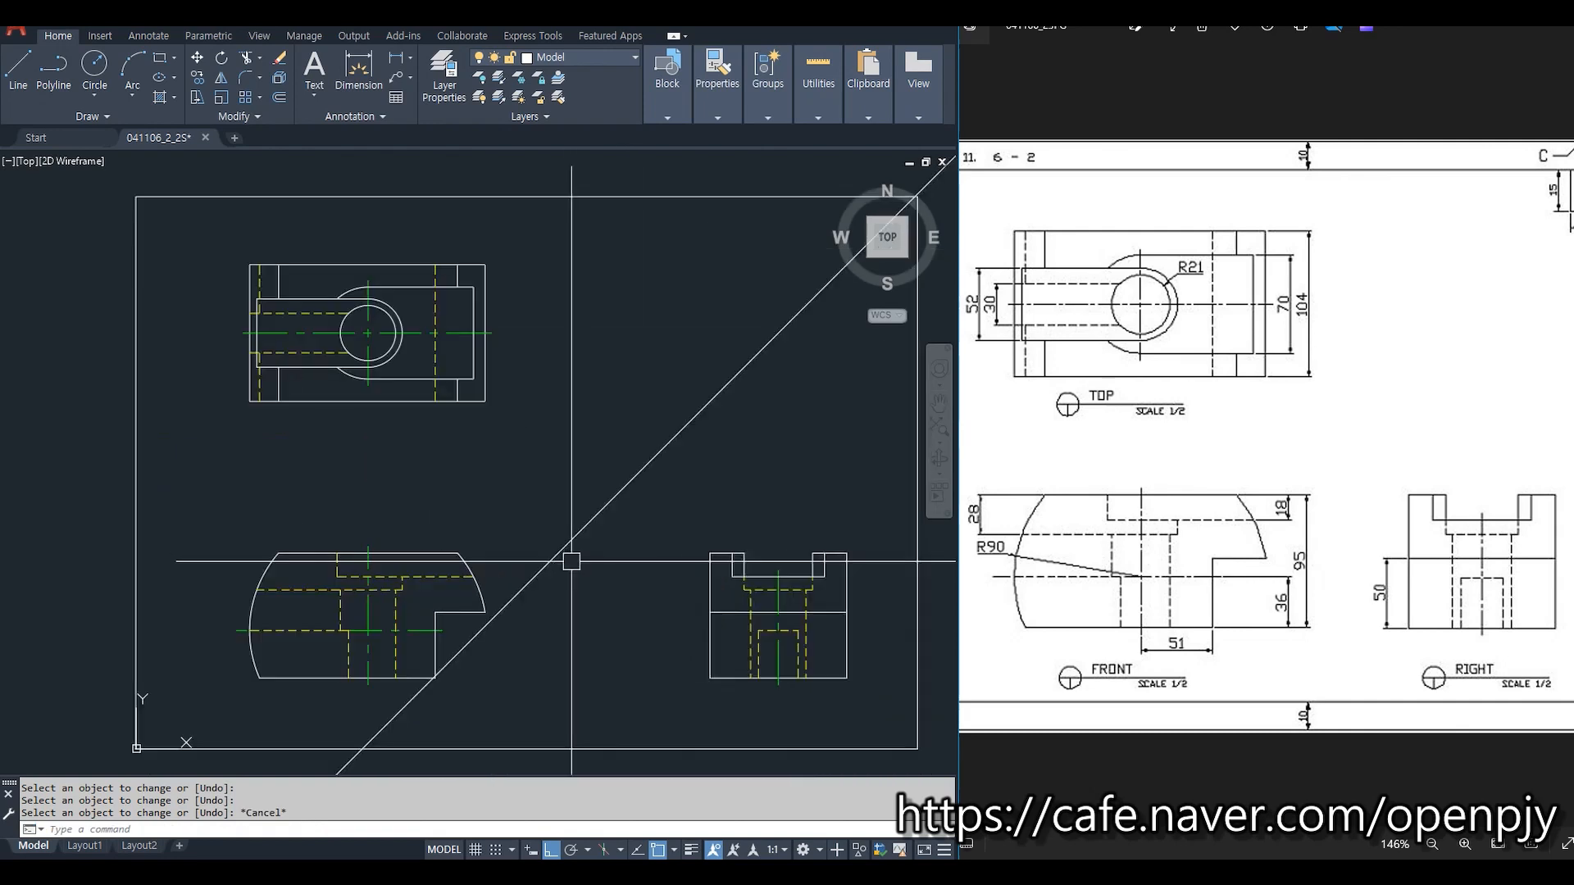
pyautogui.moveTo(722, 633); pyautogui.dragTo(591, 656, button='middle')
pyautogui.click(785, 387)
pyautogui.click(595, 201)
pyautogui.press('Delete')
pyautogui.scroll(-2, 562, 397)
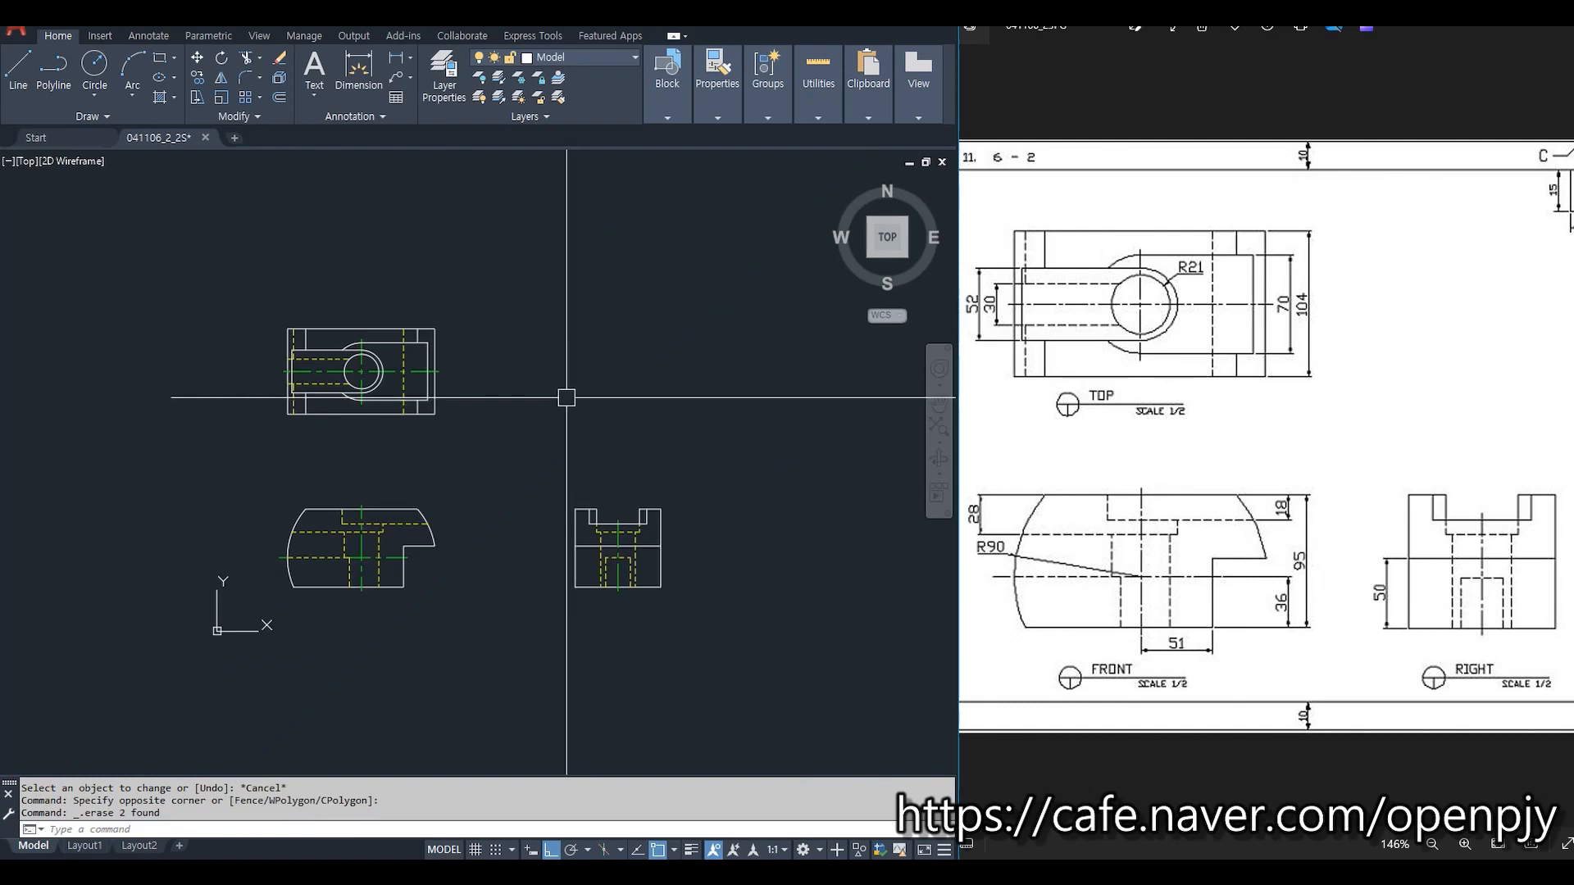
# Make Dim the current layer.
pyautogui.scroll(2, 475, 453)
pyautogui.moveTo(481, 460); pyautogui.dragTo(529, 428, button='middle')
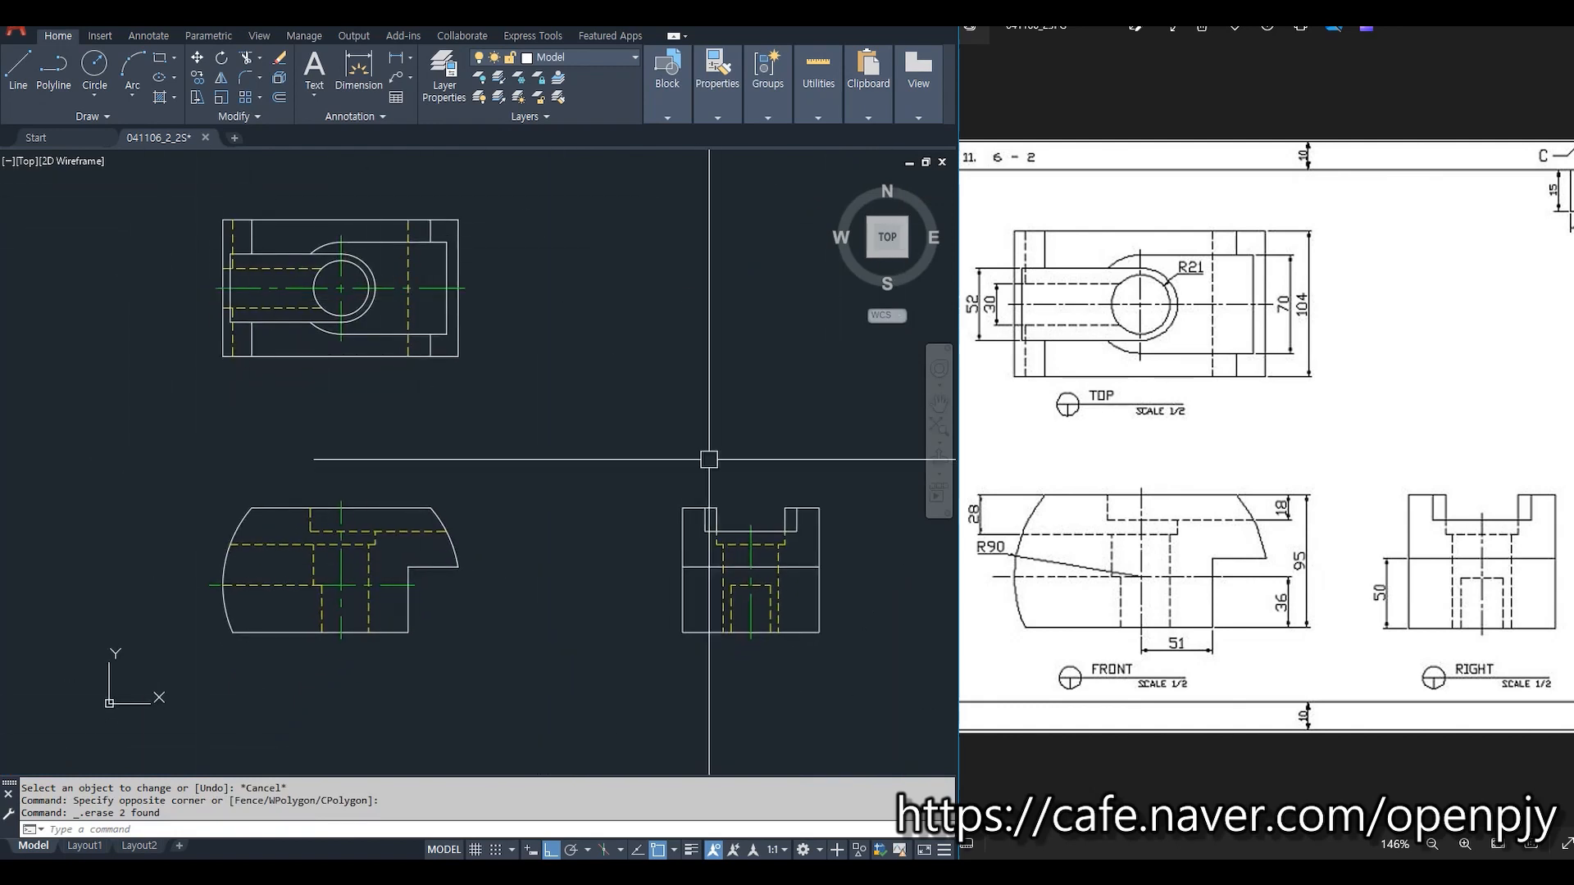
pyautogui.click(618, 57)
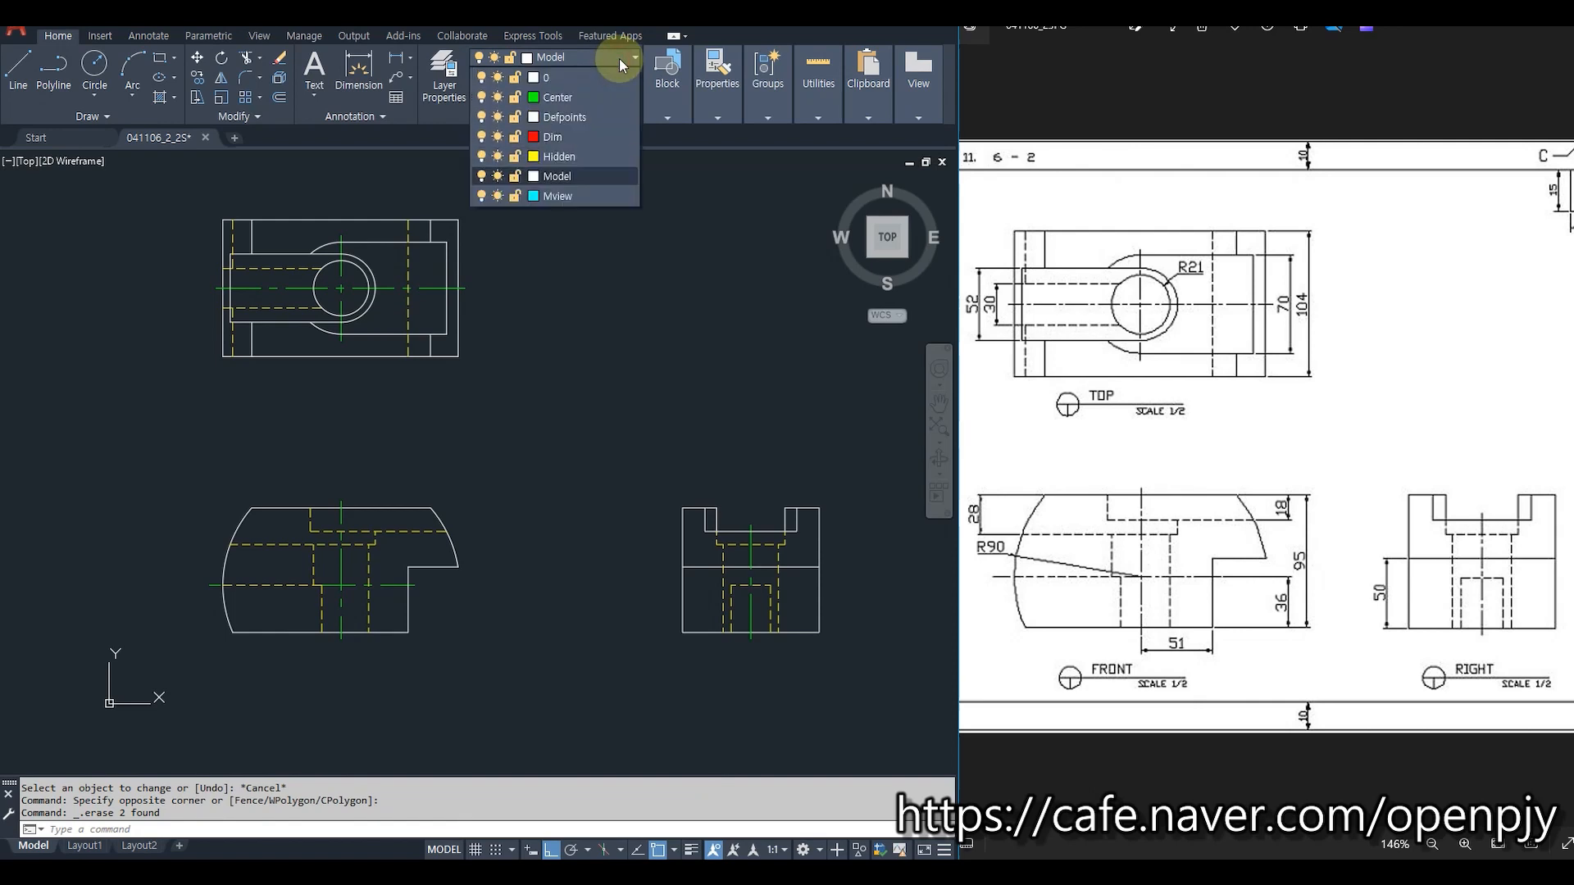
pyautogui.click(572, 137)
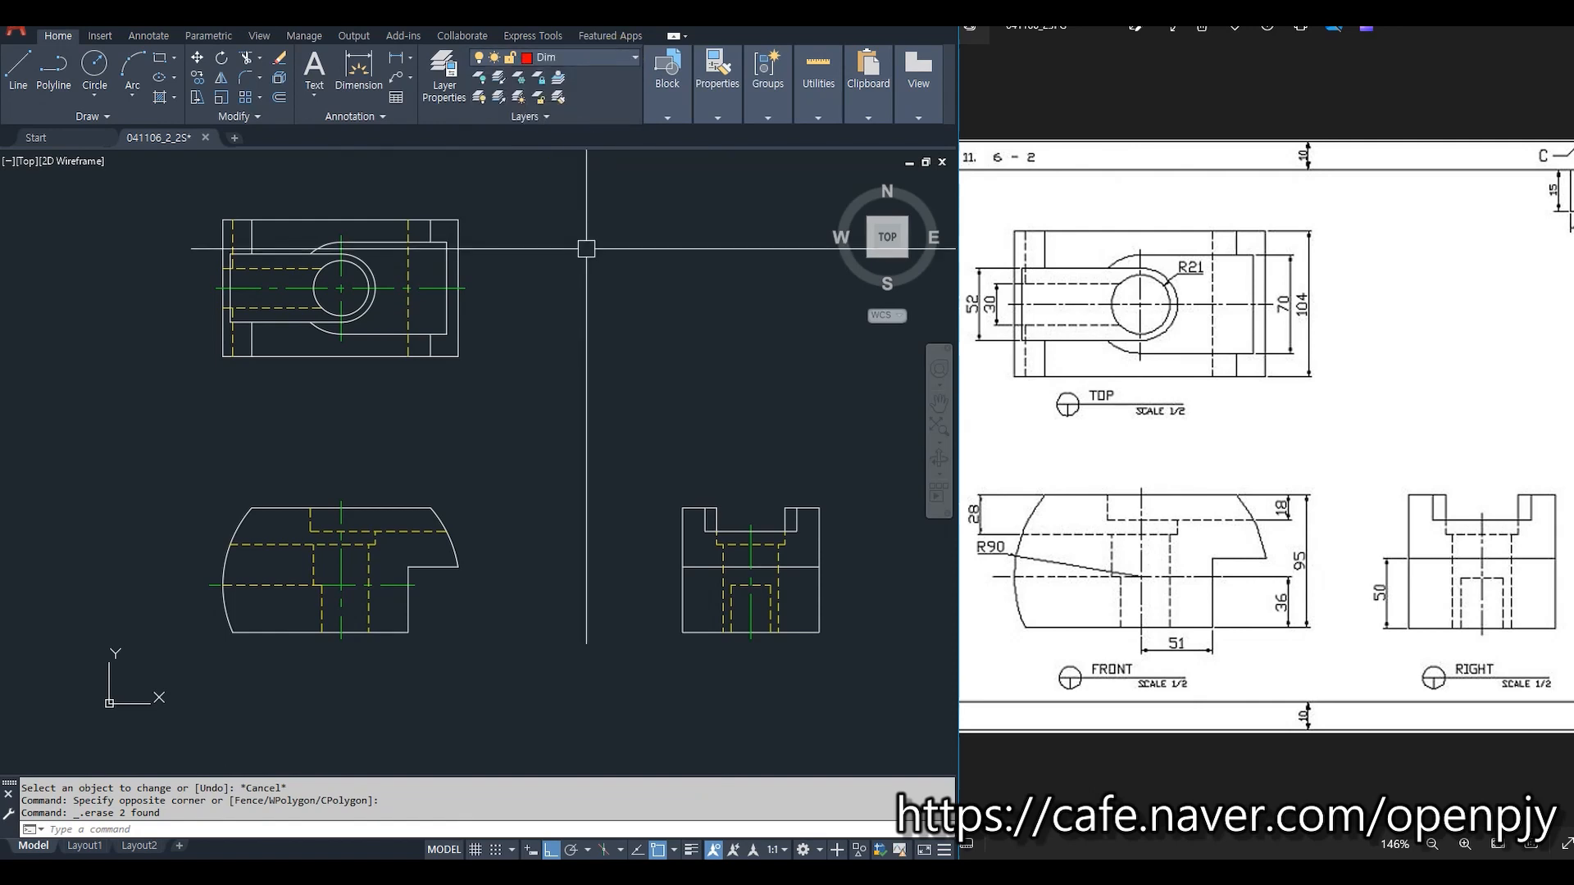
# Add a vertical linear dimension left of the right view, from the horizontal step line down to the base.
pyautogui.click(410, 59)
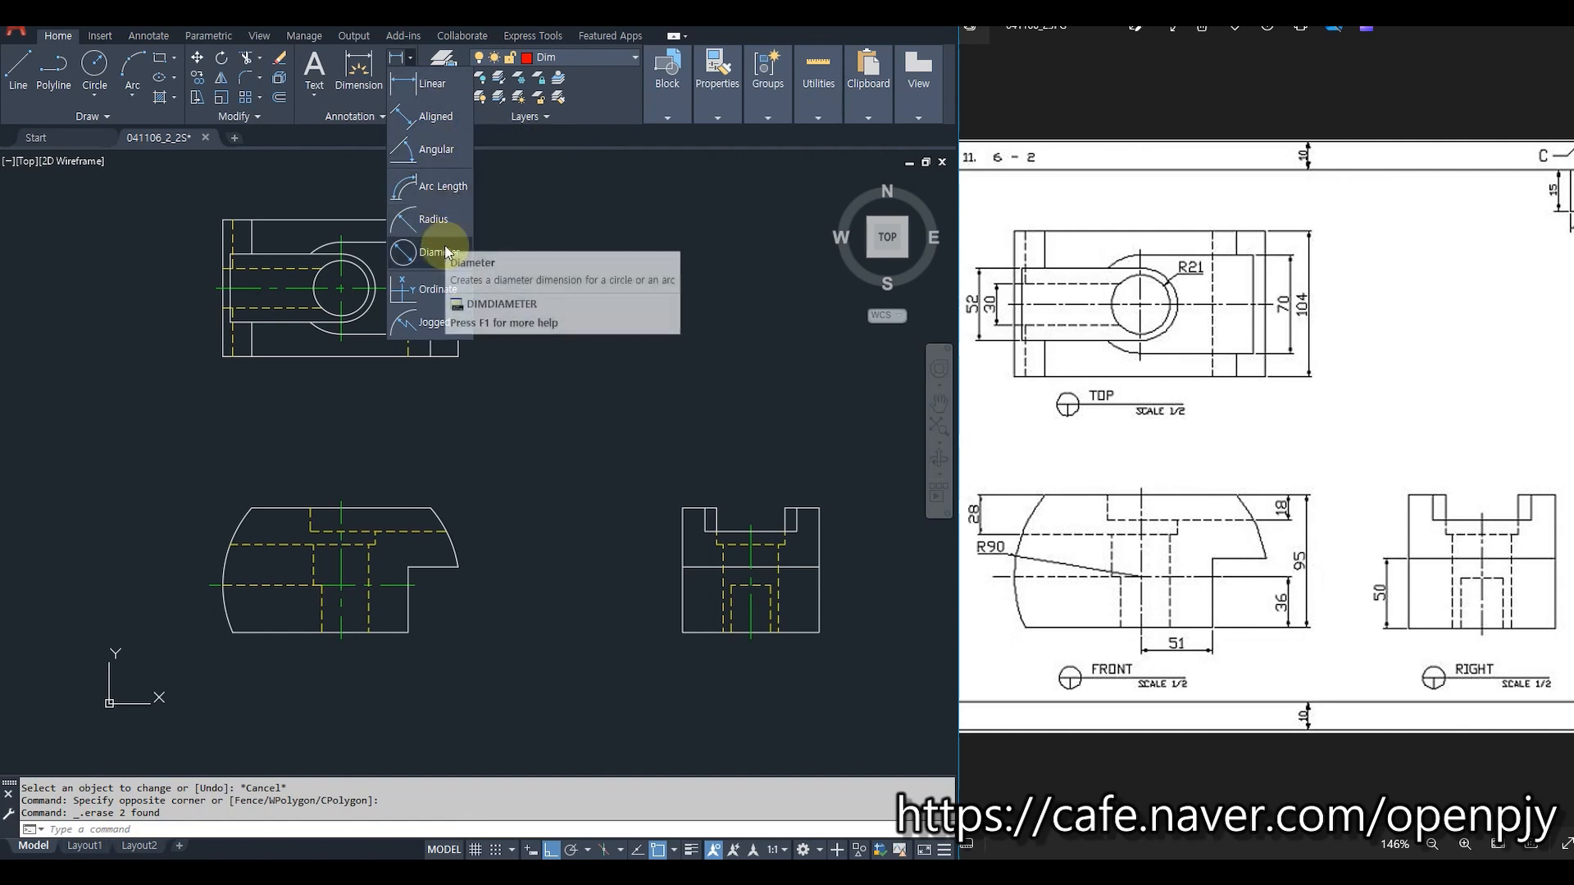
pyautogui.click(429, 91)
pyautogui.scroll(4, 706, 656)
pyautogui.moveTo(711, 656); pyautogui.dragTo(527, 714, button='middle')
pyautogui.click(375, 67)
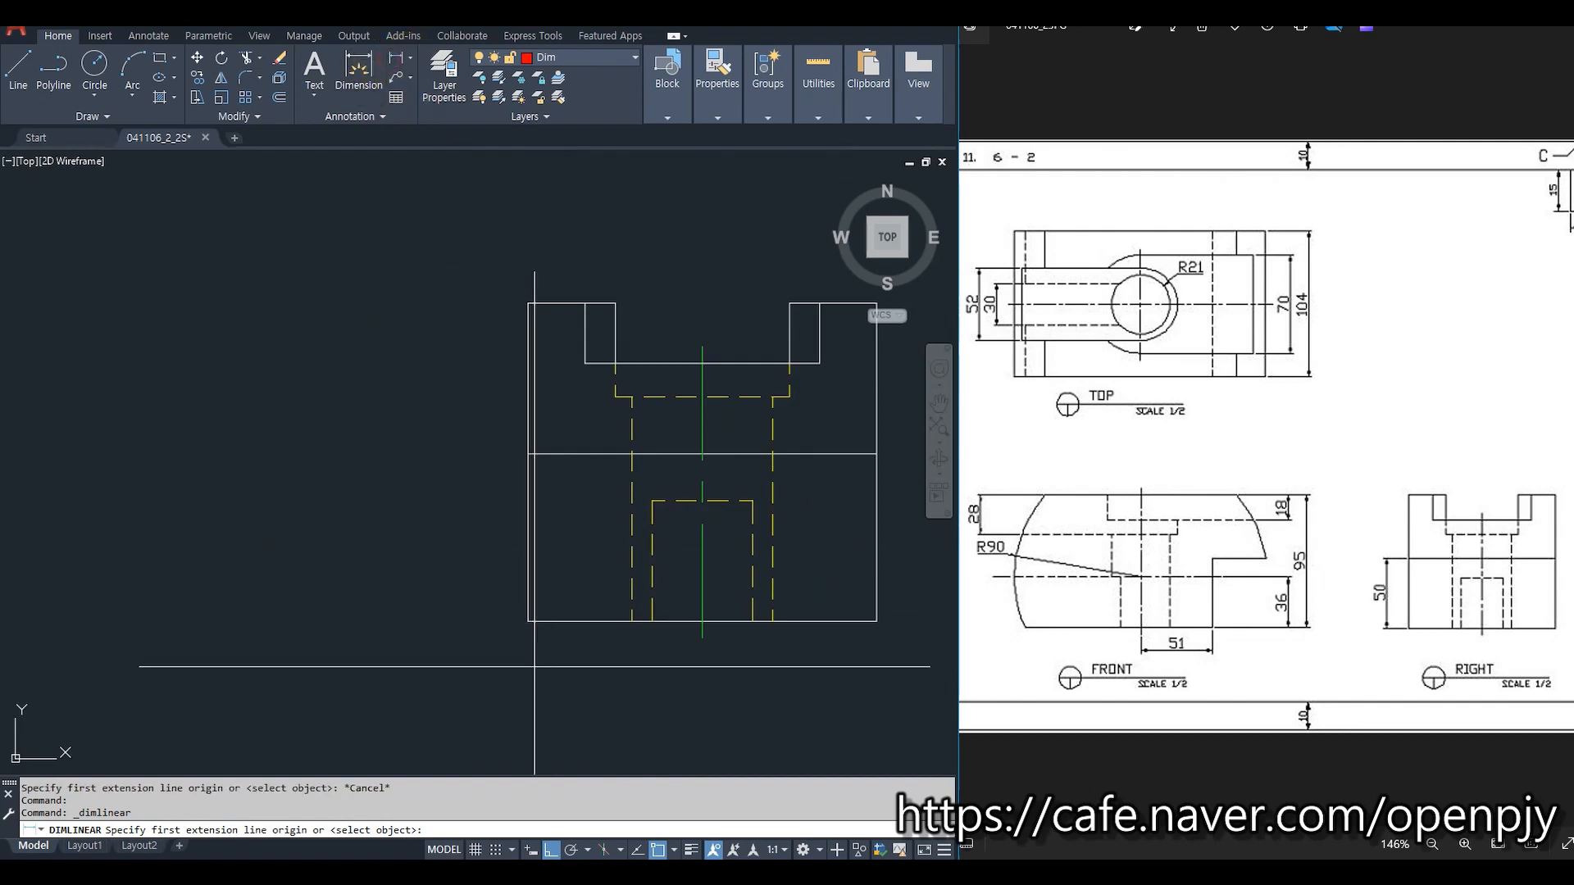
pyautogui.click(527, 454)
pyautogui.click(528, 621)
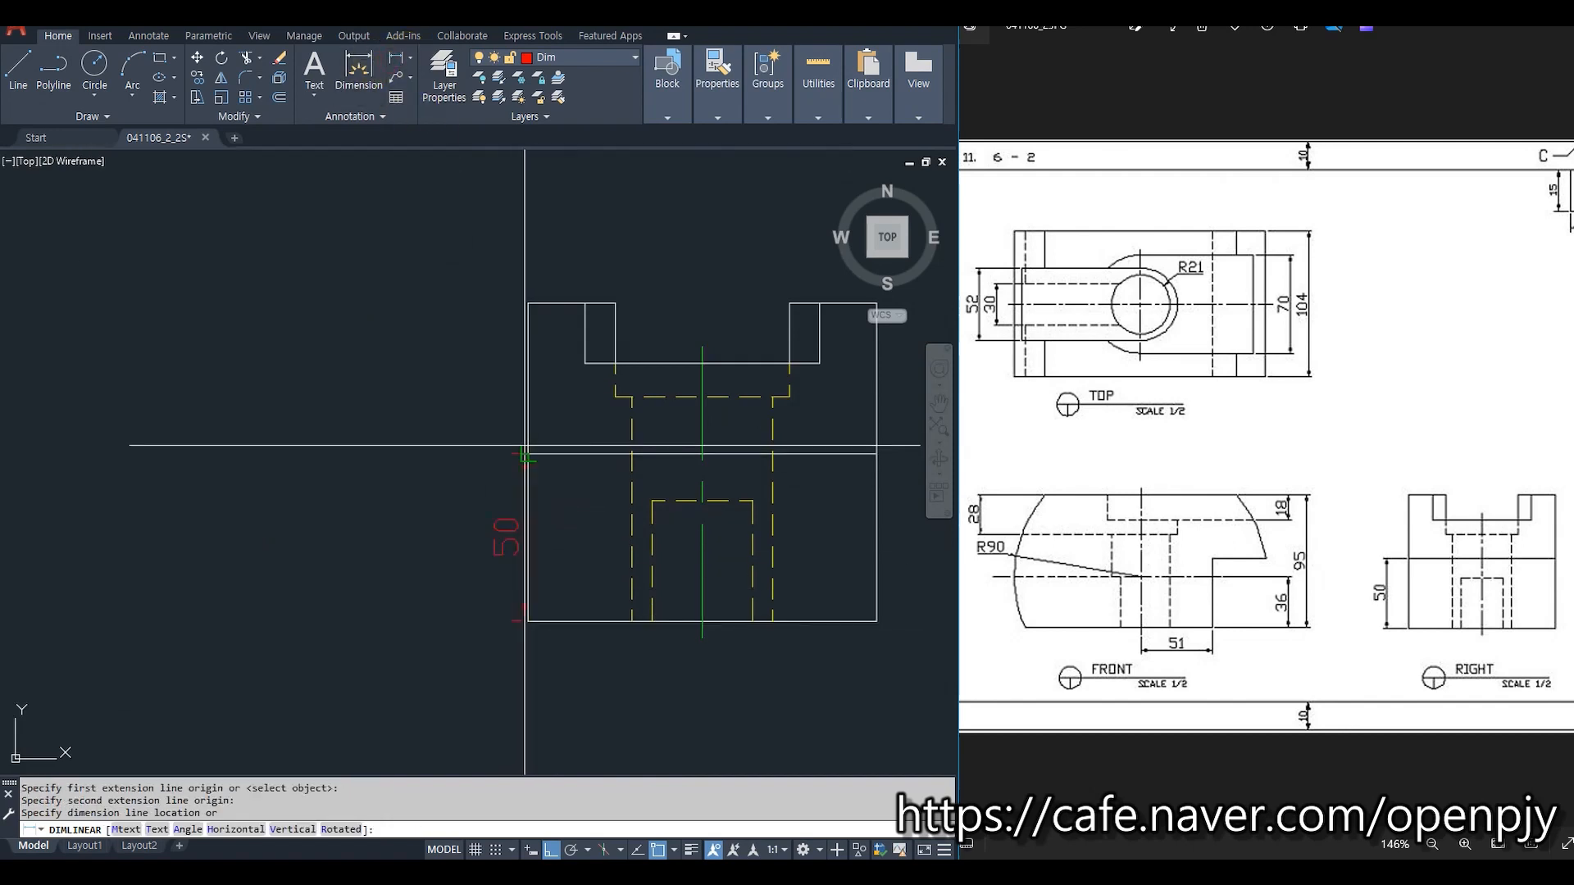
pyautogui.click(440, 580)
# Add a vertical linear dimension right of the front view, from the upper hidden horizontal line to the top edge.
pyautogui.scroll(-3, 362, 643)
pyautogui.scroll(2, 555, 576)
pyautogui.press('Return')
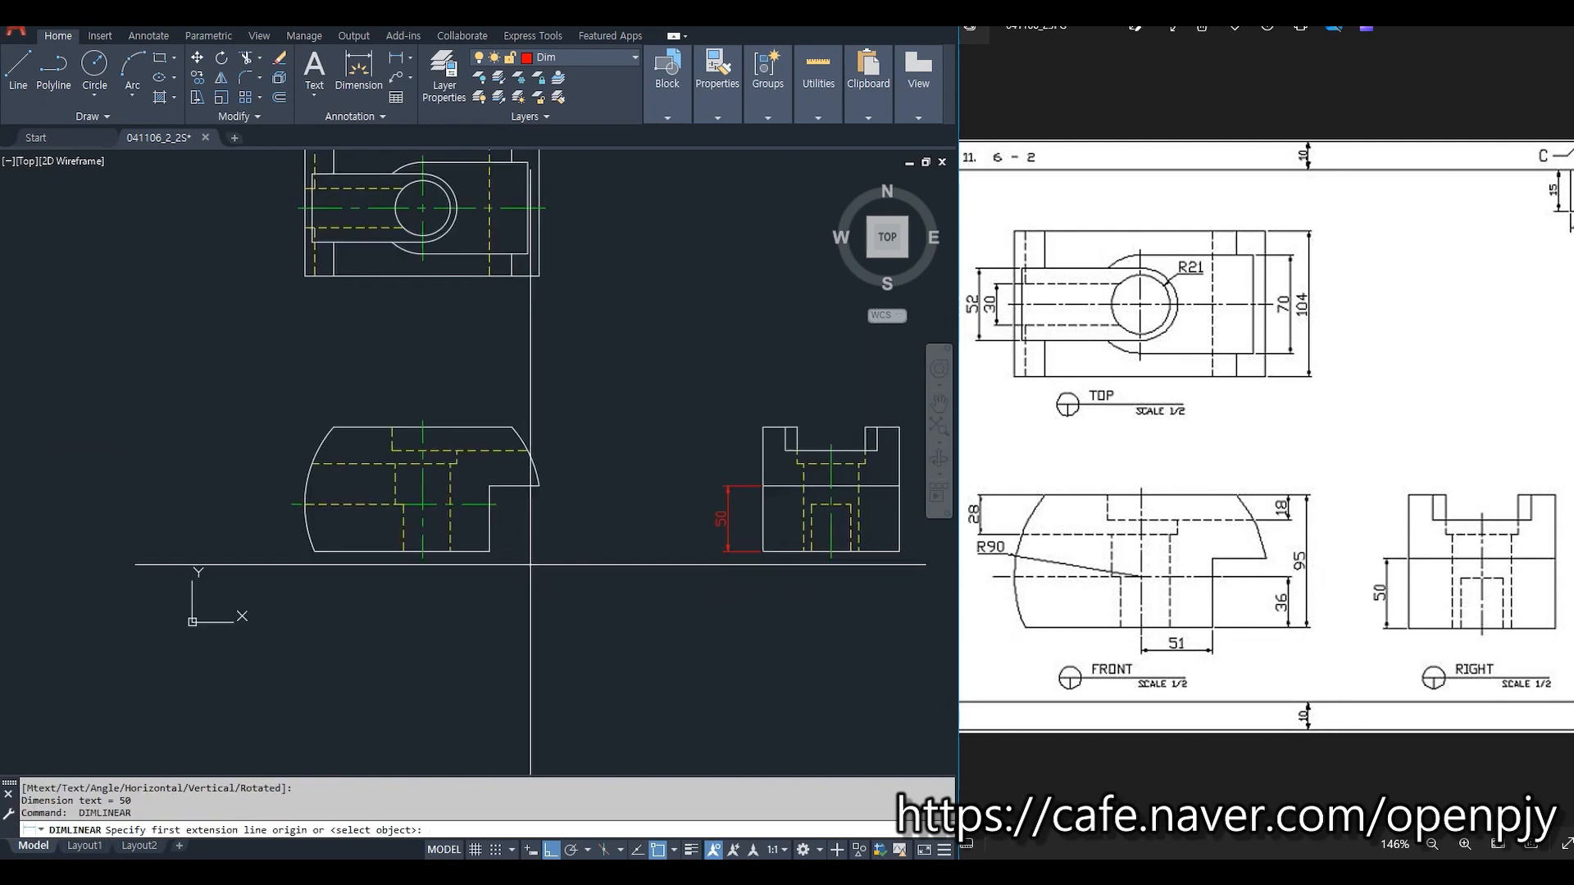
pyautogui.click(528, 450)
pyautogui.click(514, 427)
pyautogui.scroll(2, 546, 479)
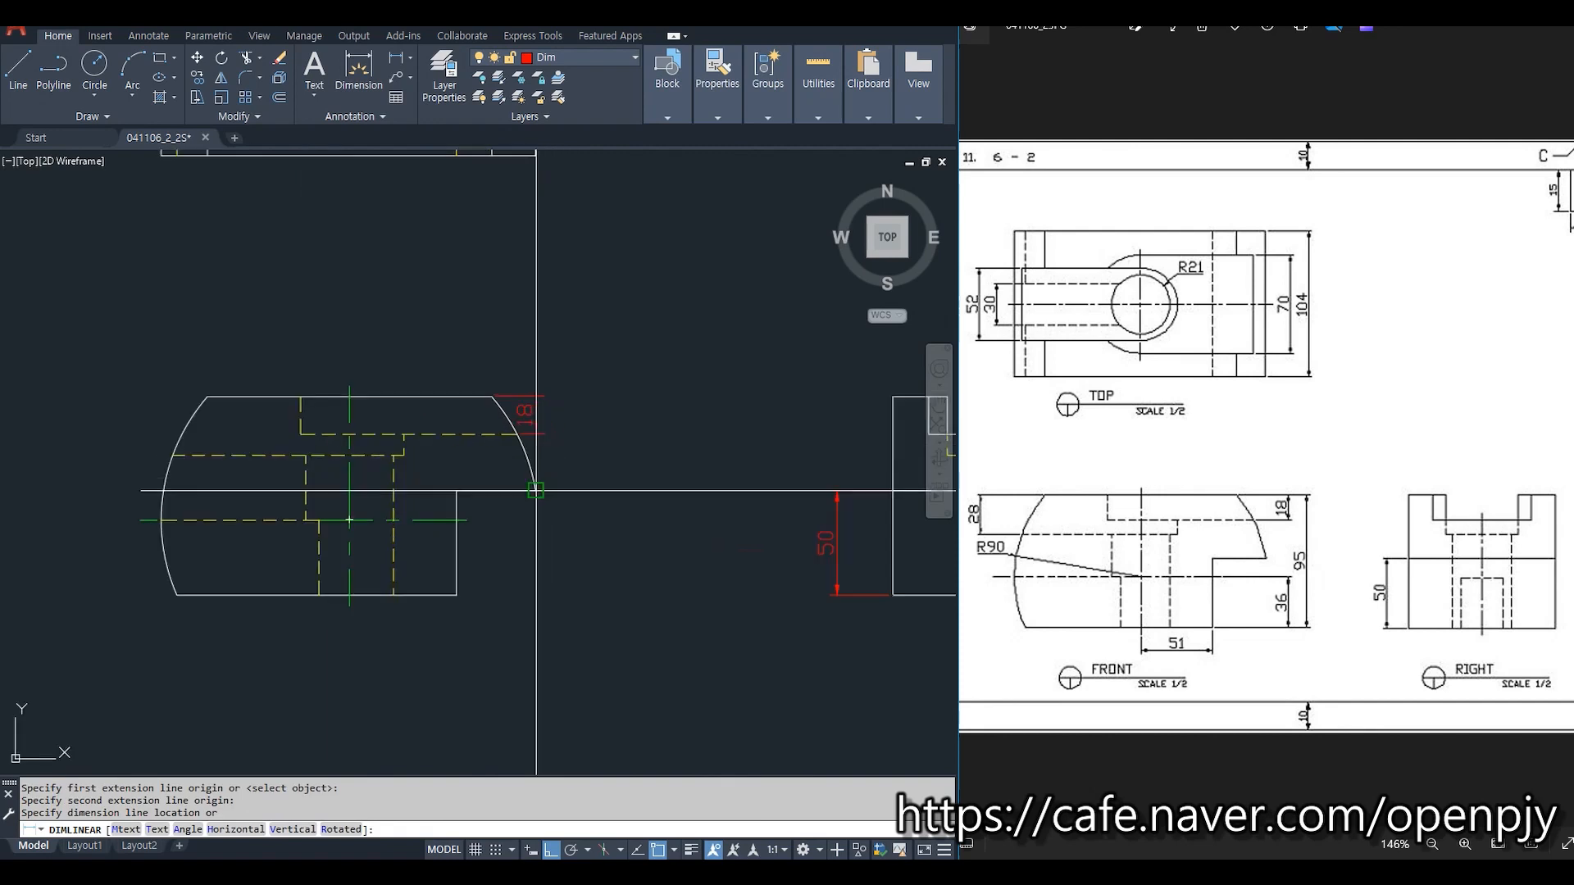
pyautogui.click(580, 491)
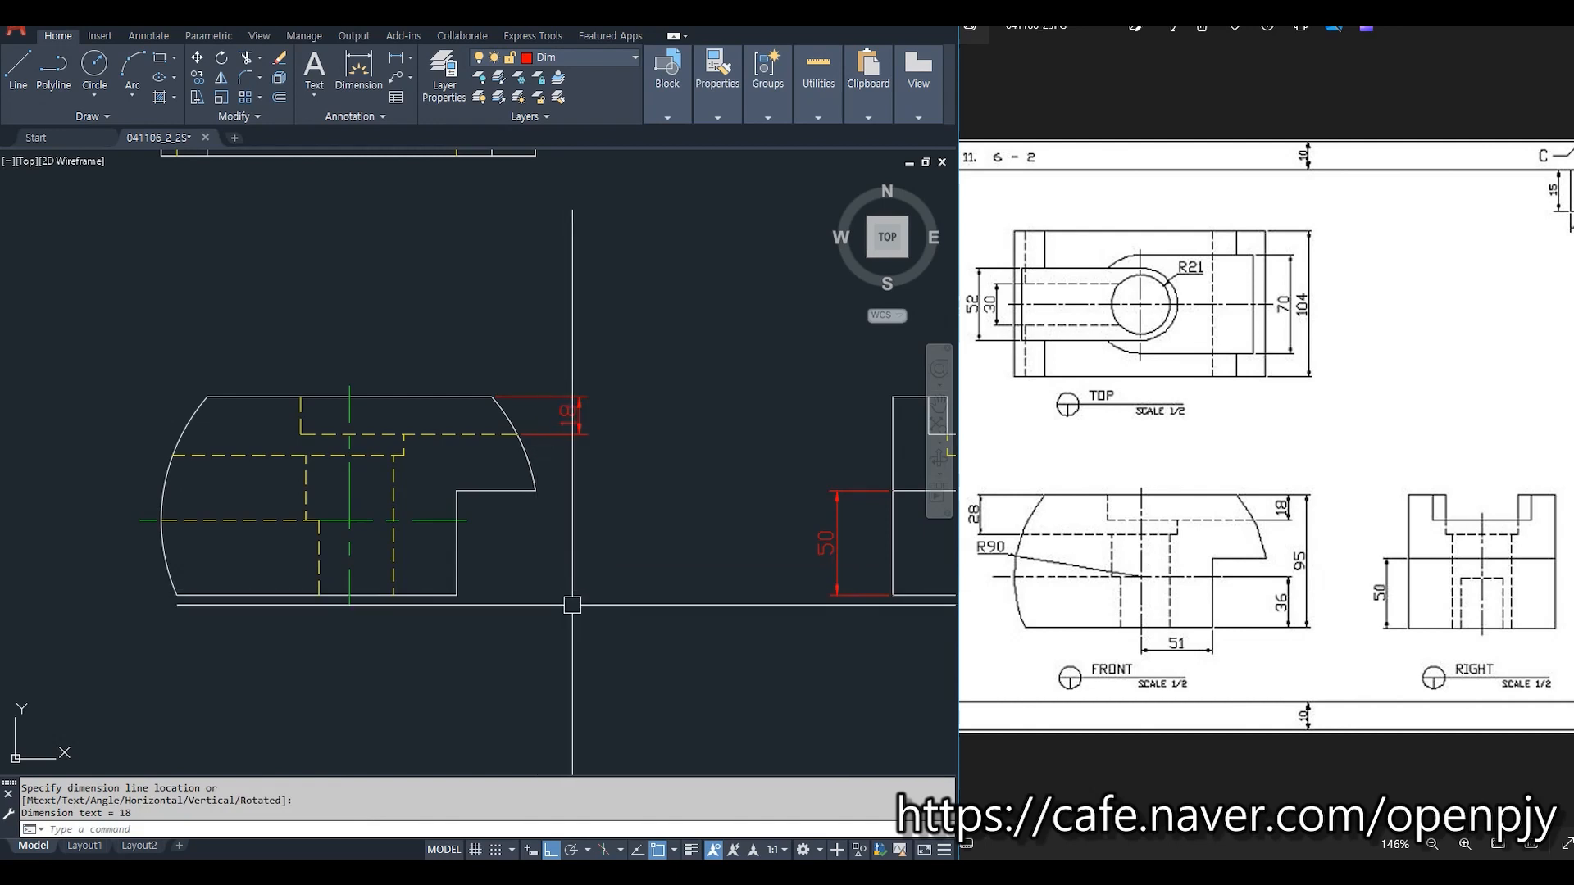
# Add a vertical linear dimension from the front view's base to its horizontal centerline, aligned with the dimension above it.
pyautogui.press('space')
pyautogui.click(457, 595)
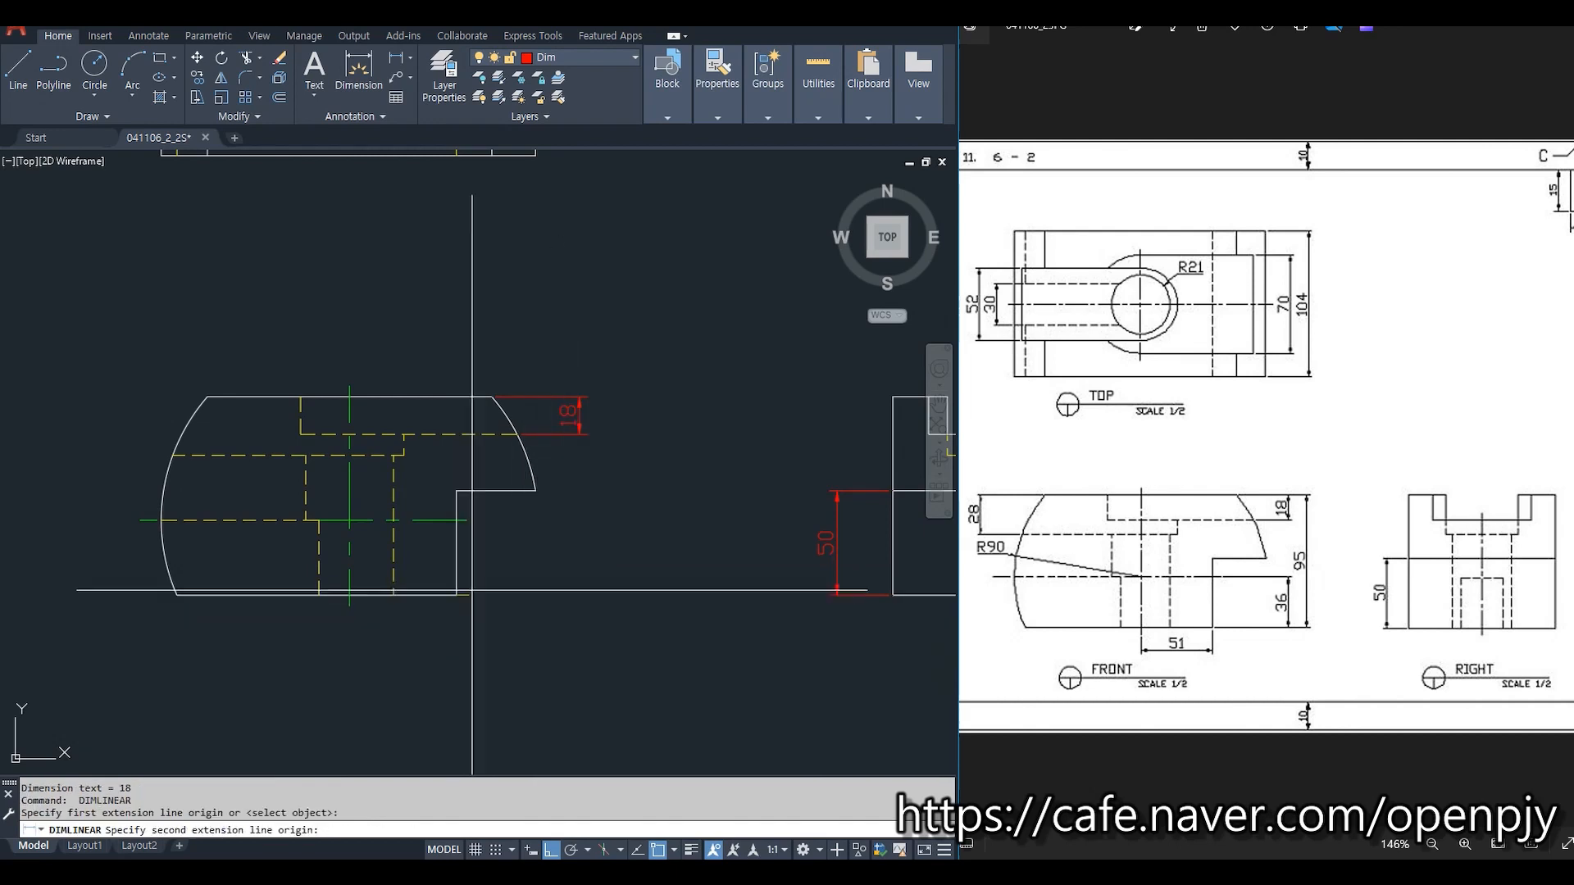
pyautogui.click(467, 519)
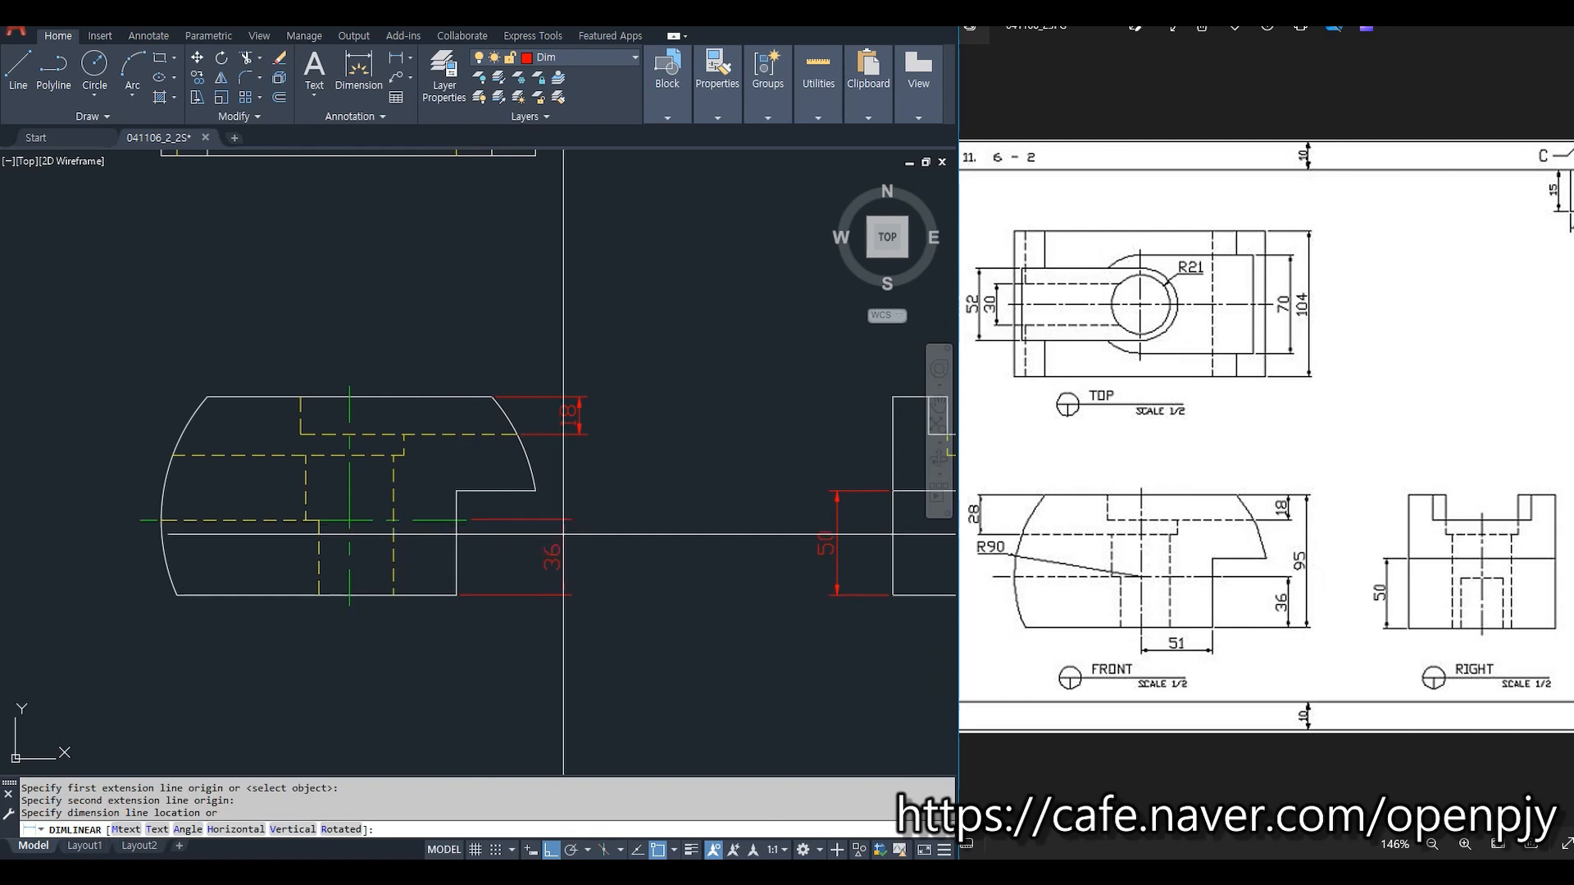
pyautogui.click(579, 434)
# Dimension the front view's overall height outside the two smaller vertical dimensions.
pyautogui.press('space')
pyautogui.click(491, 397)
pyautogui.click(457, 595)
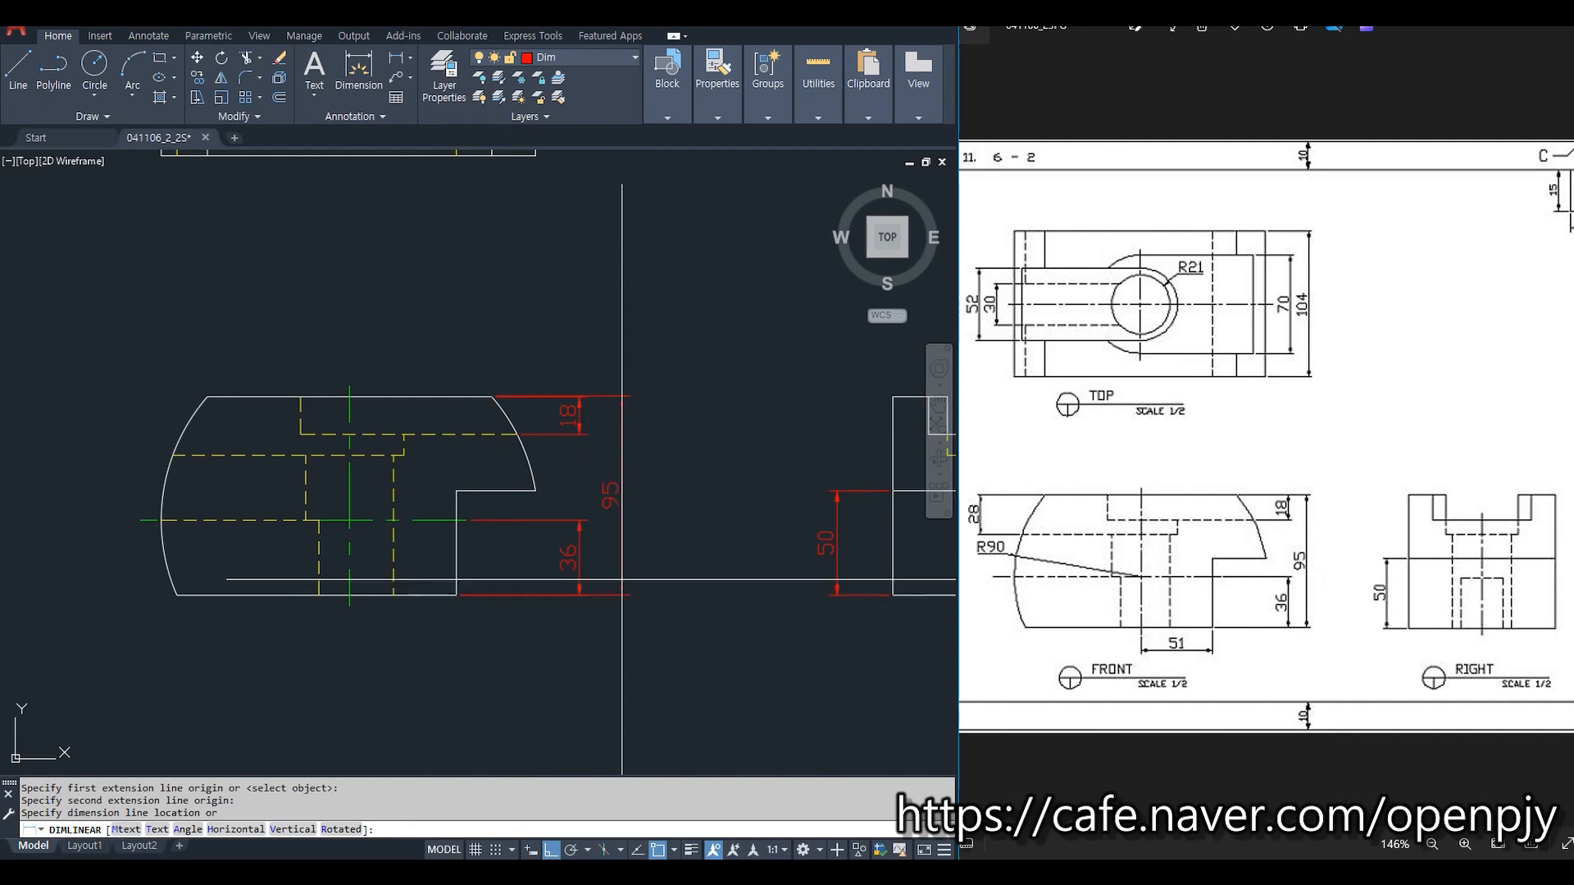
pyautogui.click(621, 580)
# Add a horizontal linear dimension below the front view, from the vertical centerline to the base's right corner.
pyautogui.moveTo(331, 497); pyautogui.dragTo(418, 397, button='middle')
pyautogui.press('space')
pyautogui.click(437, 506)
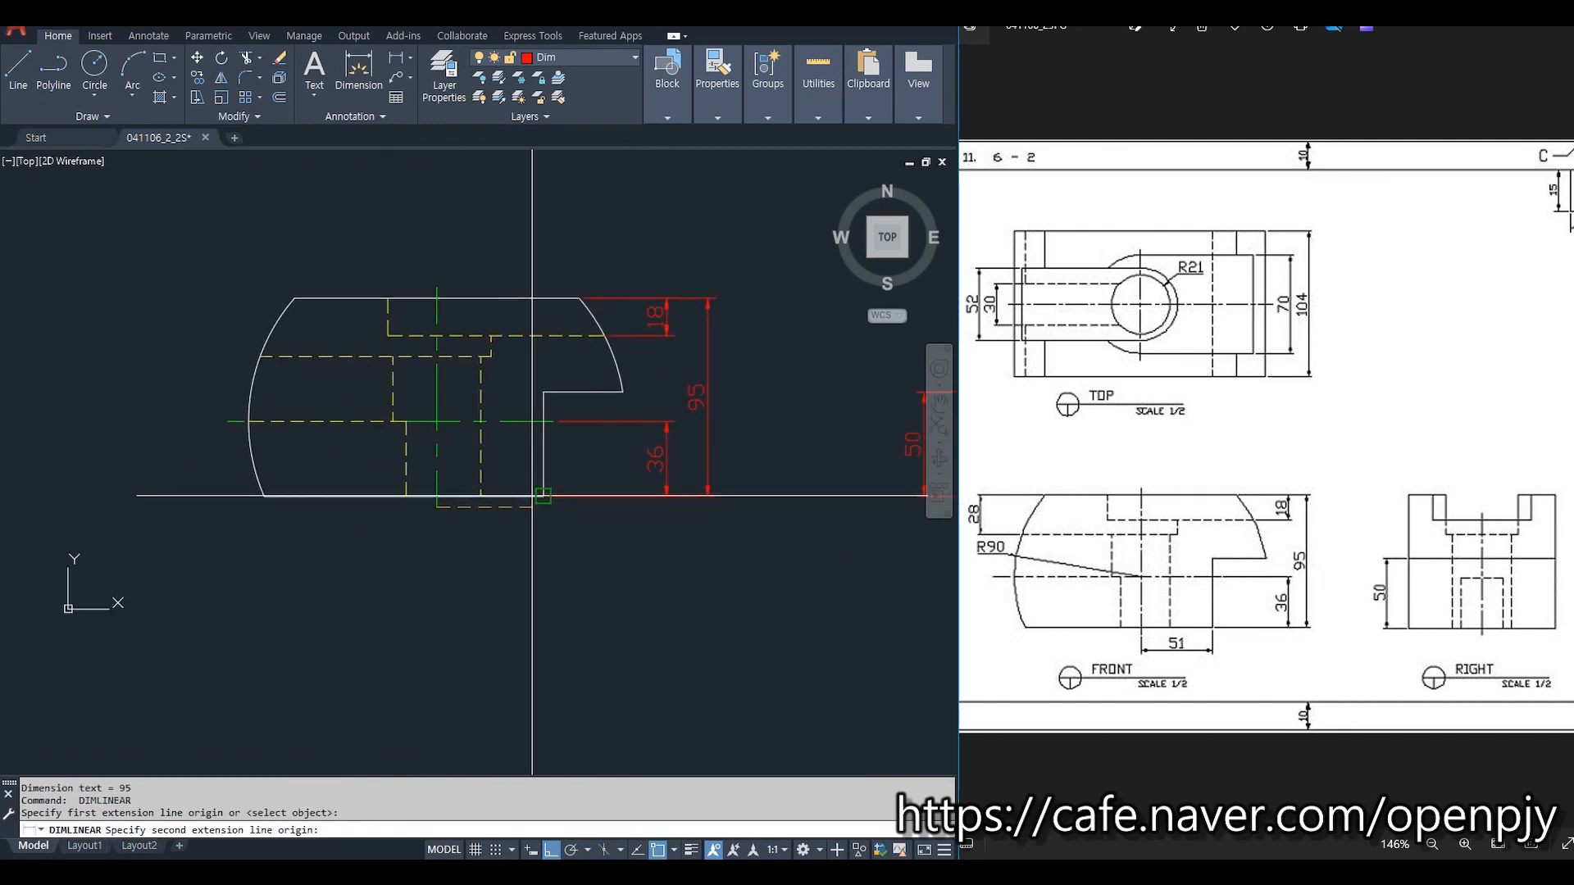
pyautogui.click(542, 496)
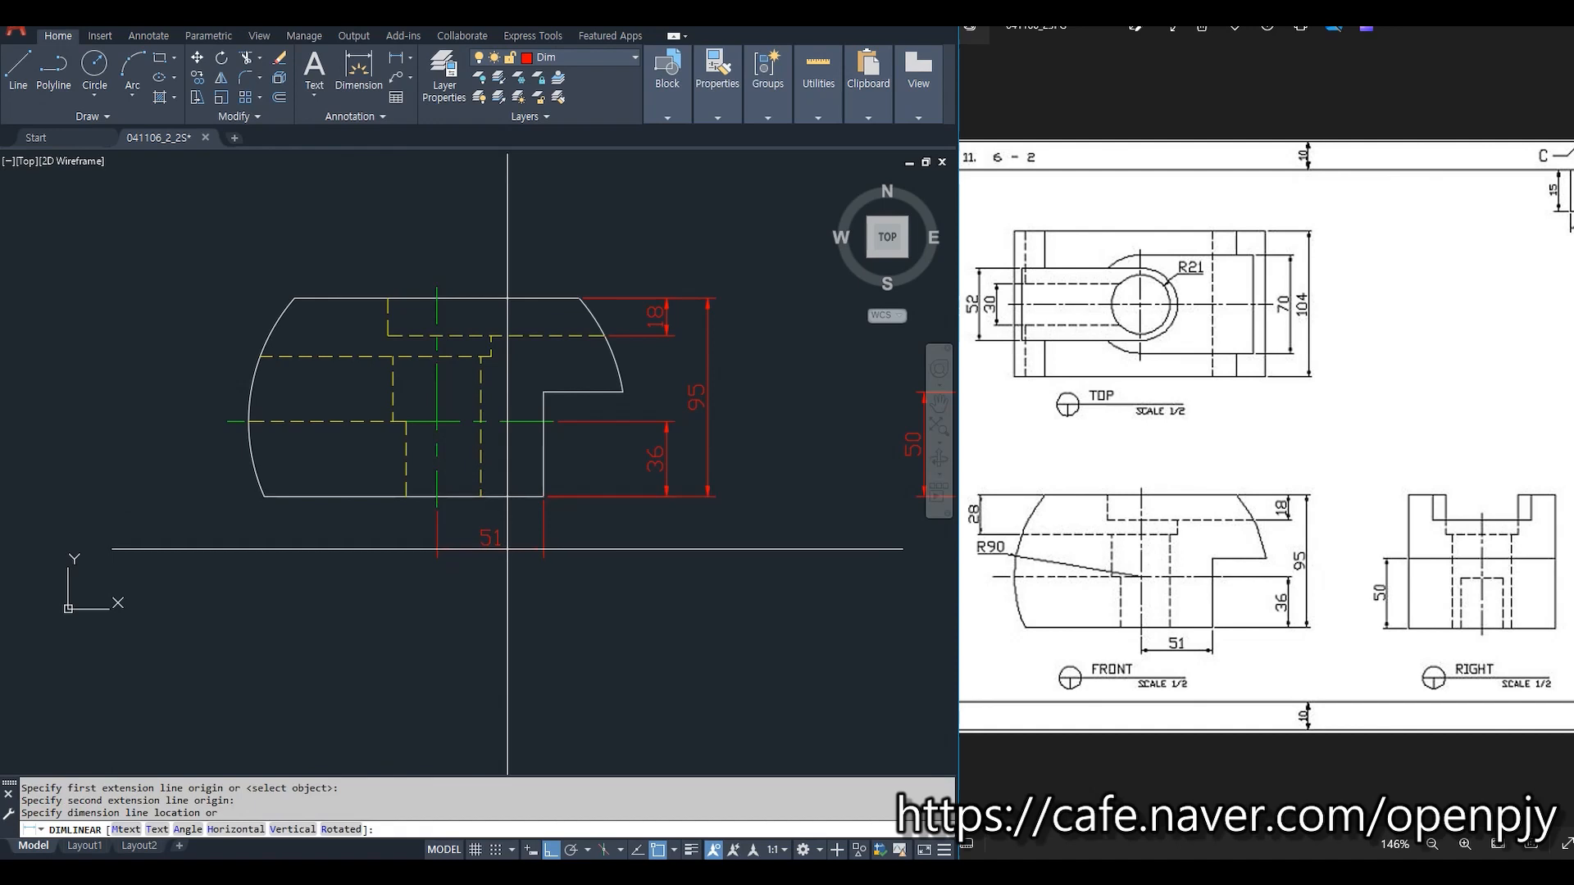
pyautogui.click(508, 549)
# Add a vertical linear dimension left of the front view, from the top edge to the long hidden line's left end.
pyautogui.moveTo(279, 408); pyautogui.dragTo(450, 482, button='middle')
pyautogui.press('space')
pyautogui.click(465, 372)
pyautogui.click(430, 429)
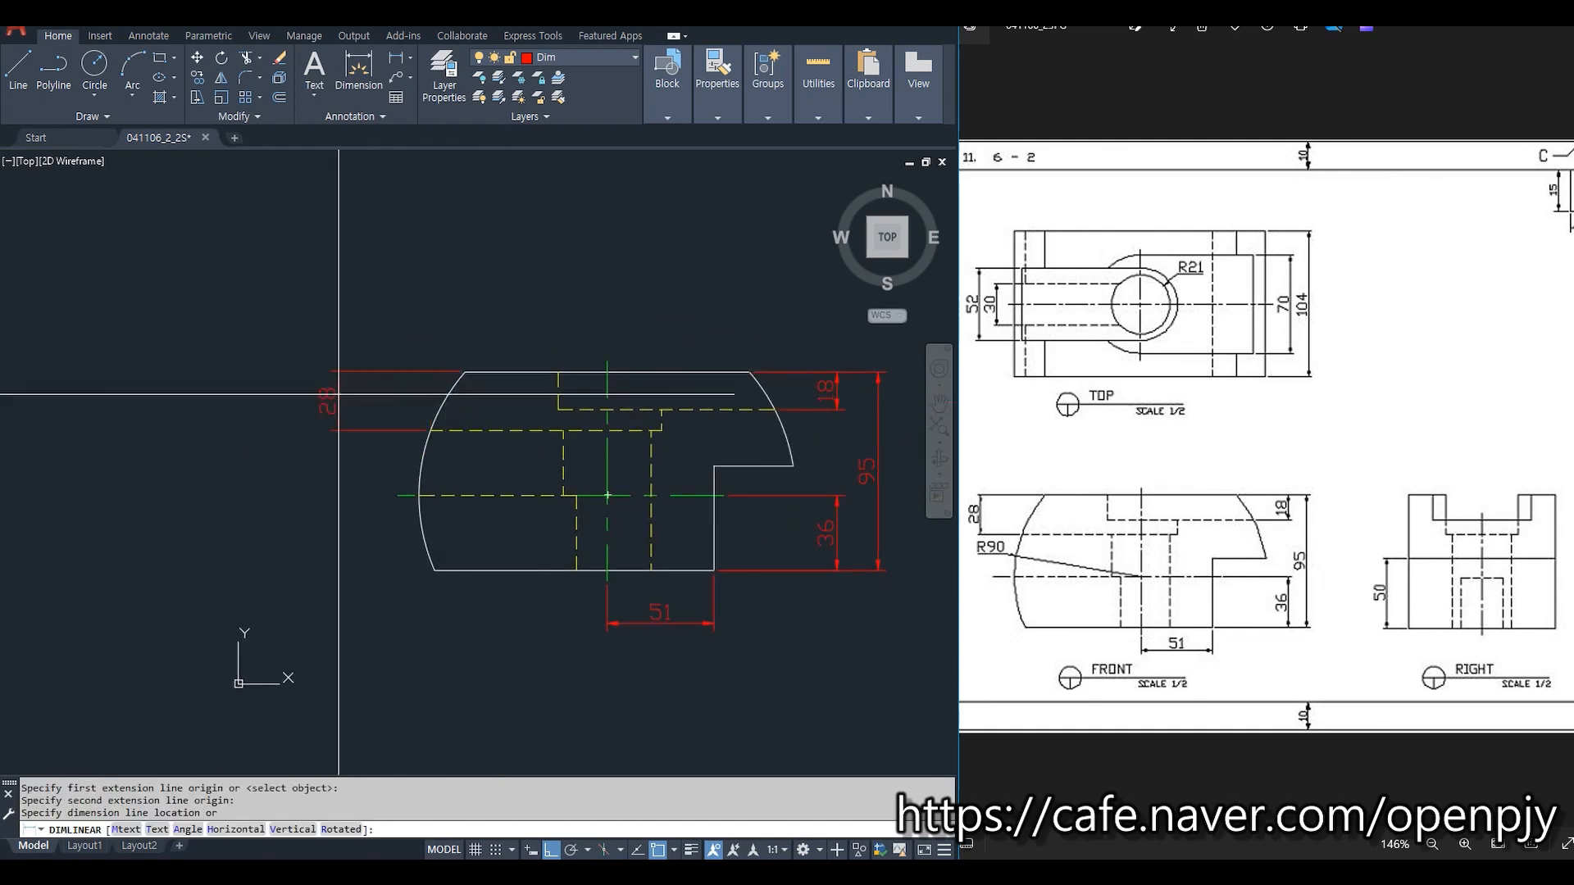
pyautogui.click(370, 494)
# Dimension the right vertical edge of the large round-ended recess in the top view by selecting that edge.
pyautogui.scroll(-2, 543, 591)
pyautogui.moveTo(610, 432); pyautogui.dragTo(541, 628, button='middle')
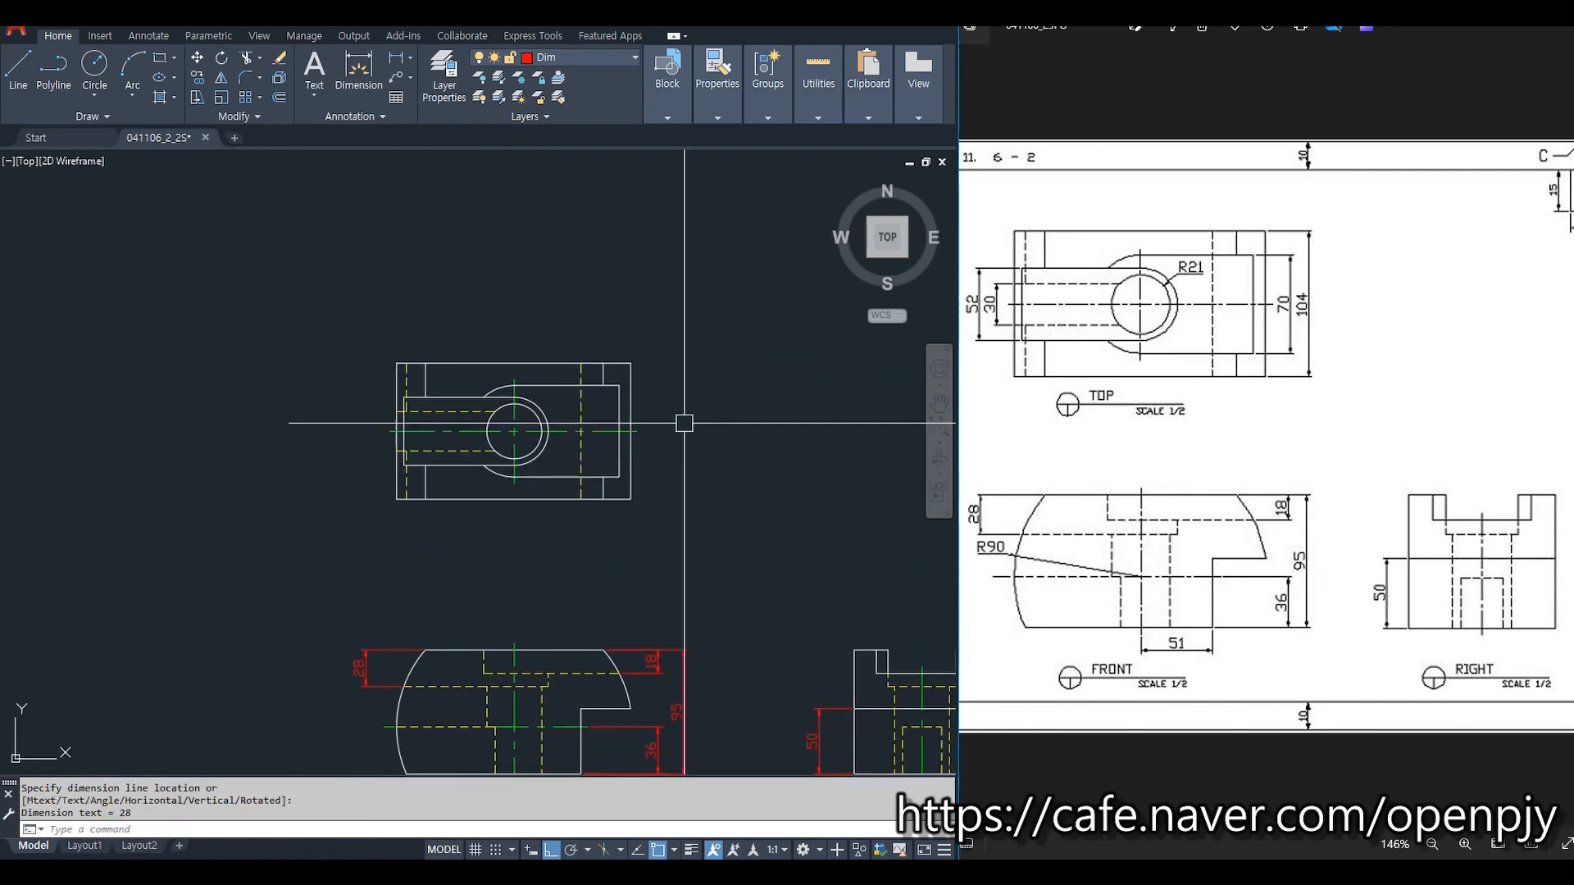
pyautogui.scroll(2, 650, 476)
pyautogui.press('Return')
pyautogui.press('Return')
pyautogui.click(584, 477)
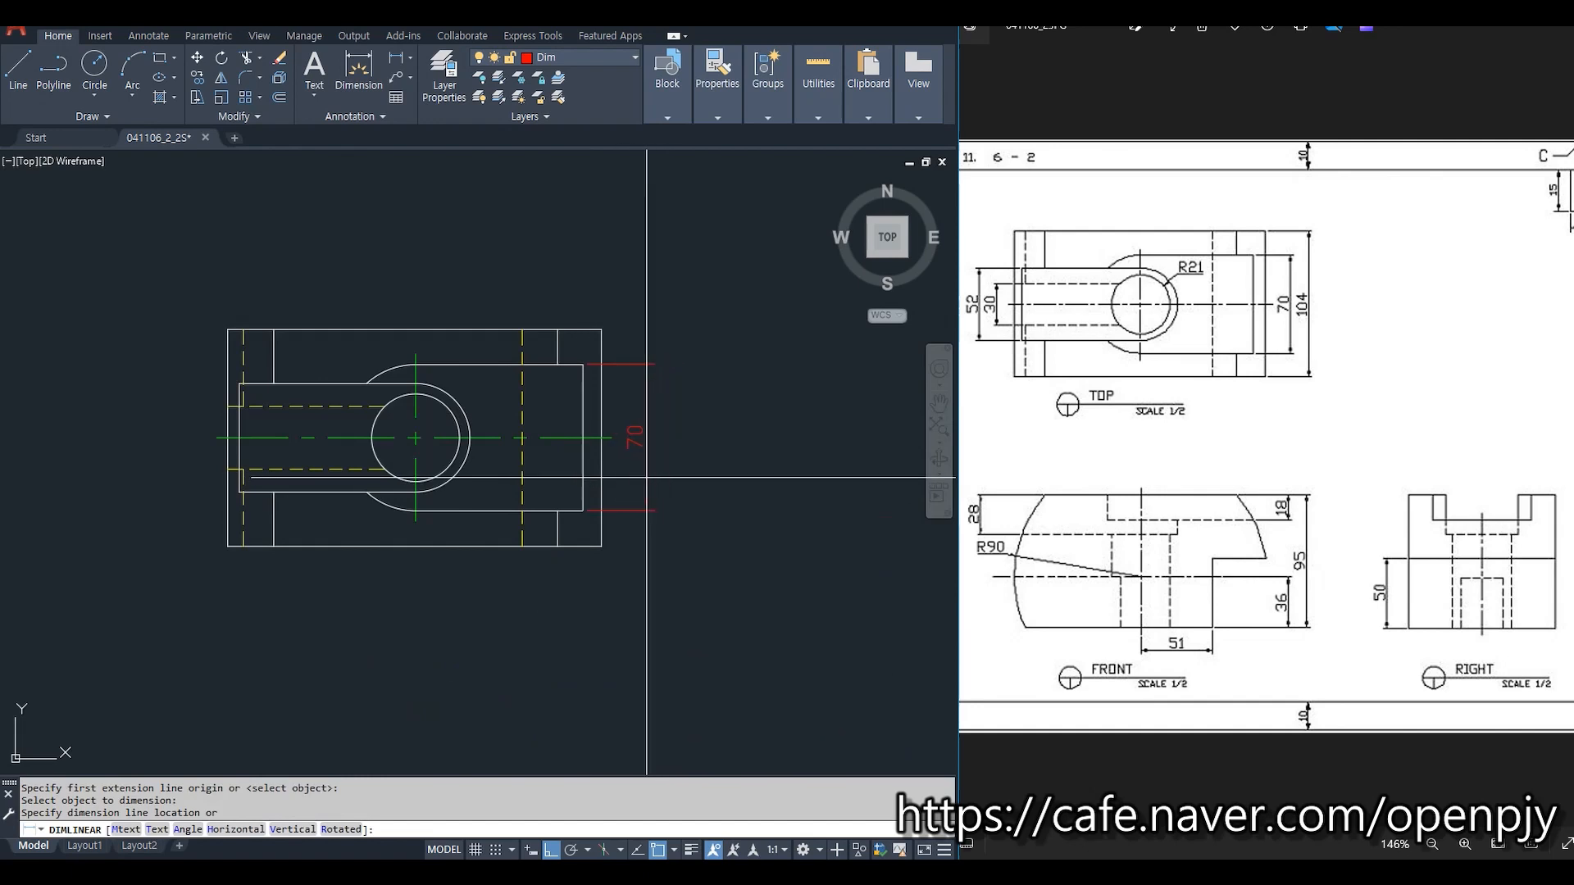
pyautogui.click(651, 476)
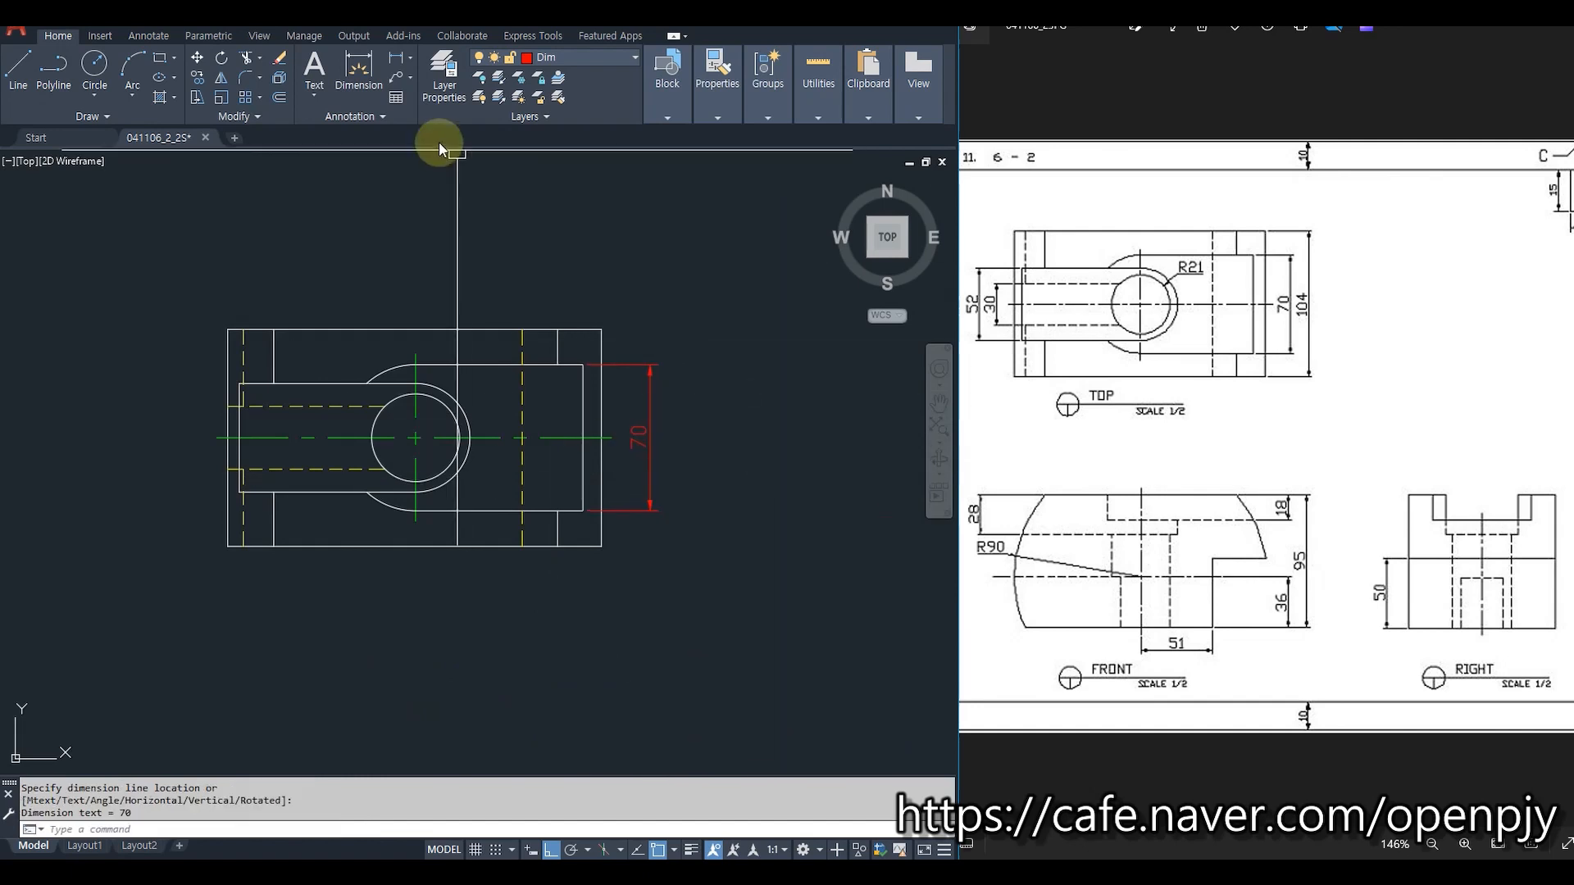
# Dimension the top view's overall depth from its right outer edge, outside the recess dimension.
pyautogui.click(396, 60)
pyautogui.press('Return')
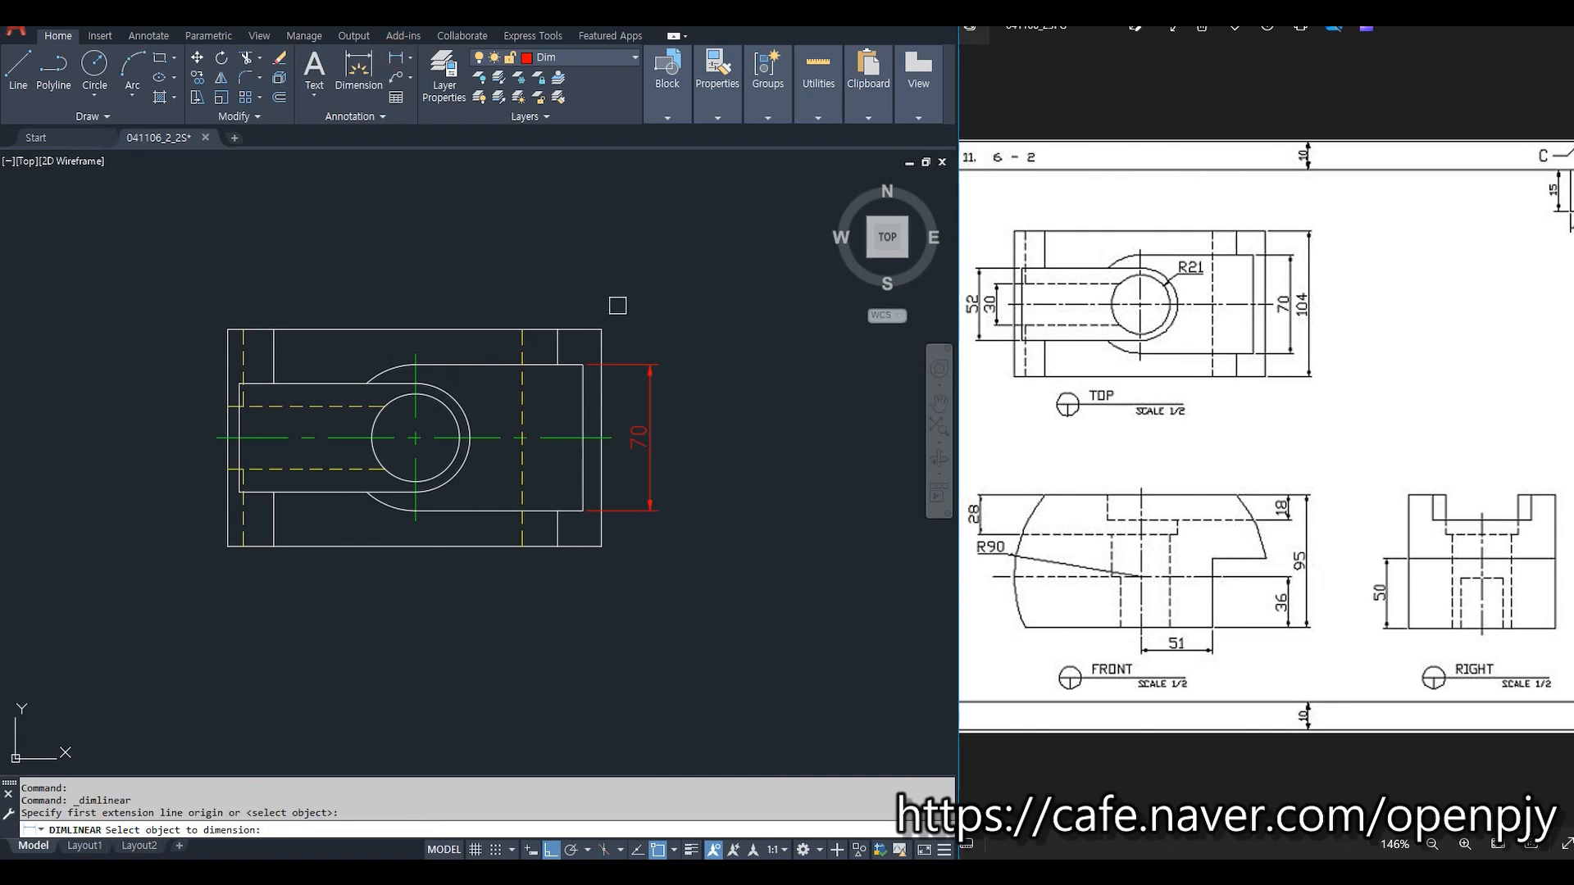
pyautogui.click(604, 349)
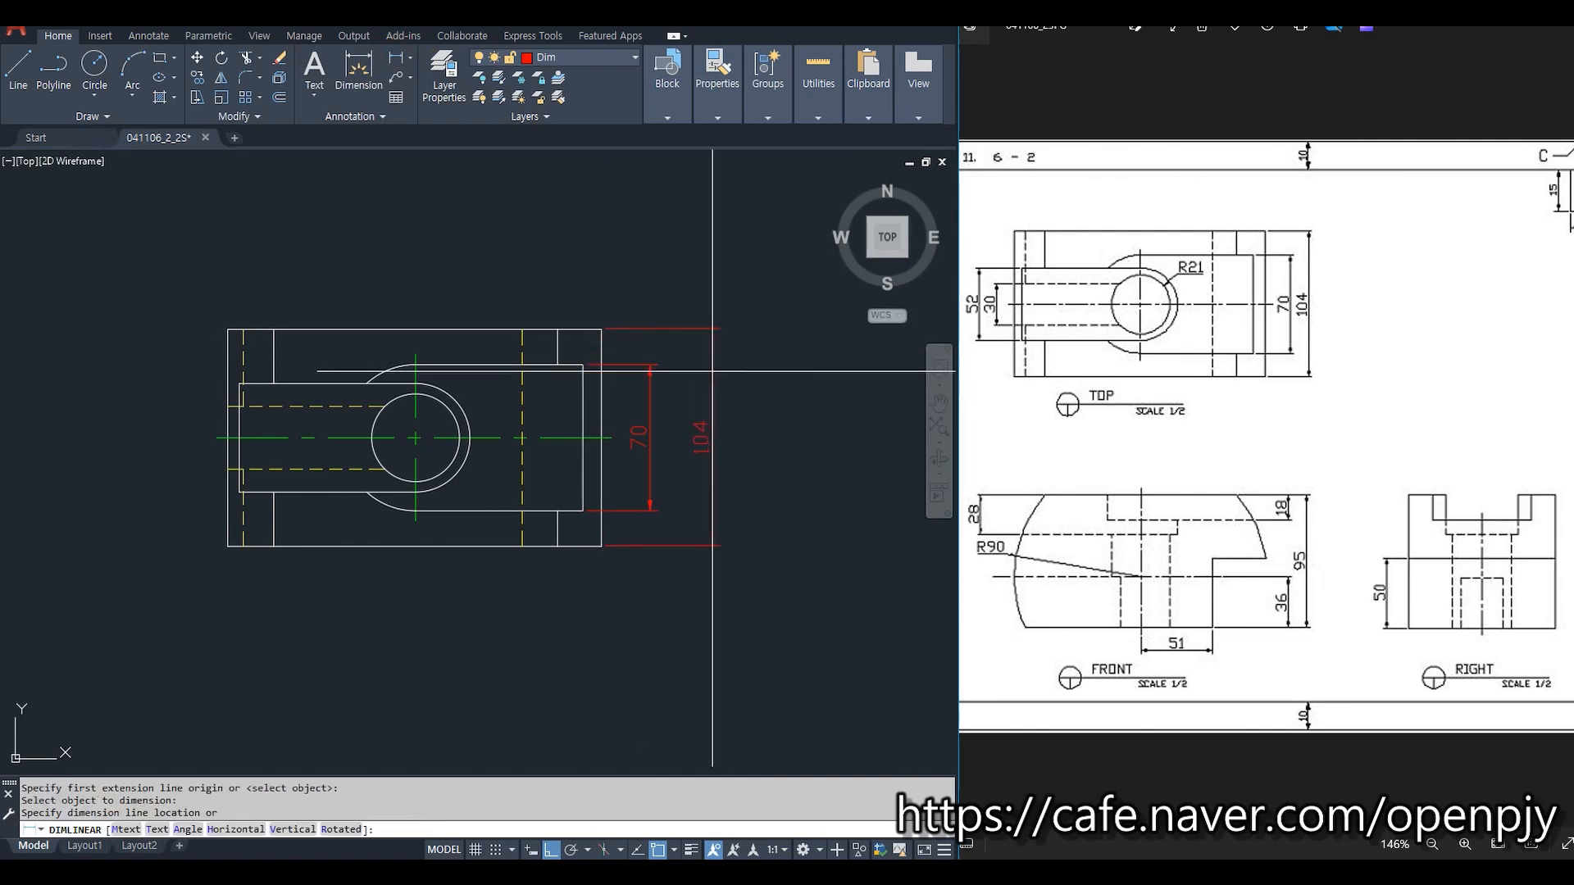
pyautogui.click(685, 370)
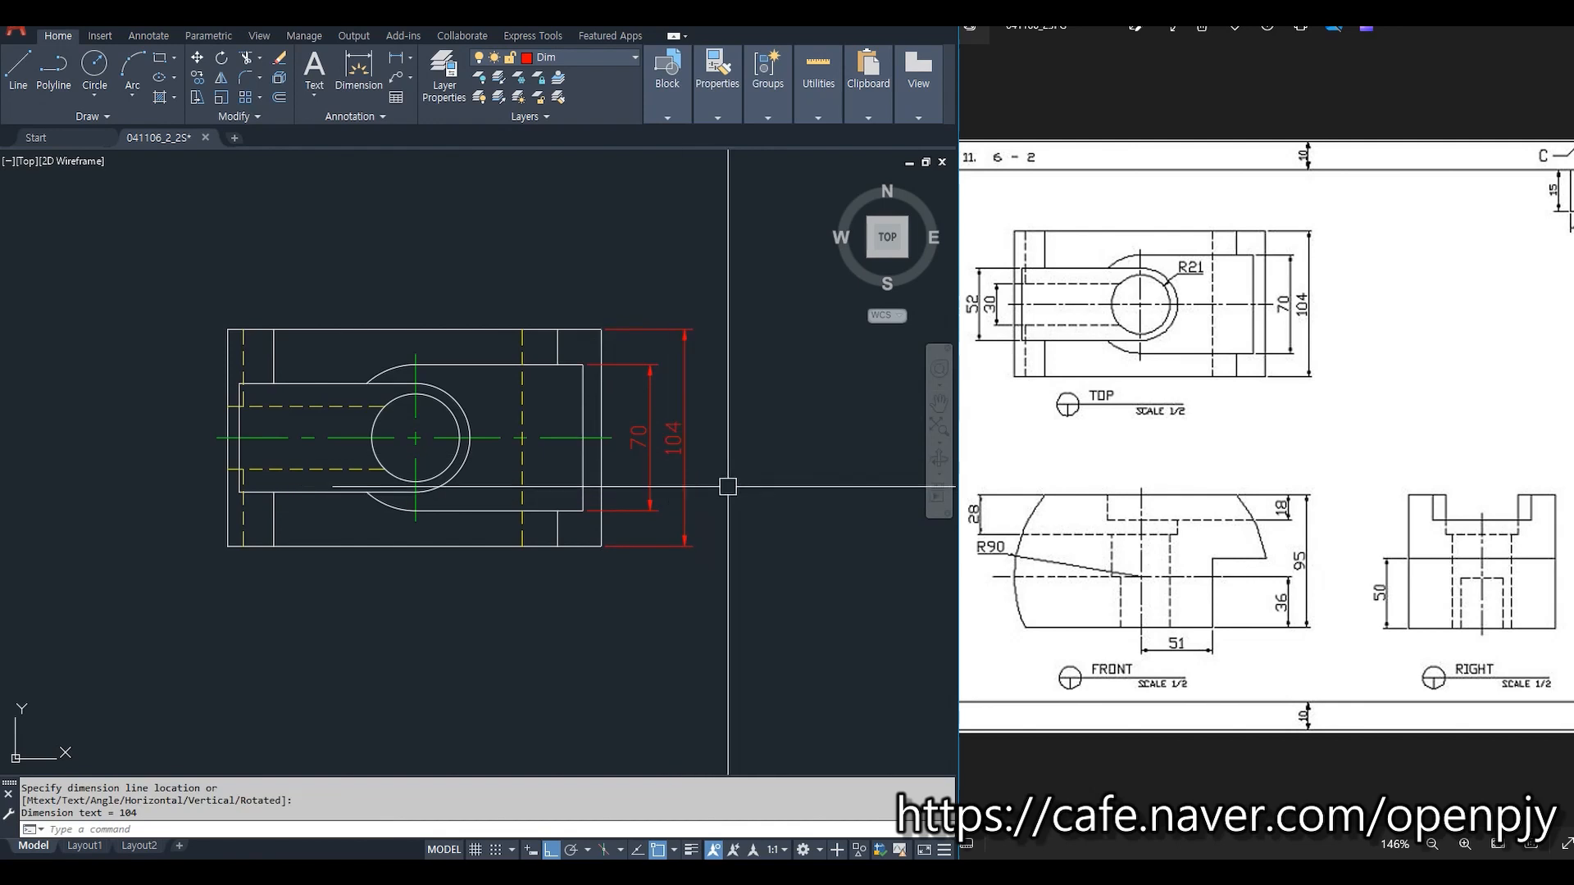
# Add a vertical linear dimension between the two horizontal hidden lines at the top view's left edge.
pyautogui.moveTo(218, 583); pyautogui.dragTo(406, 576, button='middle')
pyautogui.scroll(1, 407, 467)
pyautogui.press('Return')
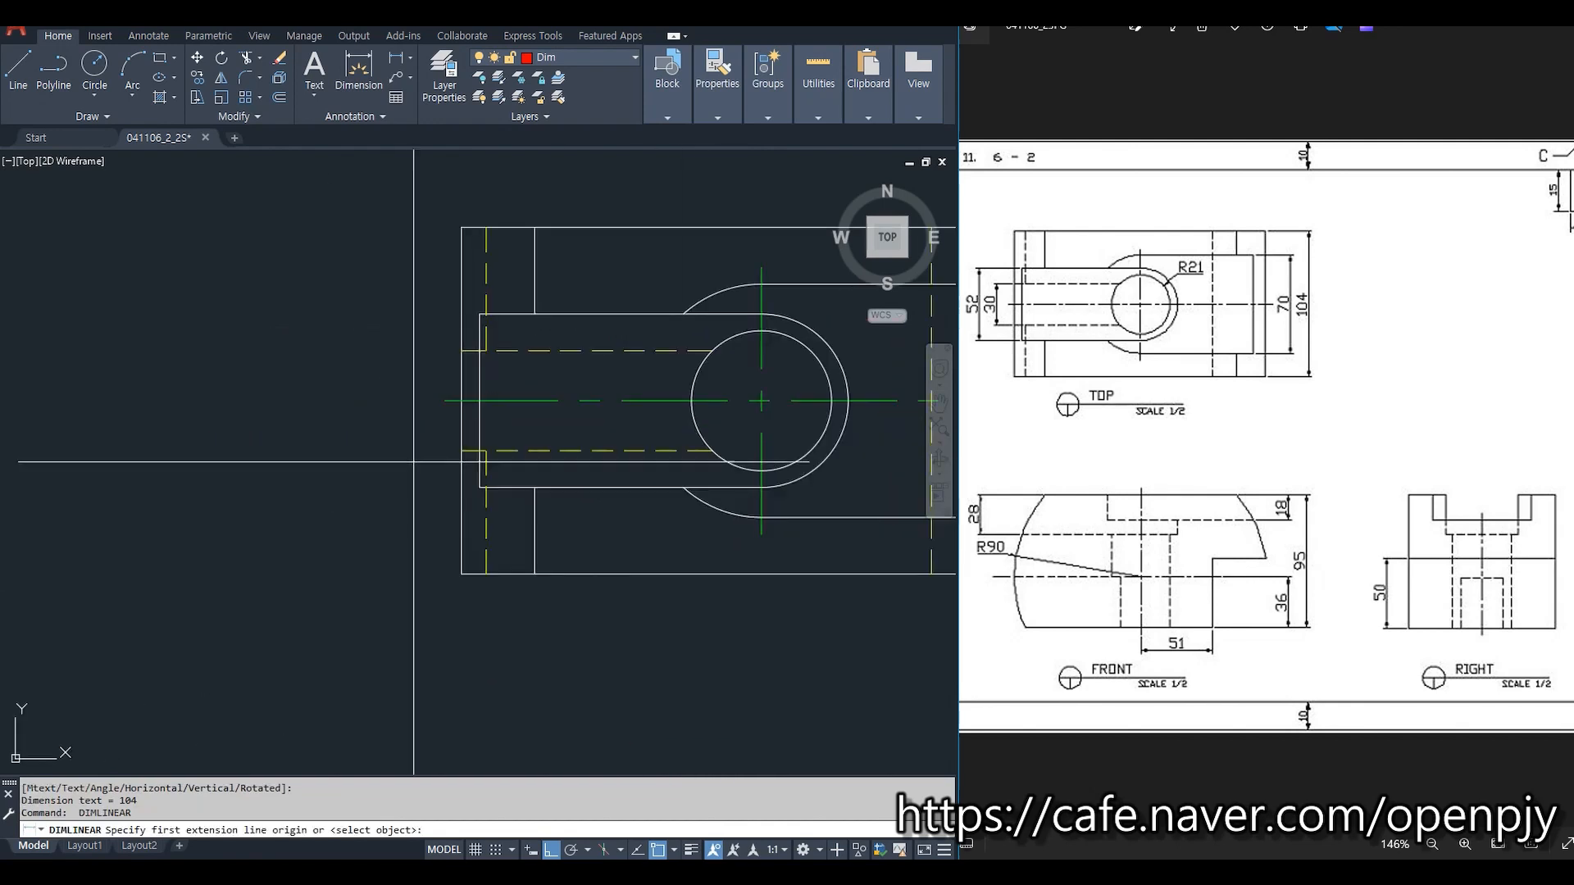
pyautogui.click(461, 350)
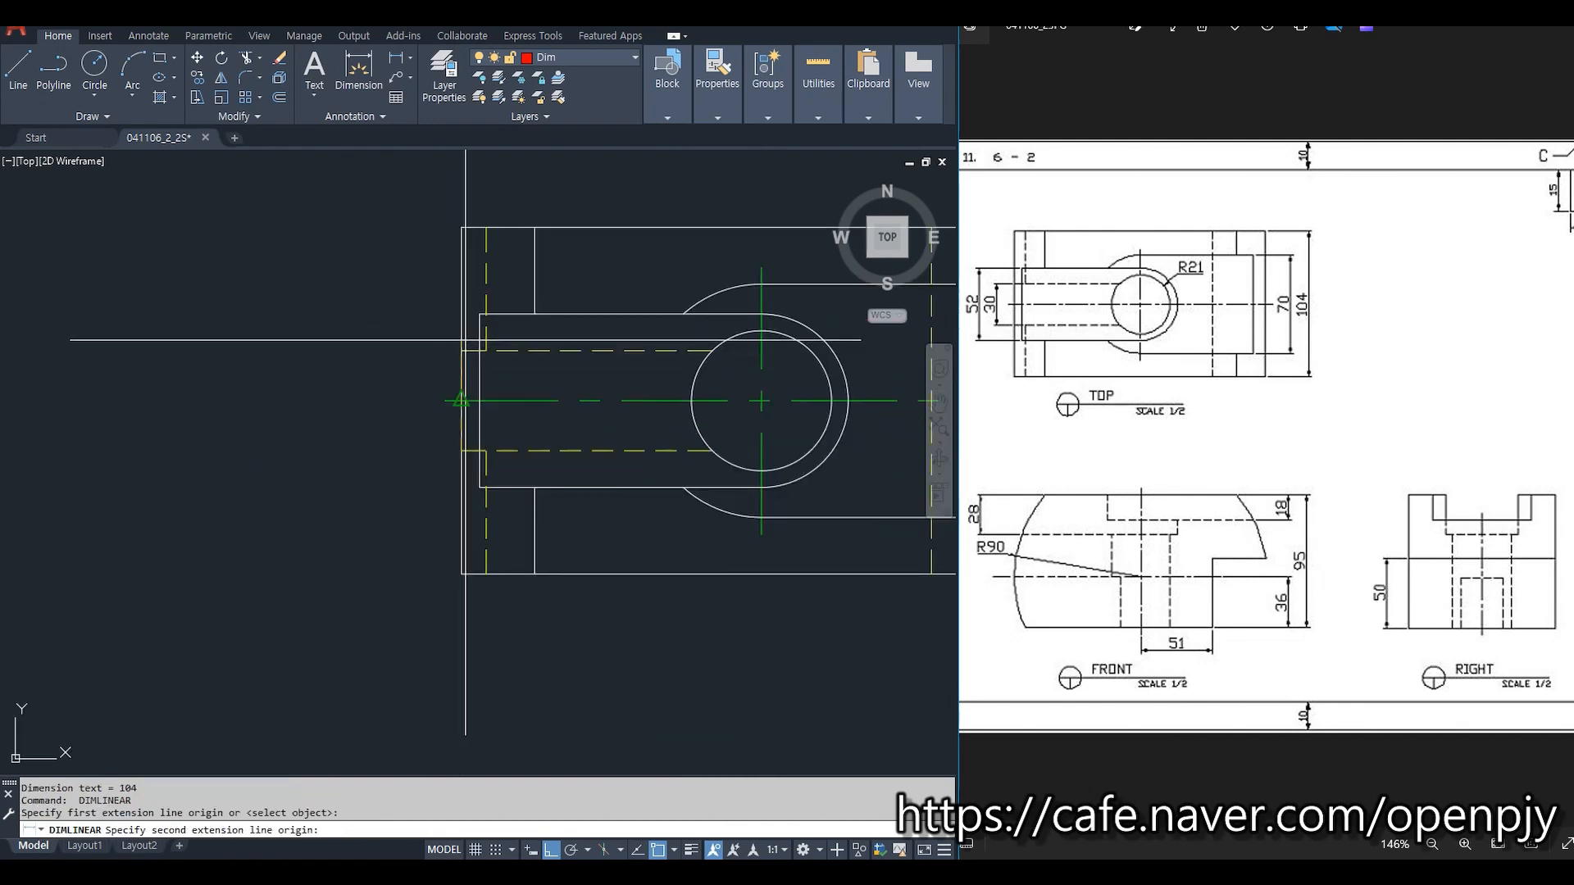
pyautogui.click(462, 450)
pyautogui.click(420, 453)
# Dimension the left end edge of the narrower slot in the top view, outside the hidden-line dimension.
pyautogui.press('Return')
pyautogui.press('Return')
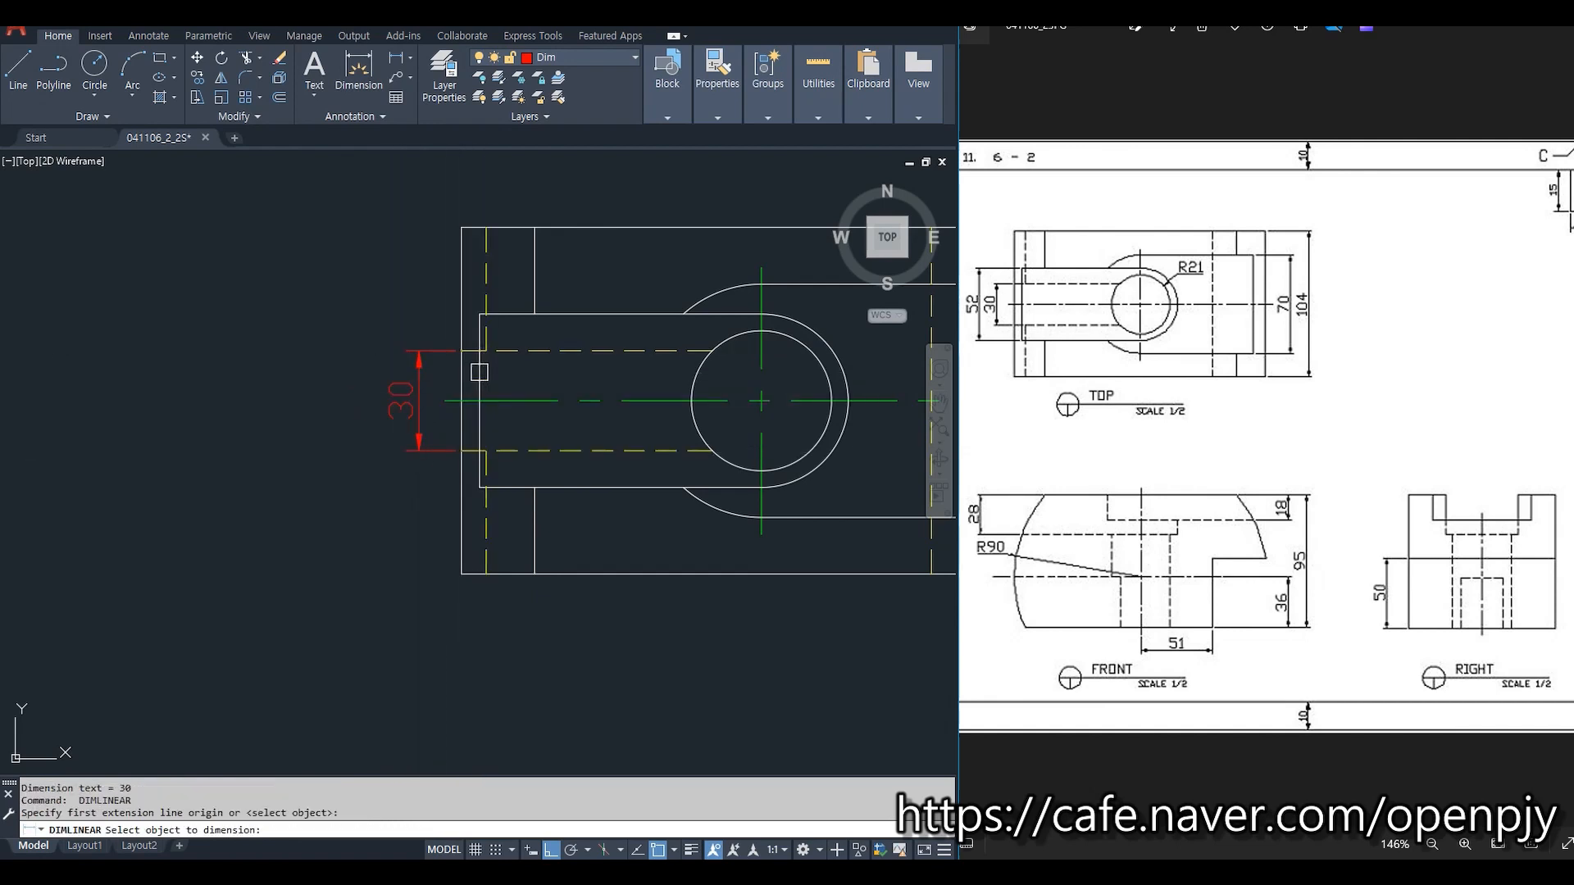
pyautogui.click(478, 372)
pyautogui.click(335, 497)
# Add a radius dimension to the front view's left arc with the toh dimension variable On, its text outside the arc.
pyautogui.scroll(-2, 464, 569)
pyautogui.scroll(-2, 464, 569)
pyautogui.moveTo(626, 655); pyautogui.dragTo(525, 449, button='middle')
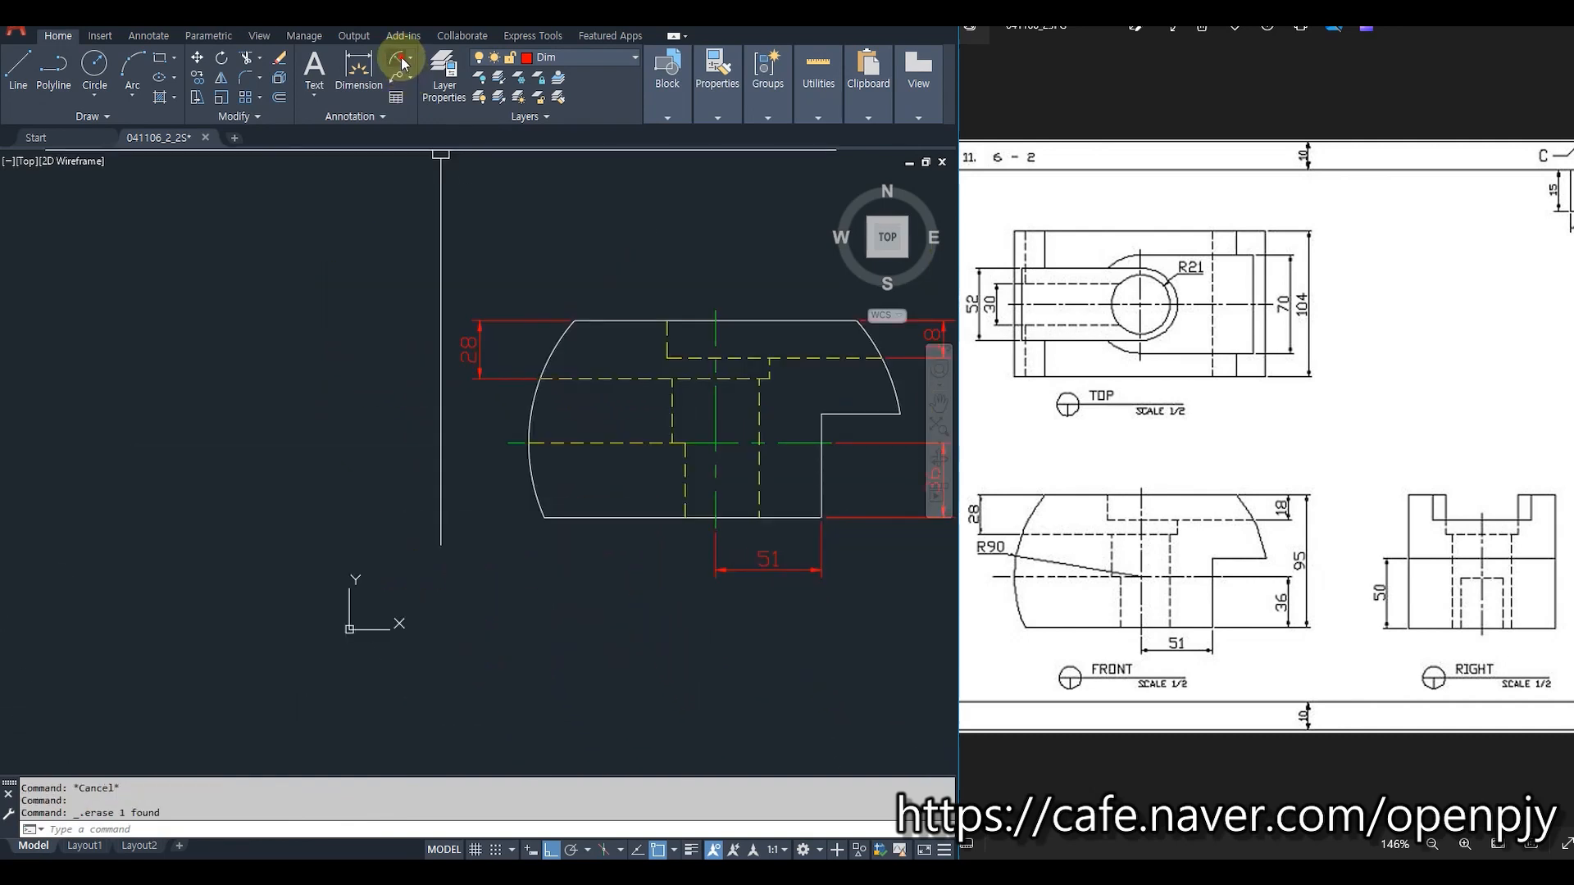
pyautogui.click(399, 60)
pyautogui.click(532, 411)
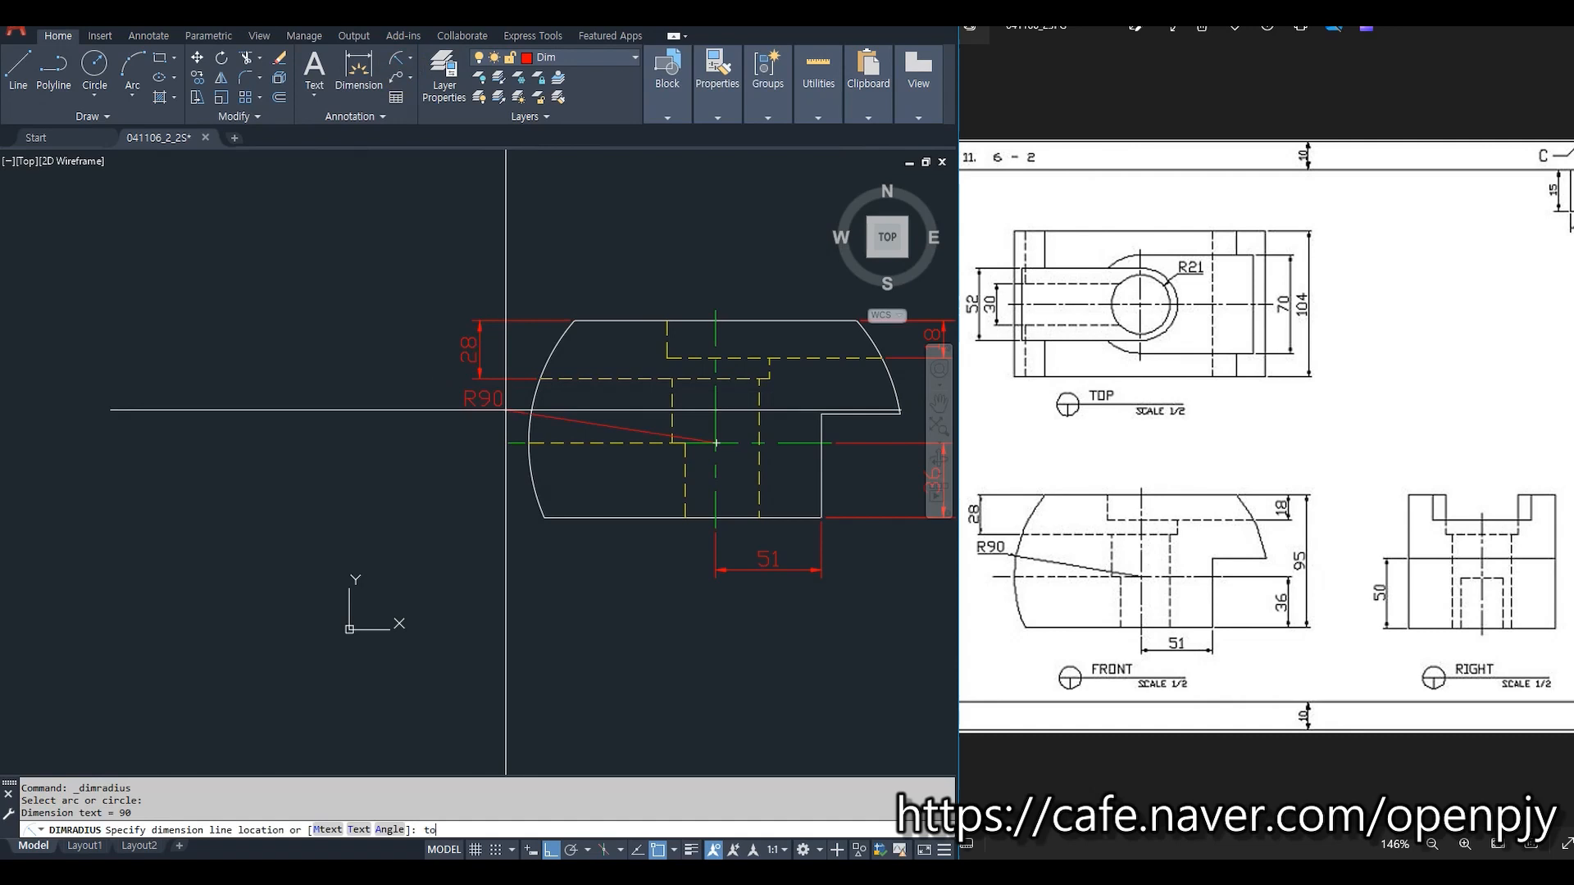
pyautogui.press('Return')
pyautogui.press('Return')
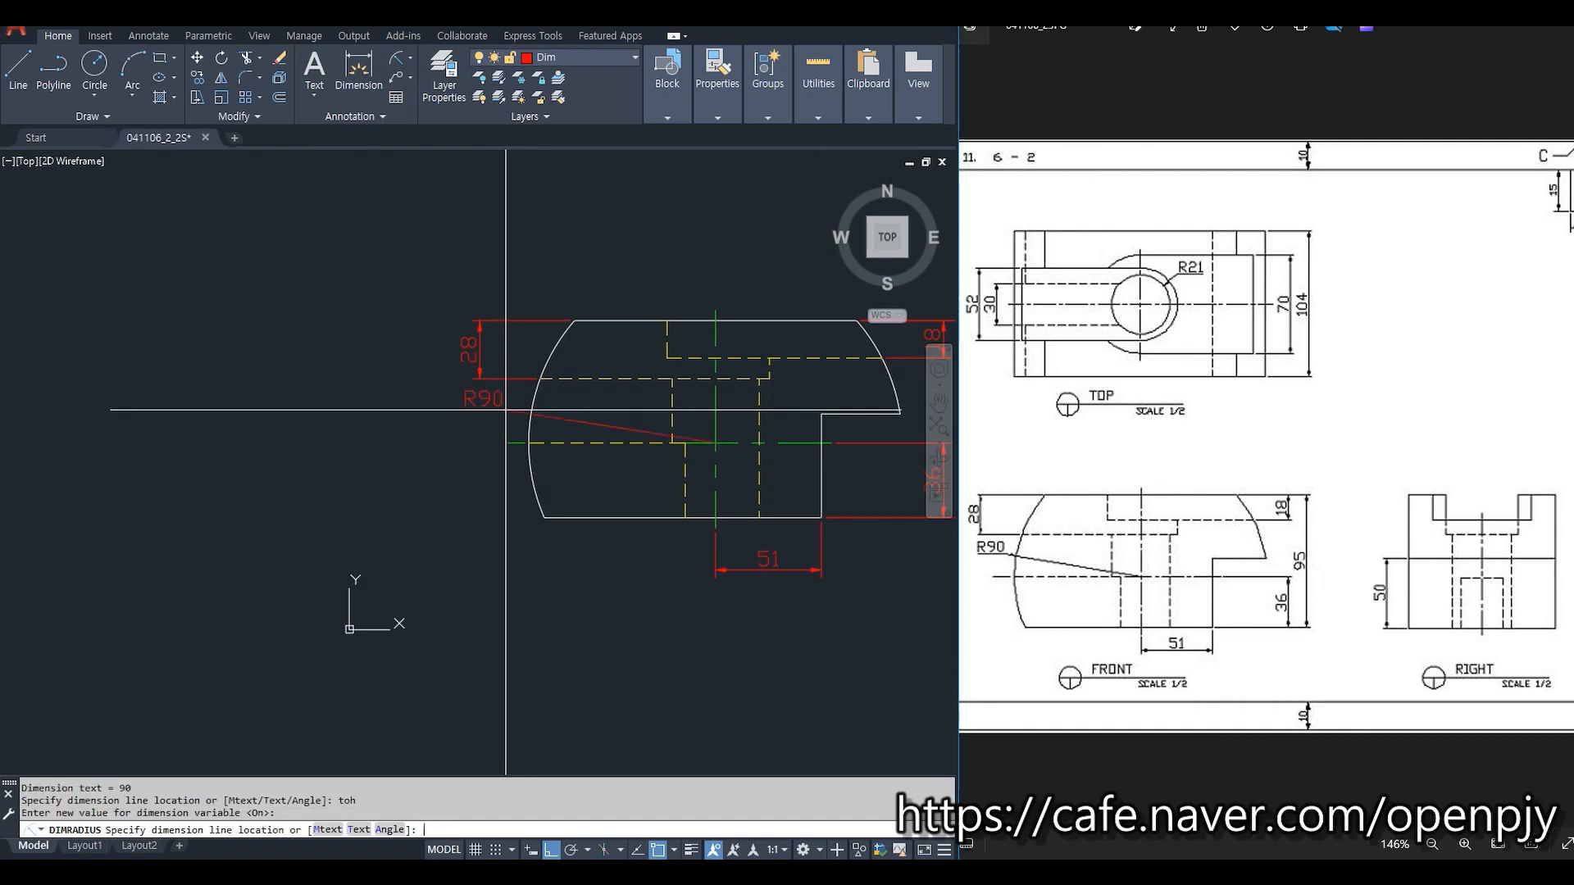
pyautogui.scroll(8, 505, 410)
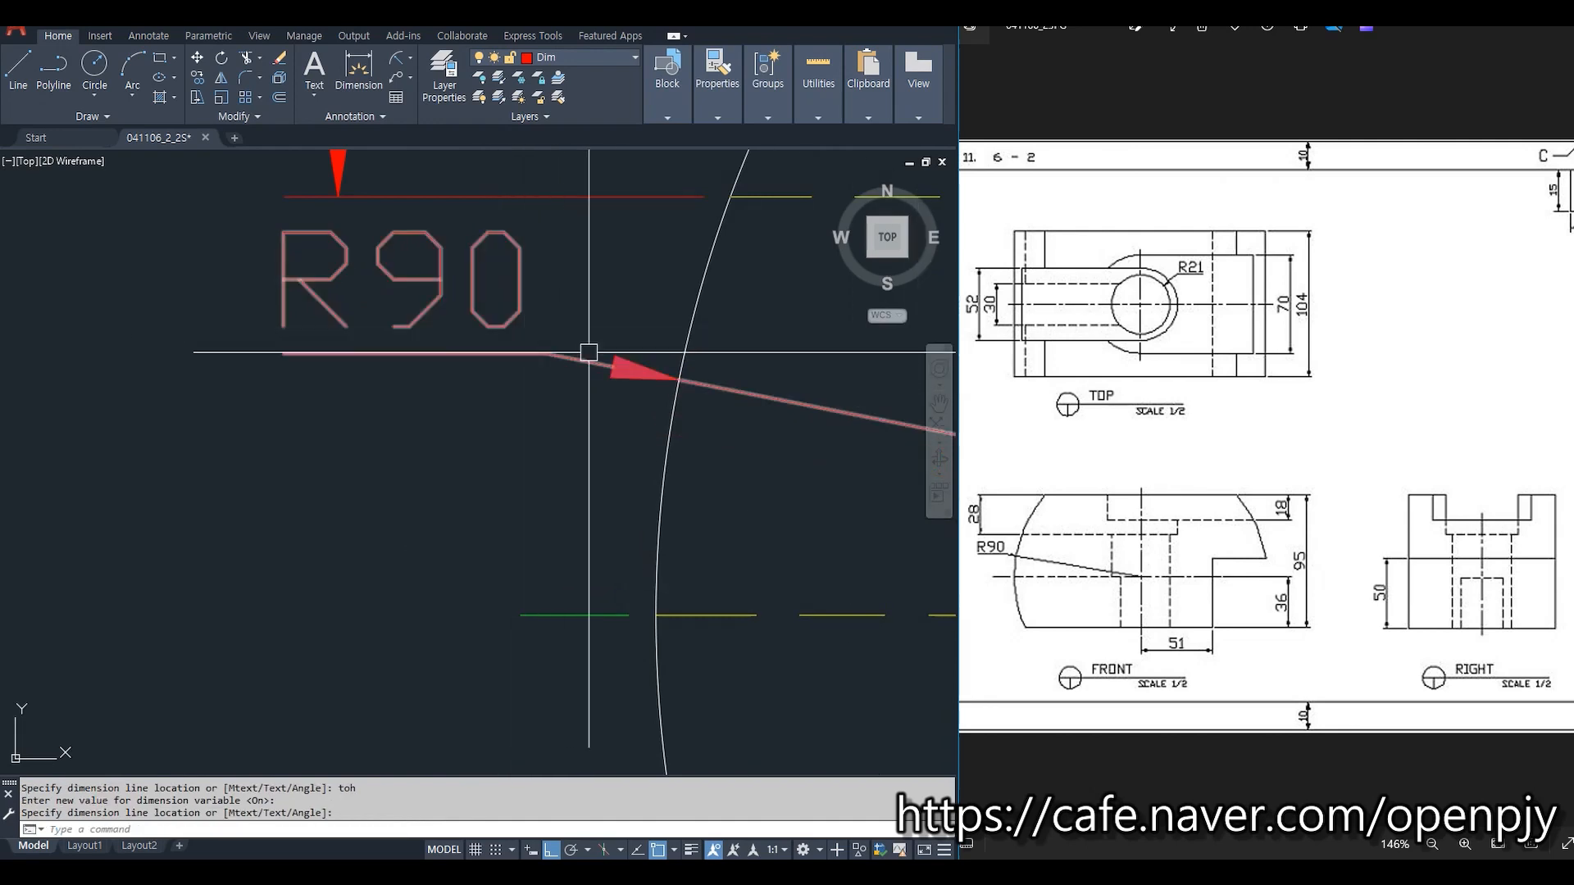
pyautogui.scroll(-6, 599, 443)
pyautogui.scroll(6, 590, 500)
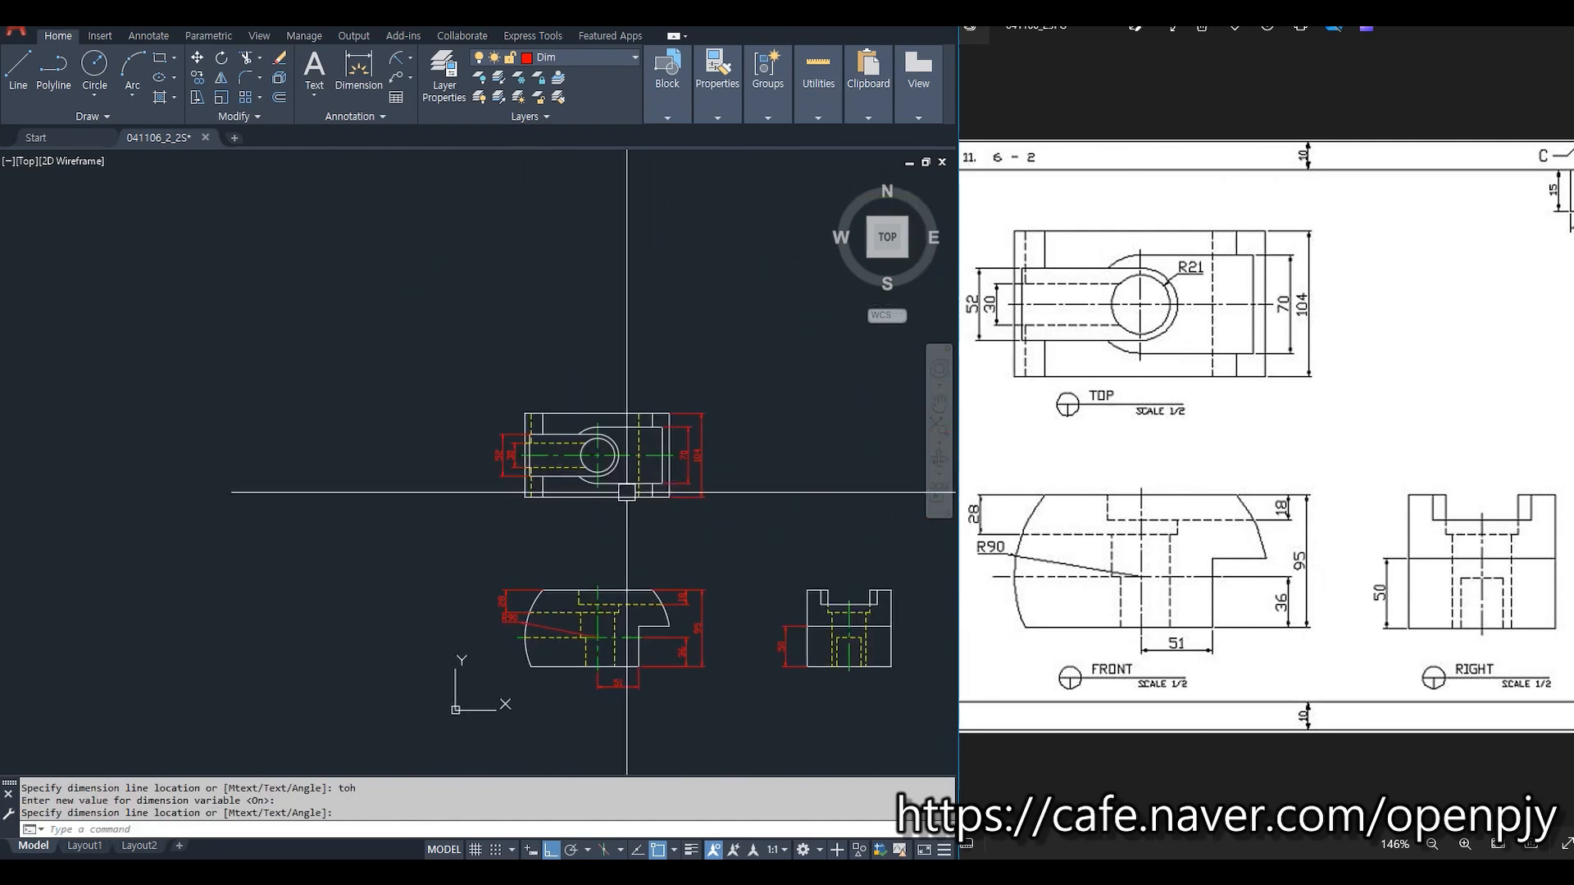
pyautogui.moveTo(568, 526); pyautogui.dragTo(659, 447, button='middle')
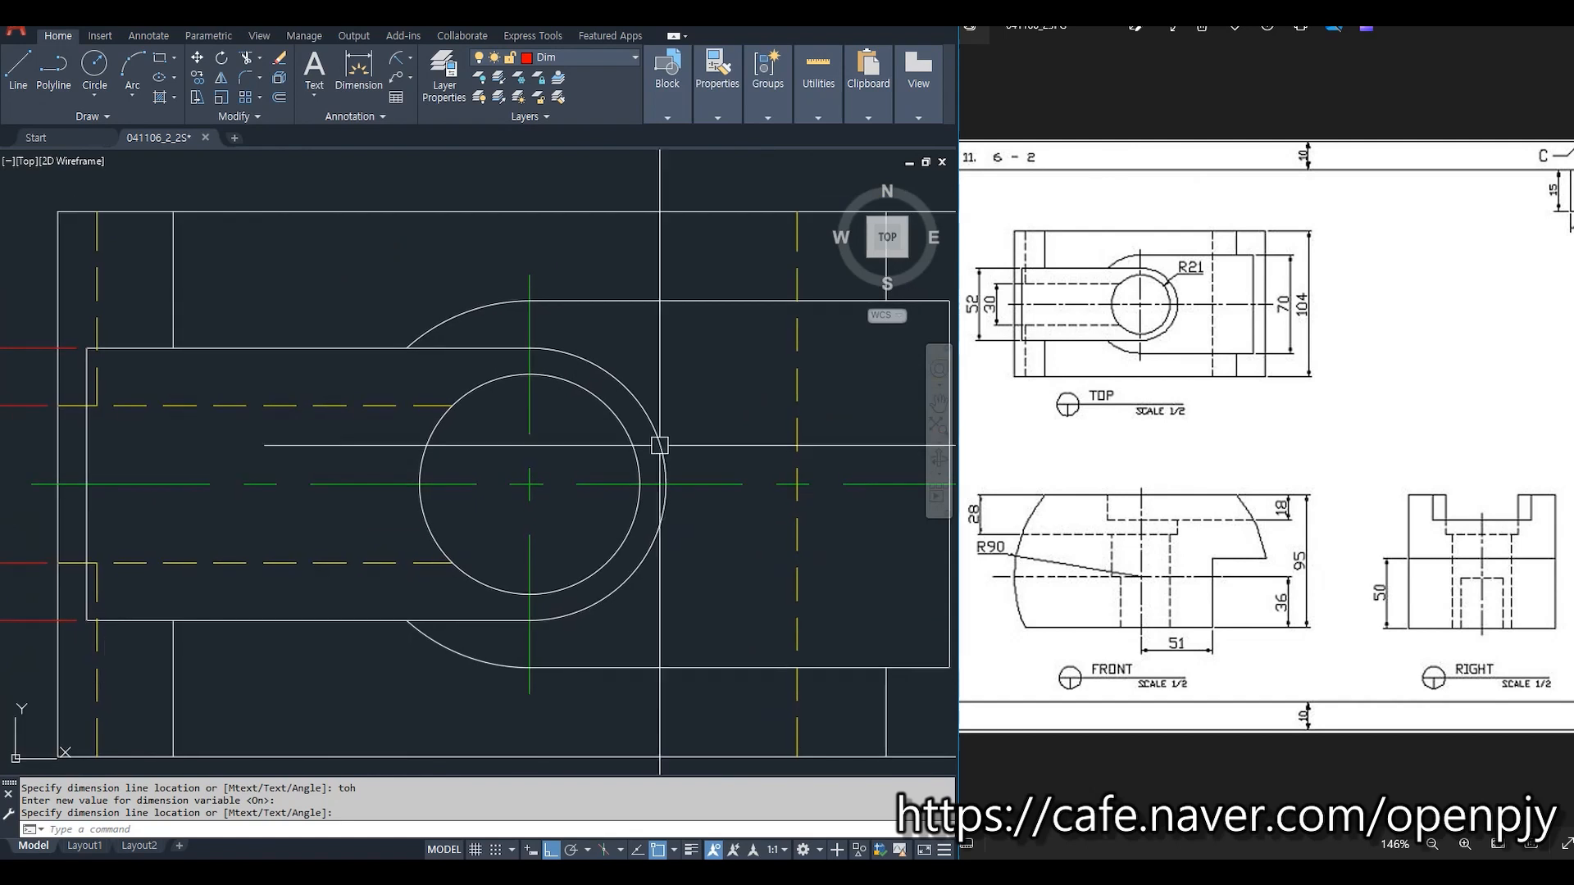
pyautogui.click(397, 58)
pyautogui.click(624, 437)
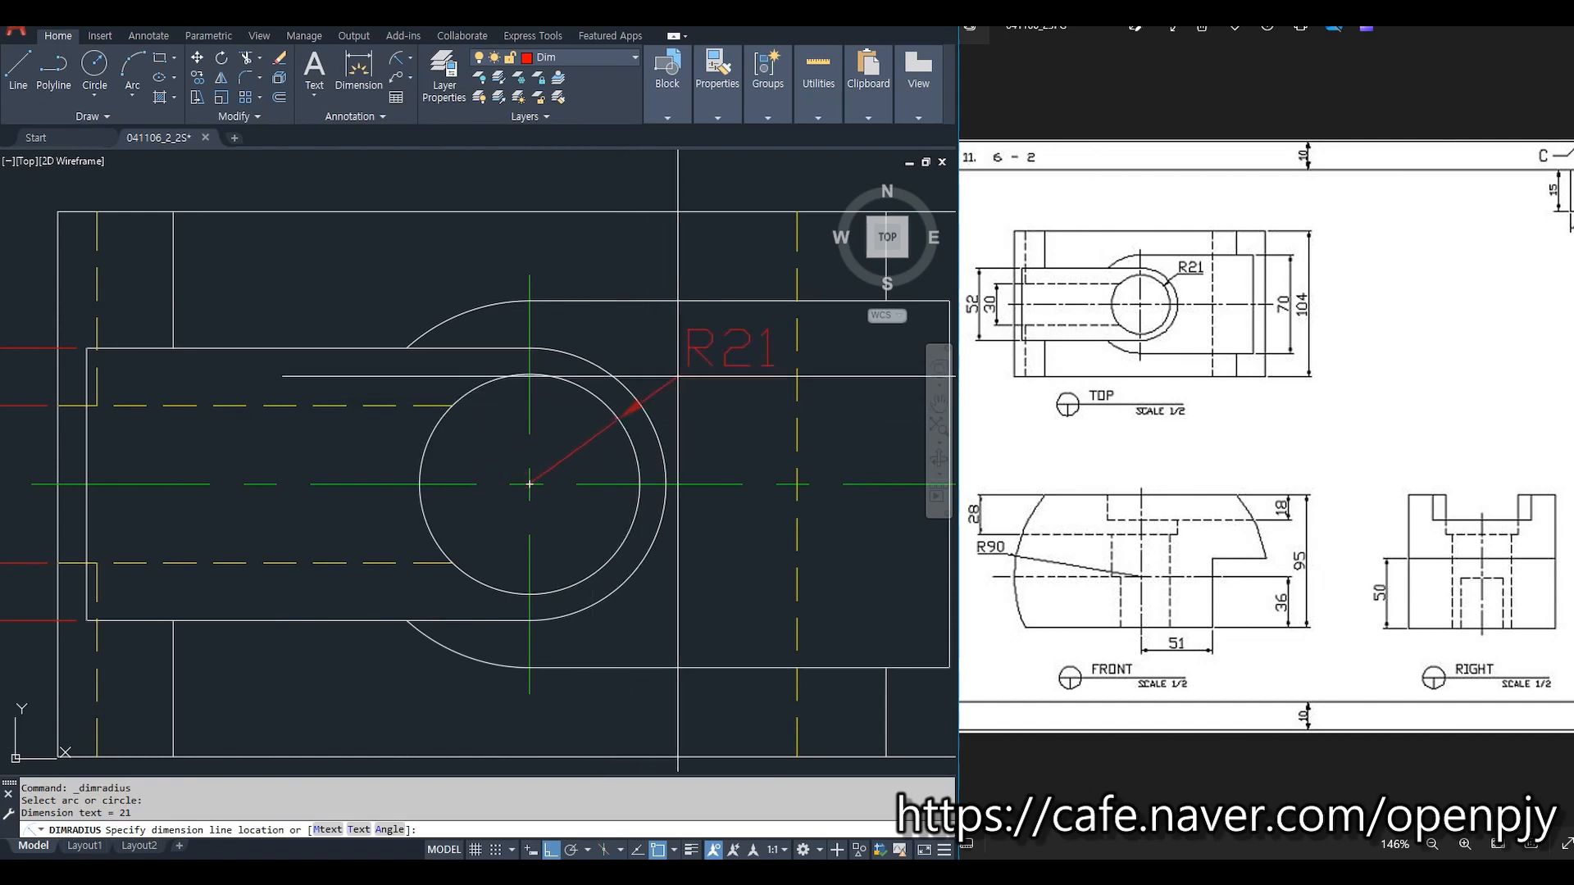
pyautogui.press('Escape')
# Override the ISO-25 dimension style so that no dimension line is drawn between the extension lines.
pyautogui.write('D')
pyautogui.press('Return')
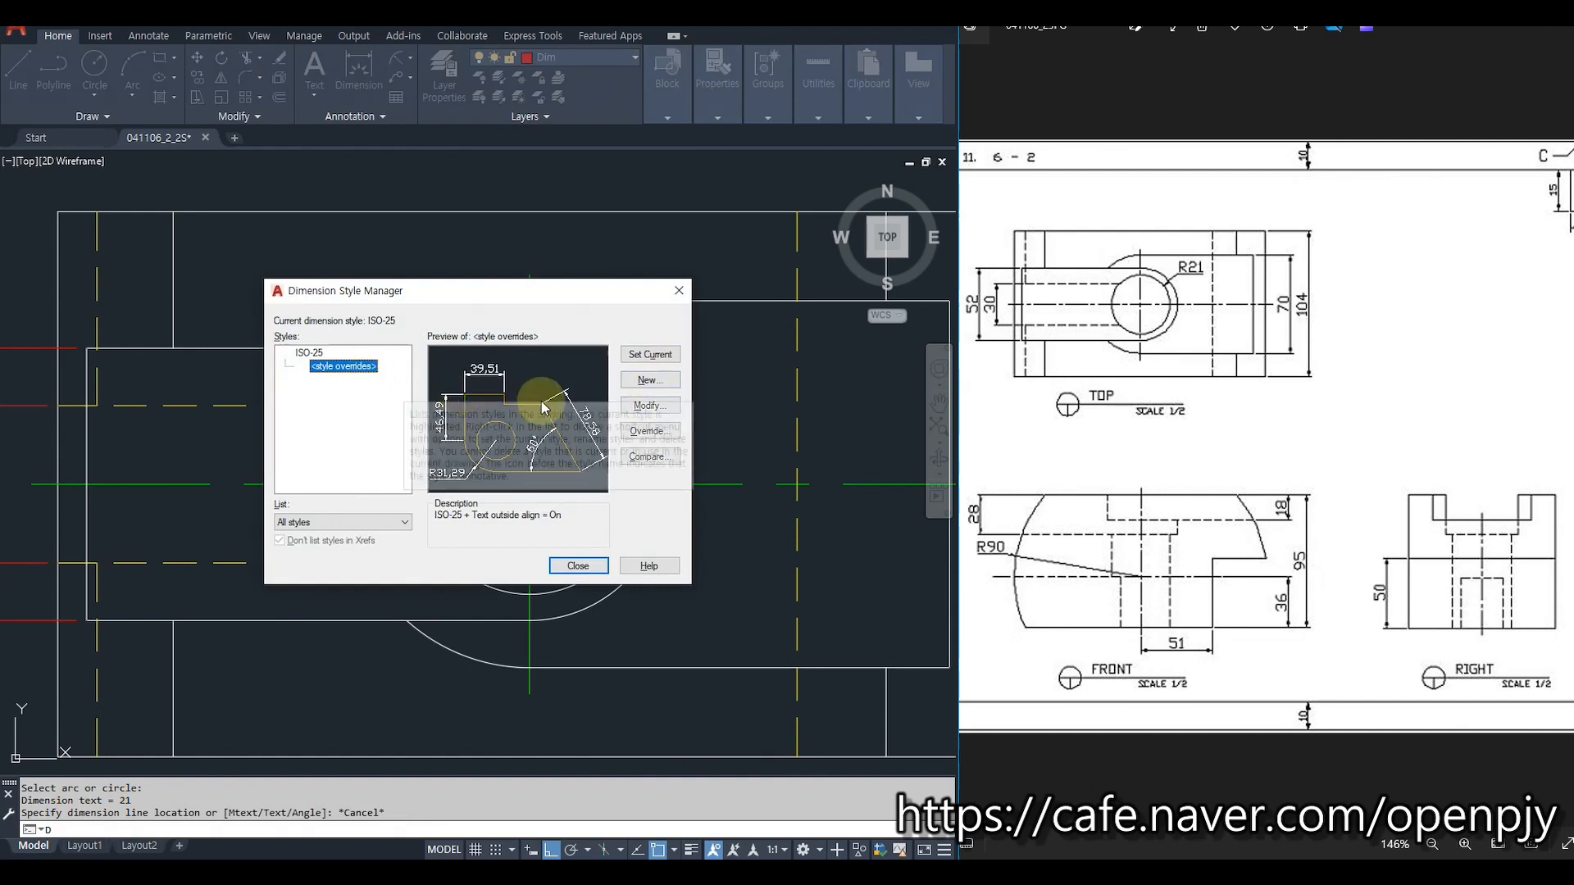
pyautogui.click(640, 409)
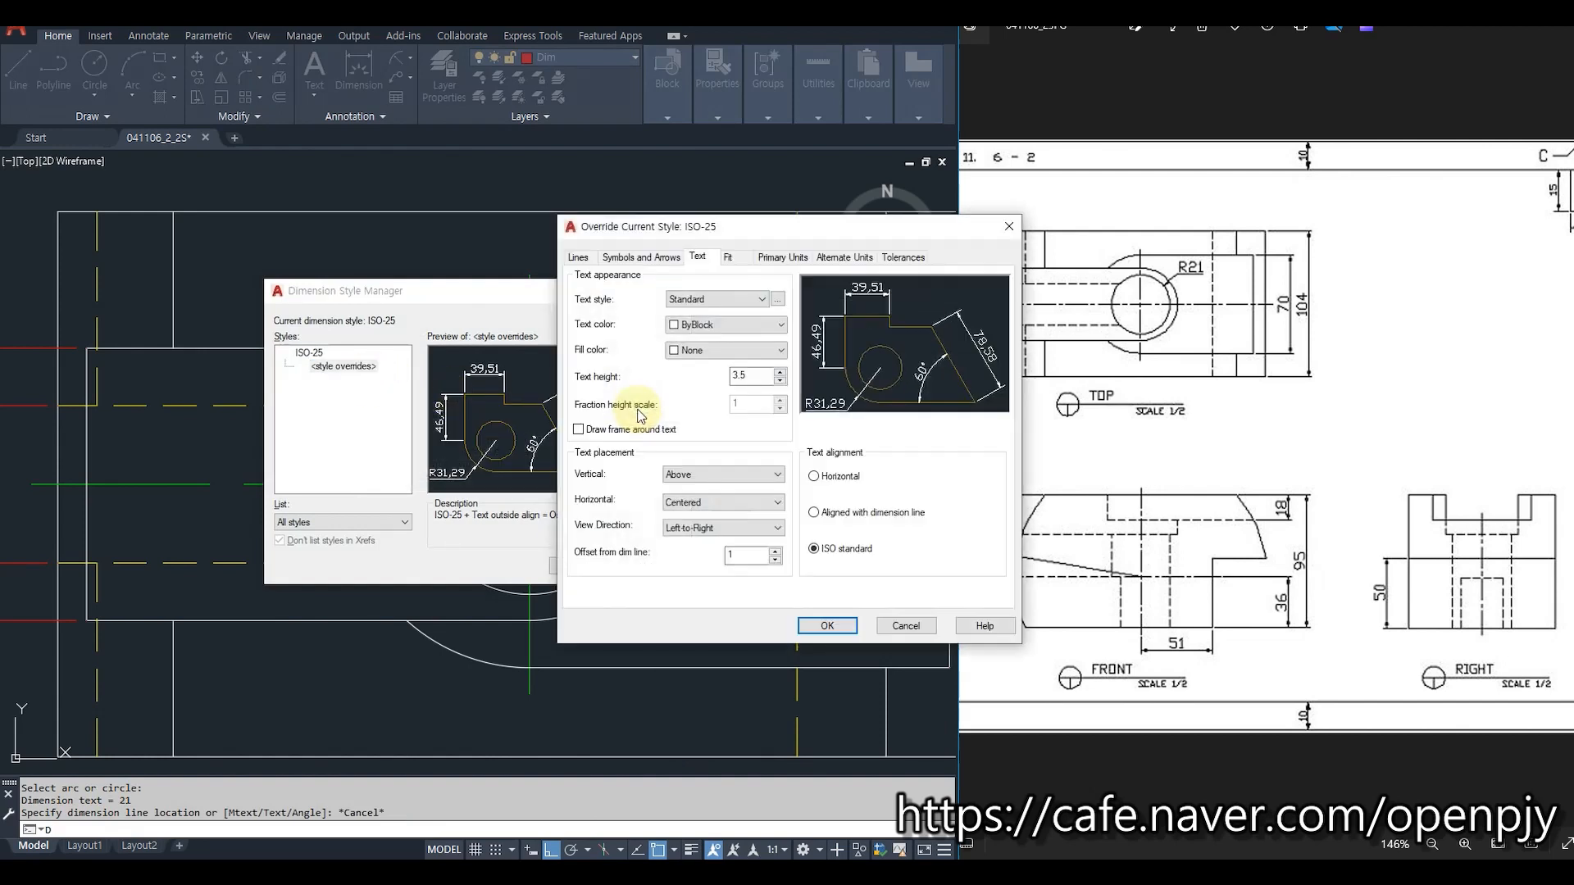
pyautogui.moveTo(777, 238); pyautogui.dragTo(624, 206)
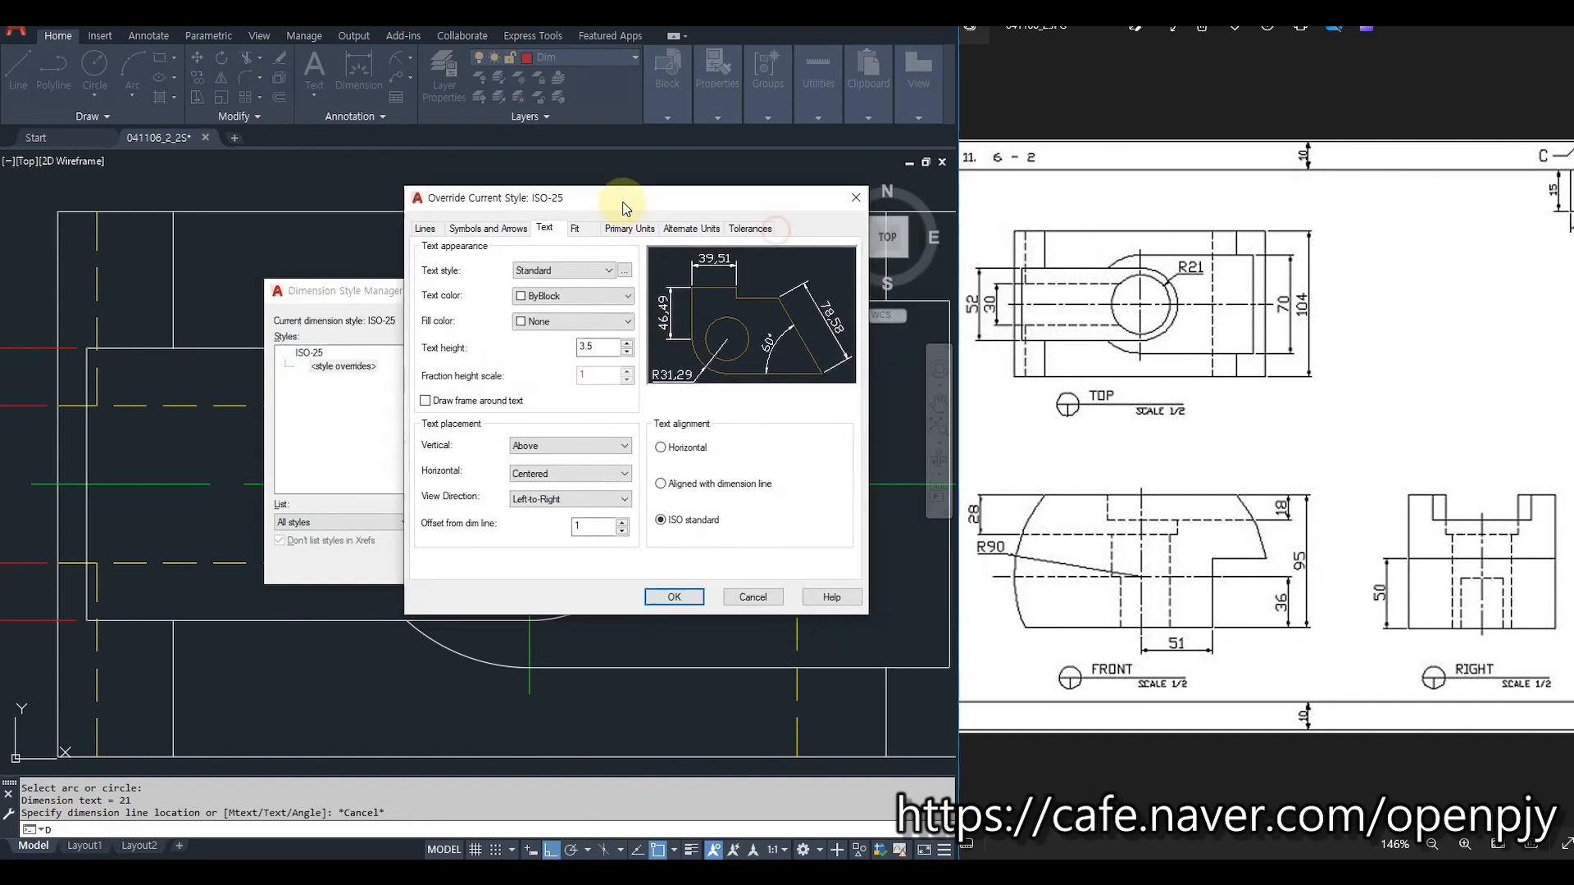
pyautogui.click(584, 230)
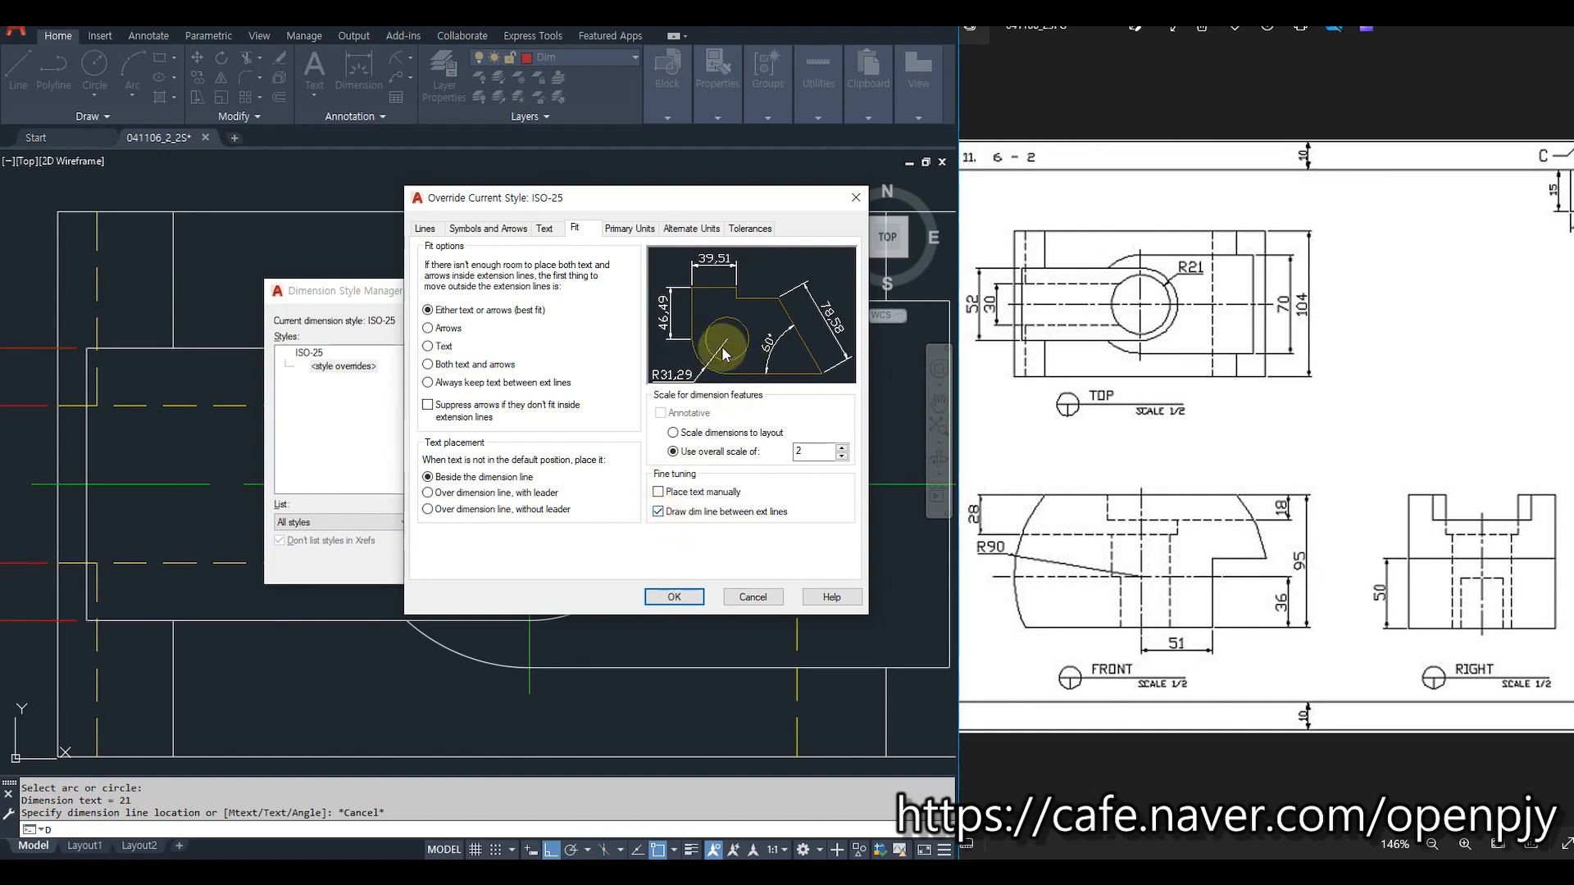
pyautogui.click(660, 517)
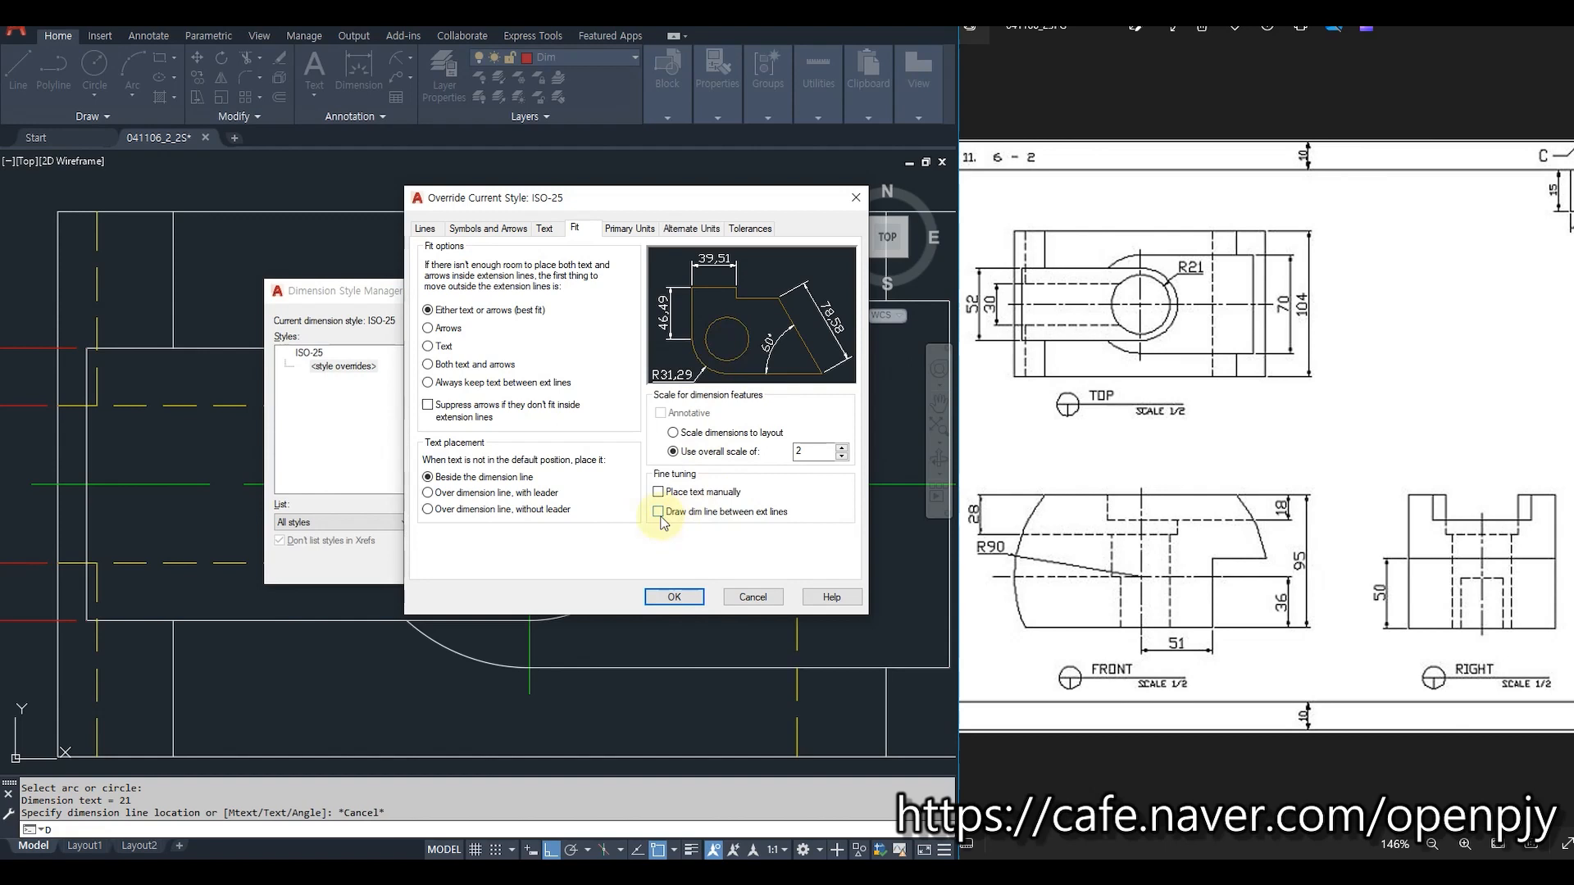
pyautogui.click(640, 356)
pyautogui.click(578, 566)
# Add a radius dimension to the top view's circle, with its text placed outside at the upper right.
pyautogui.click(400, 65)
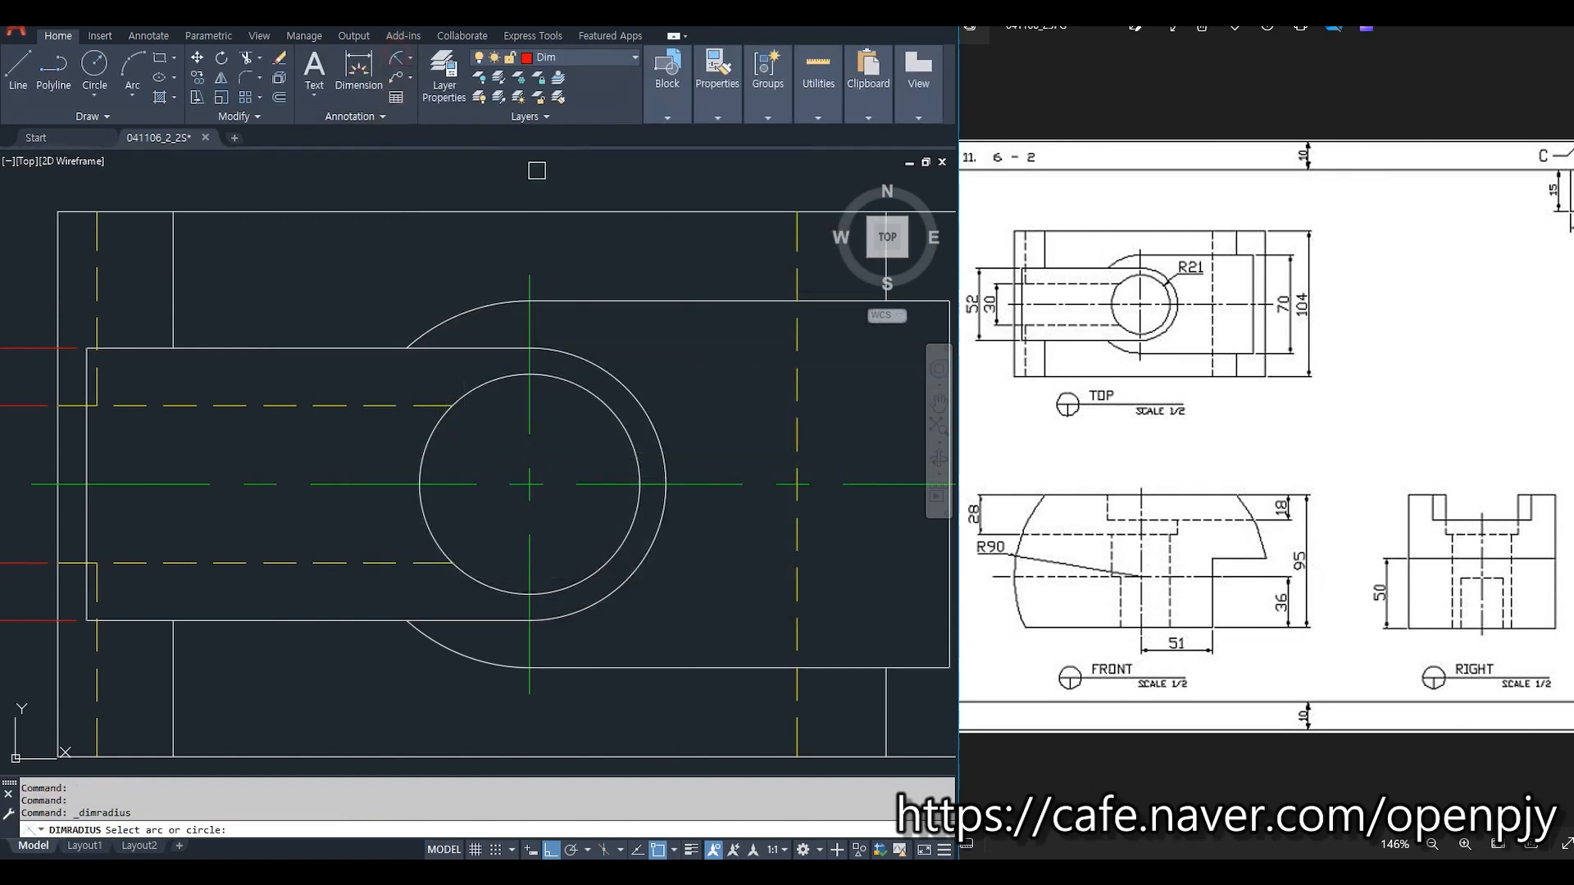
pyautogui.click(591, 395)
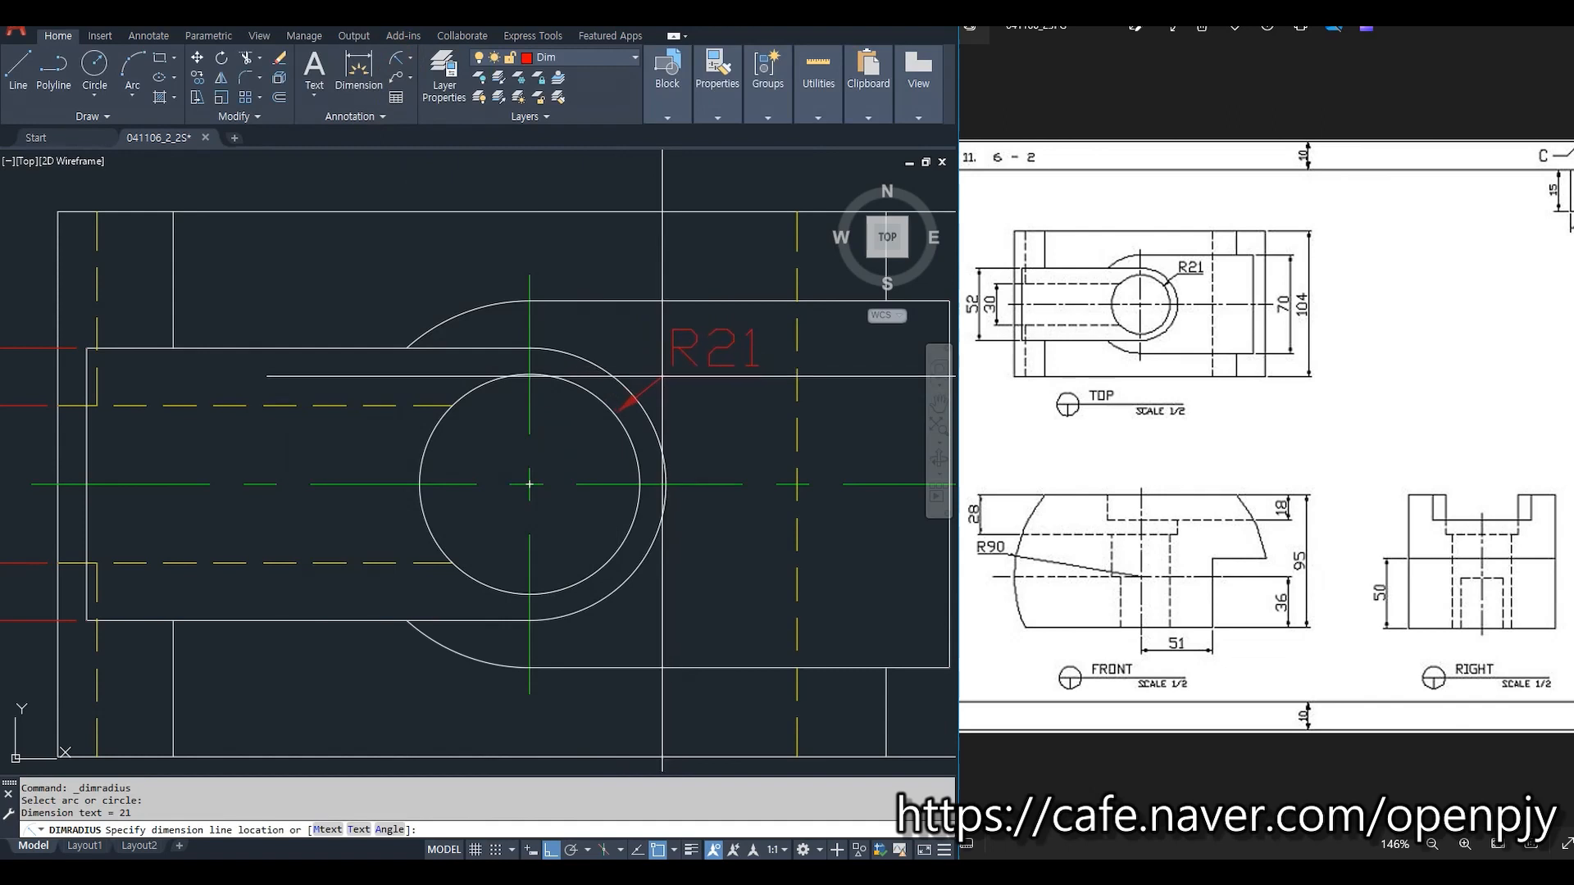
pyautogui.click(662, 376)
pyautogui.scroll(-5, 662, 376)
pyautogui.moveTo(704, 544); pyautogui.dragTo(501, 421, button='middle')
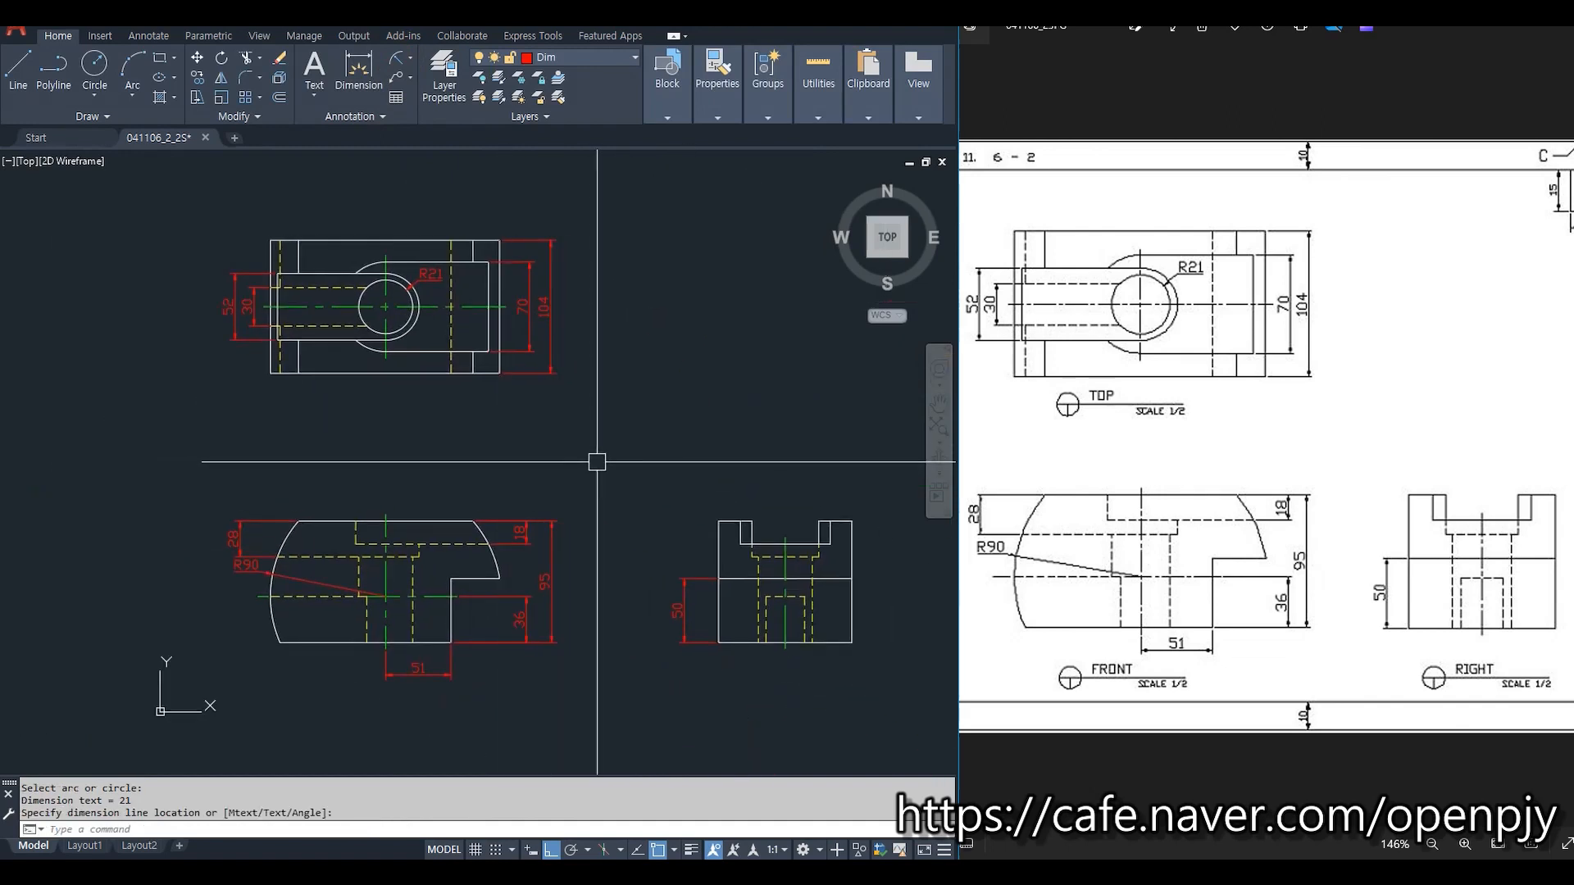